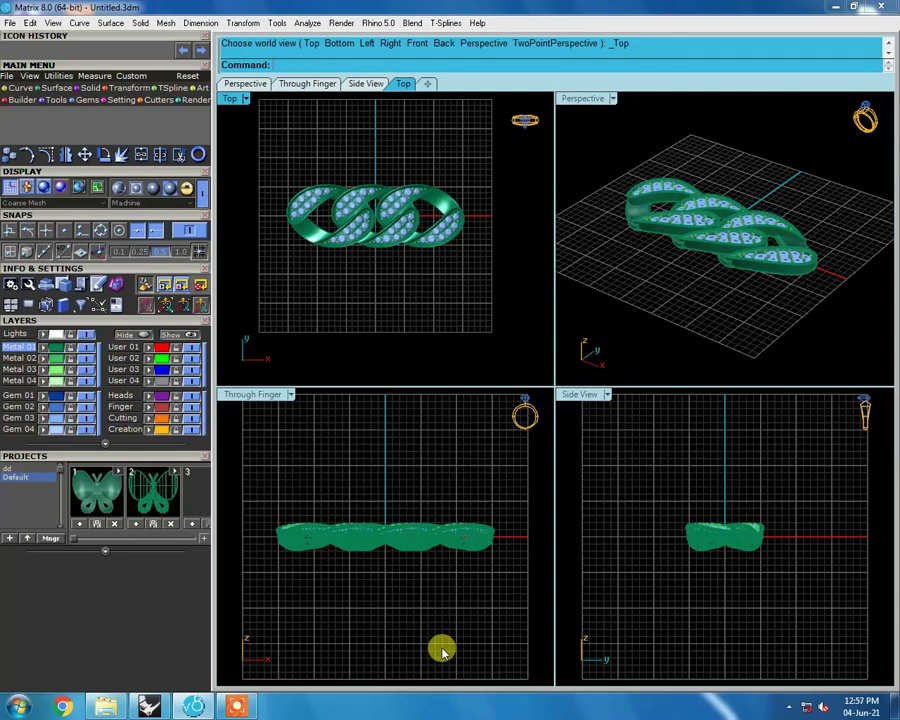
Step: Maximize the Top viewport and tilt the view to see the gem-set chain at an angle
double_click(236, 97)
scroll(536, 314, up, 2)
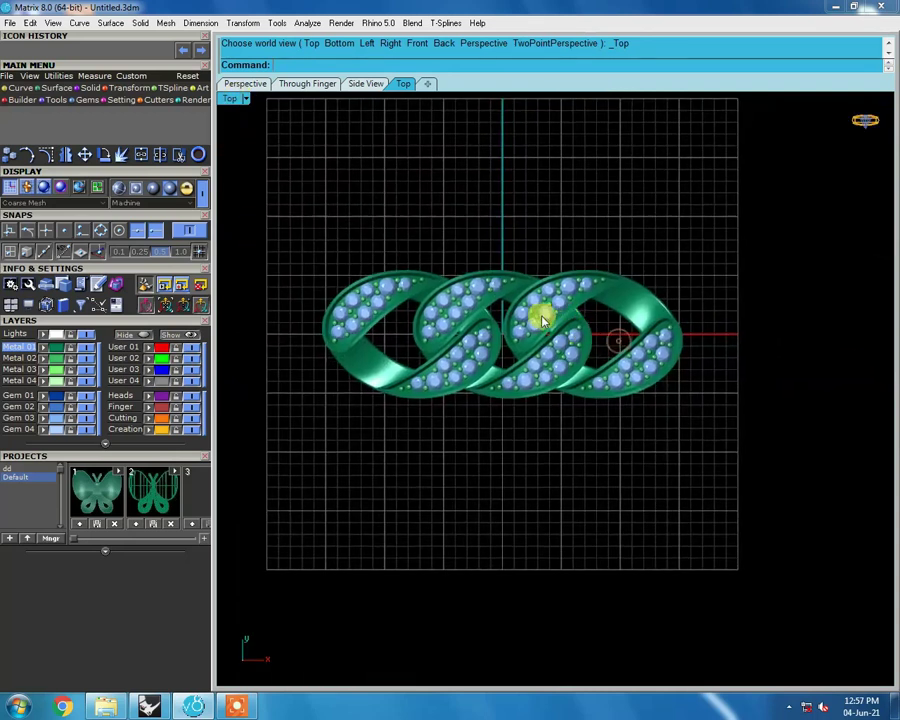
scroll(541, 318, up, 2)
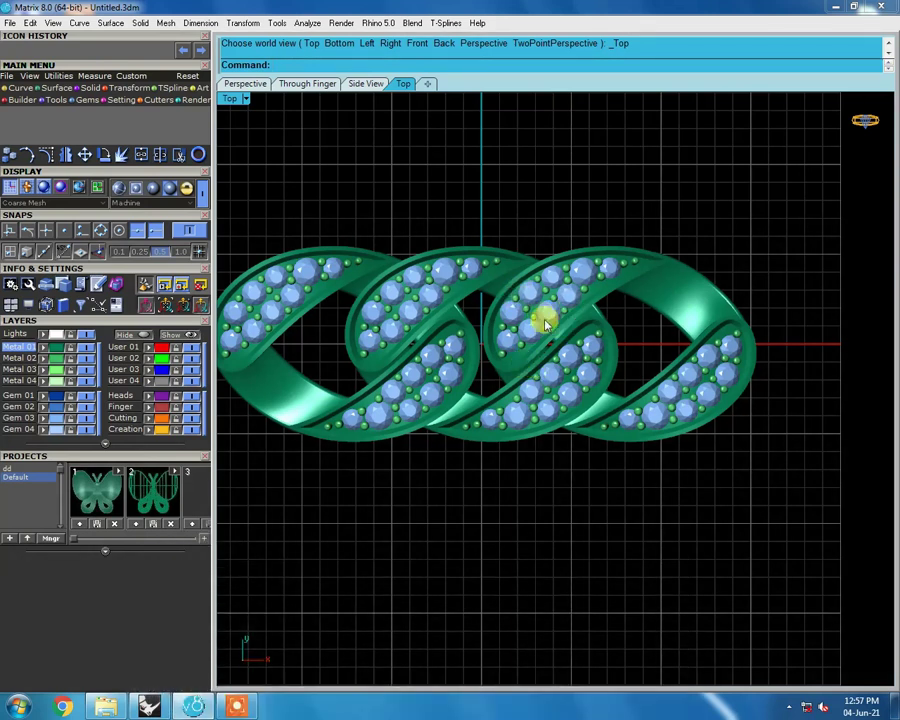
scroll(516, 336, down, 1)
scroll(517, 327, up, 1)
scroll(521, 337, down, 1)
mouse_move(521, 337)
right_down()
mouse_move(556, 250)
mouse_move(553, 234)
right_up()
Step: Switch the chain to wireframe display, then back to shaded
key(ctrl+alt+w)
key(ctrl+a)
key(ctrl+alt+s)
key(Escape)
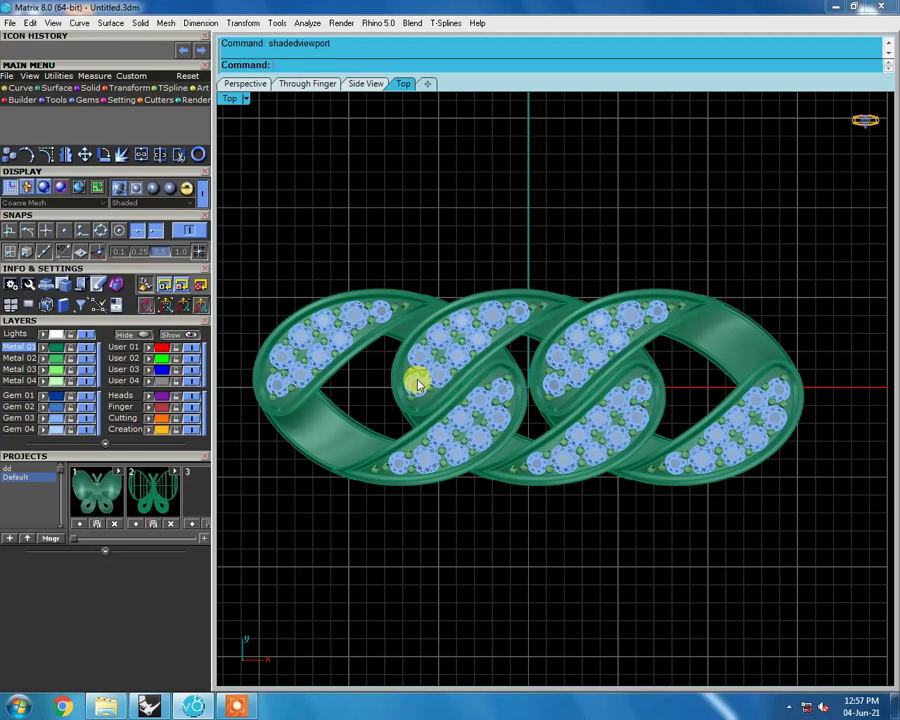
Step: Inspect the left chain link from the side, return to top view, and start an aligned dimension
scroll(470, 370, down, 3)
scroll(503, 350, up, 3)
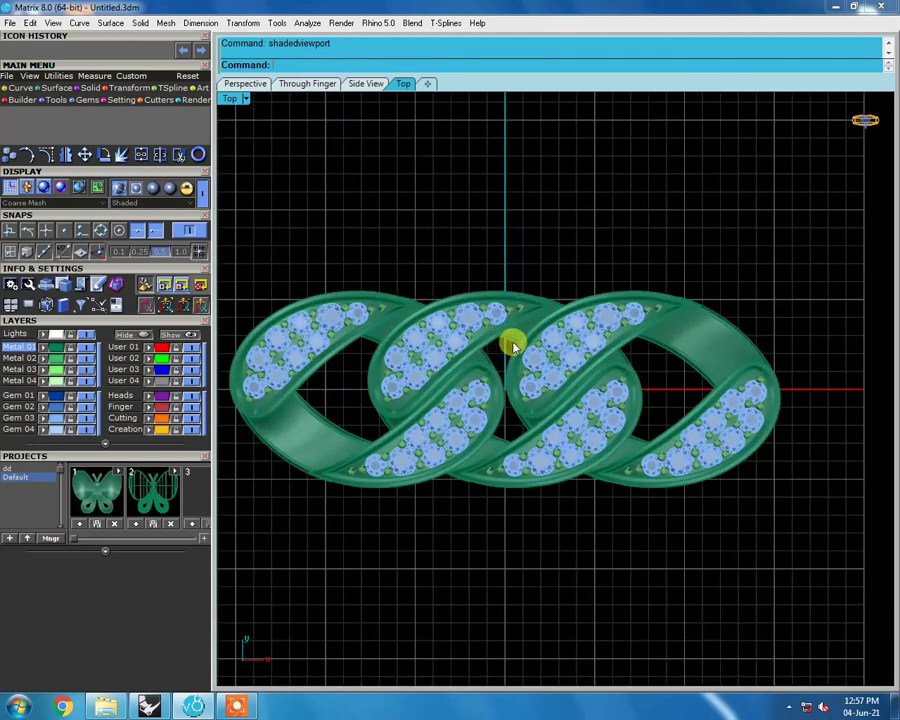
scroll(410, 330, down, 2)
click(466, 315)
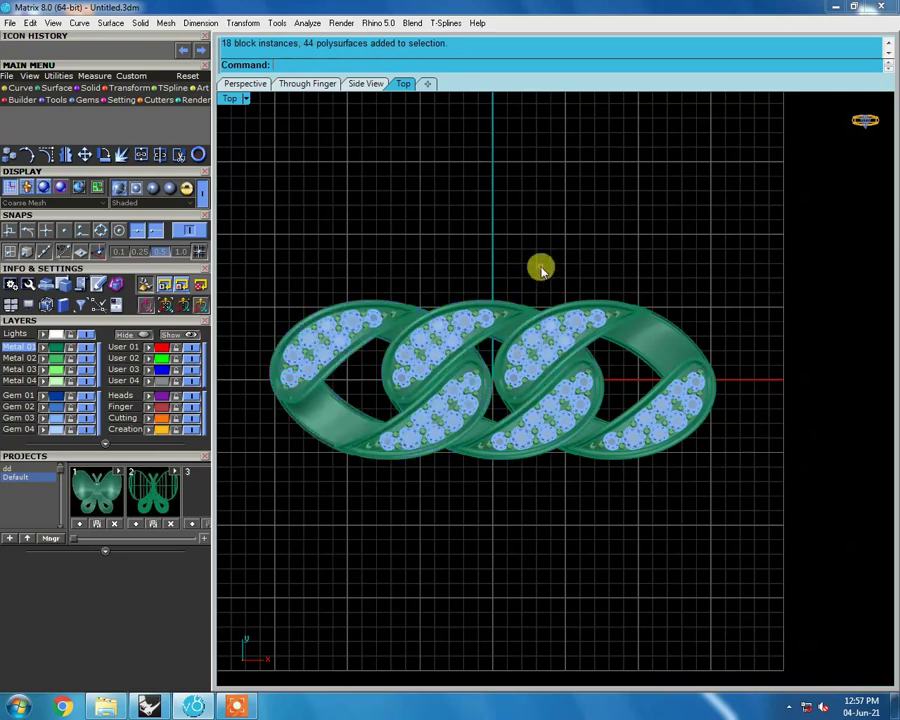
scroll(528, 316, up, 2)
scroll(474, 325, down, 2)
mouse_move(528, 468)
right_down()
mouse_move(526, 223)
mouse_move(530, 360)
right_up()
right_click(530, 360)
scroll(504, 344, up, 2)
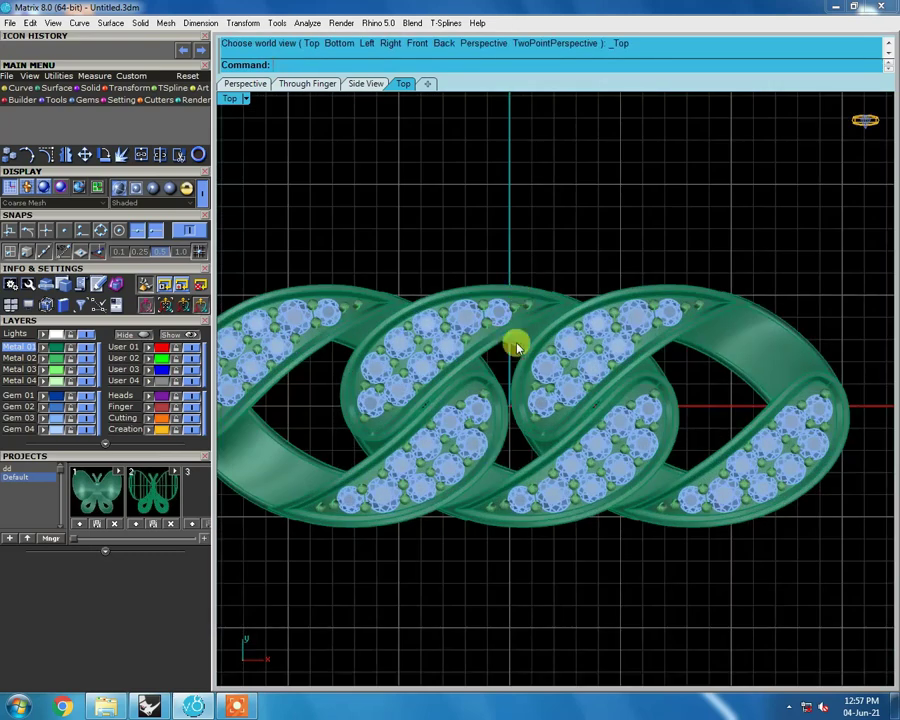
scroll(508, 390, up, 1)
key(Return)
Step: Measure the chain's height with an aligned dimension reading 10.91
scroll(502, 548, up, 3)
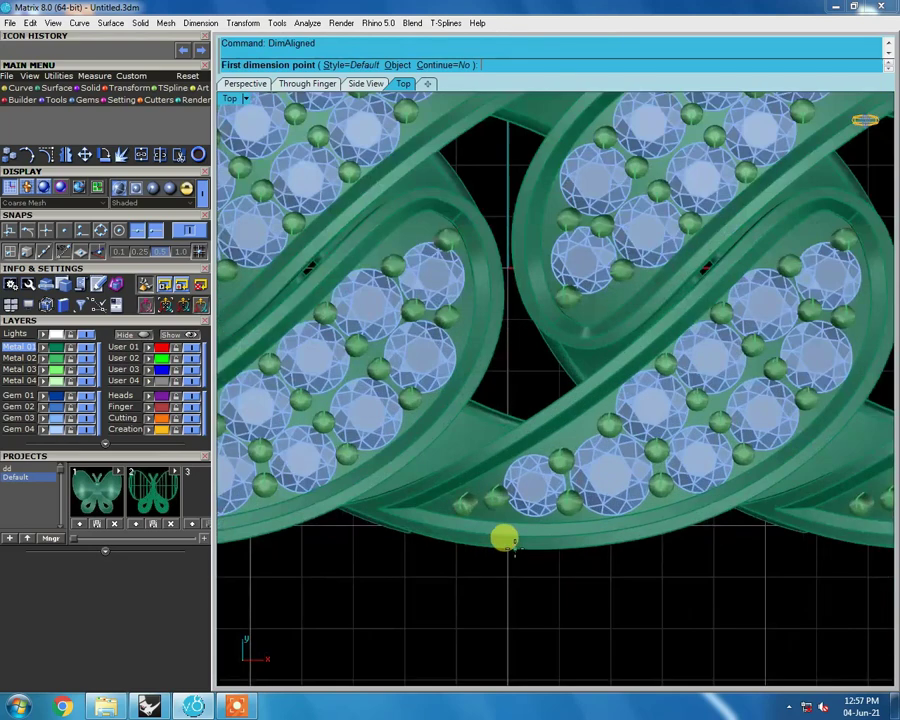
click(505, 540)
scroll(502, 290, down, 3)
scroll(510, 343, up, 3)
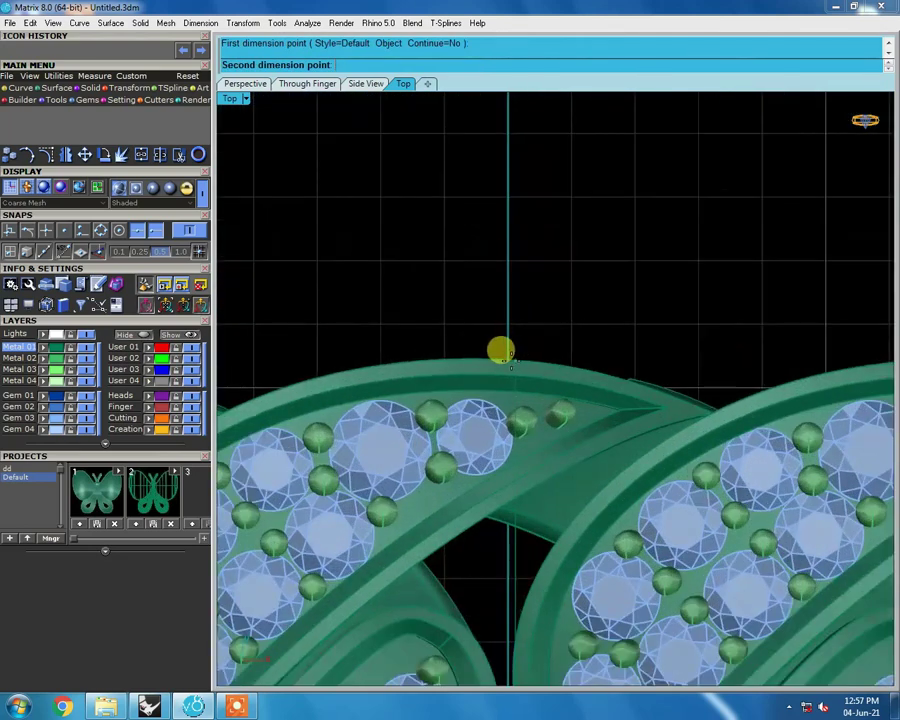
click(502, 350)
scroll(490, 345, down, 3)
scroll(560, 300, down, 2)
click(758, 360)
scroll(755, 361, down, 1)
click(752, 362)
scroll(720, 362, up, 1)
scroll(716, 400, down, 1)
scroll(590, 175, up, 1)
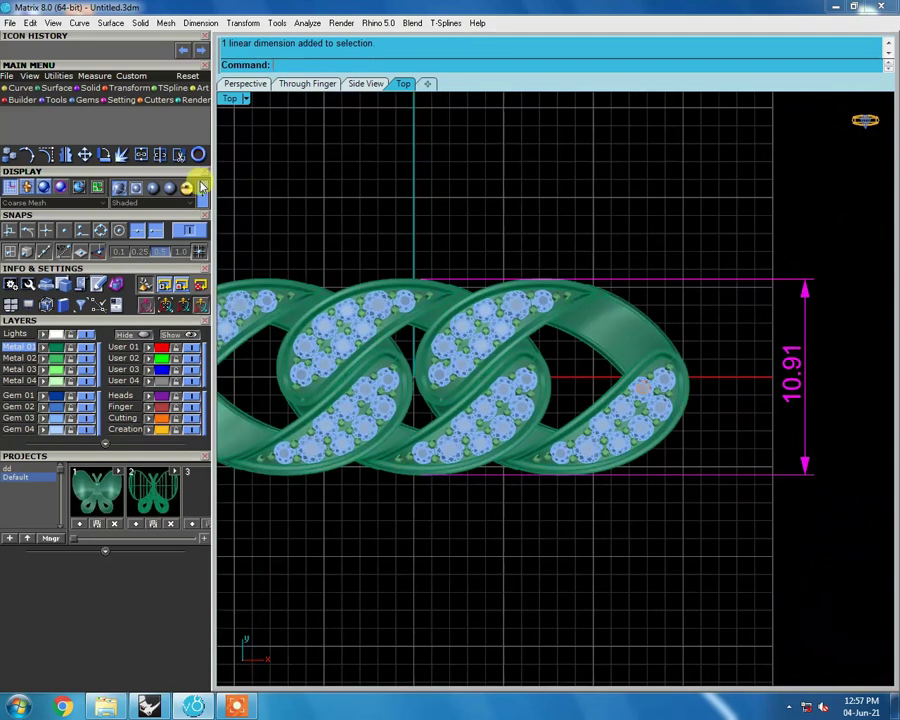
Step: Draw a 10.9 × 10.9 rectangle centred on the origin
click(14, 88)
click(65, 116)
click(418, 64)
click(413, 377)
text(10.9)
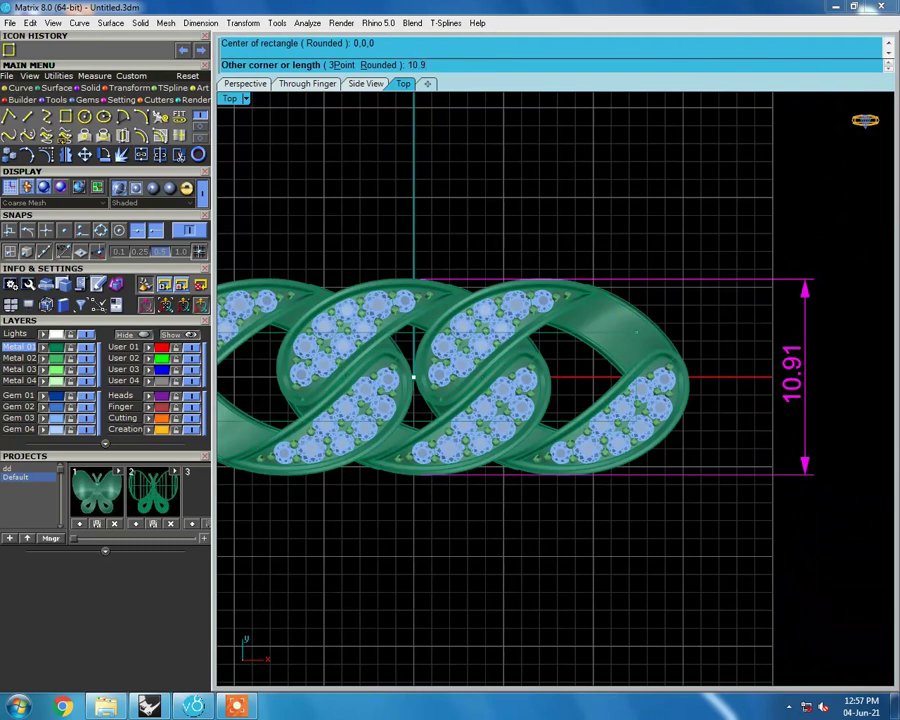
click(626, 320)
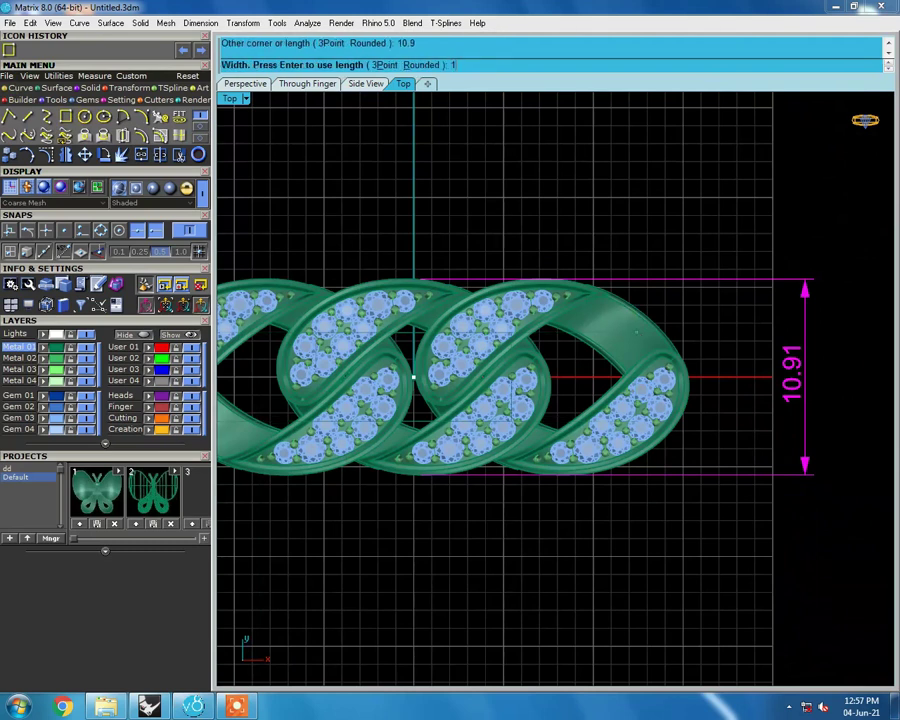
click(637, 337)
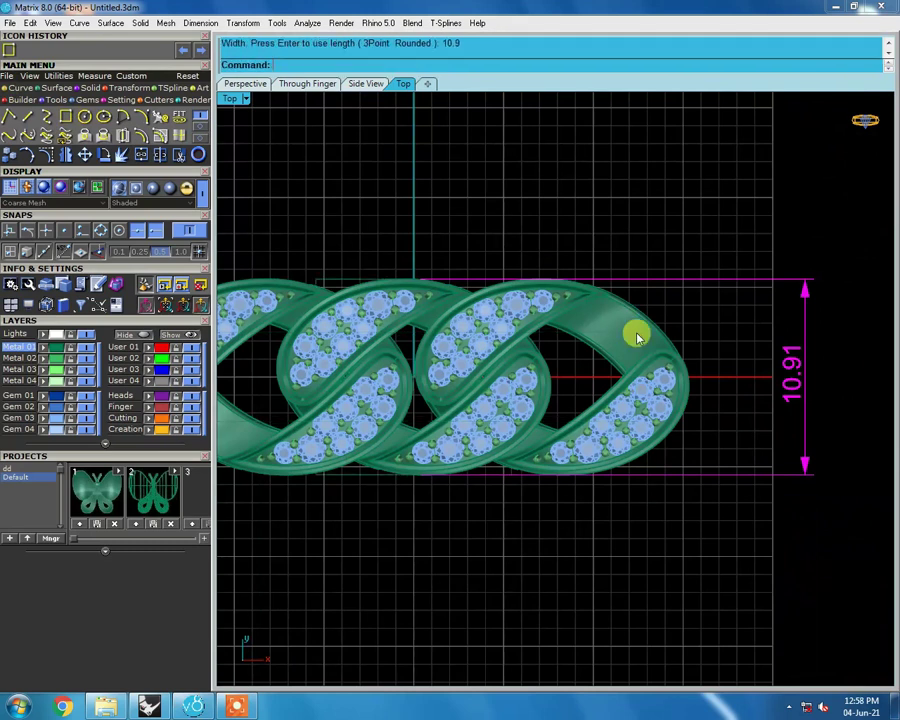
Step: Delete the height dimension and hide the chain, leaving only the rectangle
click(302, 277)
click(700, 278)
key(Delete)
key(ctrl+a)
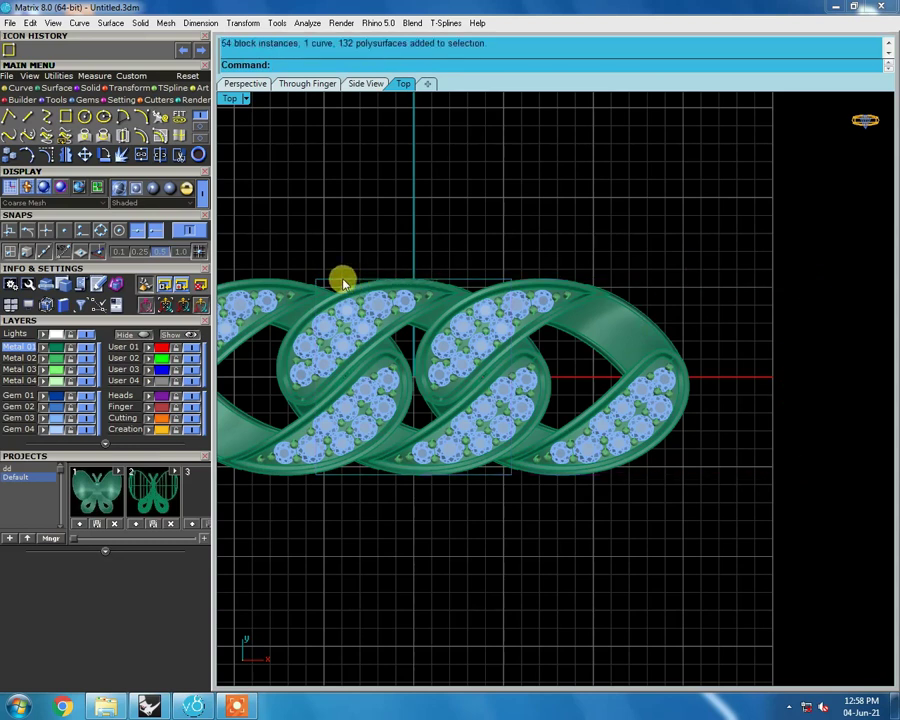
key(ctrl+h)
scroll(484, 308, up, 3)
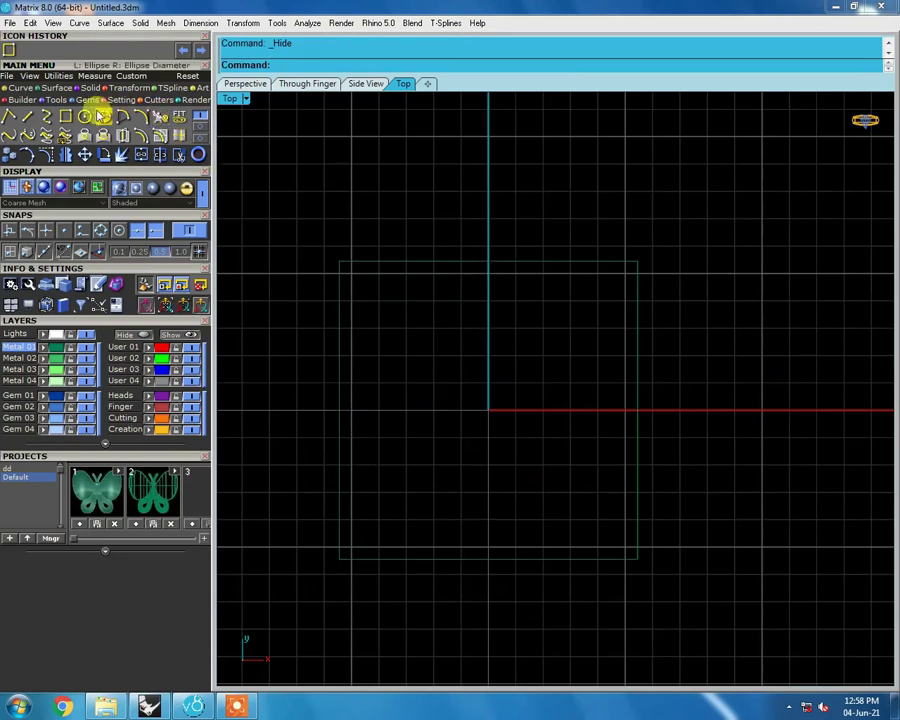
click(103, 116)
click(488, 410)
click(479, 272)
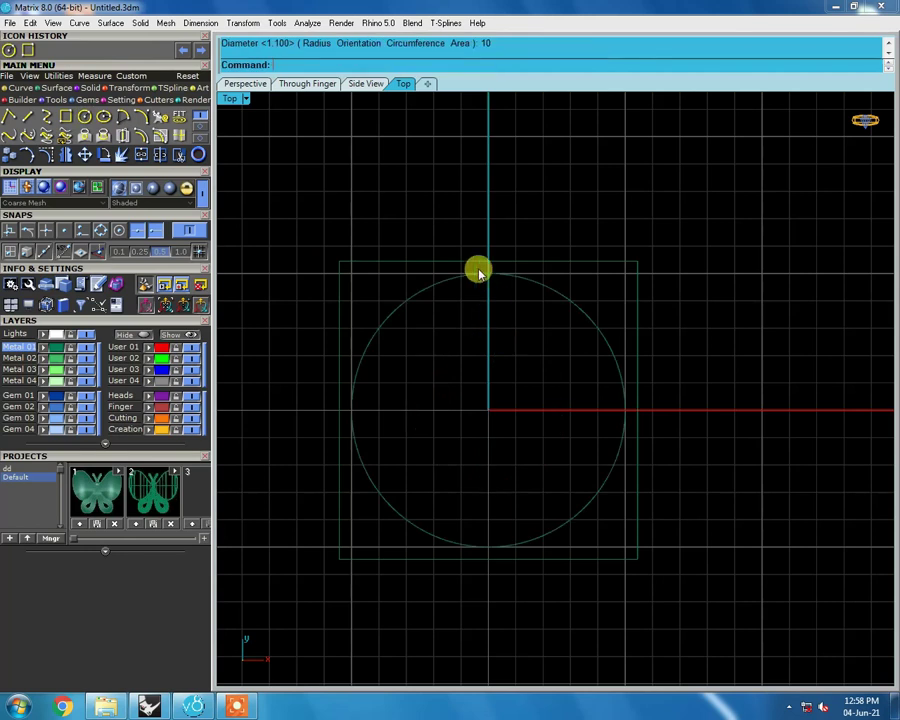
click(454, 264)
scroll(677, 364, up, 3)
click(718, 412)
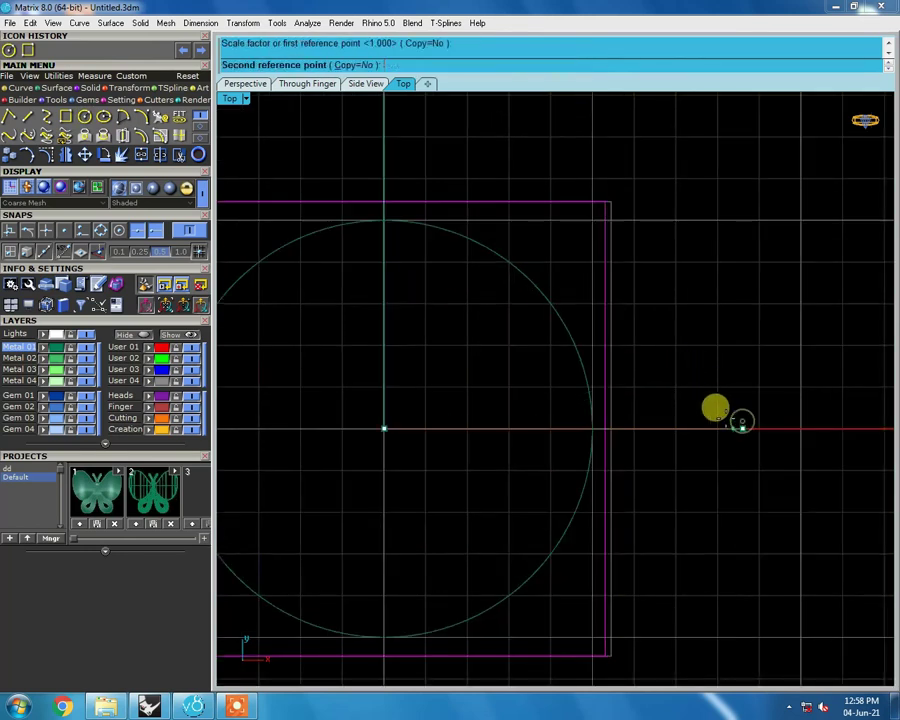
click(710, 410)
scroll(566, 268, down, 2)
click(552, 292)
key(Delete)
right_drag(518, 296, 546, 298)
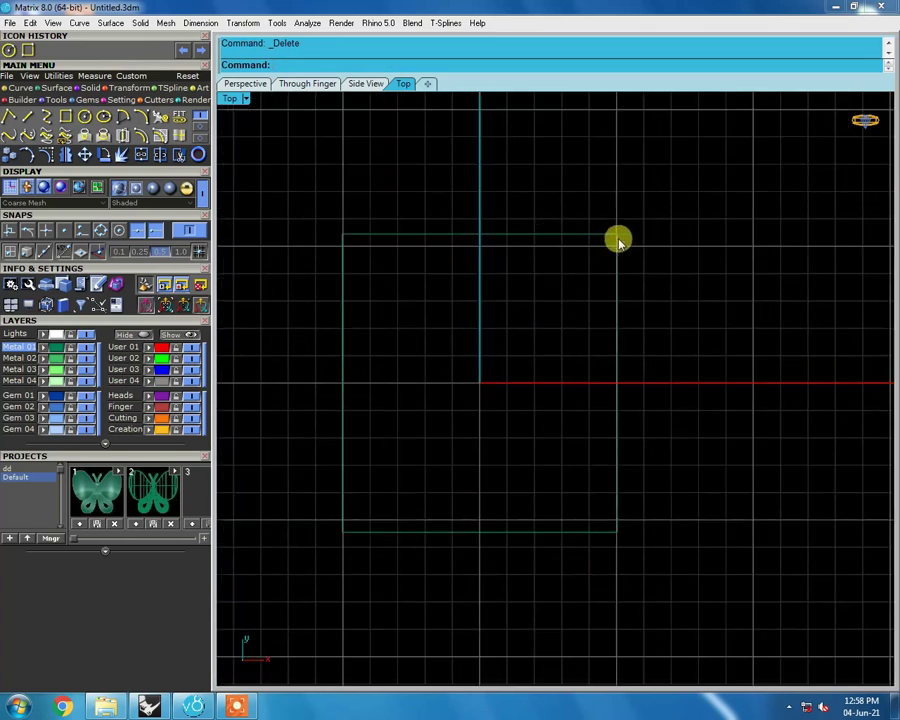
click(619, 241)
scroll(598, 235, down, 1)
click(237, 376)
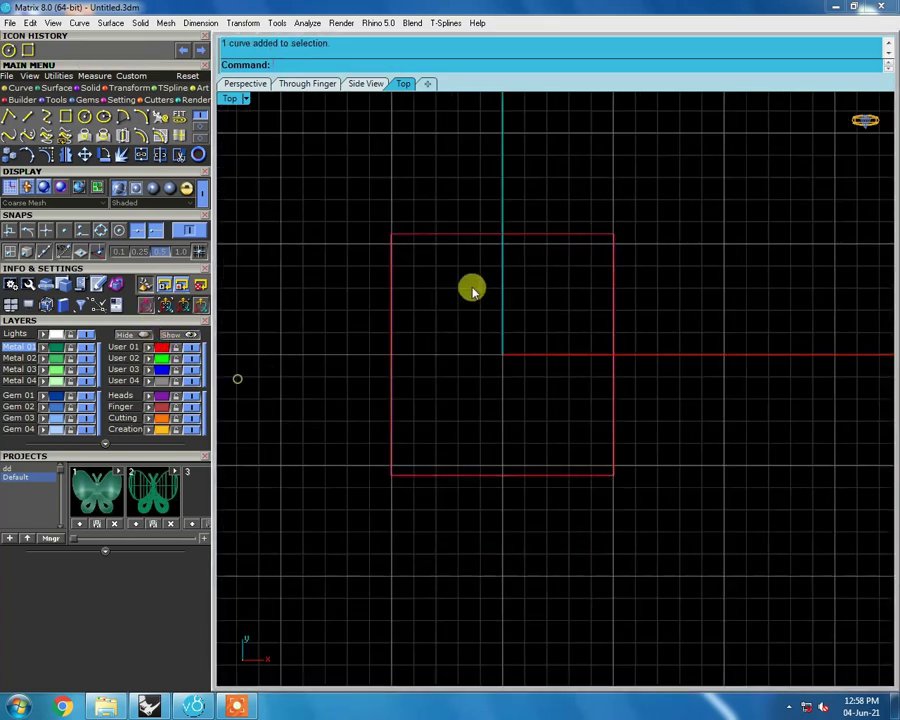
scroll(470, 287, up, 2)
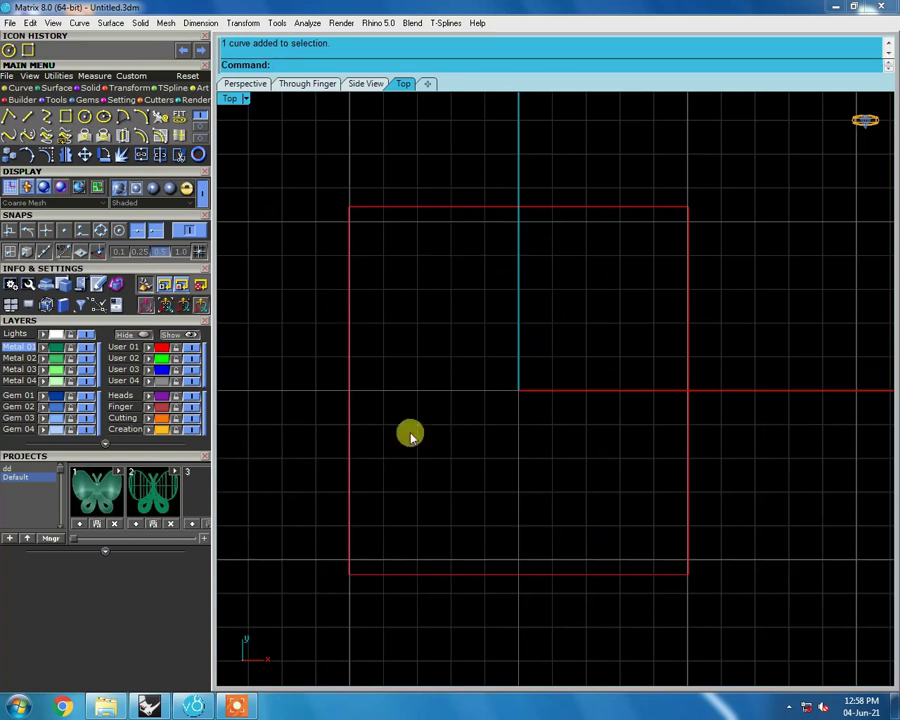
right_drag(514, 424, 487, 414)
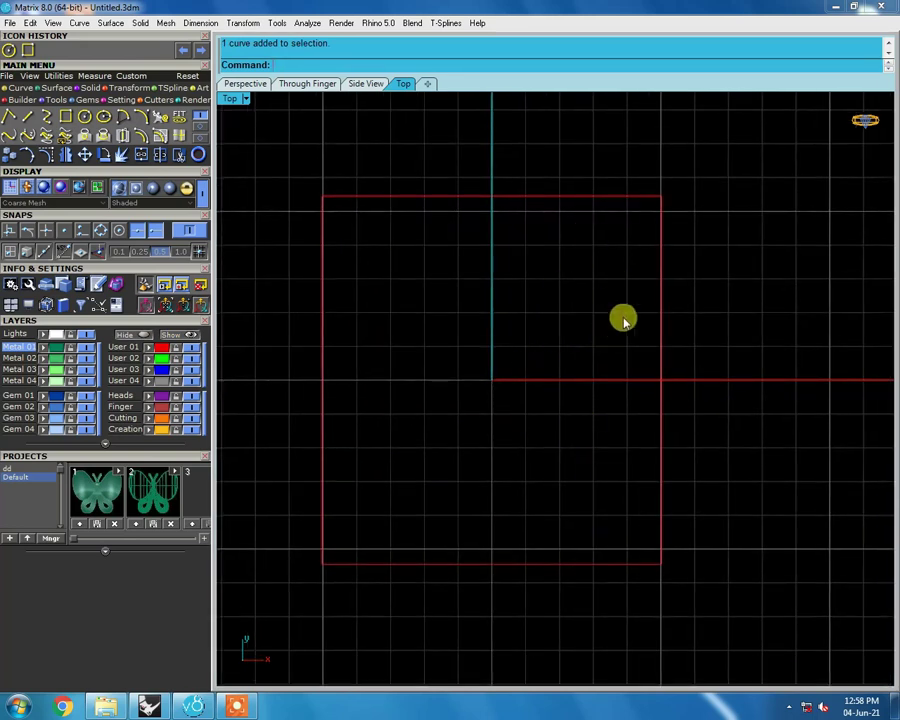
click(660, 224)
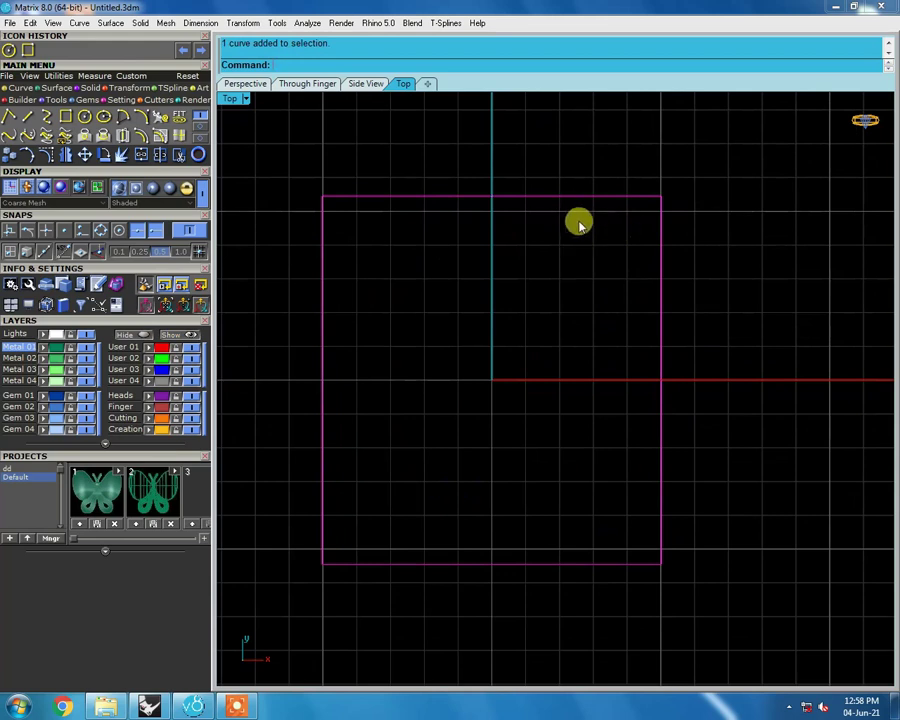
key(Escape)
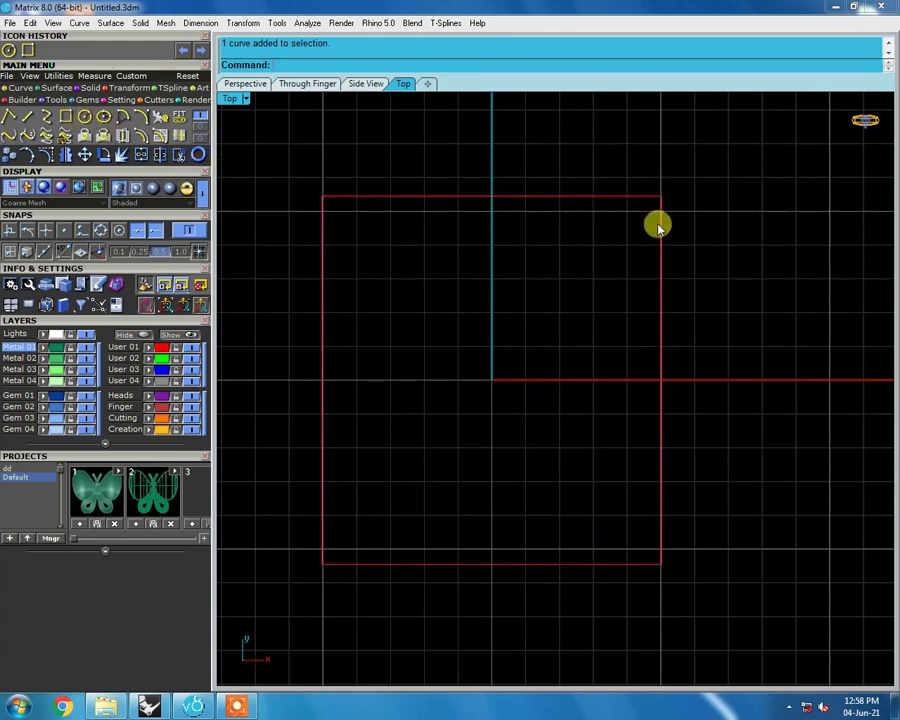
text(li)
key(Return)
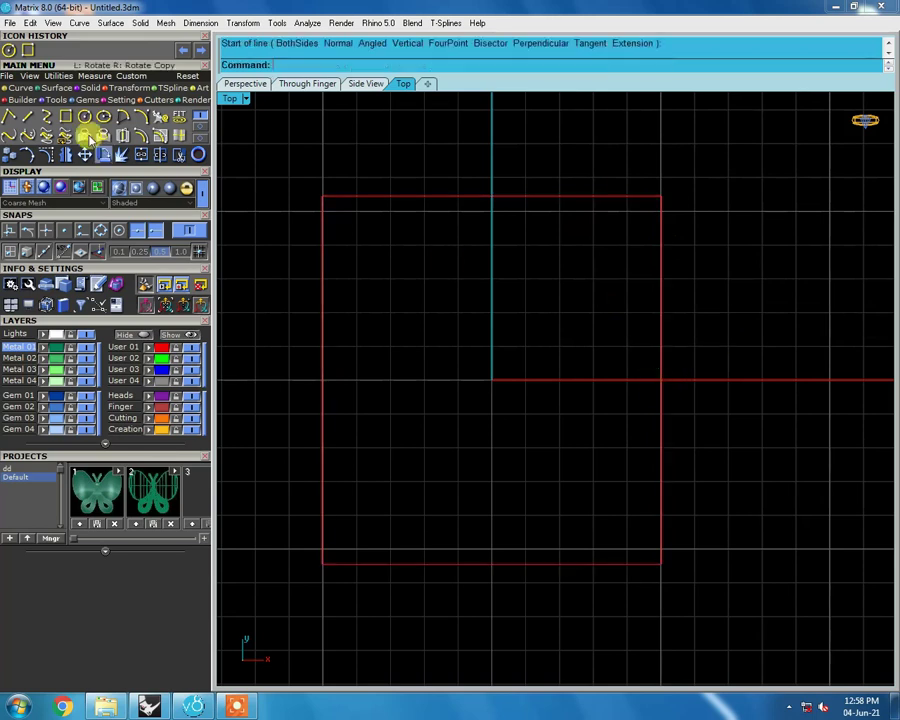
Step: Draw a narrow rectangle from the square's top-right corner to its bottom edge
click(65, 117)
click(660, 195)
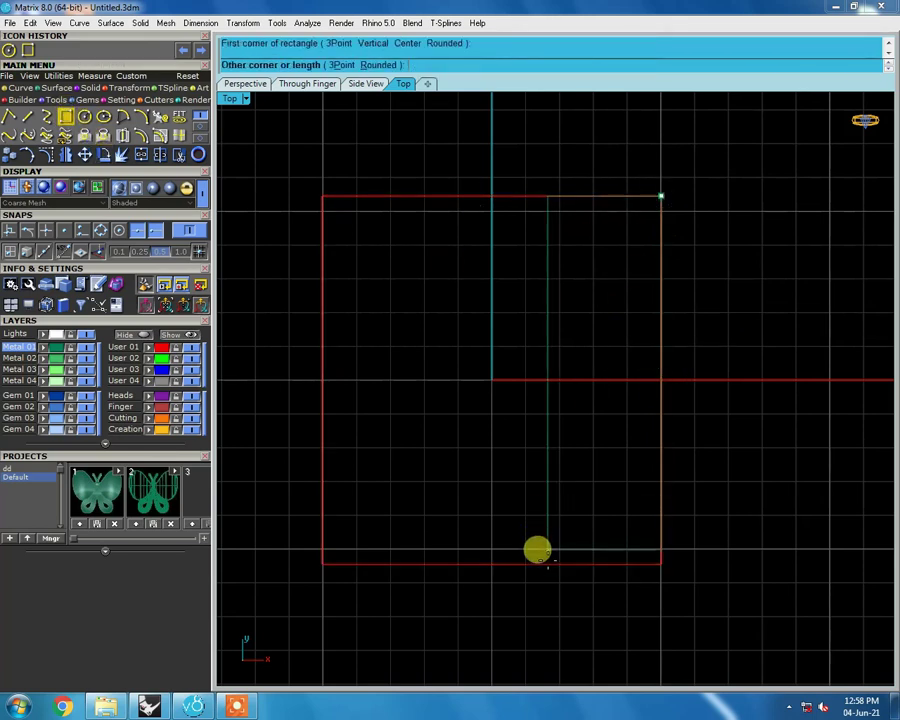
scroll(563, 563, up, 2)
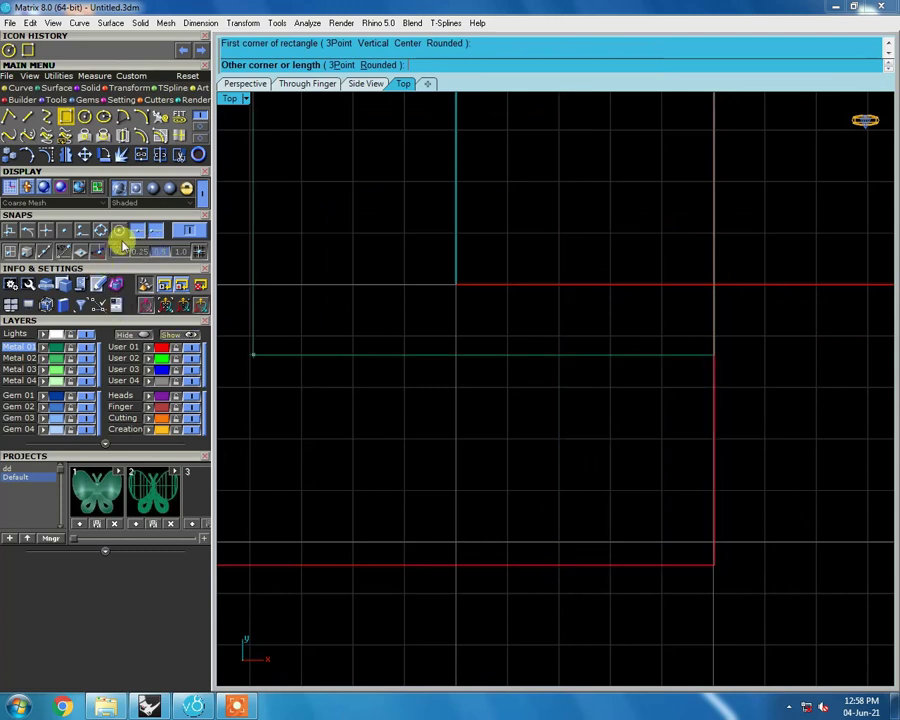
click(82, 230)
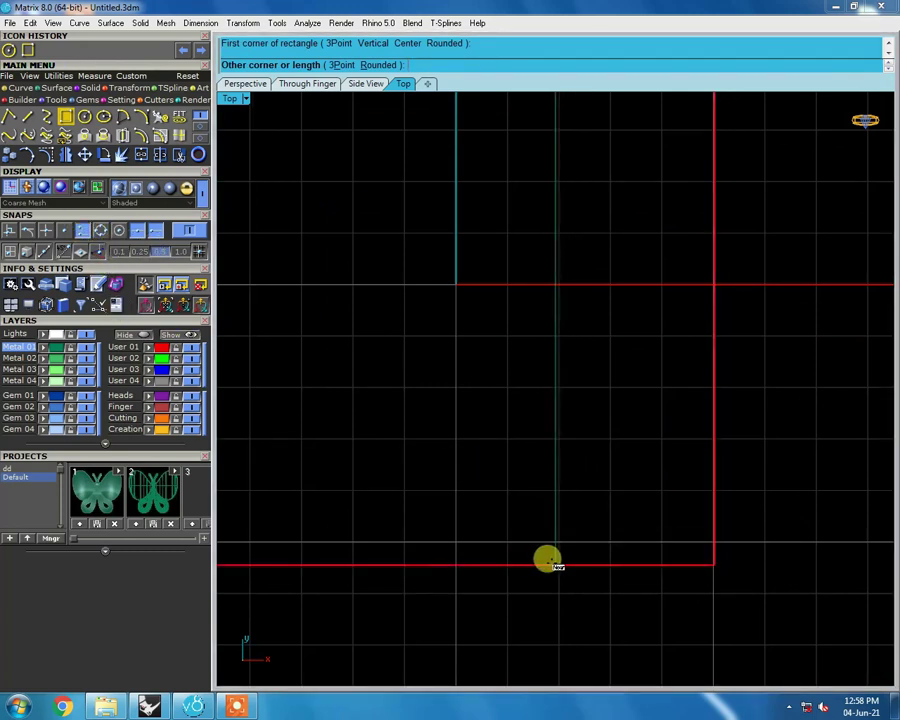
click(559, 570)
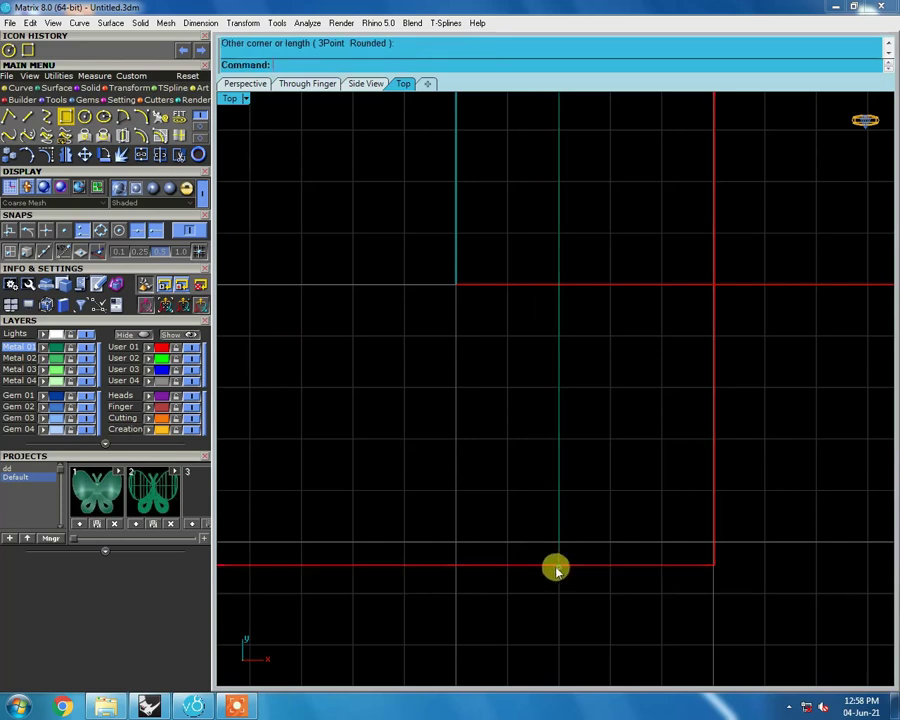
scroll(551, 408, down, 3)
Step: Move the narrow rectangle's two left corner points 5 units
click(550, 396)
scroll(560, 360, up, 1)
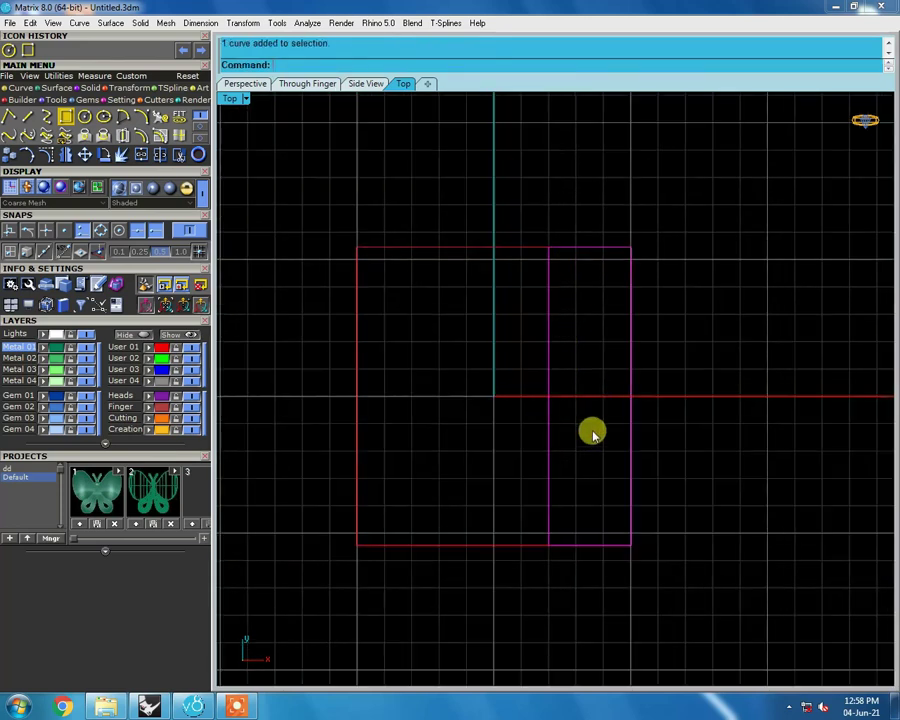
key(F10)
drag(506, 206, 582, 394)
scroll(582, 394, up, 2)
scroll(548, 332, up, 2)
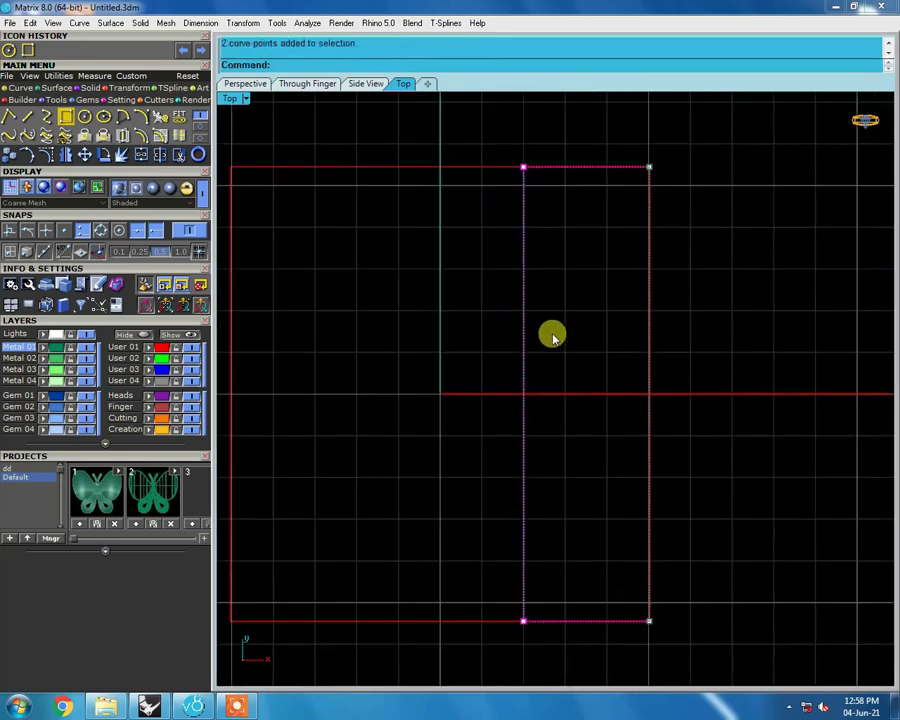
text(m)
click(572, 319)
text(5)
key(Return)
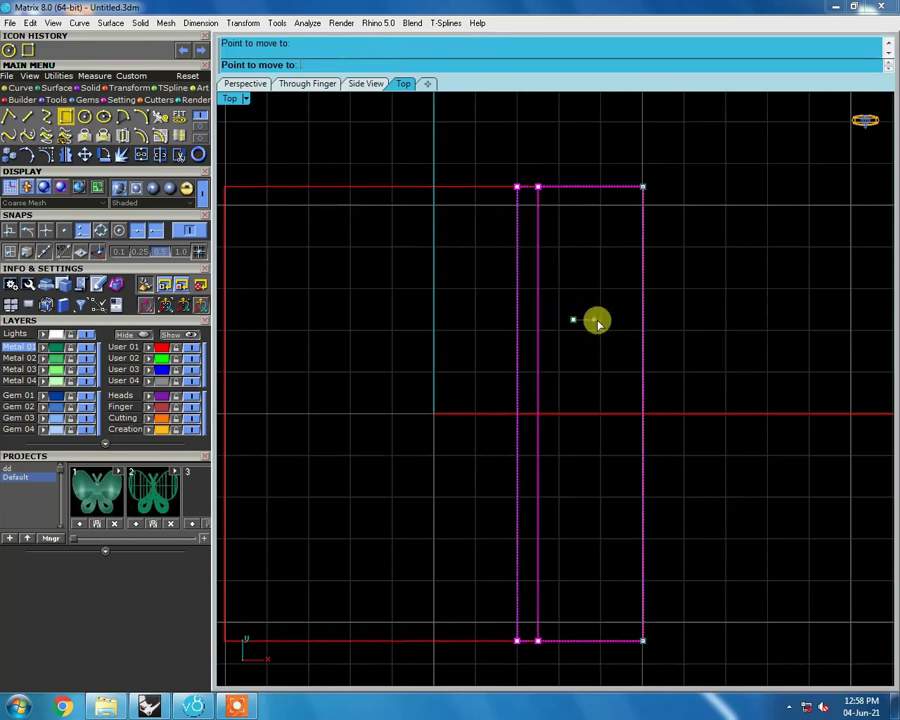
click(588, 314)
scroll(576, 300, down, 3)
Step: Select the rectangle outline, then undo an accidental move of the inner rectangle
click(565, 291)
scroll(566, 292, up, 1)
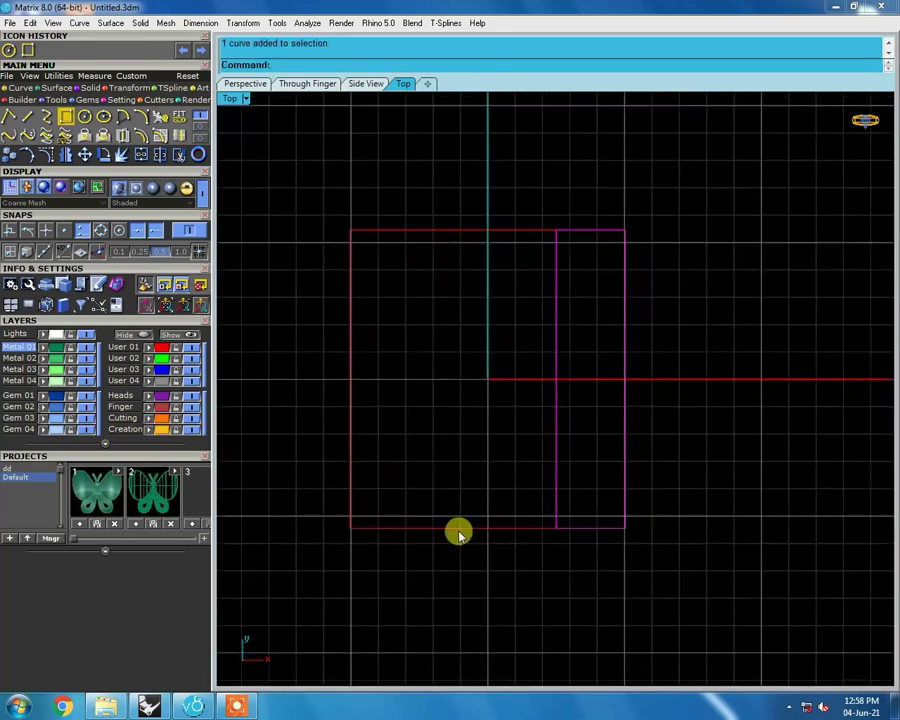
scroll(600, 370, up, 1)
key(Escape)
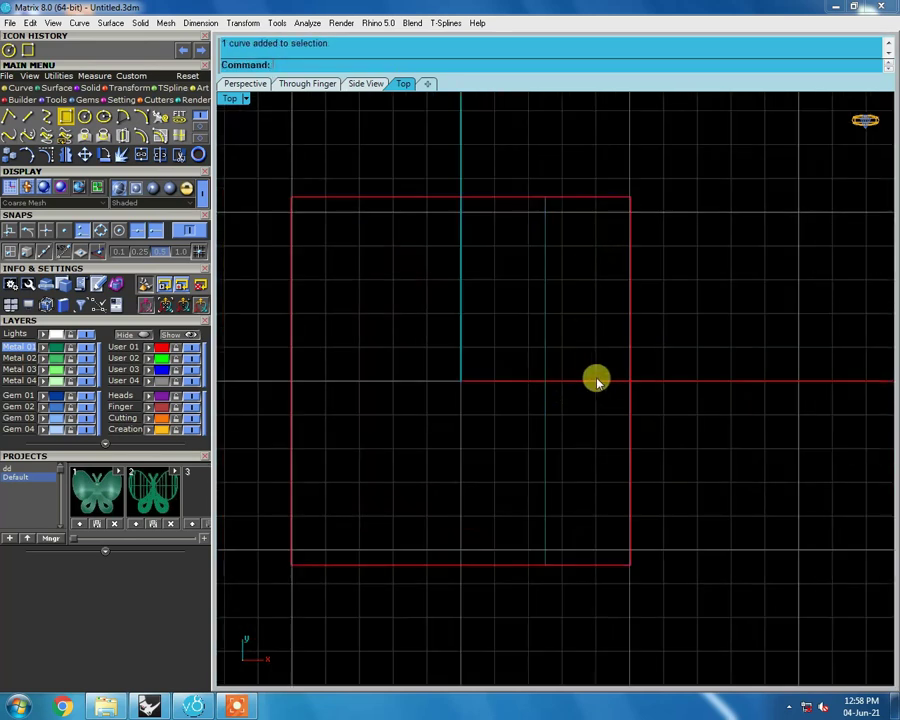
scroll(360, 358, down, 2)
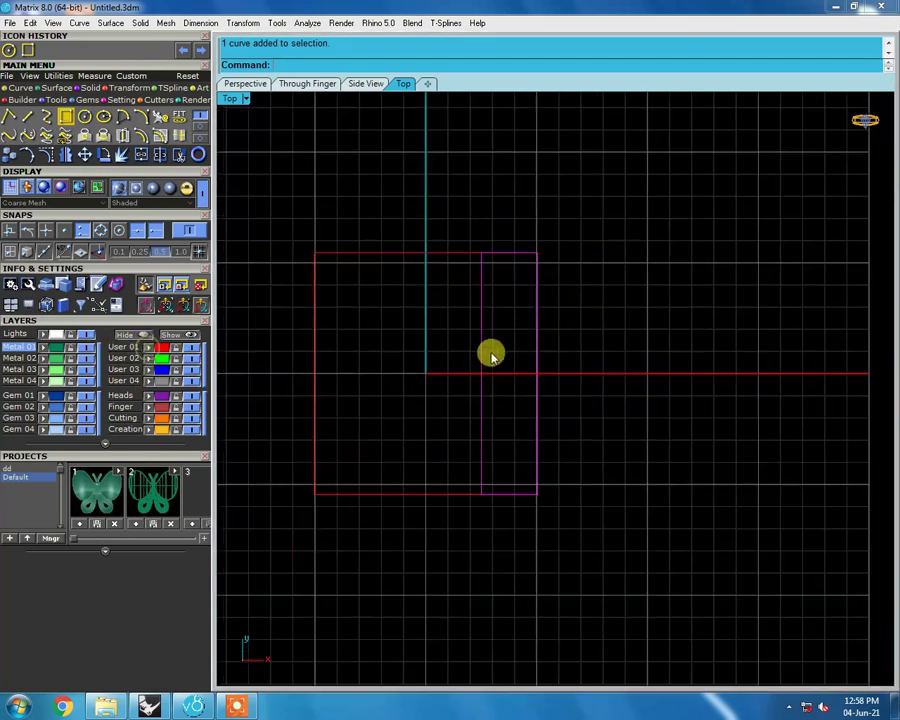
drag(482, 319, 629, 267)
key(ctrl+z)
scroll(550, 403, up, 2)
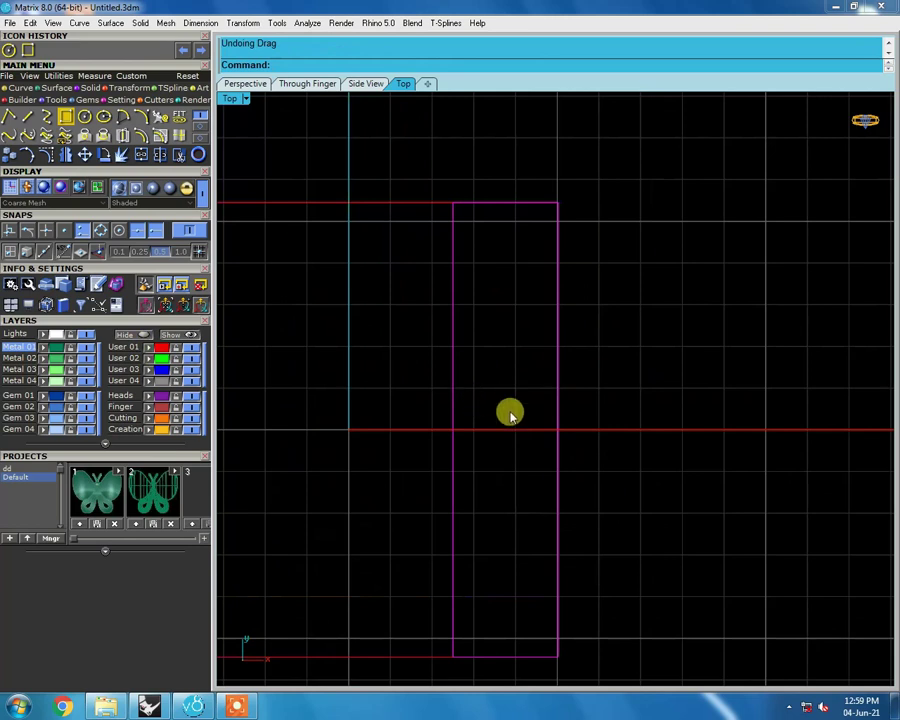
Step: Select the outer rectangle's right-side corner points, then cancel the move
right_drag(559, 413, 648, 386)
scroll(546, 372, down, 1)
scroll(479, 388, up, 1)
key(Escape)
click(479, 214)
key(F10)
drag(615, 119, 685, 600)
click(648, 214)
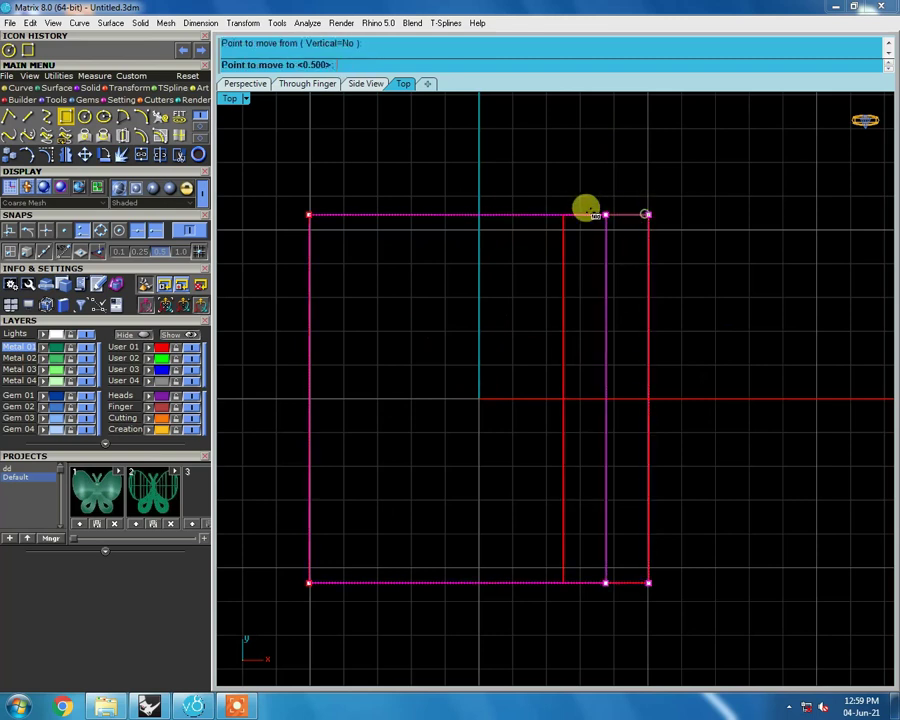
key(Escape)
Step: Select both rectangles with a crossing window and switch to the Front view
scroll(560, 240, down, 1)
click(567, 328)
drag(526, 171, 446, 396)
key(ctrl+F2)
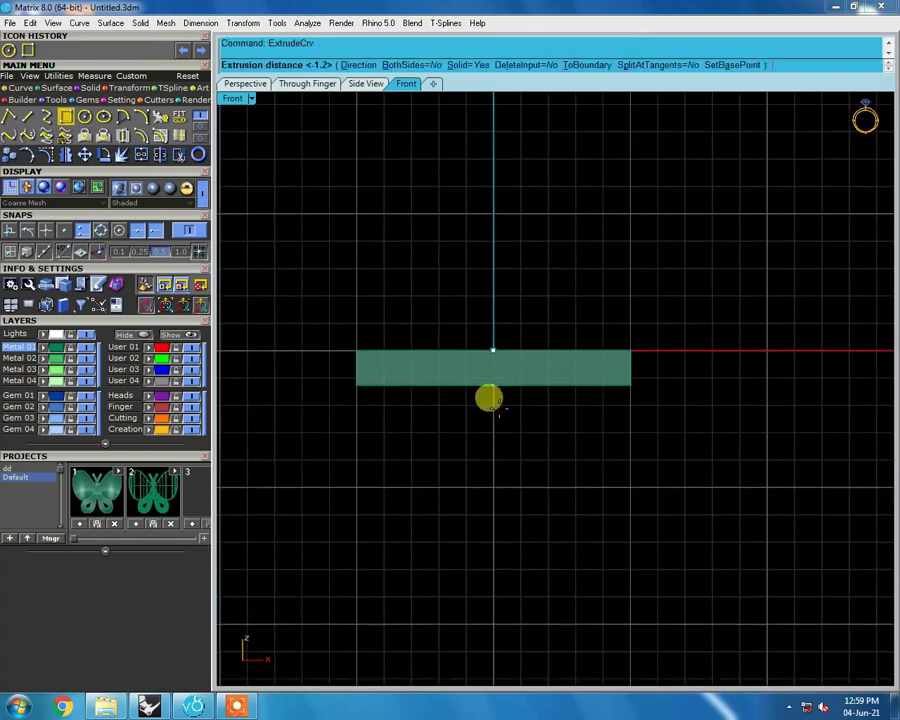
Step: Extrude both outlines 3.5 units into solid slabs
text(-3.5)
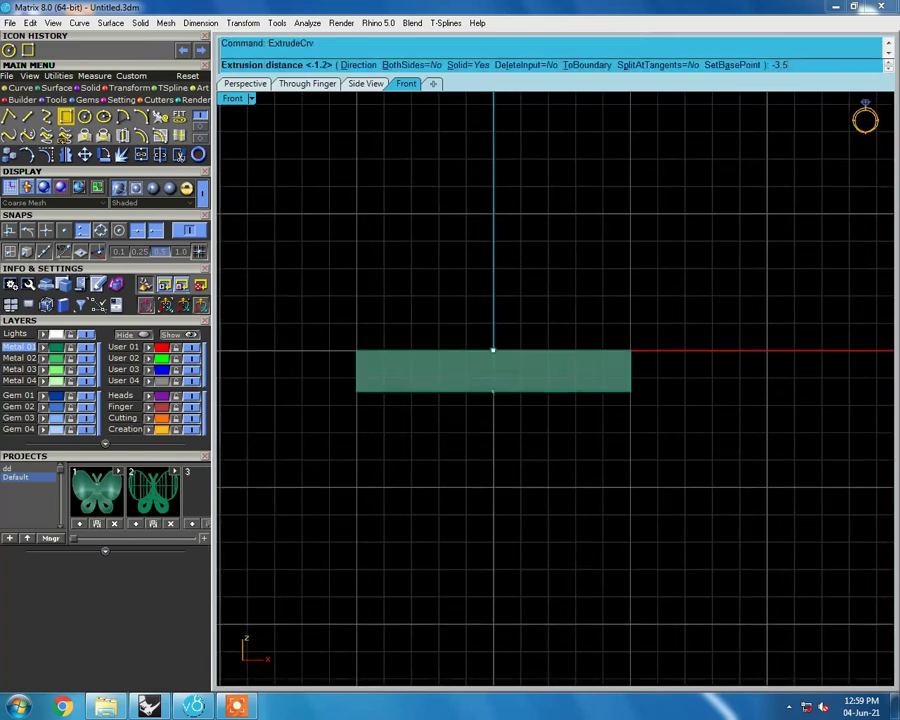
key(Return)
mouse_move(566, 390)
right_down()
mouse_move(455, 383)
mouse_move(590, 512)
right_up()
key(ctrl+F1)
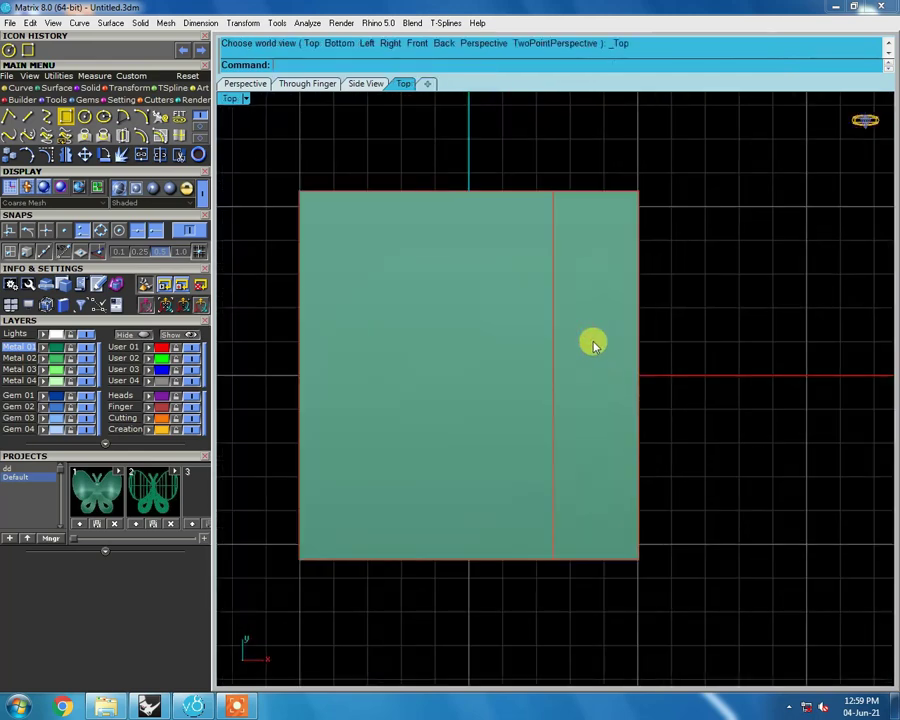
Step: Hide the narrow right slab, keeping only the square box visible
click(593, 345)
mouse_move(612, 331)
right_down()
mouse_move(689, 418)
mouse_move(629, 277)
mouse_move(615, 453)
right_up()
drag(615, 453, 464, 362)
ctrl+click(464, 362)
ctrl+click(565, 348)
click(606, 366)
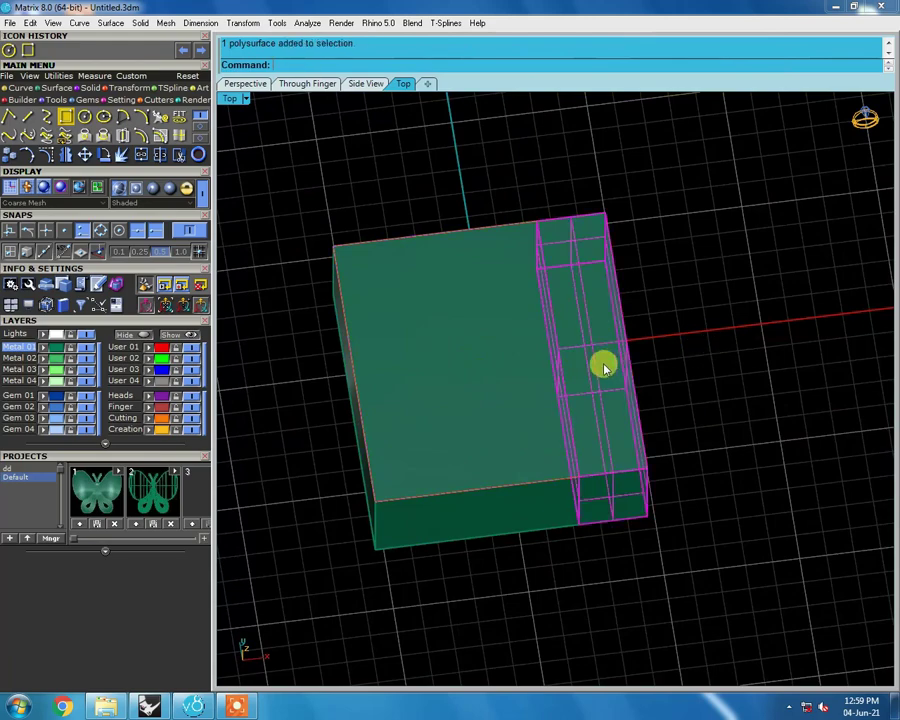
key(ctrl+h)
mouse_move(604, 367)
right_down()
mouse_move(496, 344)
mouse_move(528, 380)
mouse_move(496, 364)
mouse_move(488, 462)
mouse_move(438, 430)
mouse_move(434, 396)
mouse_move(325, 362)
mouse_move(560, 380)
mouse_move(577, 358)
mouse_move(587, 412)
mouse_move(548, 405)
right_up()
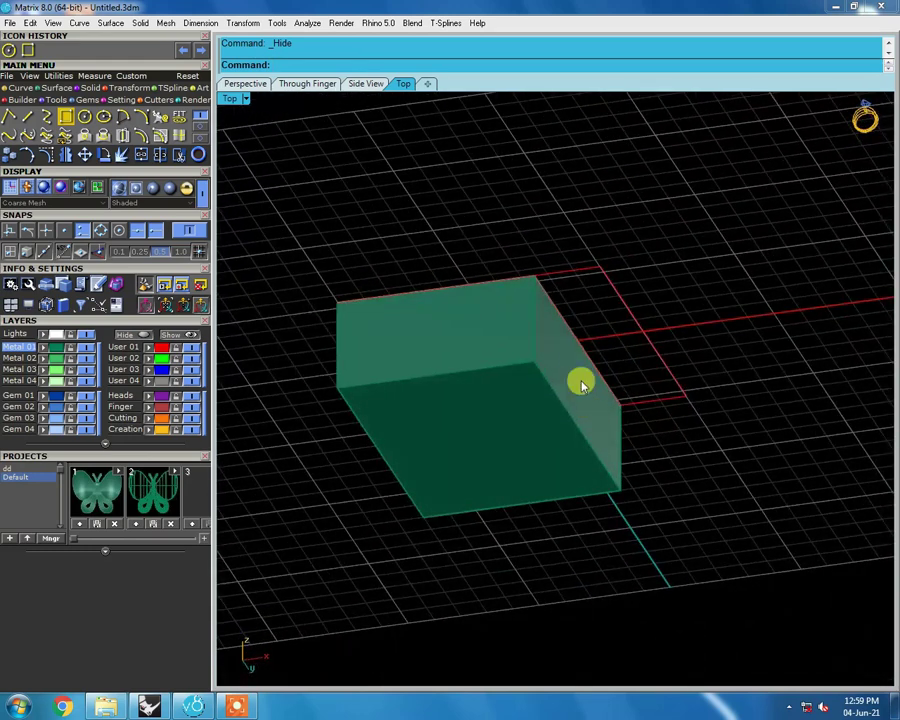
Step: Select the remaining box, switch to wireframe, and turn on its solid edit points
right_drag(515, 336, 526, 456)
click(506, 335)
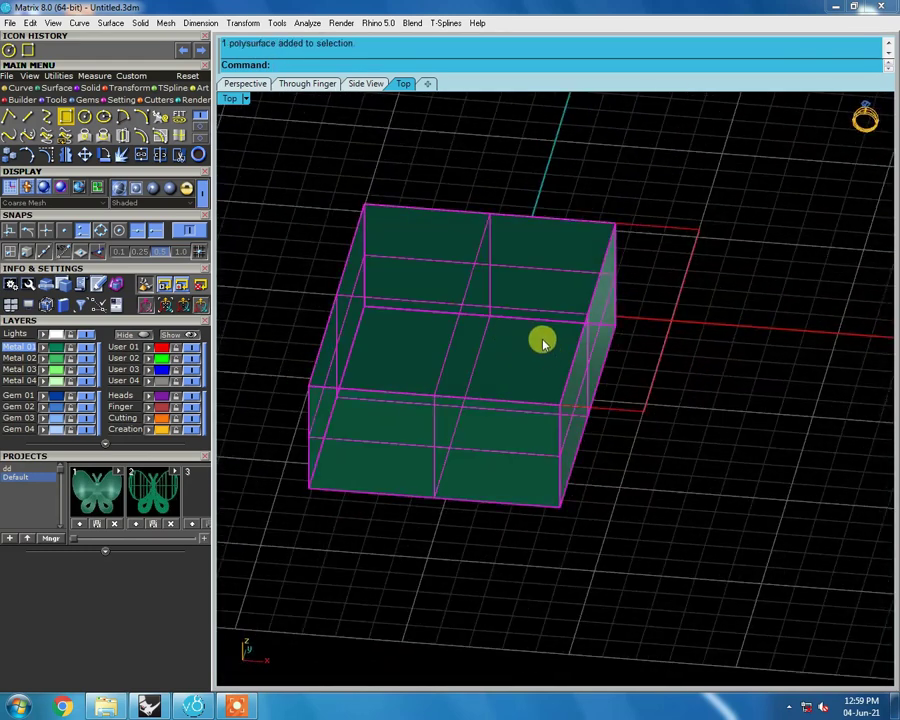
key(ctrl+alt+w)
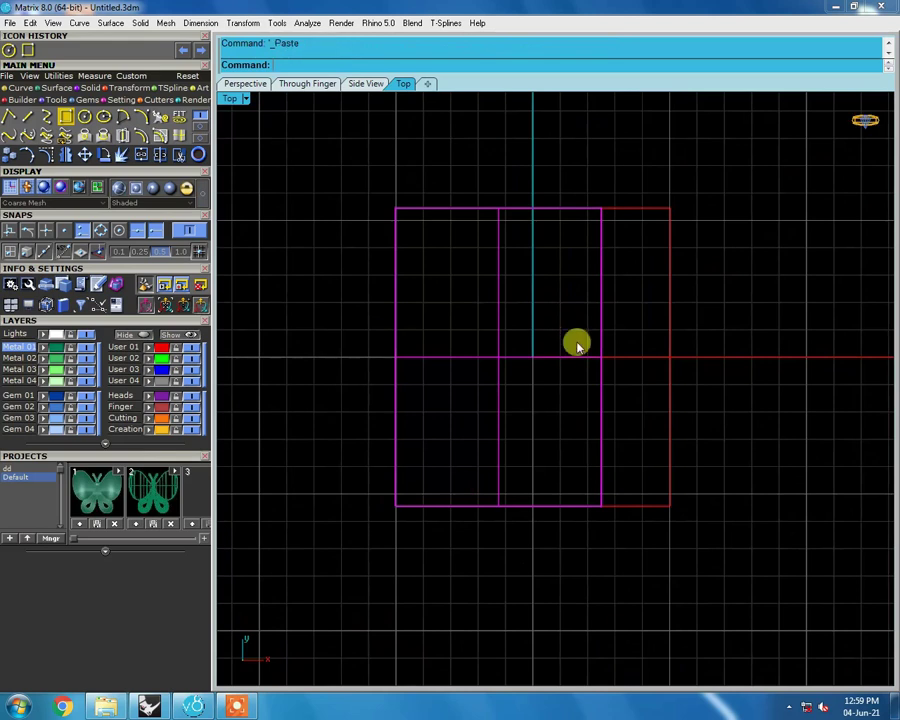
click(120, 88)
click(161, 135)
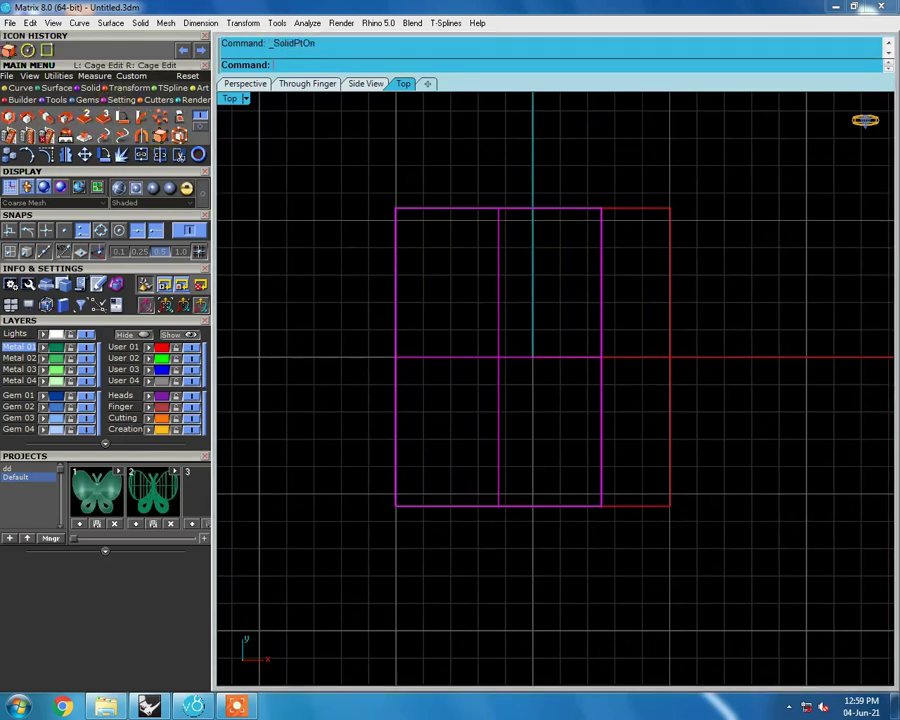
Step: Select the copied box among the overlapping solids, undoing an accidental delete and move
drag(370, 180, 626, 236)
scroll(622, 240, up, 2)
scroll(575, 207, down, 1)
click(588, 214)
click(640, 280)
right_drag(656, 420, 565, 217)
key(Delete)
key(ctrl+z)
click(585, 344)
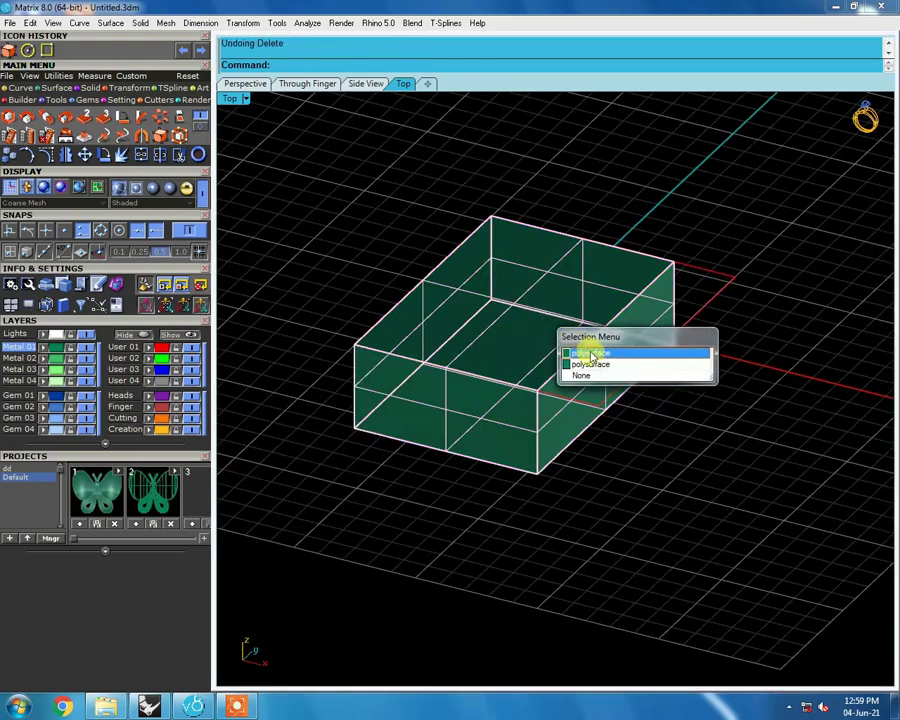
click(575, 352)
drag(556, 335, 683, 370)
key(ctrl+z)
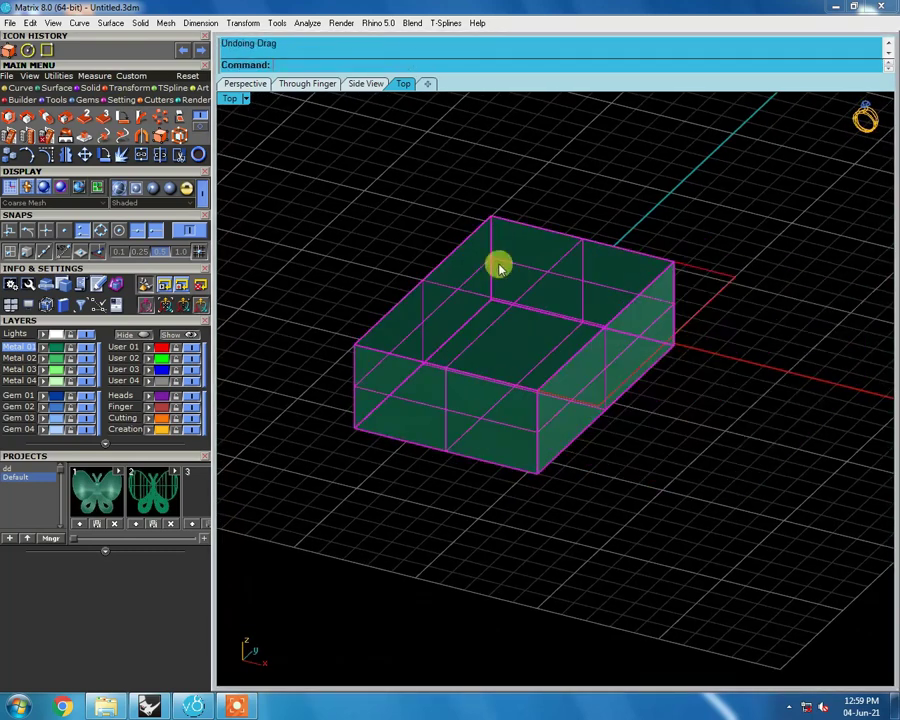
Step: Turn on the copied box's edit points and move the top edge points 0.7 inward
click(163, 135)
right_drag(589, 342, 291, 186)
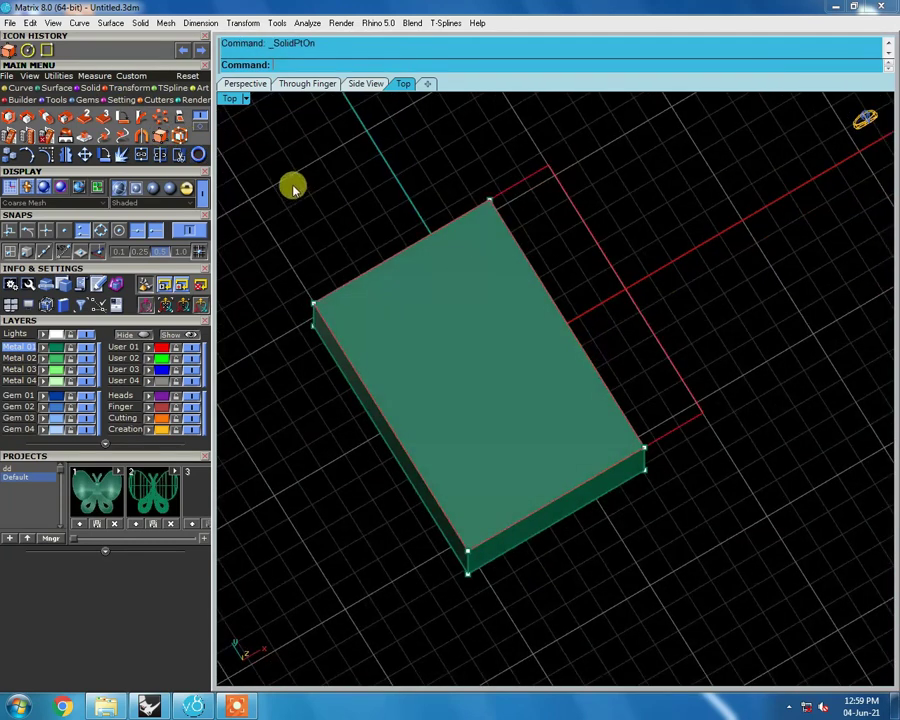
scroll(626, 254, up, 1)
text(m)
key(Return)
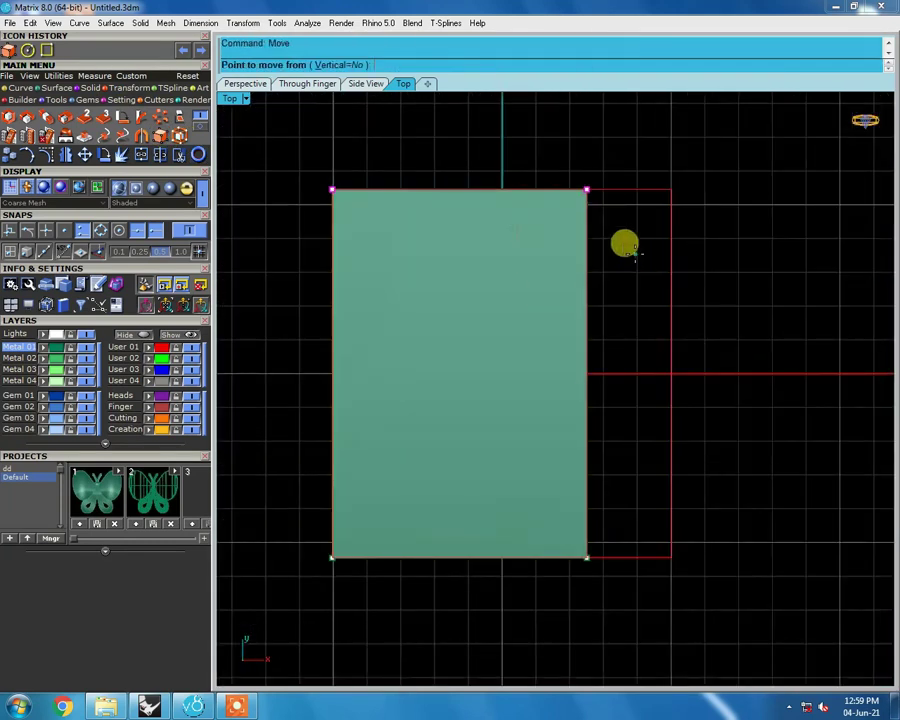
click(634, 254)
click(632, 300)
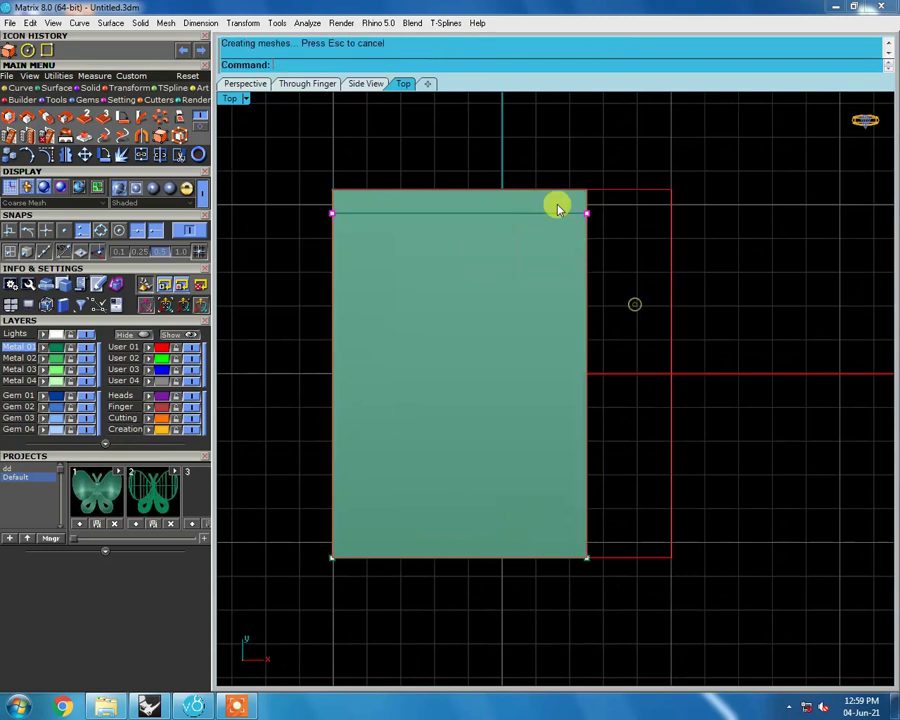
Step: Move the bottom edge points up and the left edge points right by 0.7
drag(291, 467, 710, 598)
key(Return)
click(626, 466)
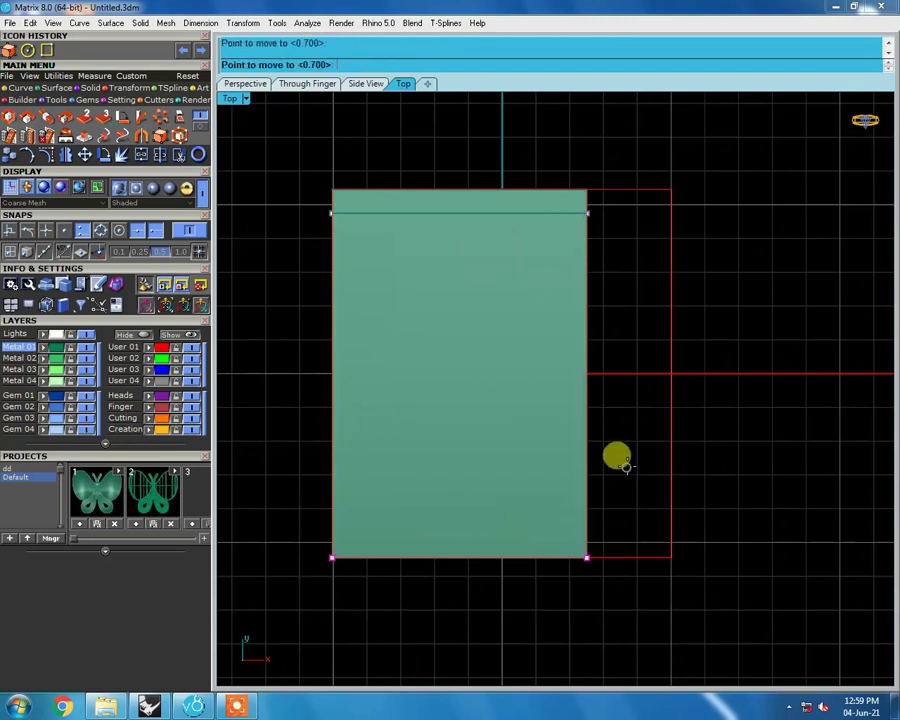
click(622, 440)
drag(314, 182, 380, 575)
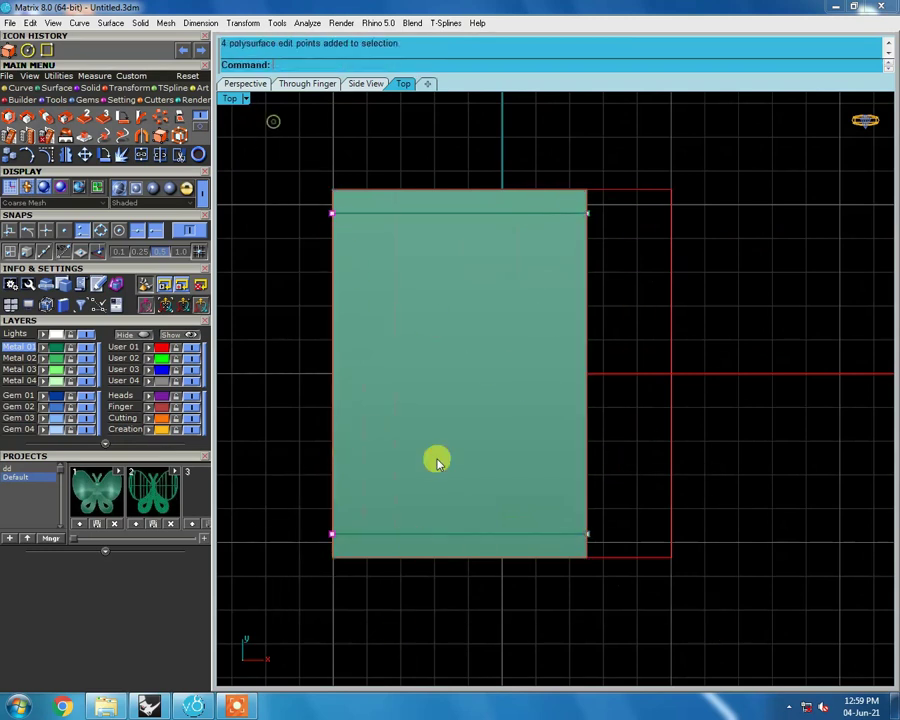
key(Return)
click(438, 180)
click(446, 167)
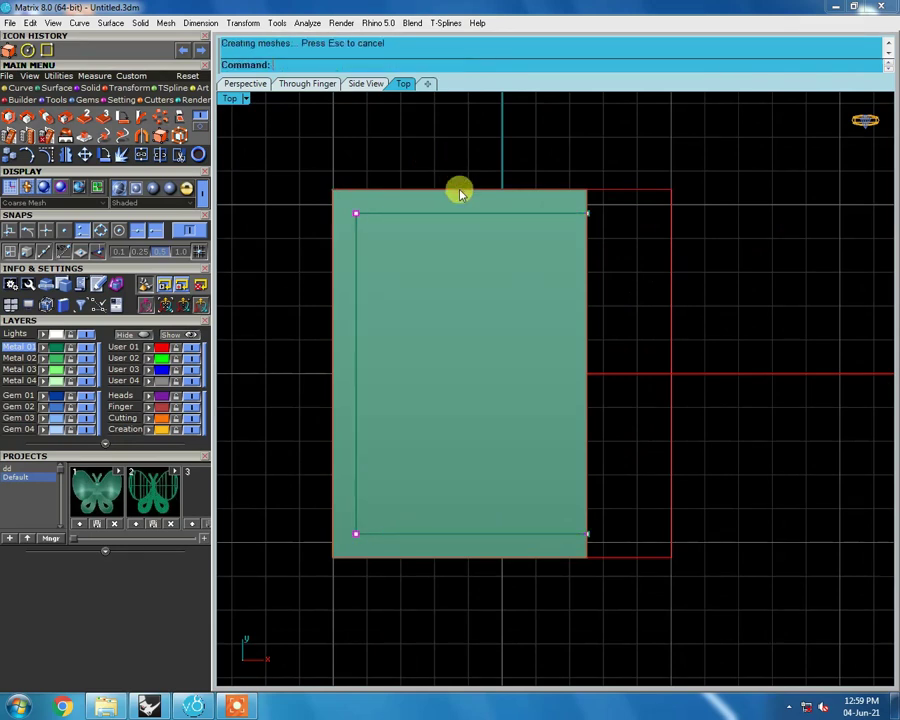
Step: Select the inset inner box and check it in 3-D, top and front views
right_drag(585, 308, 565, 281)
click(566, 396)
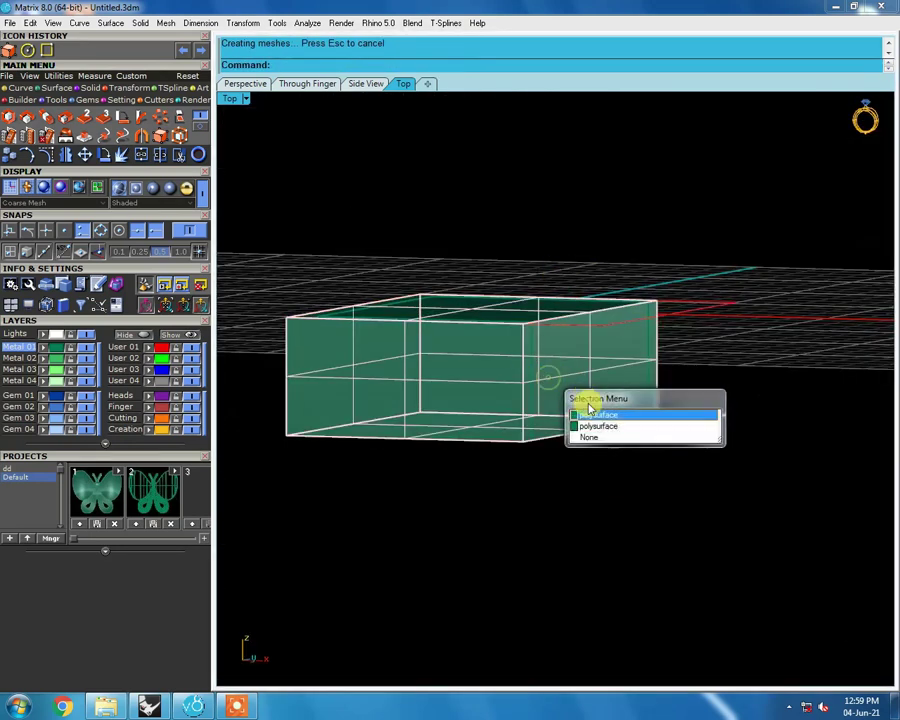
click(595, 424)
key(ctrl+F1)
key(ctrl+F2)
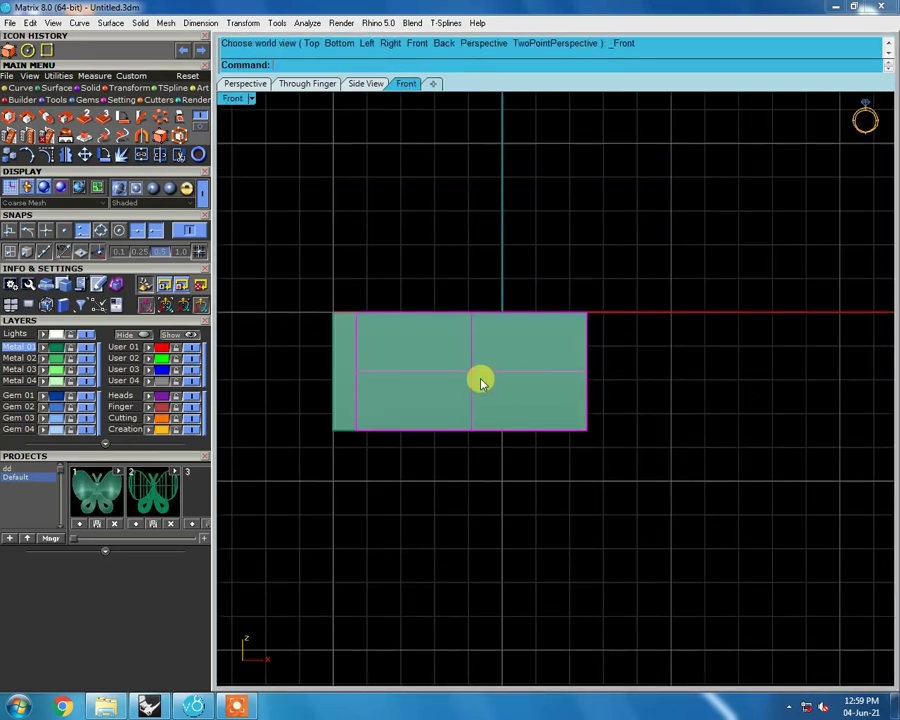
Step: Move the box's bottom edit points and stretch the box to the right
key(ctrl+alt+w)
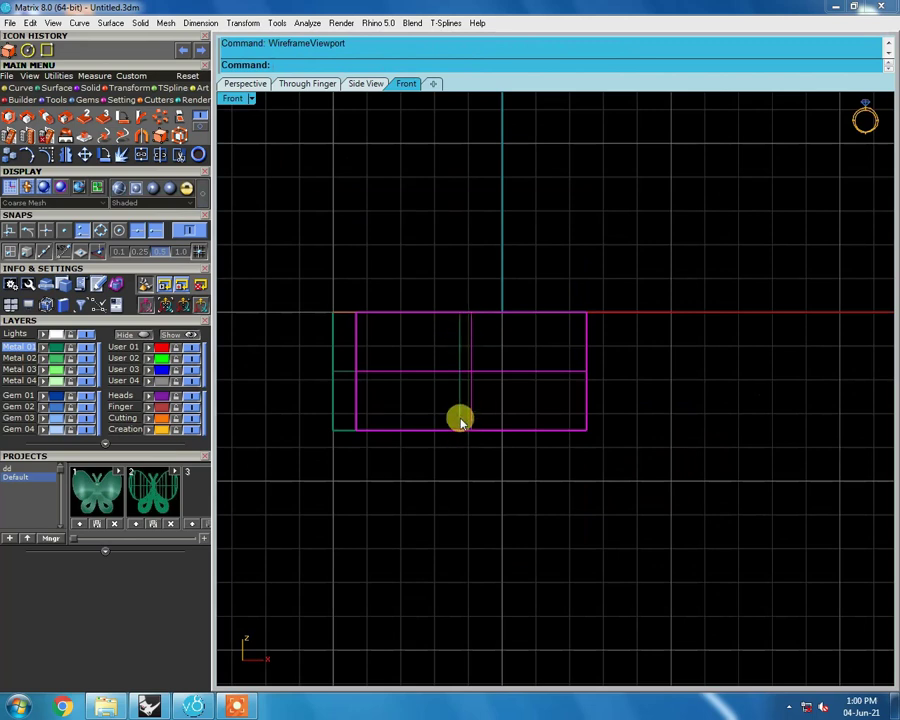
key(F10)
drag(338, 258, 600, 340)
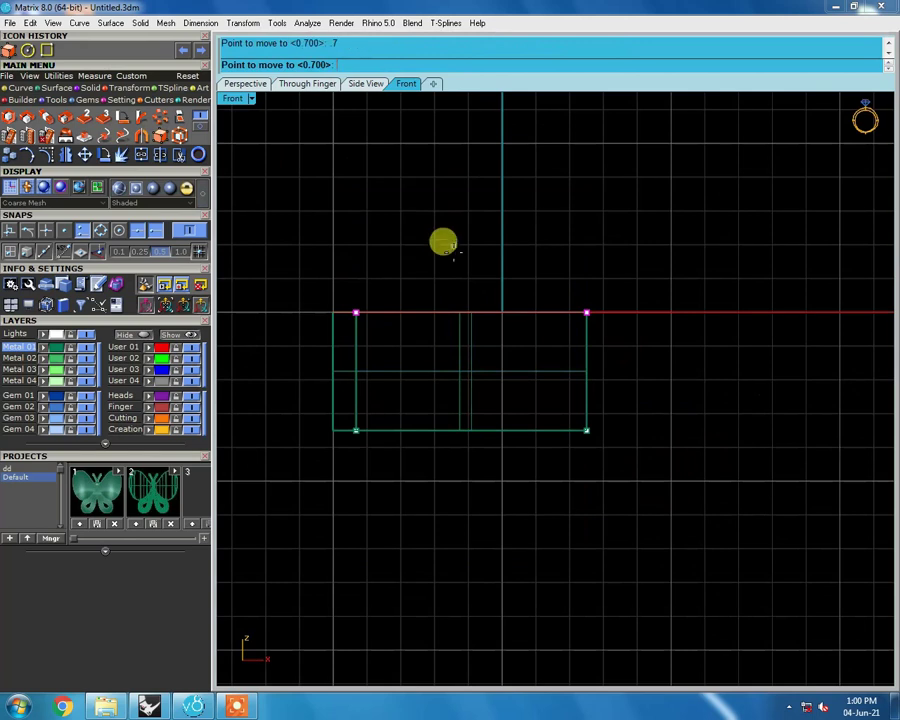
drag(263, 389, 744, 499)
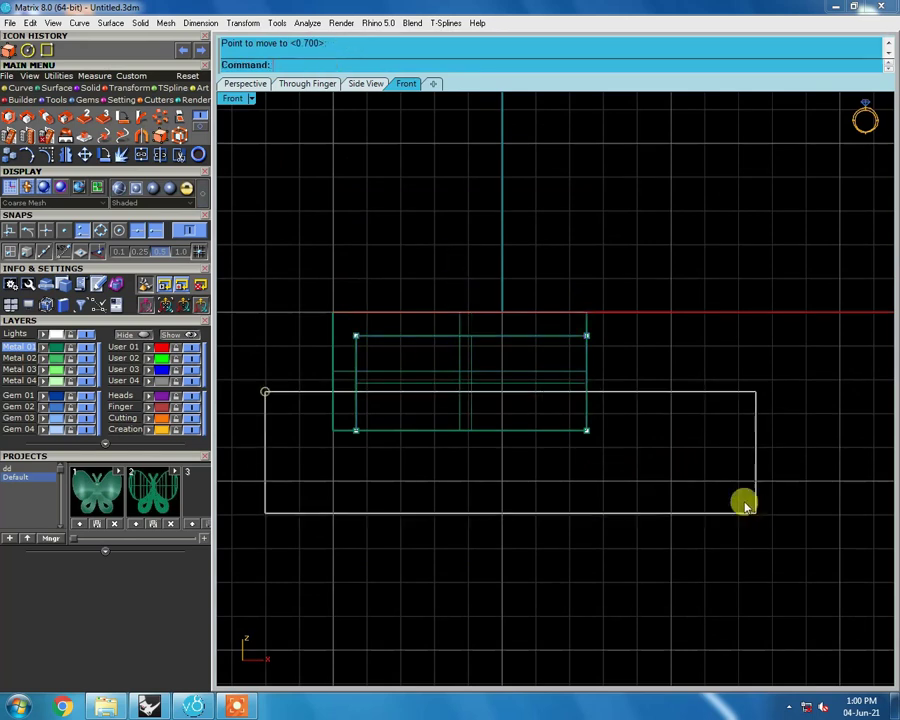
click(675, 408)
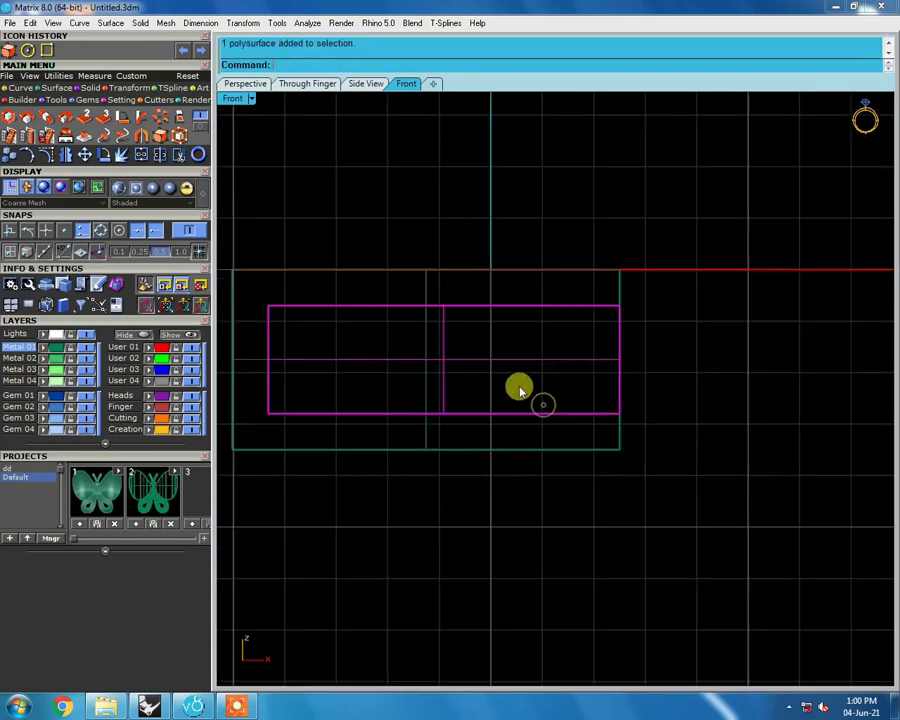
right_drag(457, 373, 507, 370)
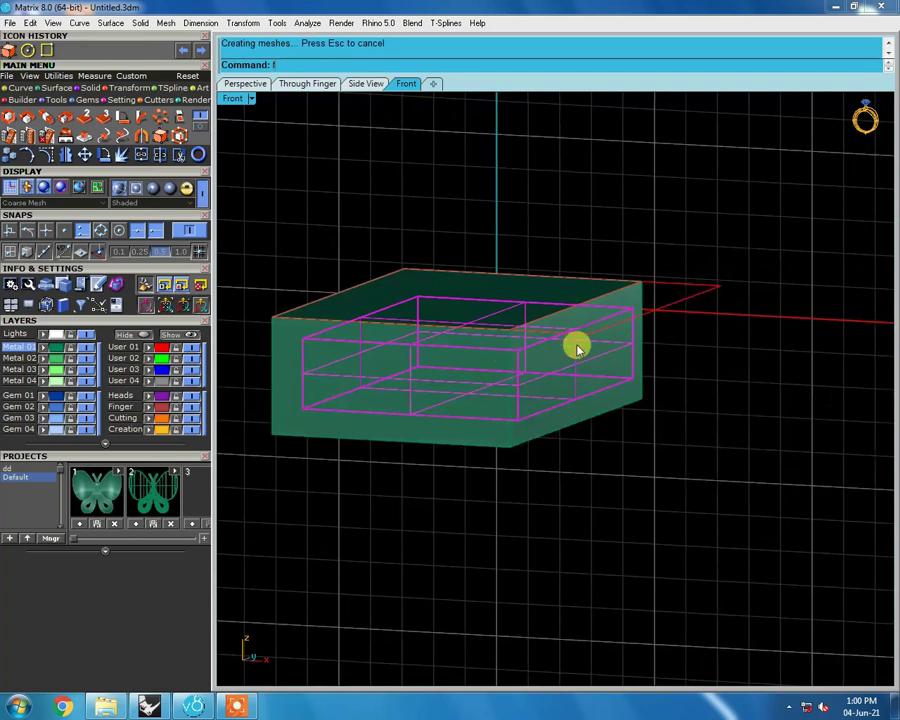
click(286, 412)
click(684, 413)
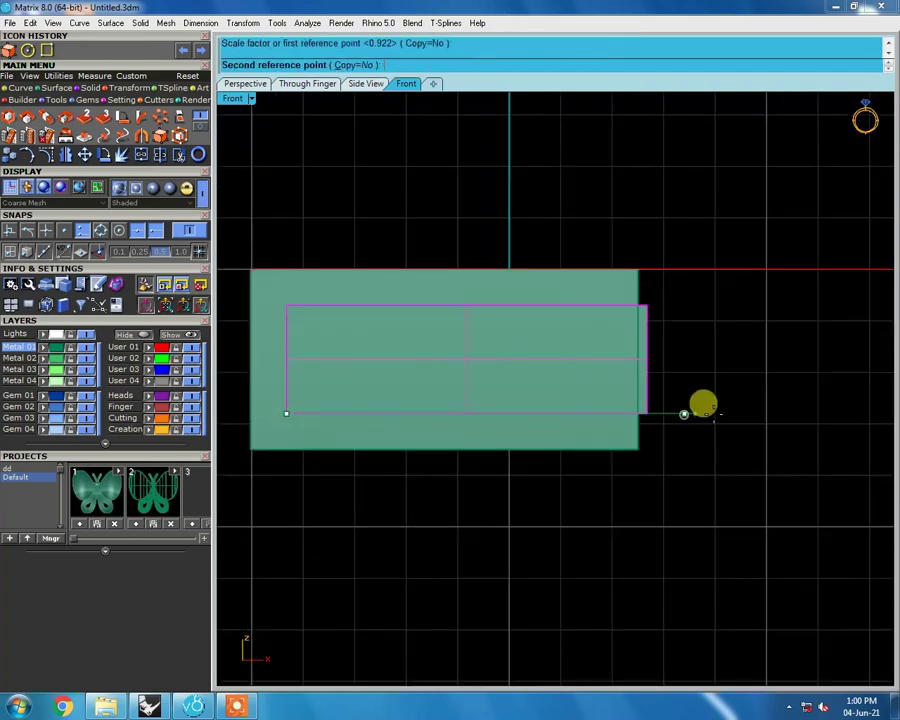
click(713, 413)
mouse_move(670, 340)
right_down()
mouse_move(647, 261)
mouse_move(629, 358)
right_up()
key(ctrl+F2)
Step: Select the inner block and move its bottom control points downward
key(ctrl+alt+w)
key(ctrl+alt+s)
mouse_move(727, 331)
right_down()
mouse_move(718, 348)
mouse_move(702, 352)
mouse_move(601, 340)
right_up()
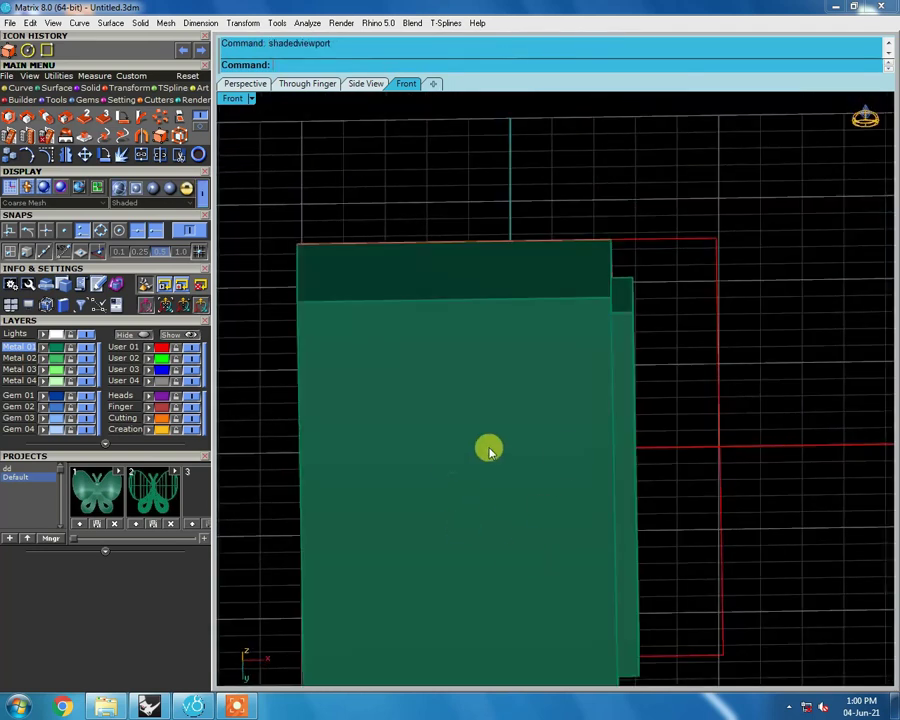
right_drag(451, 461, 578, 370)
key(ctrl+F2)
key(ctrl+alt+w)
click(636, 344)
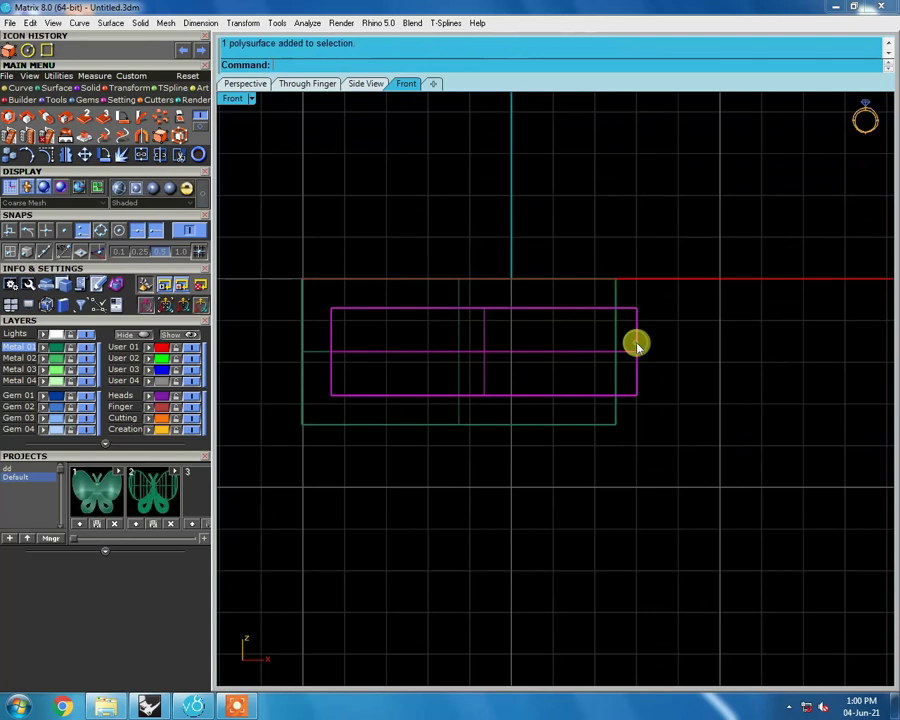
click(170, 150)
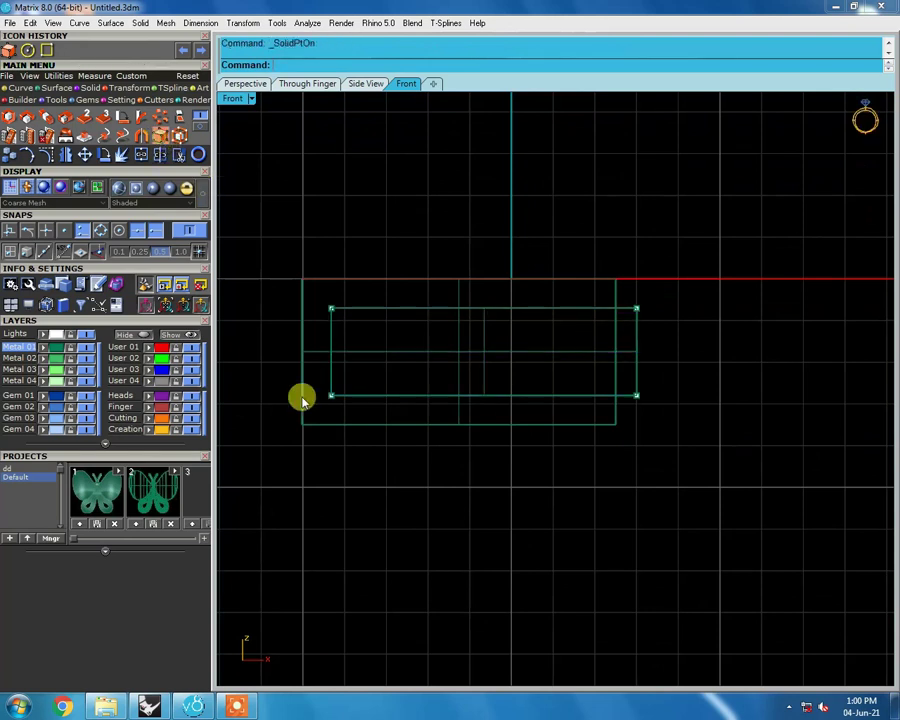
drag(281, 369, 766, 440)
key(m)
key(Return)
click(513, 461)
click(512, 528)
Step: Pull the inner block's right-side points in to fit the box edge
drag(565, 560, 683, 287)
scroll(619, 331, up, 4)
scroll(645, 338, down, 1)
key(m)
key(Return)
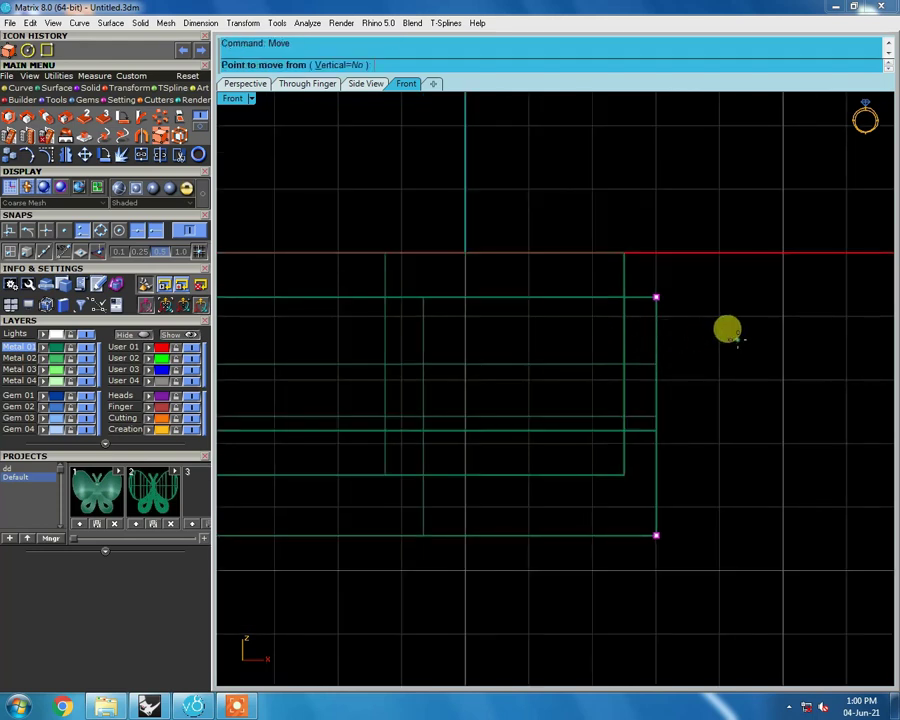
click(737, 340)
click(614, 338)
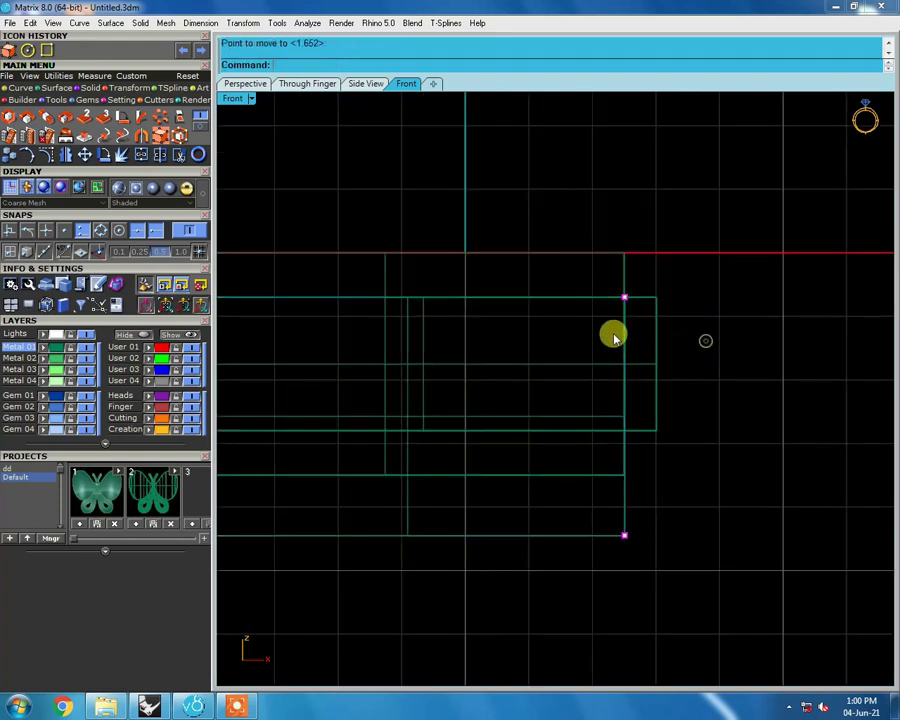
key(Return)
click(690, 337)
scroll(690, 338, down, 1)
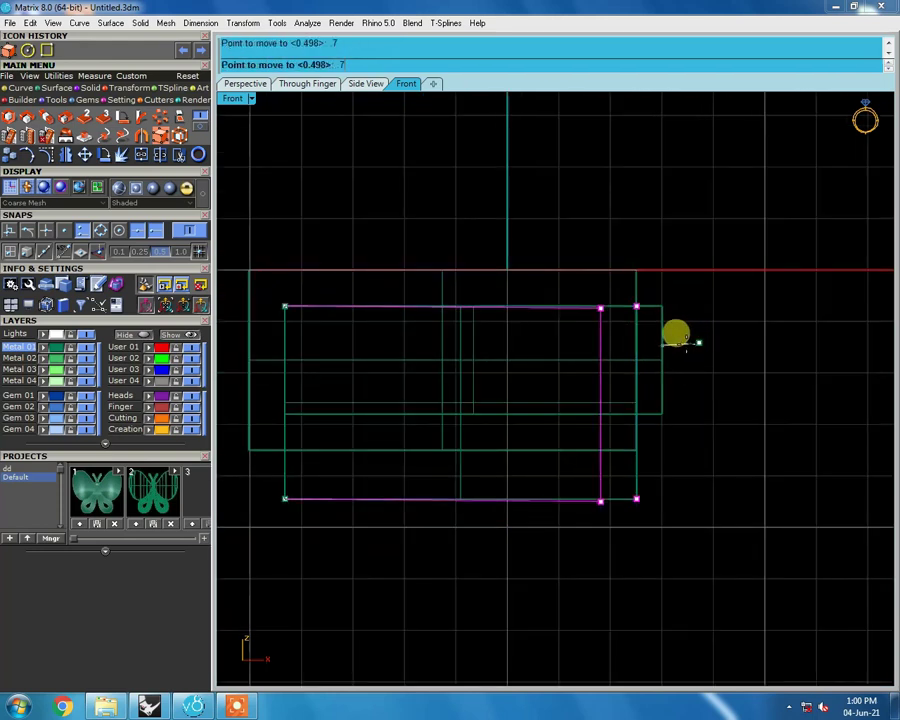
click(670, 334)
scroll(630, 420, down, 1)
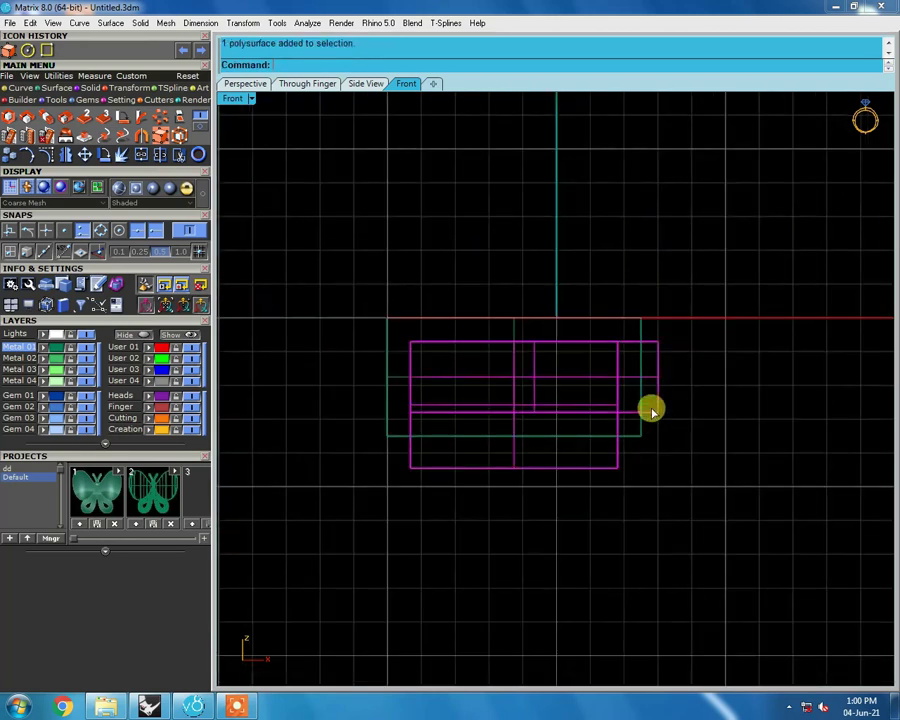
Step: Put the selected blocks on the red User 01 layer and check them in 3D
click(158, 350)
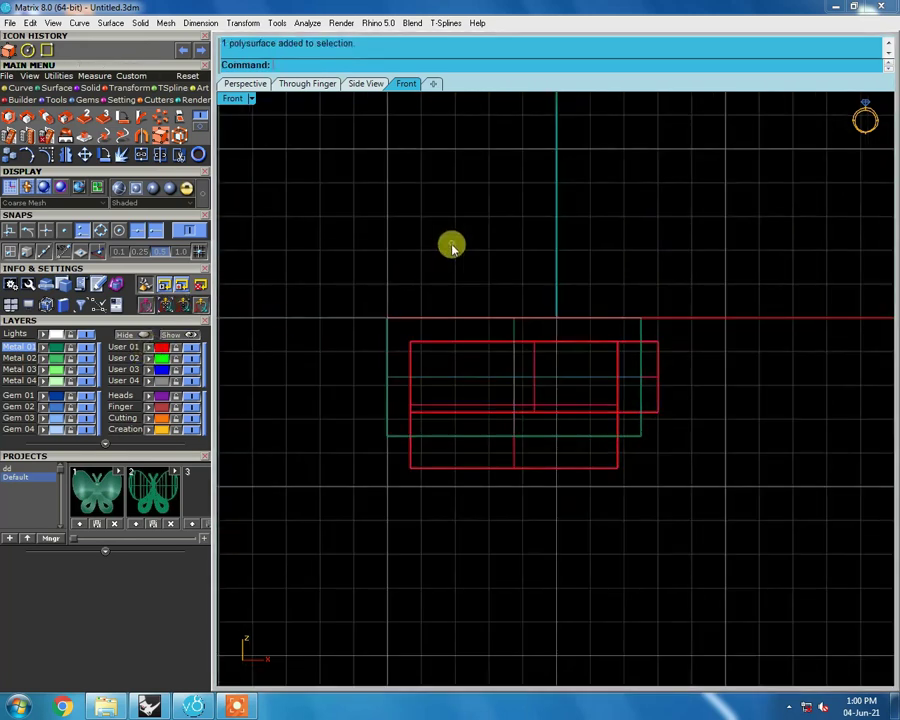
scroll(640, 400, up, 1)
scroll(608, 481, down, 2)
mouse_move(676, 444)
right_down()
mouse_move(496, 314)
mouse_move(600, 393)
mouse_move(570, 281)
right_up()
scroll(478, 315, up, 1)
mouse_move(478, 315)
right_down()
mouse_move(508, 478)
mouse_move(497, 346)
mouse_move(552, 573)
mouse_move(486, 421)
mouse_move(309, 410)
right_up()
mouse_move(401, 220)
right_down()
mouse_move(653, 530)
mouse_move(474, 368)
right_up()
Step: Switch to Top view, orbit to an oblique angle and select the green box
click(484, 398)
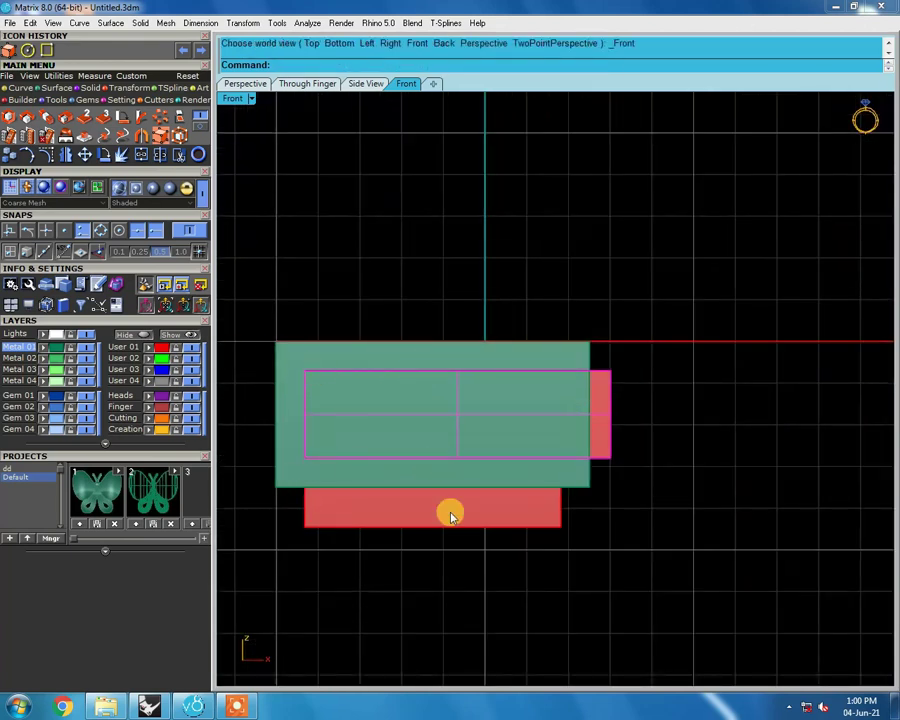
key(ctrl+F1)
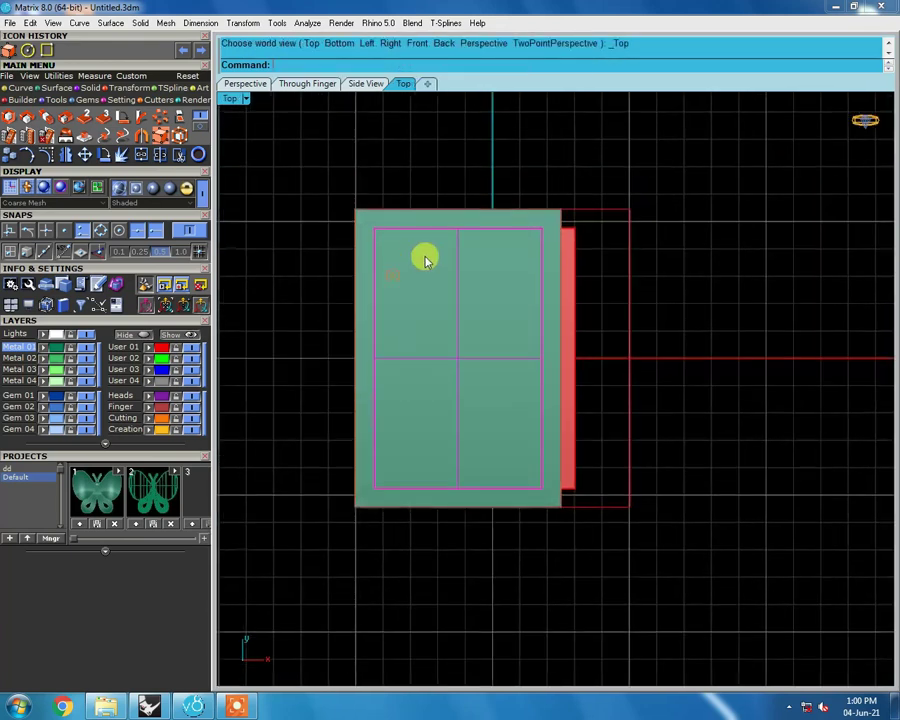
scroll(620, 520, up, 3)
right_drag(633, 512, 544, 418)
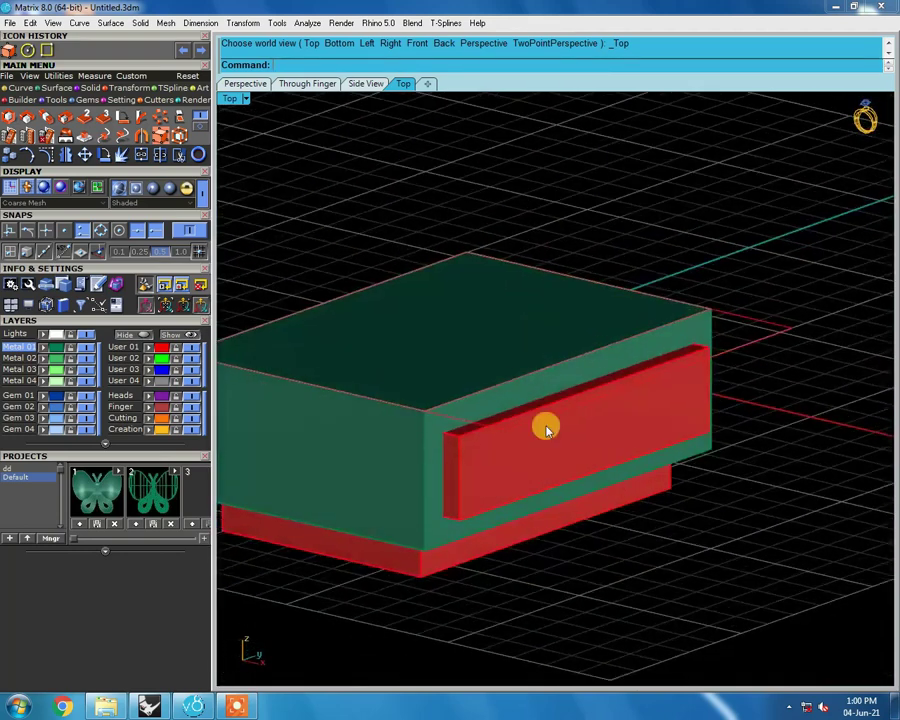
click(542, 432)
scroll(488, 430, up, 3)
mouse_move(488, 430)
right_down()
mouse_move(494, 476)
mouse_move(450, 386)
right_up()
scroll(494, 476, down, 2)
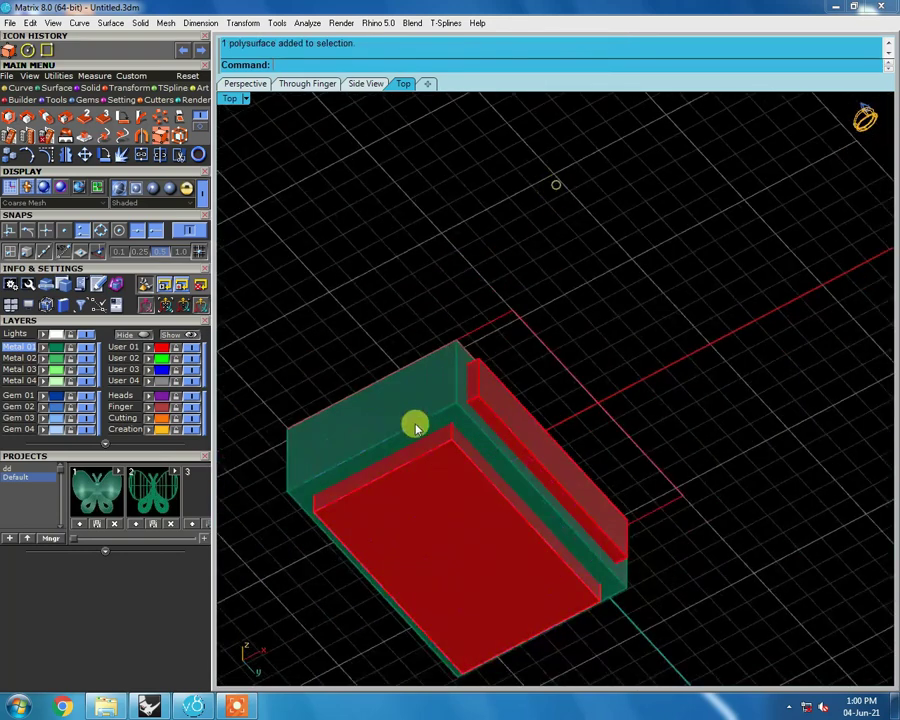
scroll(450, 386, up, 3)
right_drag(522, 438, 374, 412)
right_drag(594, 345, 587, 466)
scroll(489, 345, up, 3)
scroll(500, 345, down, 3)
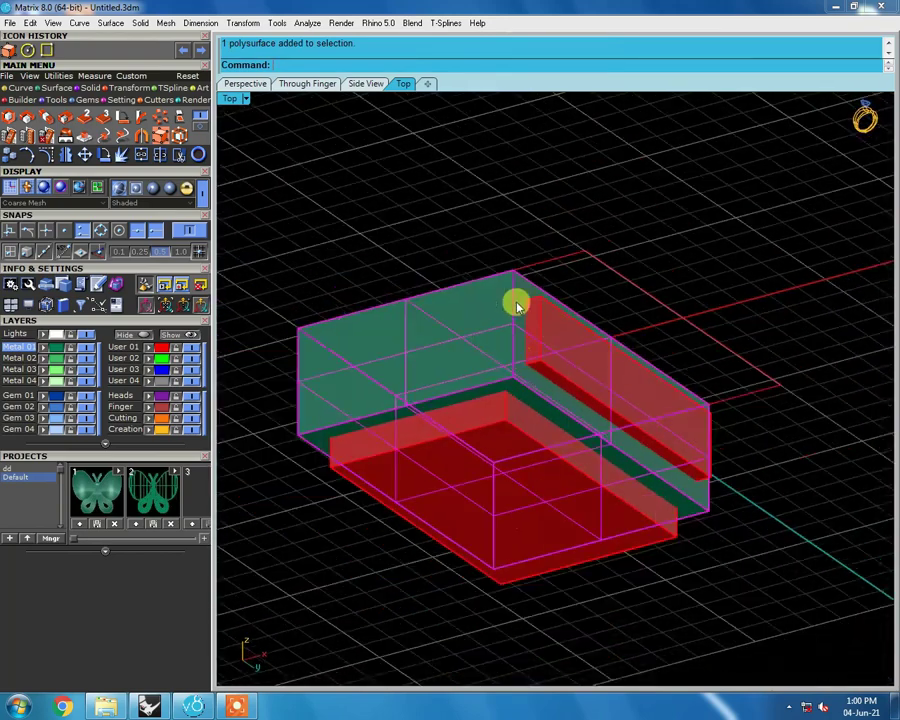
Step: Boolean-difference the red cutters, leaving a hollowed recess and a side slot
click(530, 492)
key(Return)
mouse_move(601, 450)
right_down()
mouse_move(522, 322)
mouse_move(645, 478)
mouse_move(689, 281)
right_up()
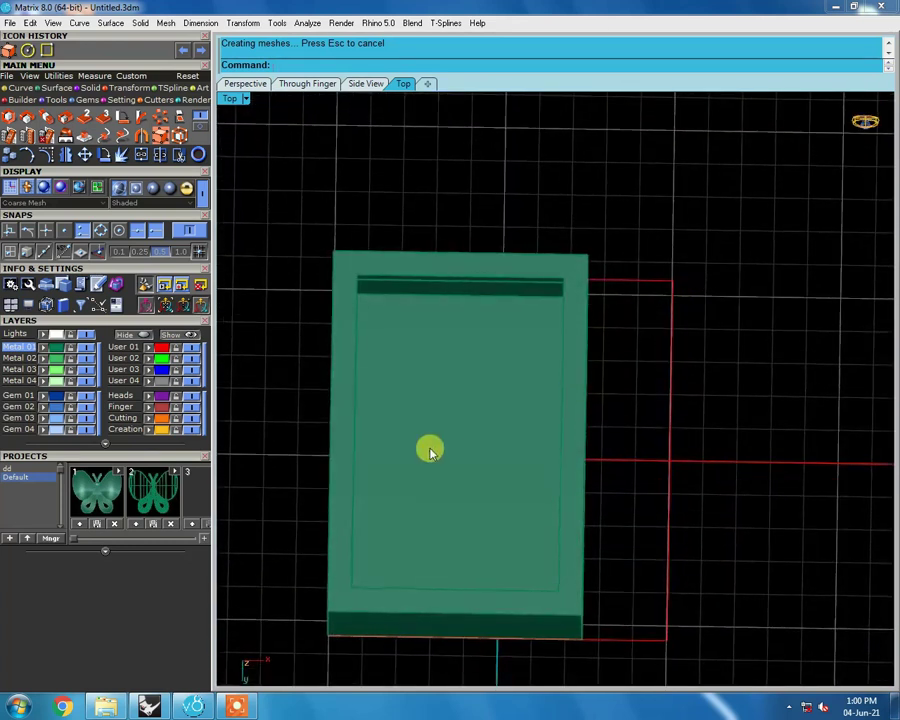
right_drag(432, 450, 497, 493)
mouse_move(545, 442)
right_down()
mouse_move(522, 352)
mouse_move(532, 352)
right_up()
Step: In Bottom view, draw a small box from 0,0,0 with size 2
text(b)
key(Return)
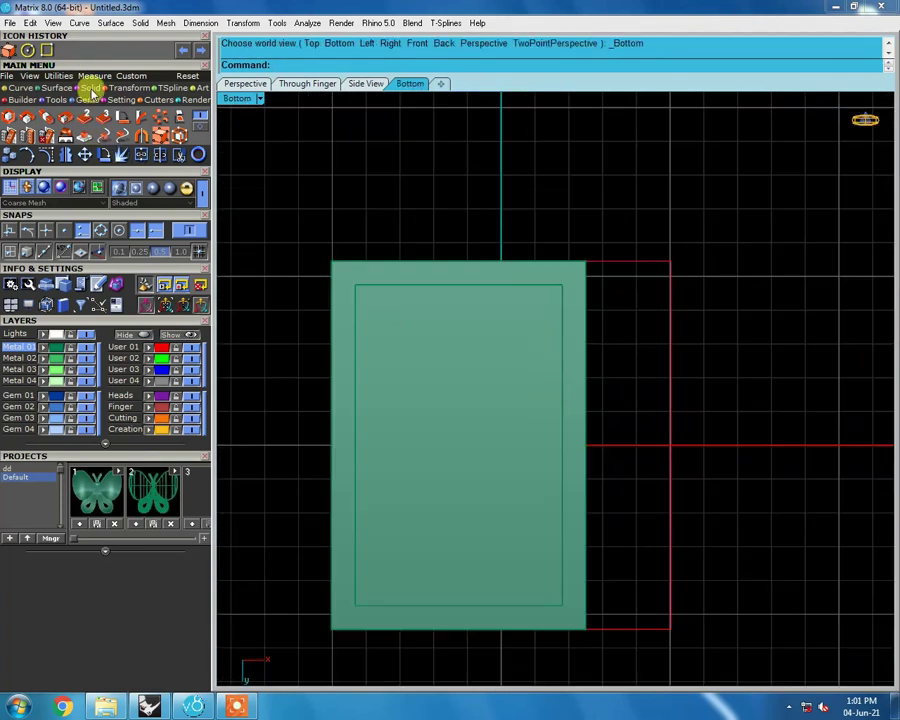
click(90, 89)
click(45, 130)
text(0)
key(Return)
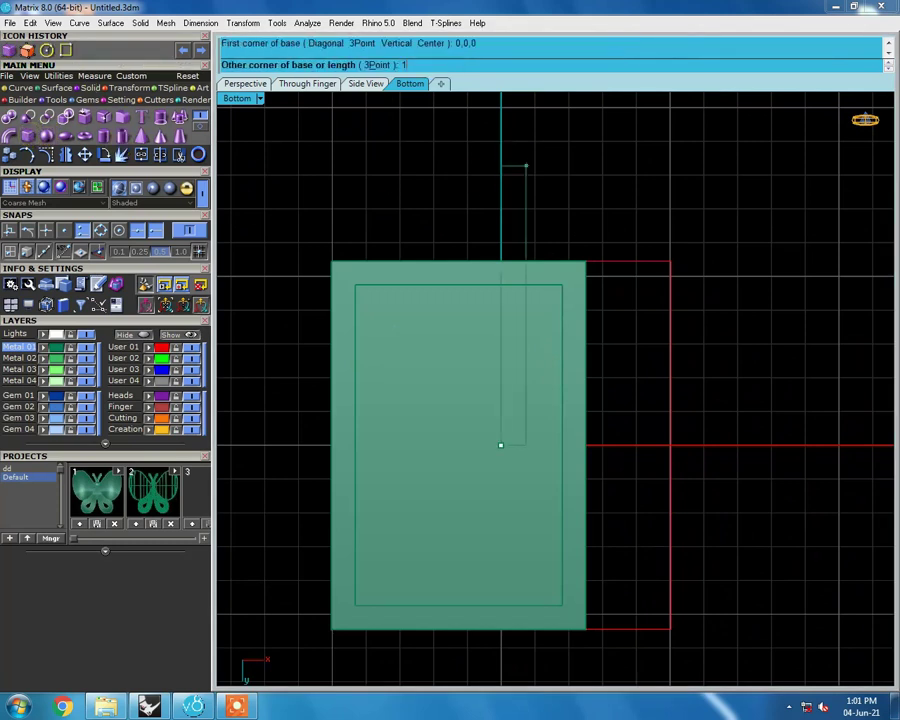
text(2)
key(Return)
key(Return)
key(Return)
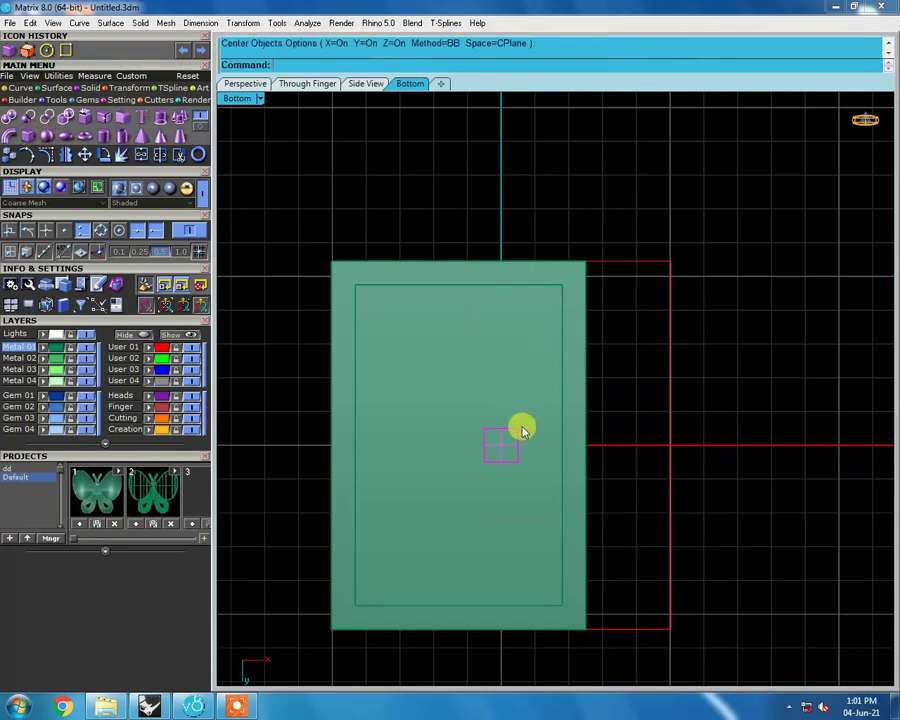
Step: Scale1D the new box from 0,0,0 into a thin bar
click(128, 88)
click(45, 118)
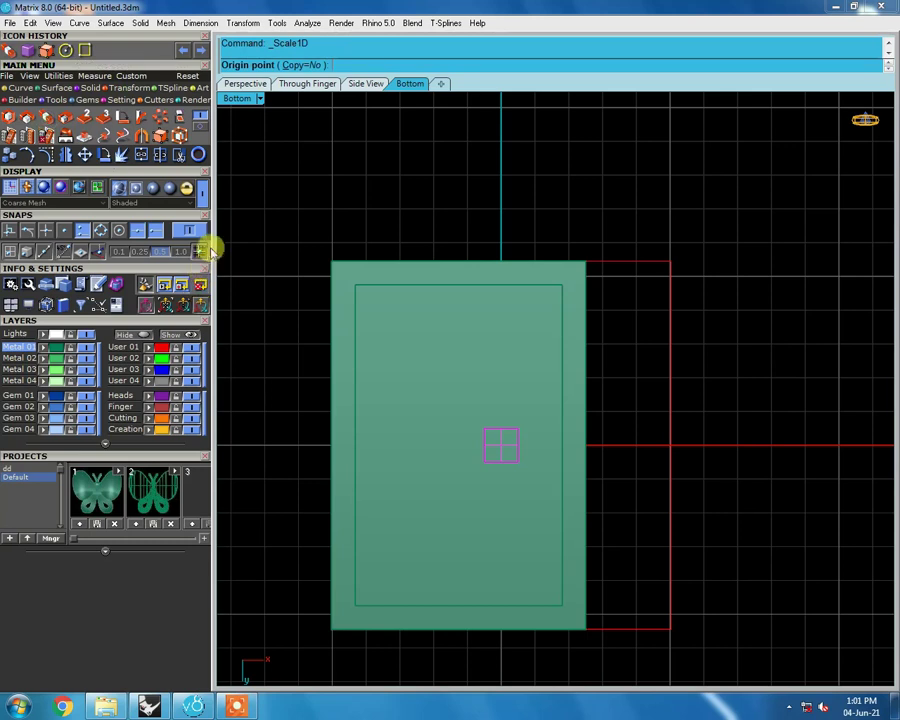
text(0)
key(Return)
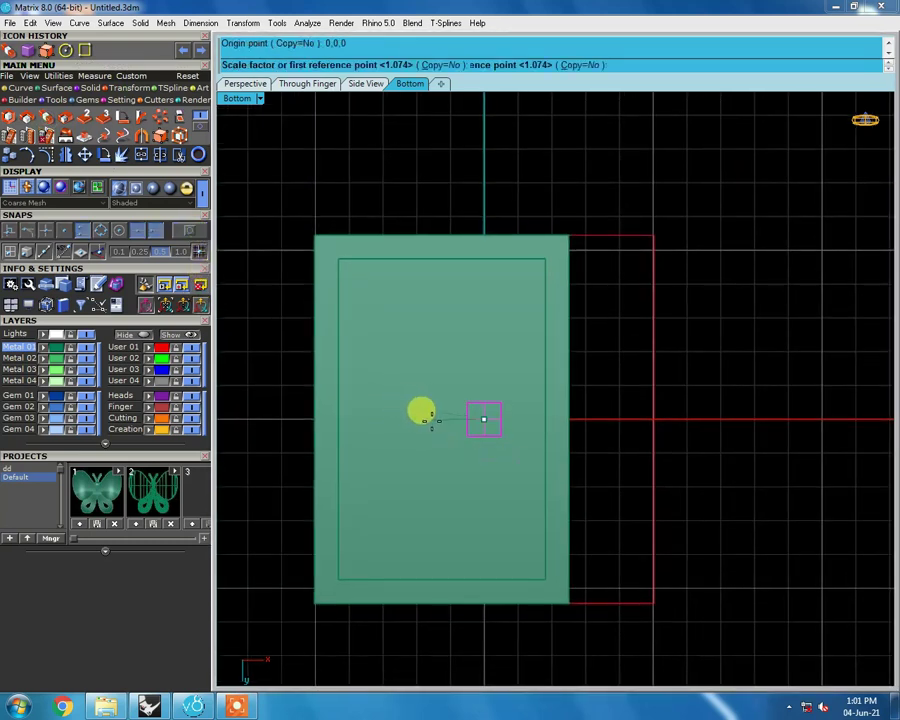
click(440, 419)
click(296, 410)
click(557, 419)
click(412, 419)
click(340, 415)
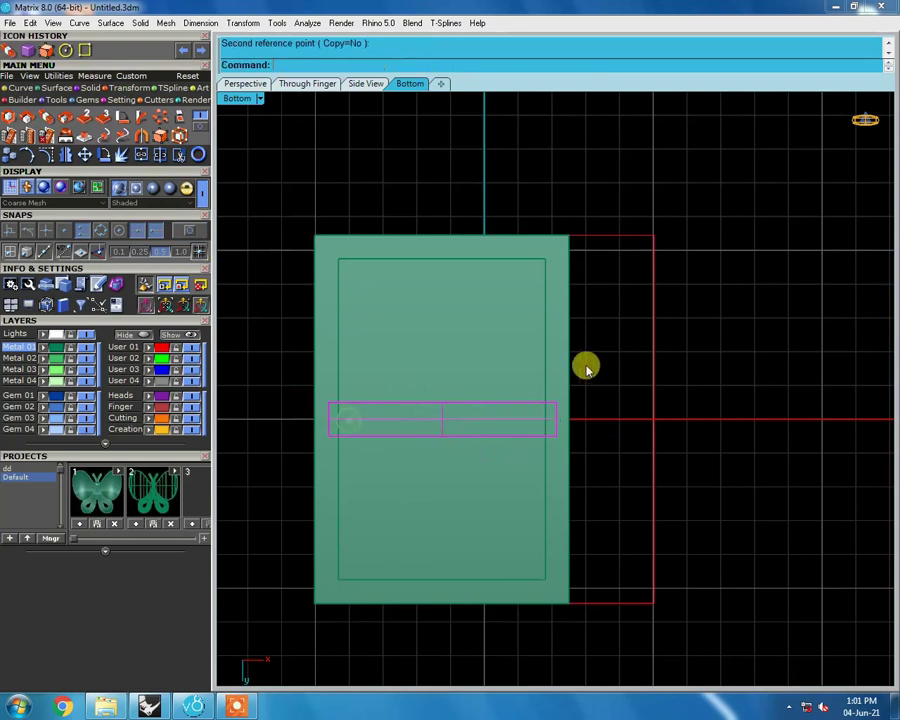
Step: Window-select the bar and move its end control points into place
text(w)
mouse_move(541, 434)
mouse_down()
mouse_move(543, 305)
mouse_move(573, 431)
mouse_up()
scroll(550, 425, up, 3)
scroll(512, 405, down, 3)
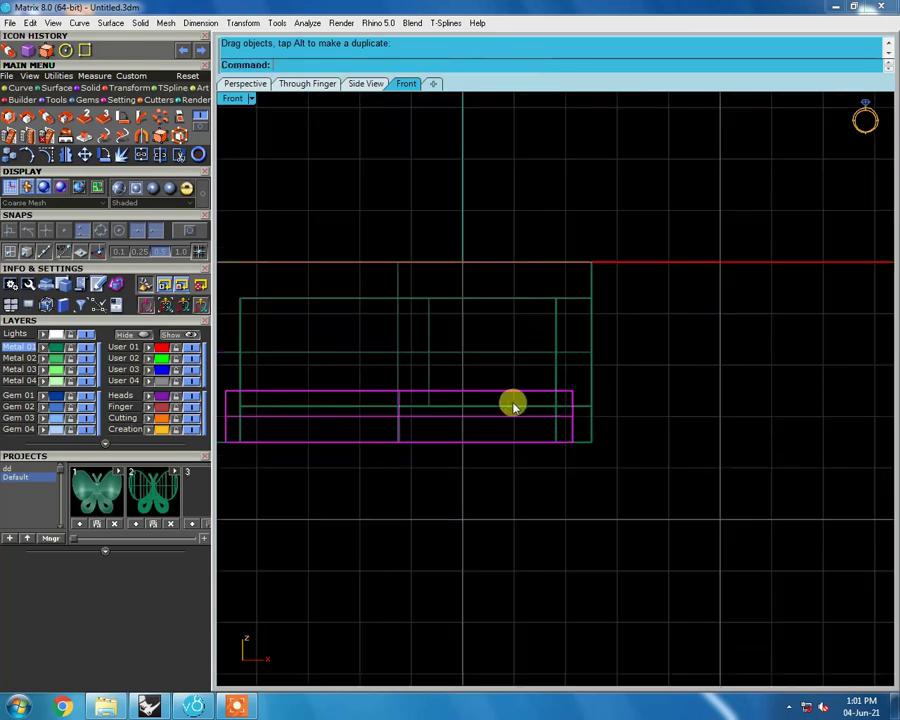
click(160, 135)
drag(283, 335, 771, 371)
scroll(760, 375, up, 2)
click(735, 350)
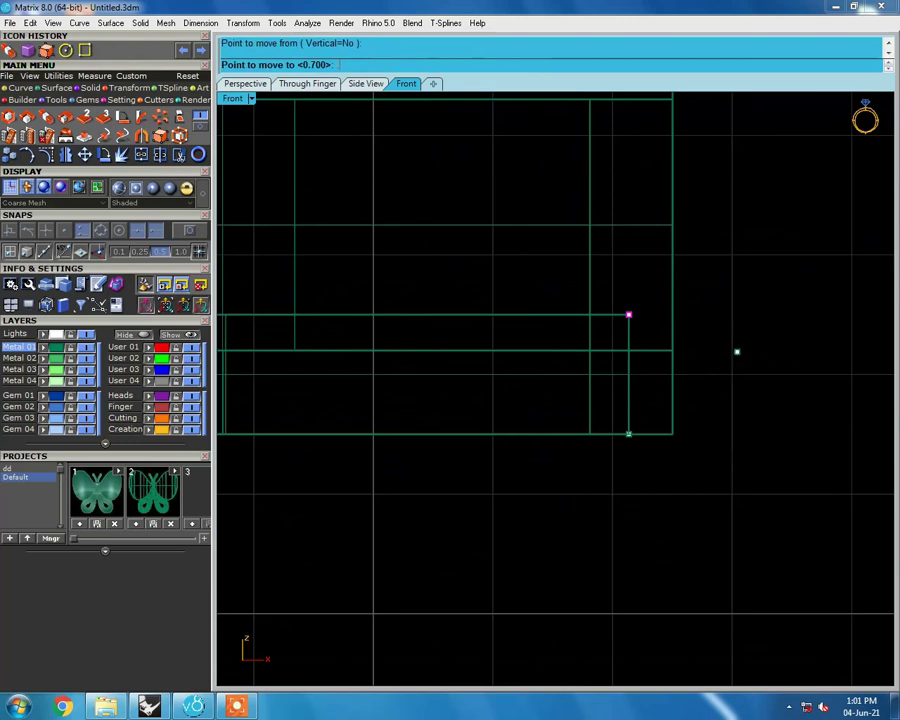
text(.3)
click(737, 373)
scroll(612, 389, down, 2)
Step: Briefly show the hidden chain, then hide the chosen objects again
mouse_move(624, 426)
ctrl+shift+right_down()
mouse_move(492, 464)
mouse_move(629, 404)
mouse_move(683, 428)
mouse_move(627, 392)
ctrl+shift+right_up()
mouse_move(667, 436)
ctrl+shift+right_down()
mouse_move(635, 428)
mouse_move(669, 450)
mouse_move(670, 380)
ctrl+shift+right_up()
key(ctrl+shift+h)
key(Return)
mouse_move(635, 435)
ctrl+shift+right_down()
mouse_move(683, 424)
mouse_move(625, 336)
mouse_move(699, 308)
mouse_move(672, 453)
mouse_move(684, 384)
mouse_move(665, 333)
ctrl+shift+right_up()
click(670, 450)
click(666, 424)
key(Return)
key(ctrl+h)
scroll(663, 333, up, 3)
mouse_move(623, 378)
ctrl+shift+right_down()
mouse_move(570, 301)
mouse_move(597, 292)
ctrl+shift+right_up()
Step: Select the bar and move it to its new position against the case
key(ctrl+F1)
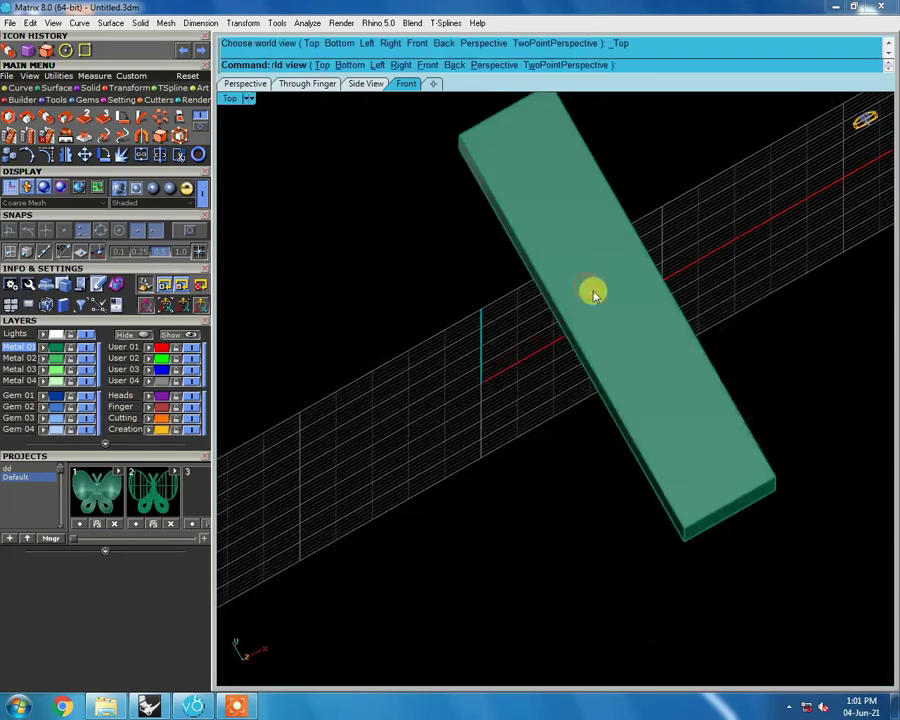
click(606, 380)
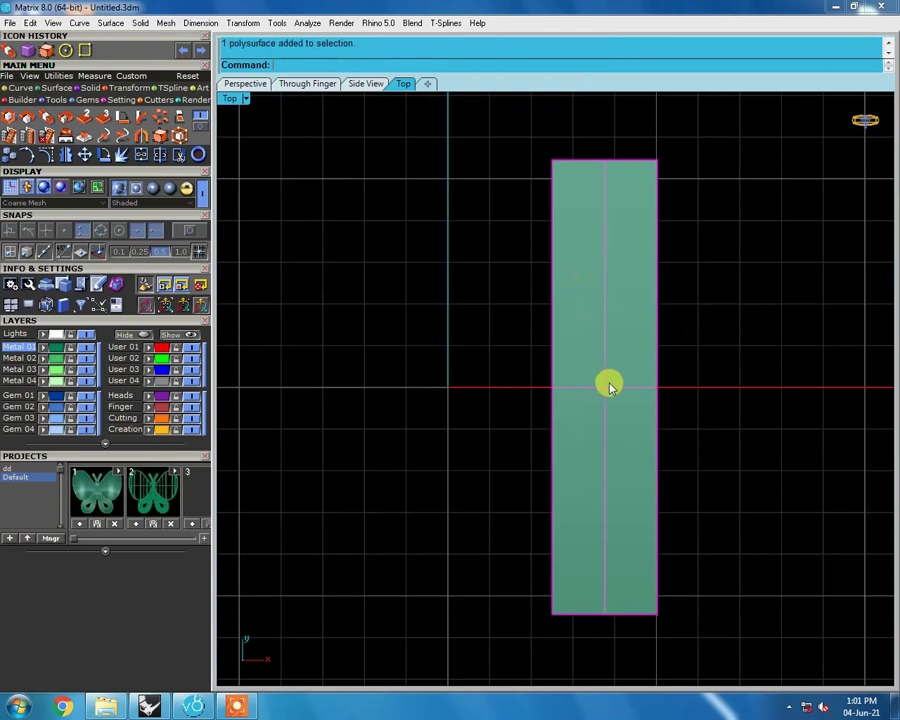
key(ctrl+F2)
key(ctrl+alt+w)
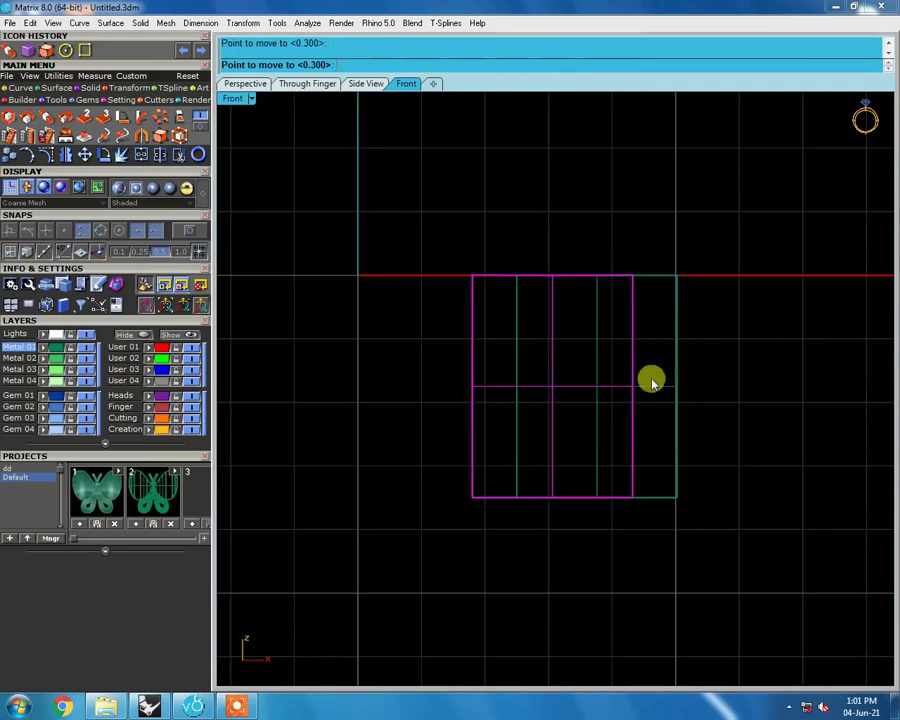
click(697, 352)
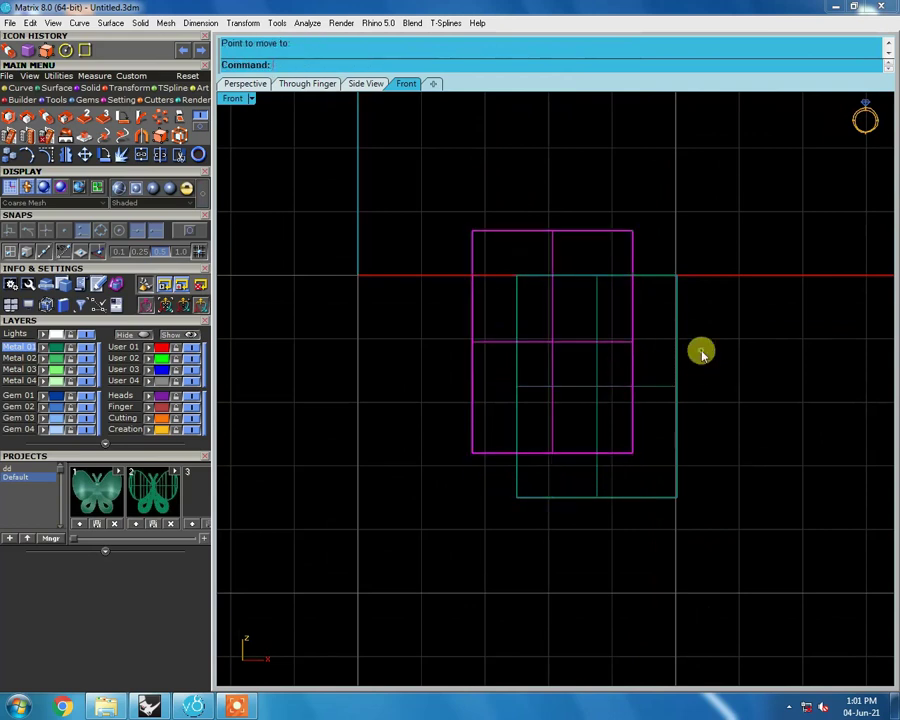
scroll(650, 320, down, 2)
key(ctrl+alt+s)
key(ctrl+F1)
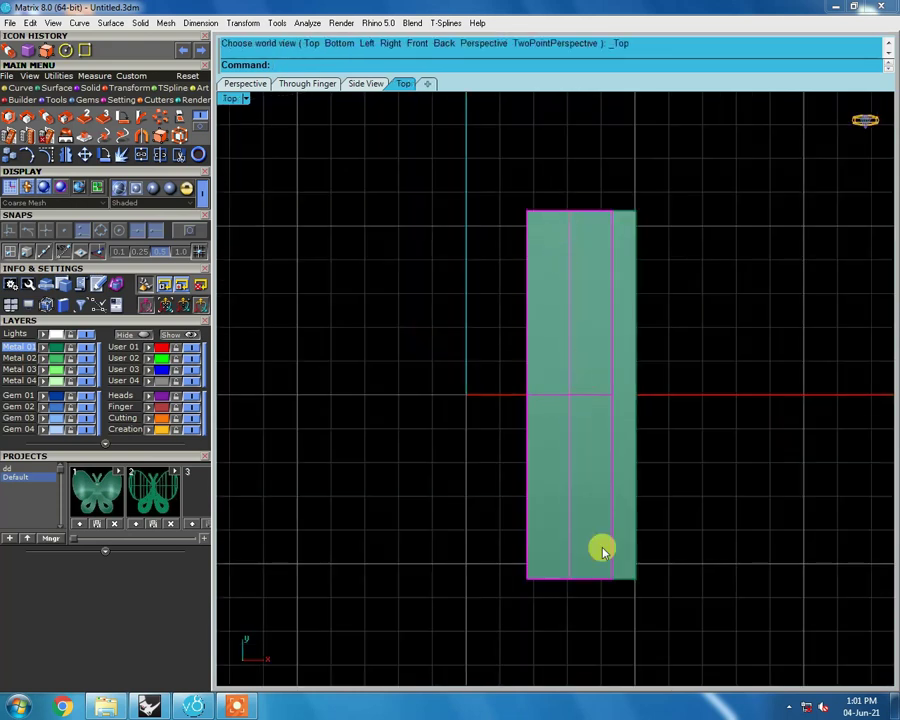
Step: Reshape the bar by pushing its top points down and moving its bottom points
click(165, 135)
drag(442, 177, 705, 238)
right_click(658, 248)
click(655, 243)
scroll(655, 243, up, 1)
click(660, 285)
right_drag(560, 500, 543, 390)
drag(379, 415, 720, 675)
click(644, 395)
click(596, 406)
ctrl+shift+right_drag(596, 406, 584, 537)
mouse_move(566, 388)
ctrl+shift+right_down()
mouse_move(735, 346)
mouse_move(683, 167)
mouse_move(482, 442)
mouse_move(625, 468)
mouse_move(607, 476)
ctrl+shift+right_up()
Step: Boolean-difference the bar from the green box to cut the trough
click(577, 432)
click(565, 420)
key(Return)
mouse_move(565, 420)
ctrl+shift+right_down()
mouse_move(747, 280)
mouse_move(659, 518)
mouse_move(612, 337)
ctrl+shift+right_up()
Step: Briefly show the hidden chain, select the box and view it in front wireframe
key(ctrl+shift+h)
scroll(600, 440, up, 3)
key(Return)
mouse_move(610, 478)
ctrl+shift+right_down()
mouse_move(532, 416)
mouse_move(587, 396)
mouse_move(663, 141)
mouse_move(609, 485)
mouse_move(579, 364)
mouse_move(635, 436)
ctrl+shift+right_up()
scroll(529, 430, up, 3)
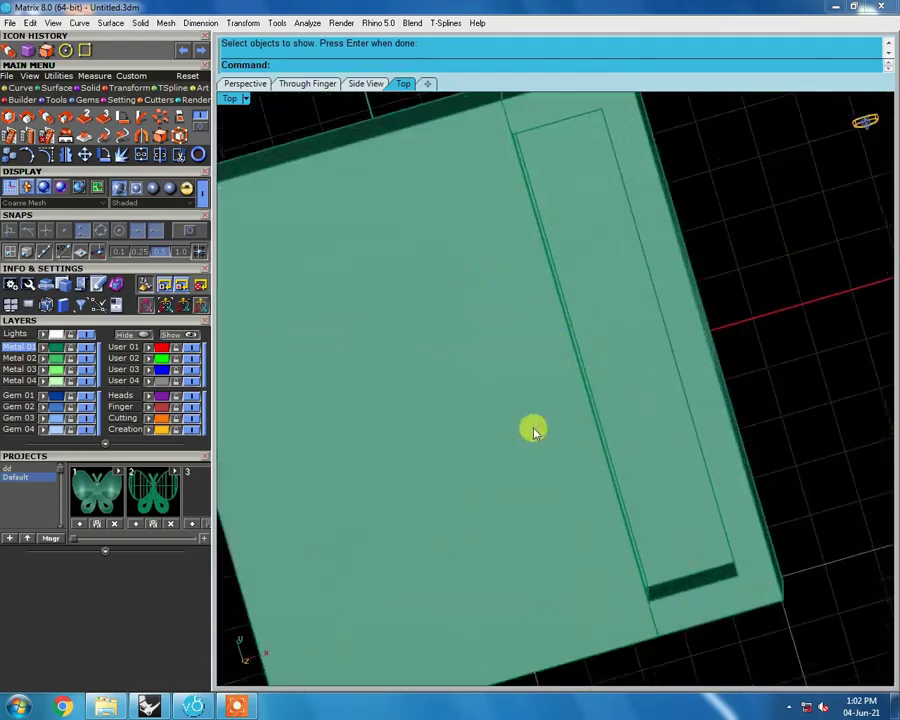
scroll(529, 430, down, 3)
ctrl+shift+right_drag(573, 527, 536, 394)
click(536, 394)
mouse_move(560, 567)
ctrl+shift+right_down()
mouse_move(571, 311)
mouse_move(558, 516)
mouse_move(548, 490)
mouse_move(566, 289)
ctrl+shift+right_up()
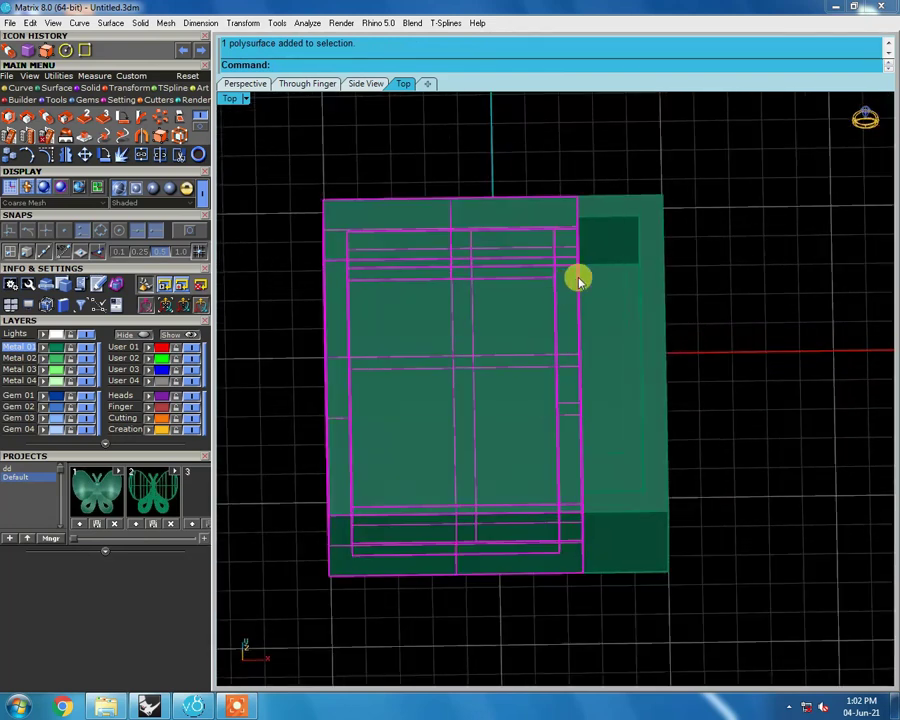
key(ctrl+F2)
key(ctrl+alt+w)
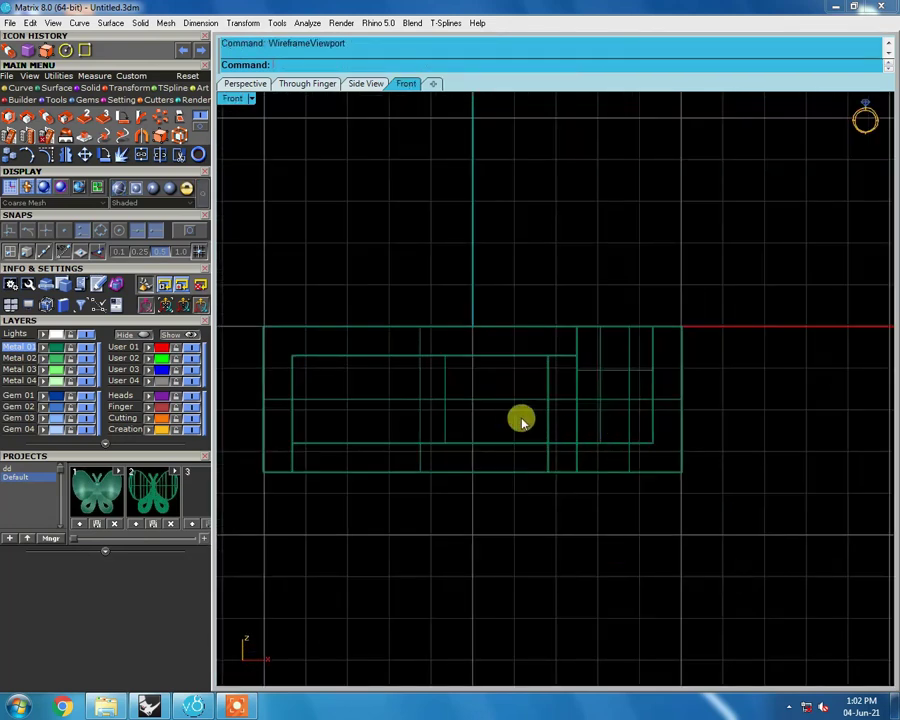
Step: Measure across the box opening with an aligned dimension reading 8.65
click(291, 441)
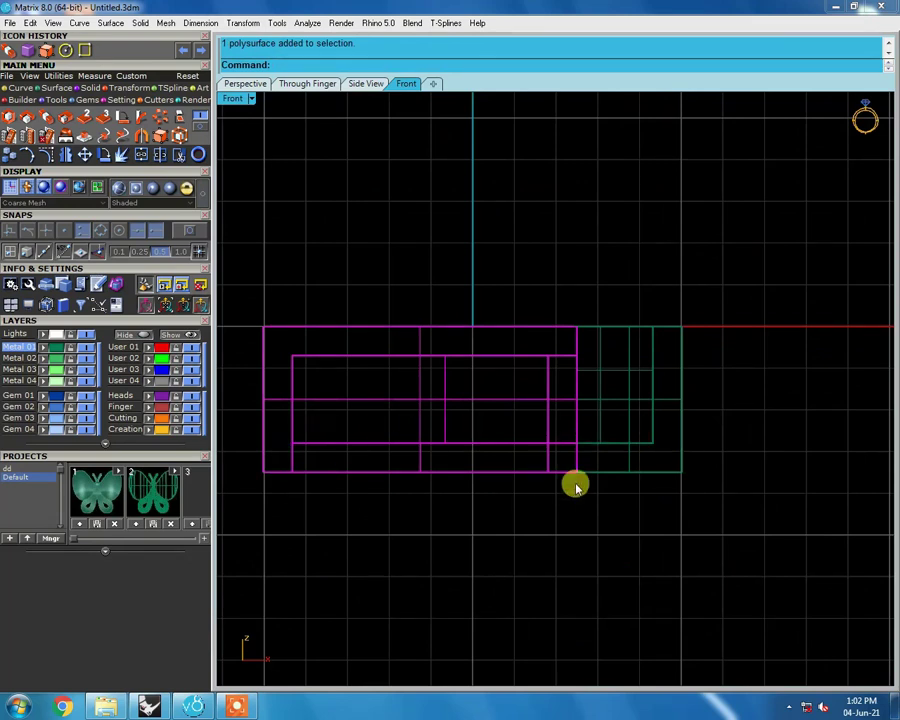
click(185, 305)
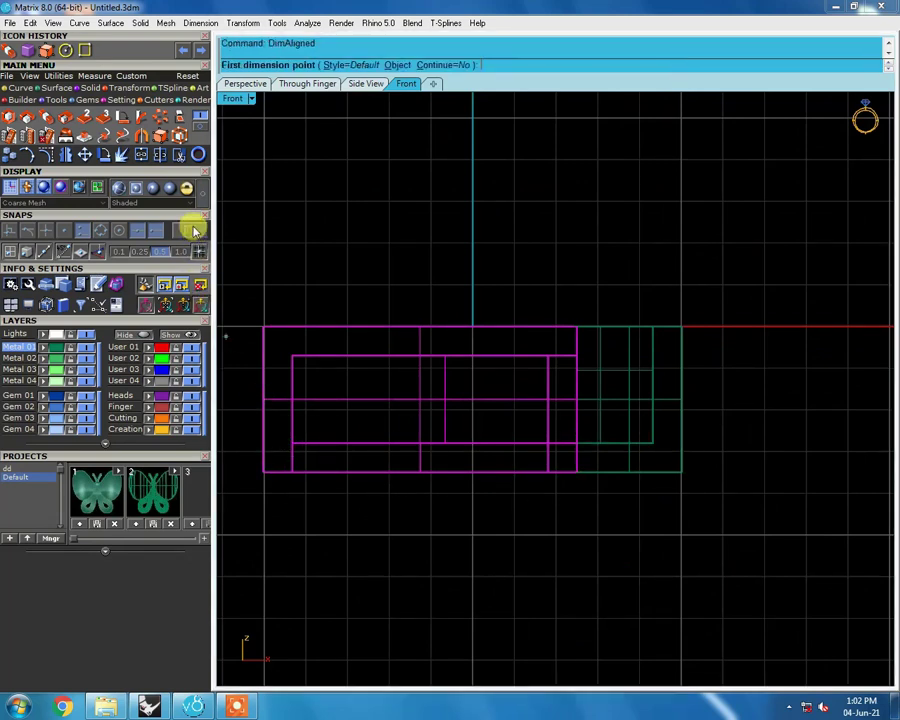
click(291, 433)
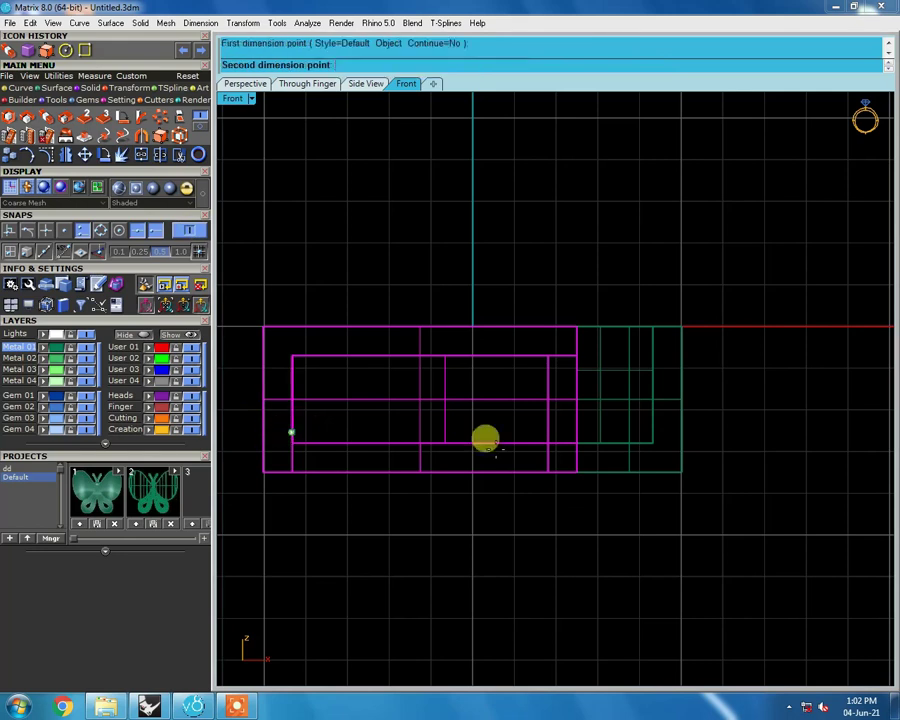
click(647, 427)
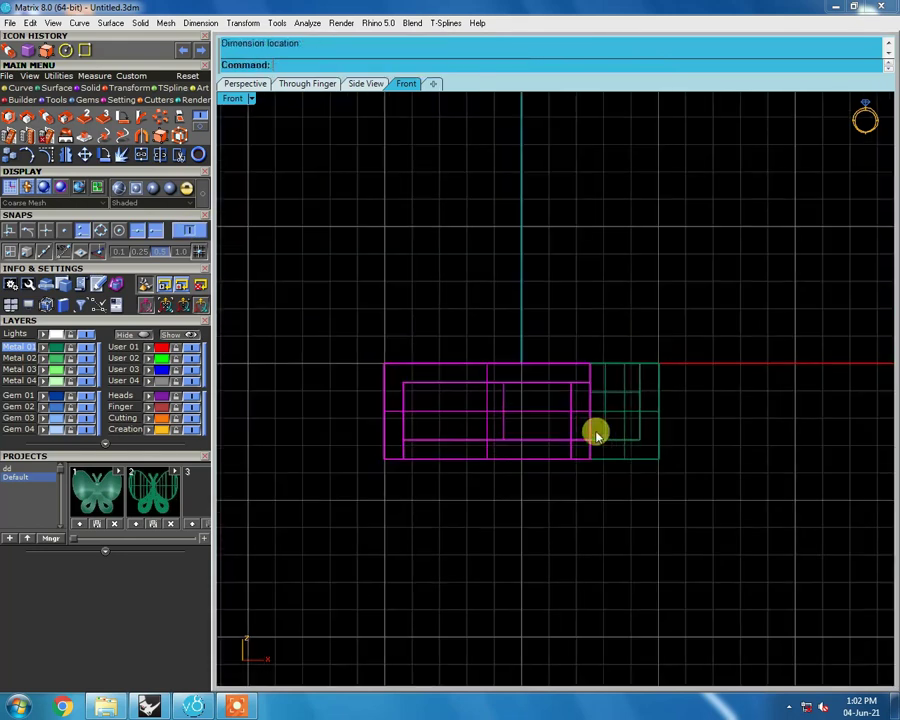
Step: Switch to wireframe display and hide the right-hand side strip of the box
scroll(527, 393, up, 3)
click(566, 482)
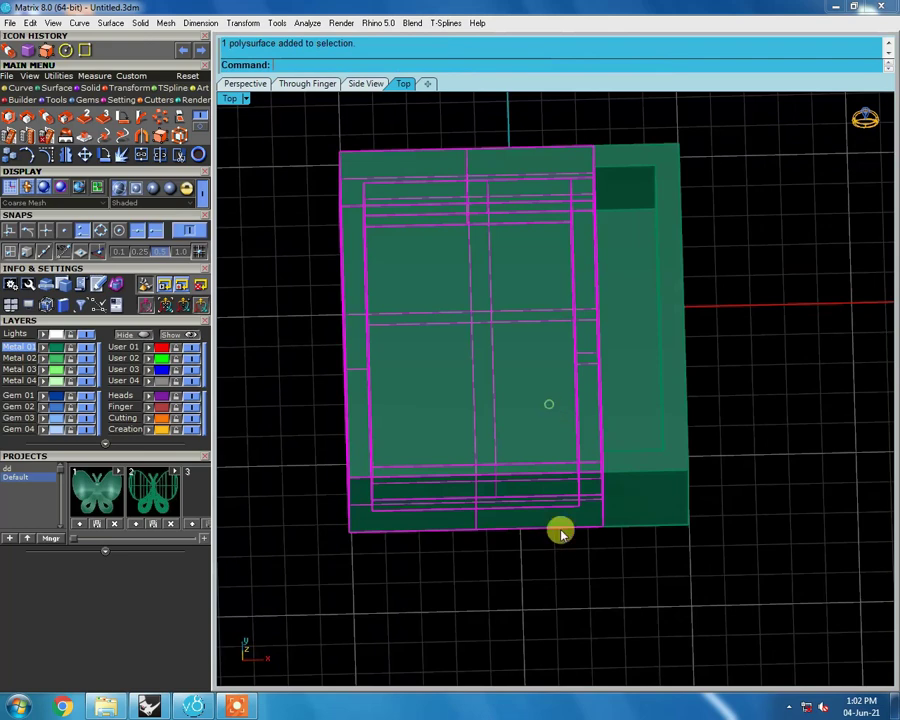
key(ctrl+alt+w)
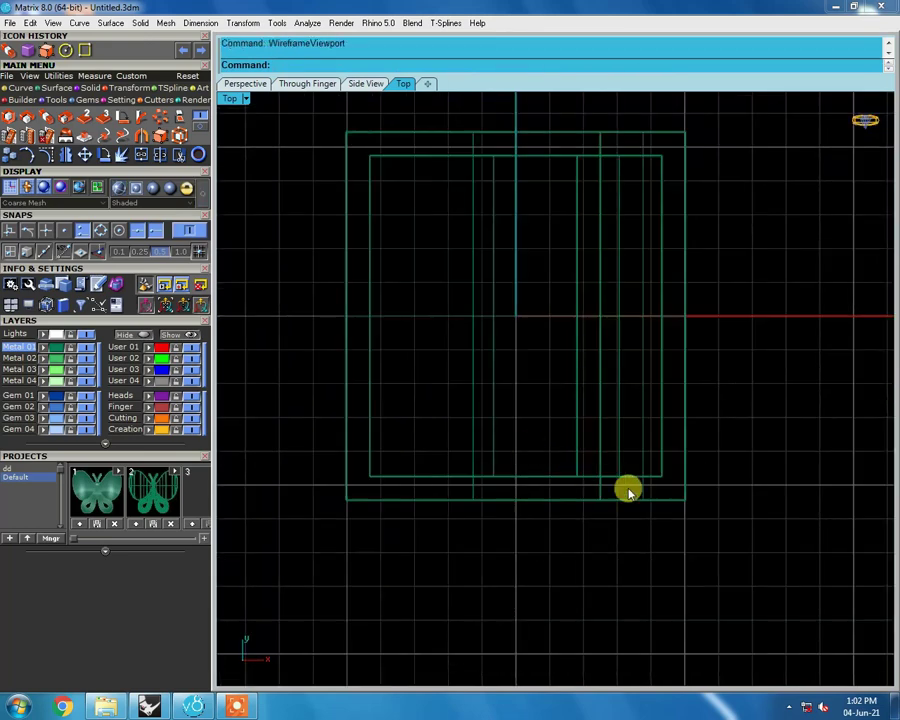
click(618, 487)
key(ctrl+h)
mouse_move(636, 505)
right_down()
mouse_move(506, 366)
mouse_move(450, 418)
mouse_move(476, 426)
right_up()
Step: Duplicate the inner box edge as a line, hiding and reshowing the box to check it
scroll(484, 443, up, 3)
text(upEdge)
key(Return)
click(484, 443)
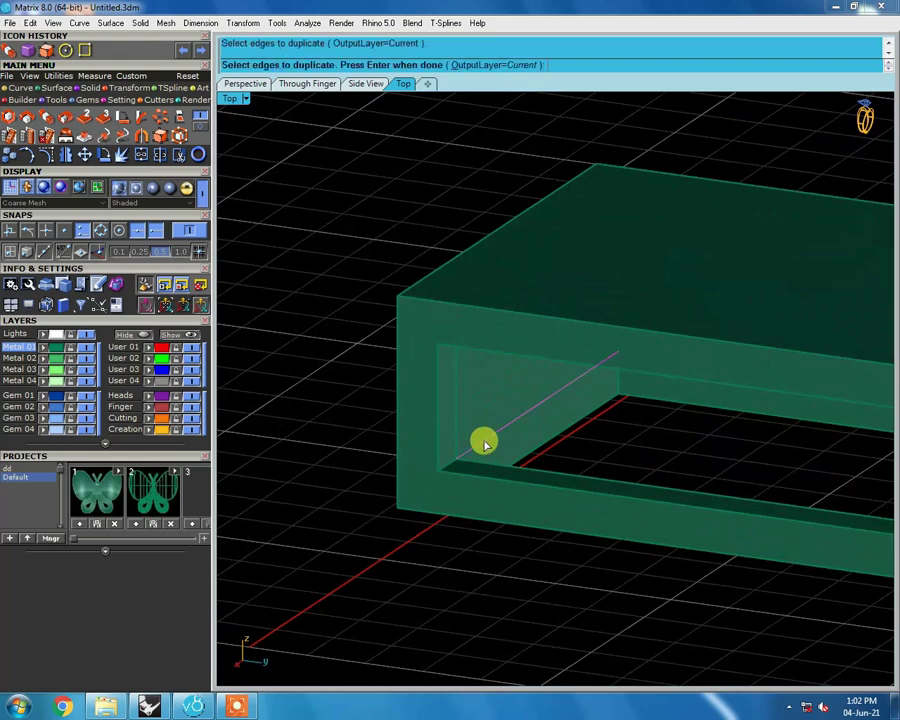
scroll(484, 443, down, 3)
key(Return)
click(478, 392)
key(ctrl+h)
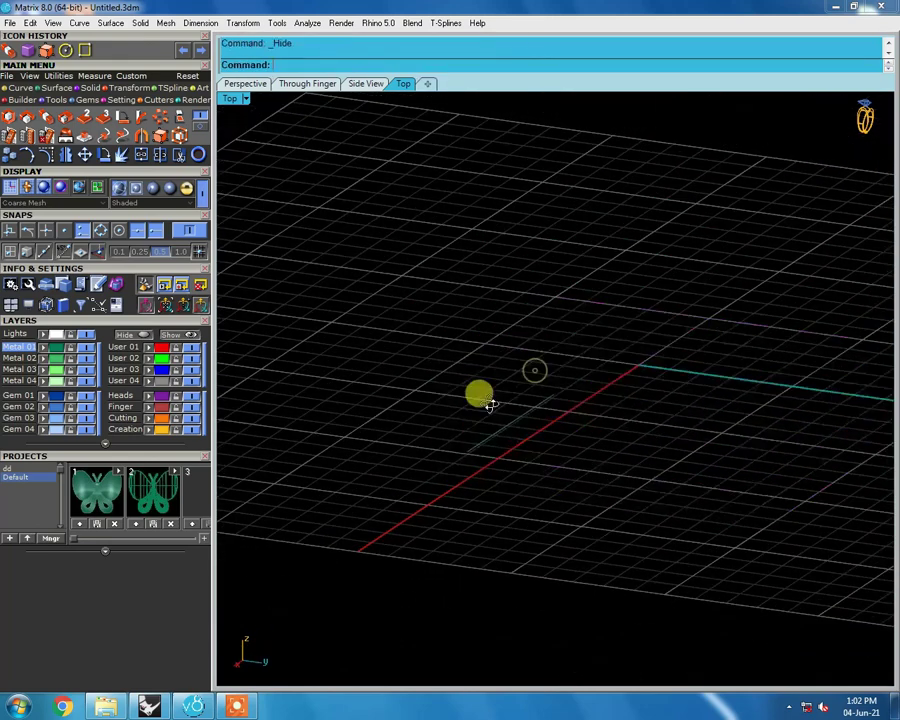
scroll(540, 505, up, 3)
key(ctrl+shift+h)
click(588, 506)
key(Return)
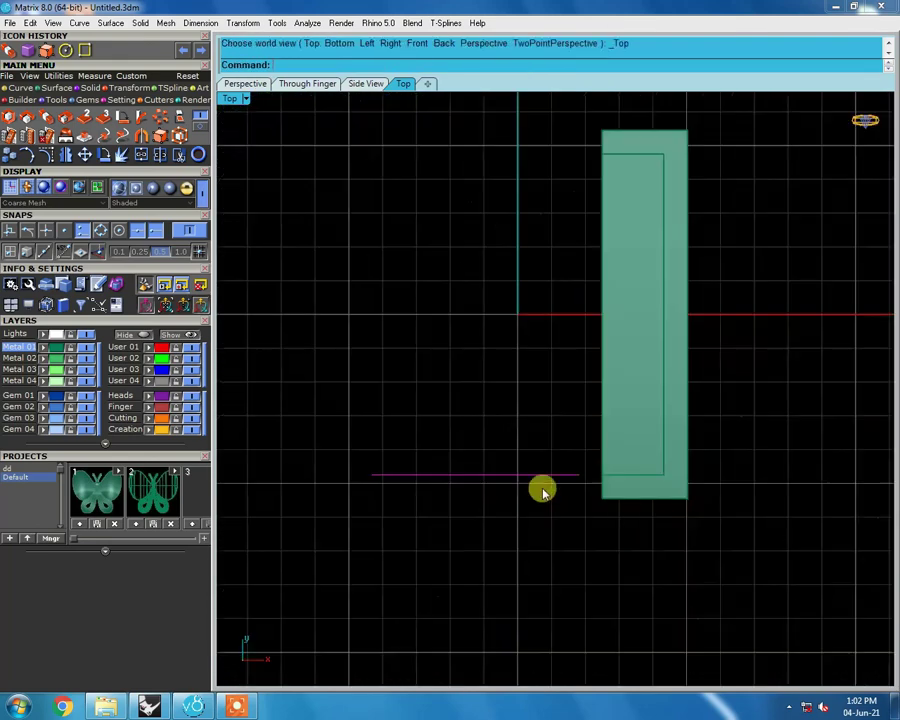
key(F10)
Step: Mirror the copied edge line to make a twin line across the opening
scroll(597, 520, up, 2)
text(m)
key(Return)
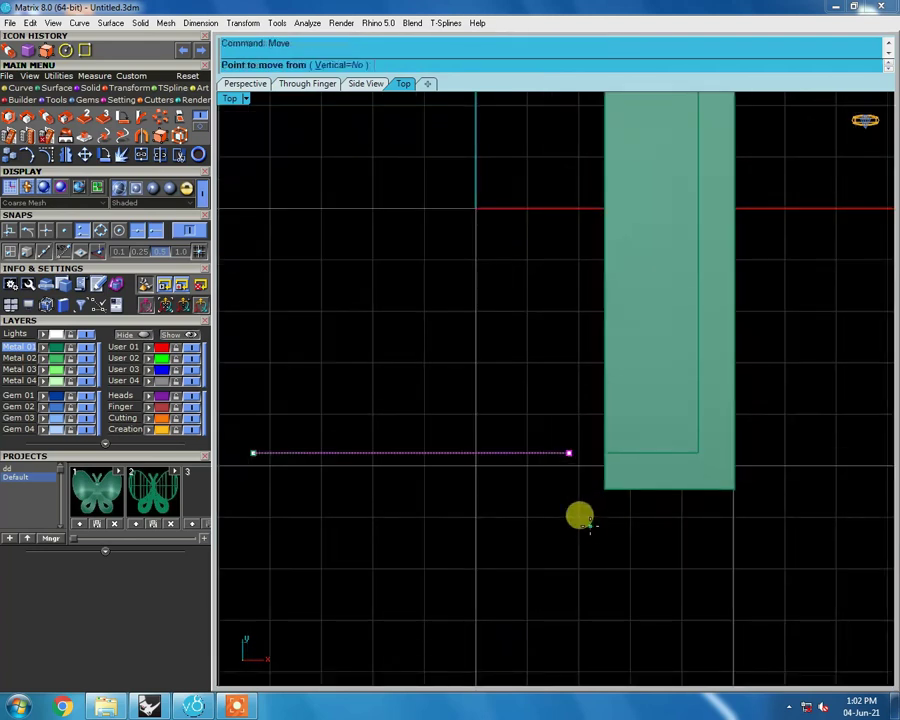
key(Escape)
key(Escape)
scroll(615, 494, down, 2)
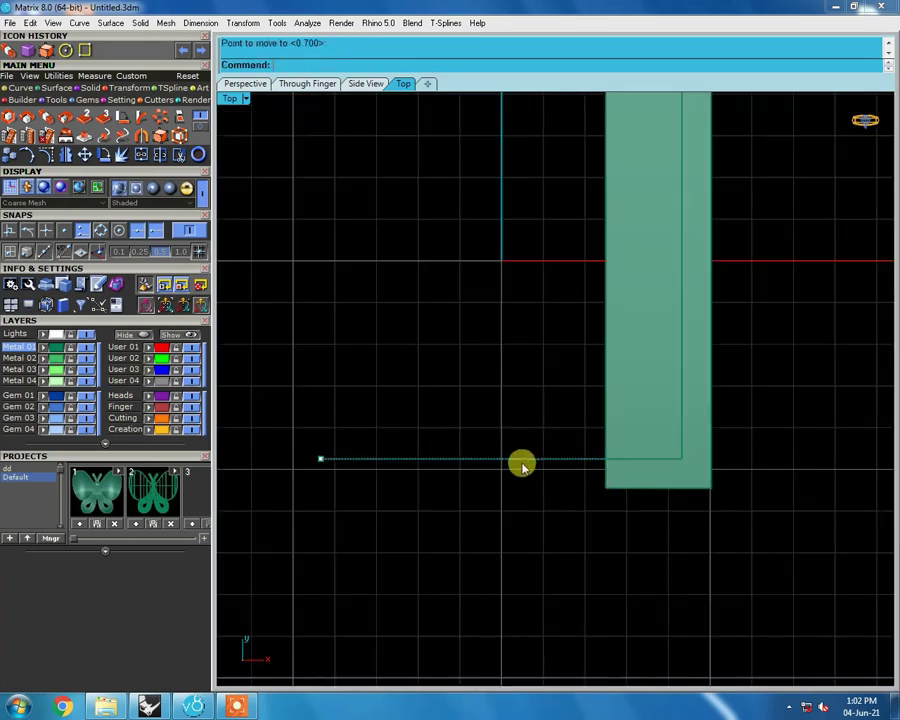
scroll(523, 469, down, 2)
text(mirror)
key(Return)
click(709, 320)
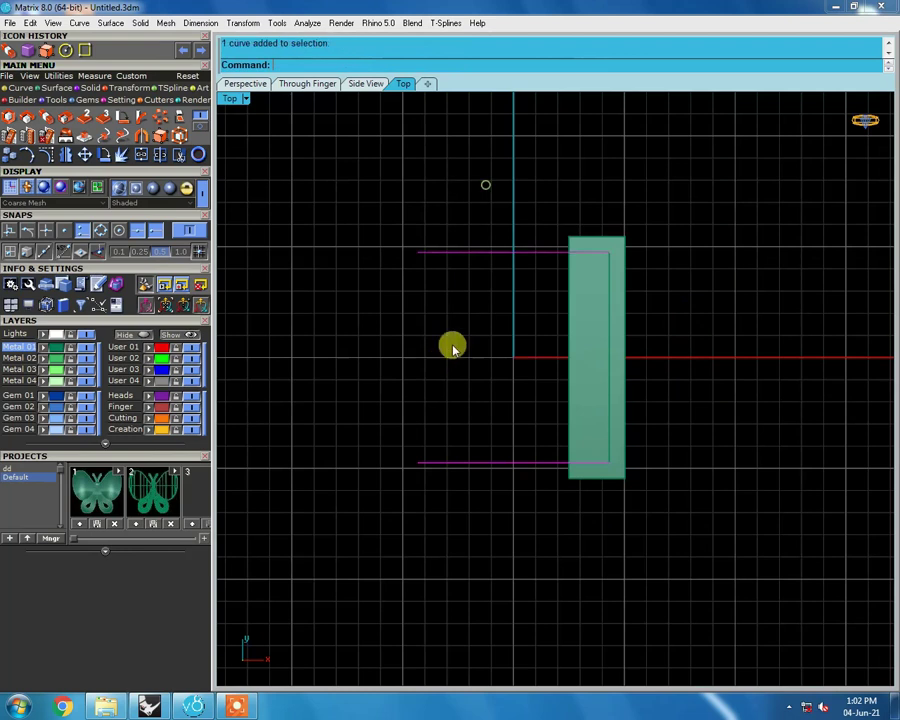
Step: Loft between the two lines and offset the surface into a 0.6-thick solid slab
text(loft)
key(Return)
key(Return)
mouse_move(576, 526)
right_down()
mouse_move(524, 322)
mouse_move(537, 333)
right_up()
scroll(537, 333, up, 1)
key(Return)
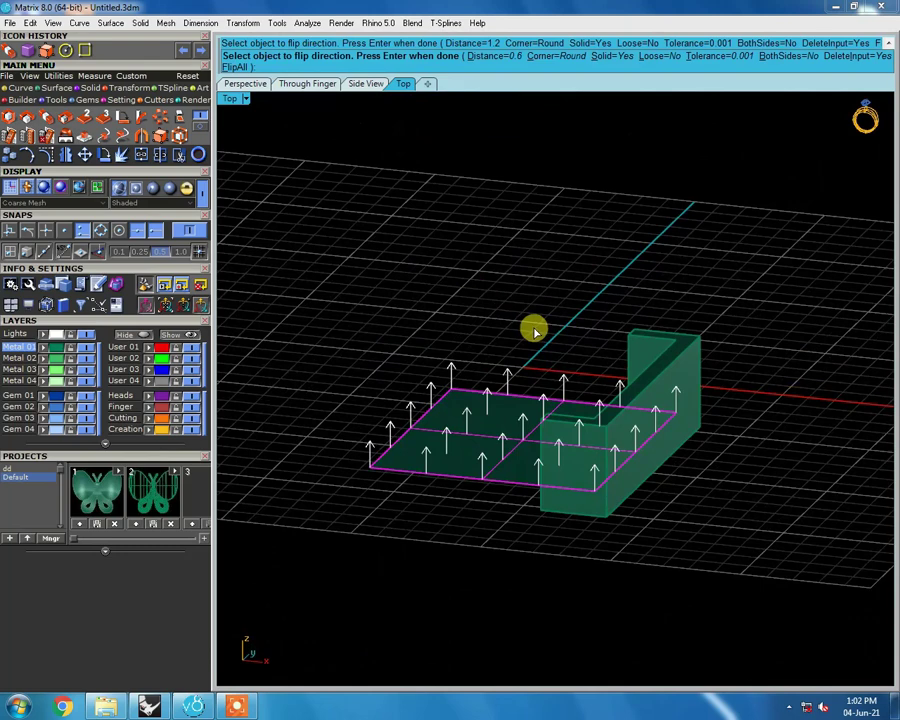
key(Return)
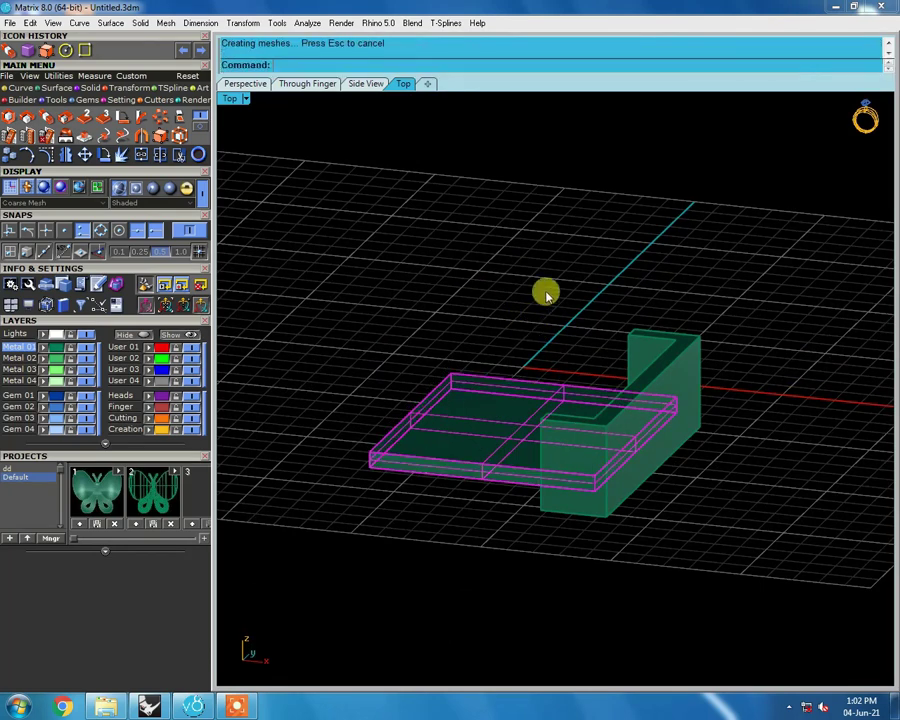
right_drag(546, 291, 583, 472)
key(ctrl+F2)
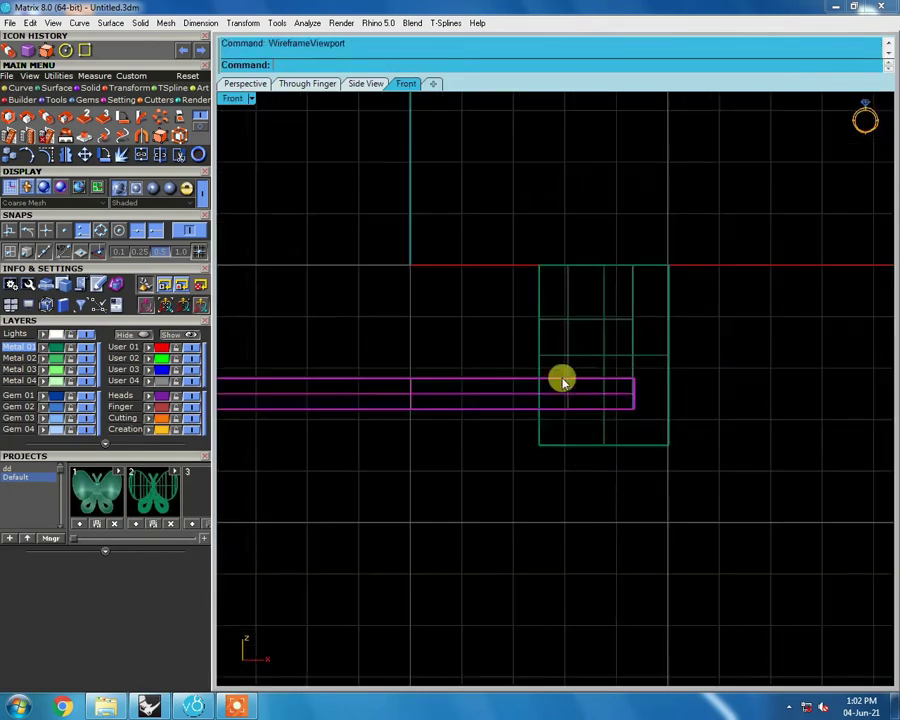
Step: Lower the plate inside the box and copy it
scroll(562, 382, up, 3)
drag(567, 385, 578, 456)
mouse_move(578, 456)
right_down()
mouse_move(600, 410)
mouse_move(643, 428)
mouse_move(661, 382)
right_up()
key(ctrl+alt+s)
scroll(650, 400, up, 3)
click(647, 416)
key(Home)
key(ctrl+alt+w)
Step: Paste a copy of the plate and lift it above the original
scroll(464, 358, up, 2)
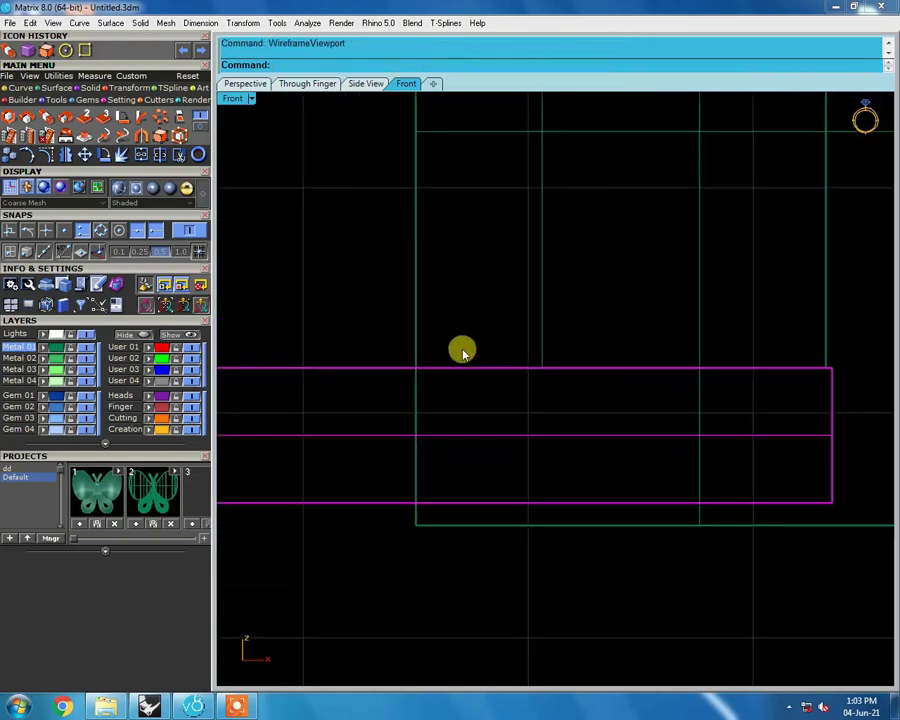
scroll(454, 316, up, 3)
text(m)
key(Return)
click(464, 324)
scroll(667, 384, down, 5)
scroll(667, 384, down, 5)
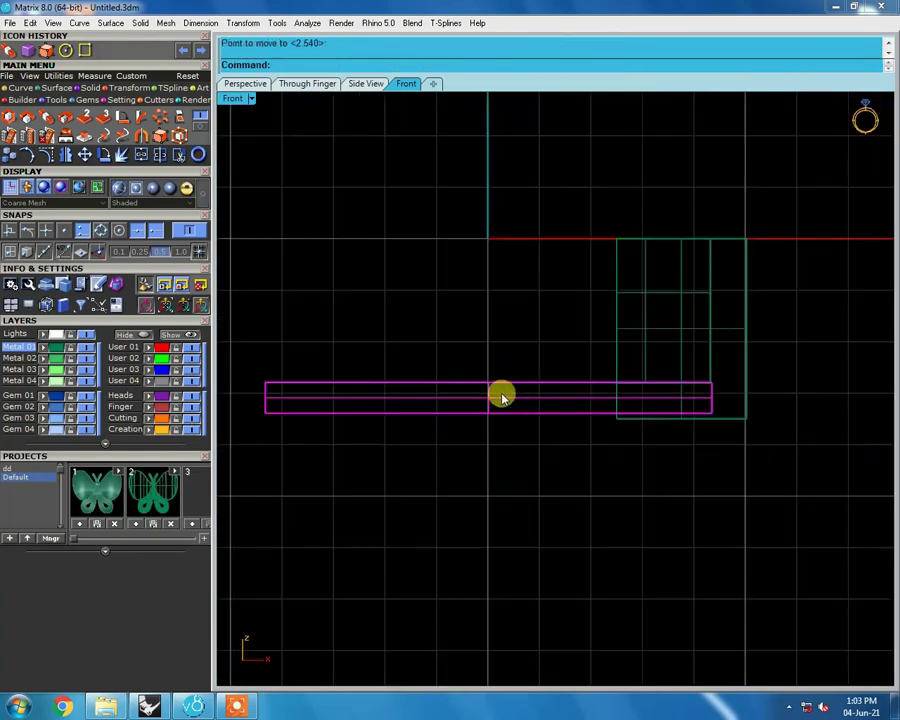
key(ctrl+v)
scroll(309, 385, up, 3)
drag(309, 385, 320, 338)
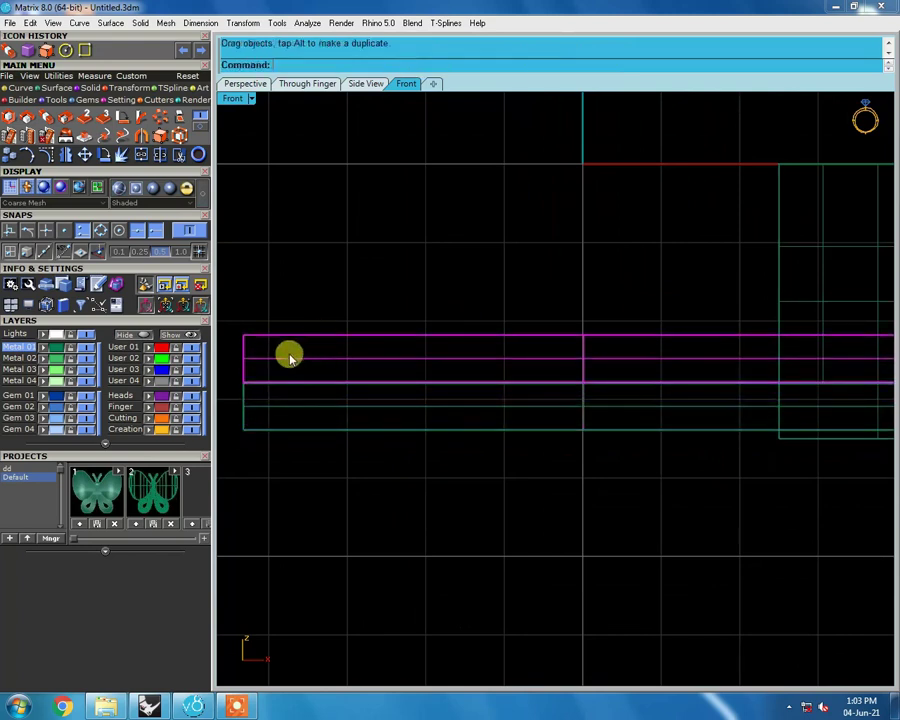
scroll(245, 380, up, 2)
scroll(245, 387, down, 5)
Step: Turn on solid edit points and raise the copy's box-side end points so it slopes
click(160, 135)
drag(484, 274, 725, 440)
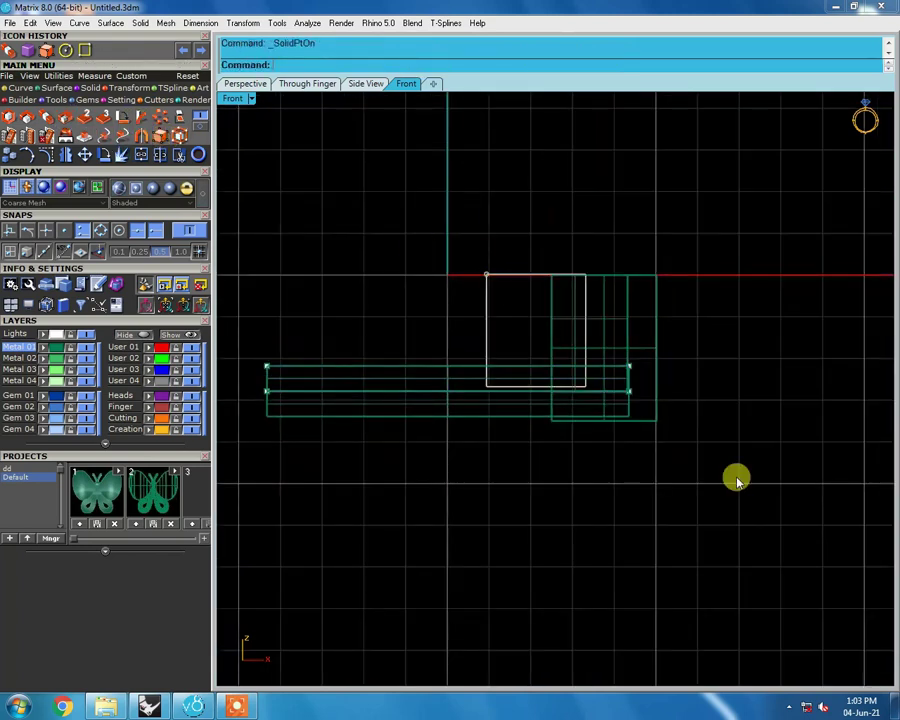
scroll(700, 420, up, 1)
mouse_move(476, 324)
mouse_down()
mouse_move(683, 420)
mouse_move(689, 411)
mouse_up()
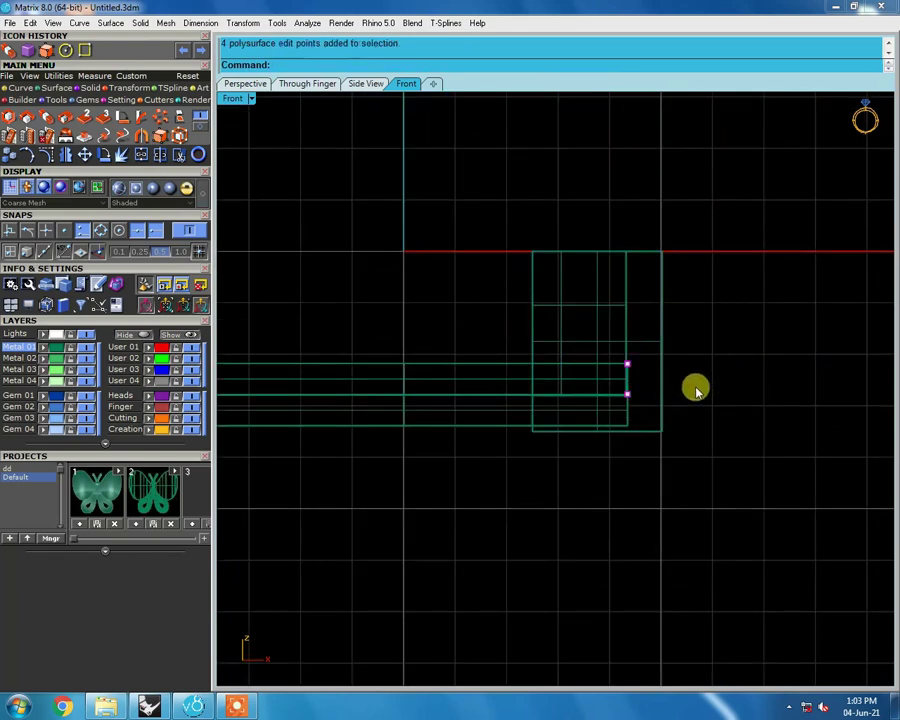
click(712, 379)
click(659, 352)
scroll(636, 338, up, 2)
scroll(665, 315, up, 1)
click(707, 301)
scroll(693, 305, down, 2)
scroll(646, 366, down, 3)
scroll(540, 392, down, 3)
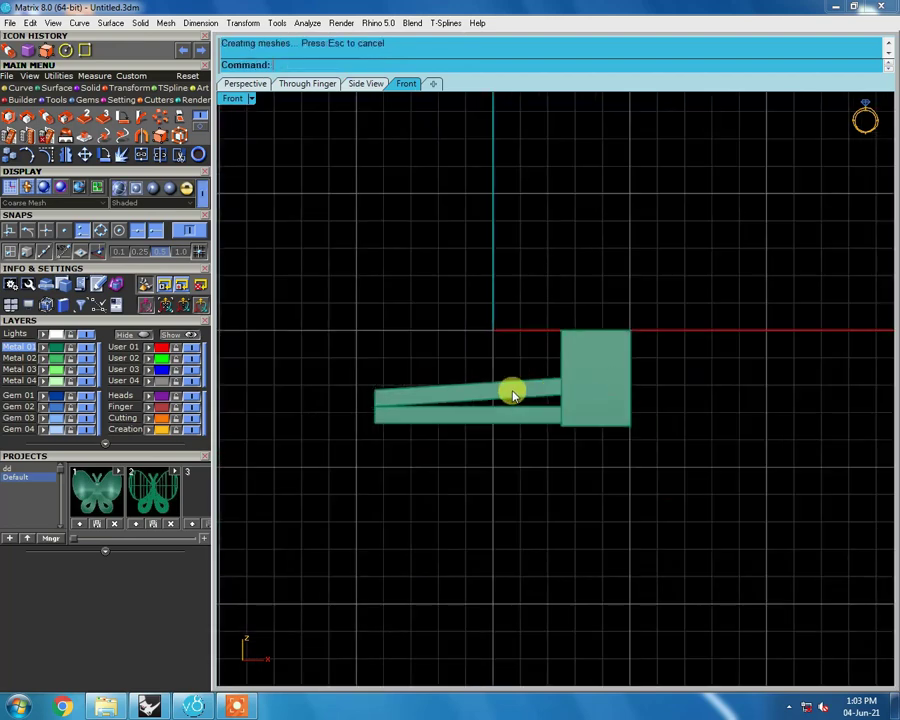
mouse_move(499, 352)
right_down()
mouse_move(649, 432)
mouse_move(560, 442)
mouse_move(394, 374)
mouse_move(487, 397)
right_up()
Step: Extract and delete the slab's top surface, then blend between two edges with value 0.1
key(ctrl+e)
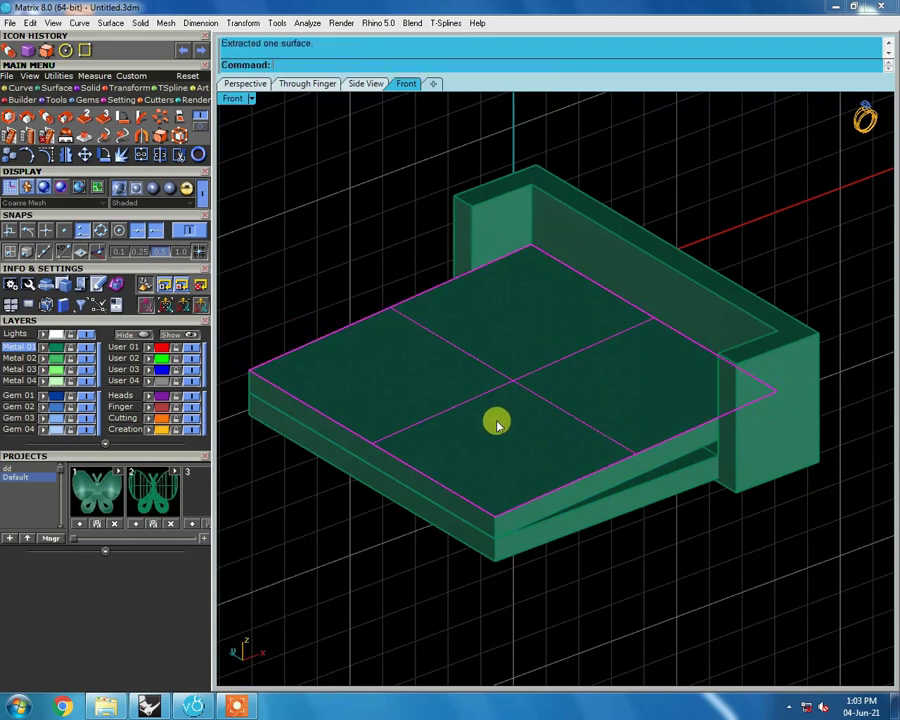
key(Delete)
text(Ble)
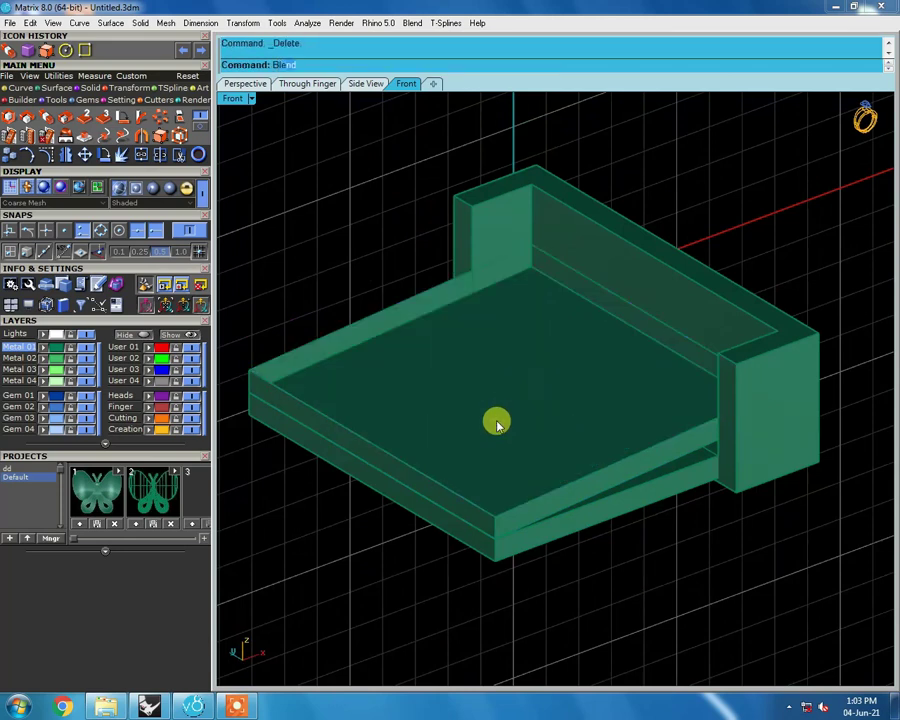
click(296, 106)
click(278, 358)
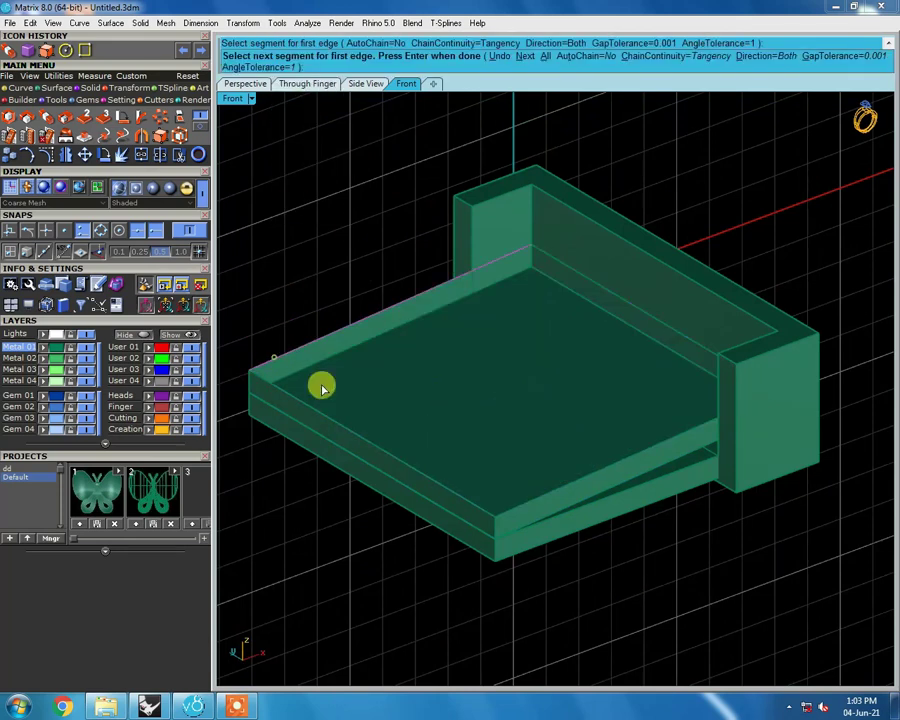
key(Return)
click(520, 510)
key(Return)
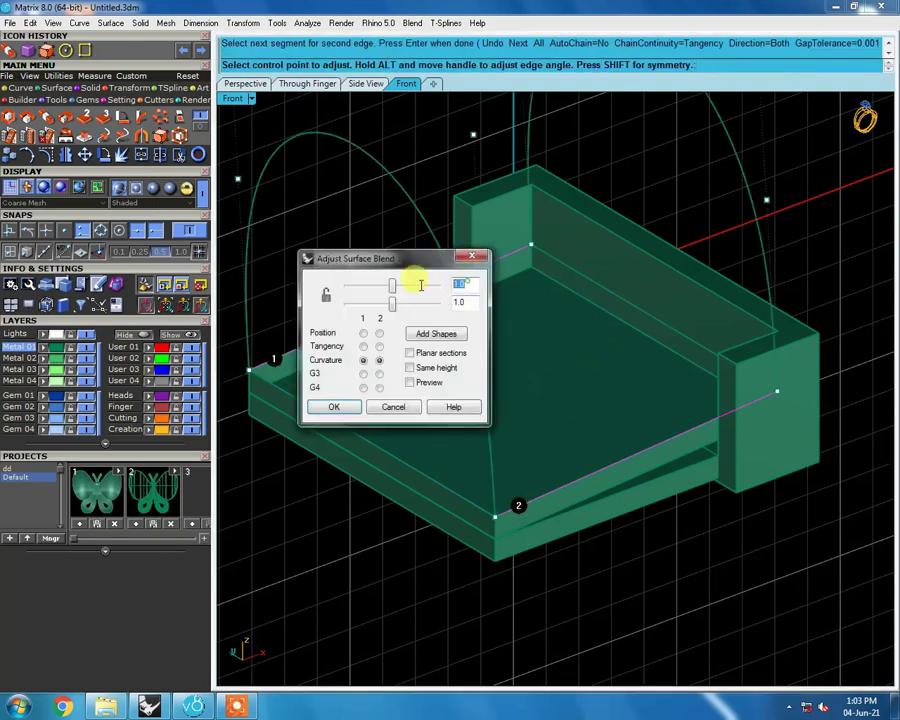
text(0.1)
key(Tab)
key(Return)
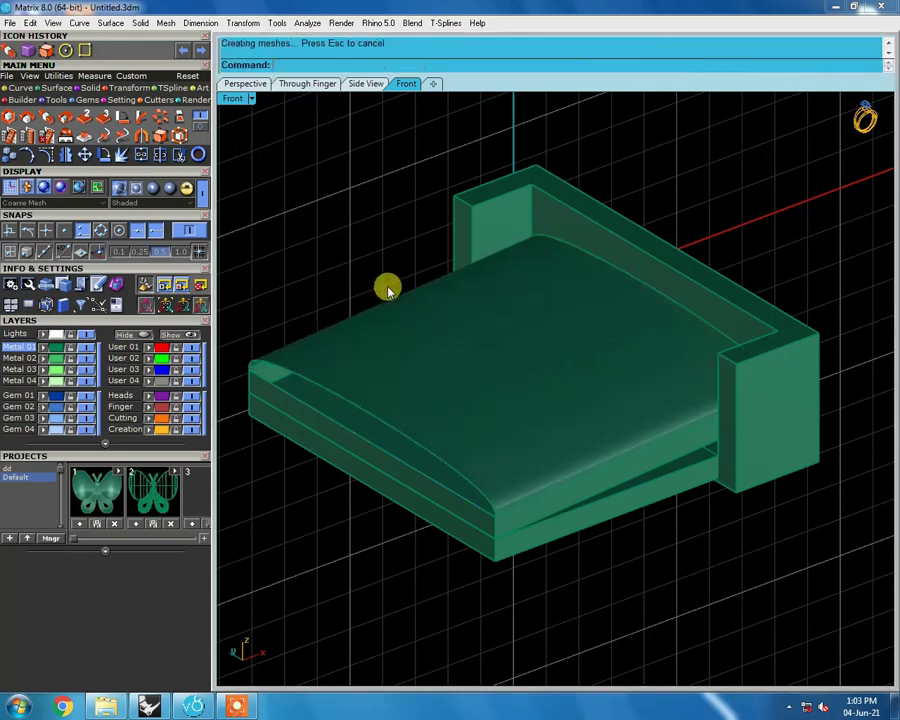
Step: Check the blend in front wireframe and shaded views and select the curved seat surface
scroll(386, 287, down, 1)
key(ctrl+F2)
key(ctrl+alt+w)
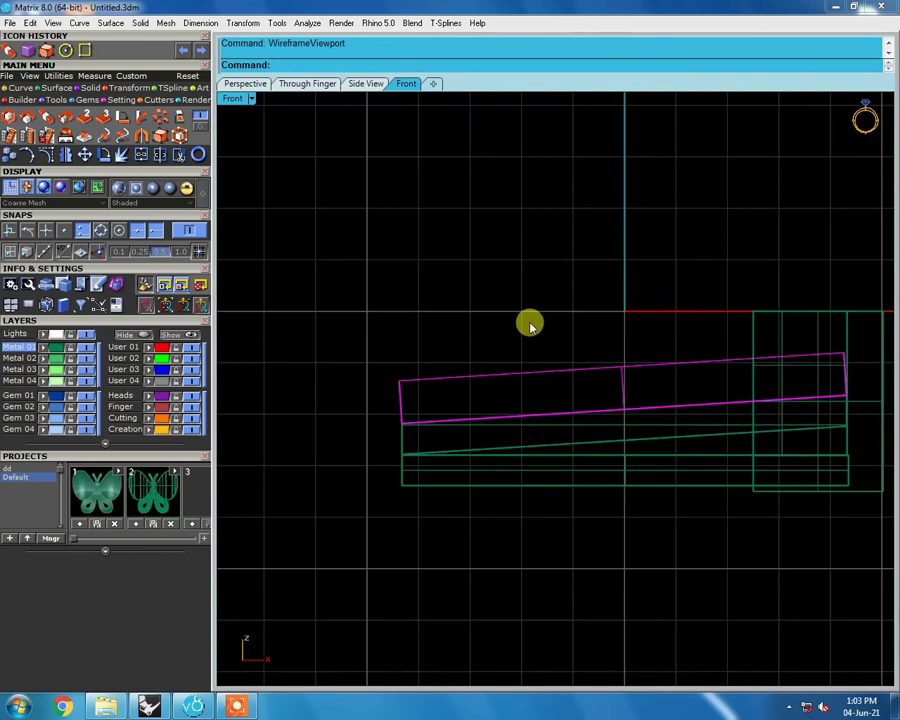
key(ctrl+alt+s)
mouse_move(468, 386)
right_down()
mouse_move(613, 378)
mouse_move(664, 571)
mouse_move(656, 494)
mouse_move(528, 356)
right_up()
click(537, 370)
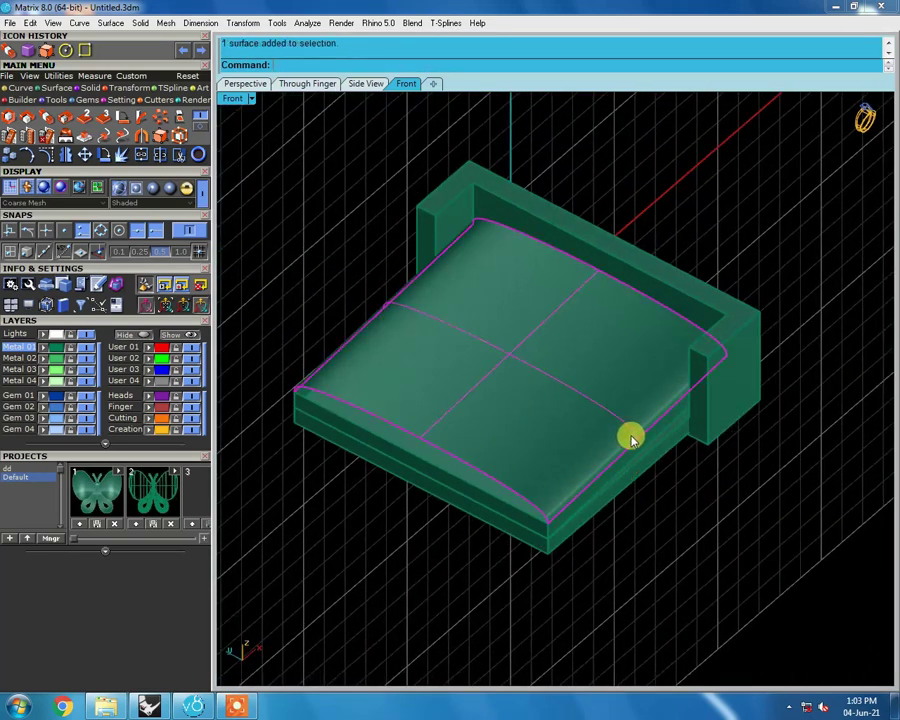
Step: Select the seat polysurface and undo the capping
scroll(497, 350, up, 2)
key(ctrl+F2)
key(ctrl+alt+w)
scroll(380, 380, up, 2)
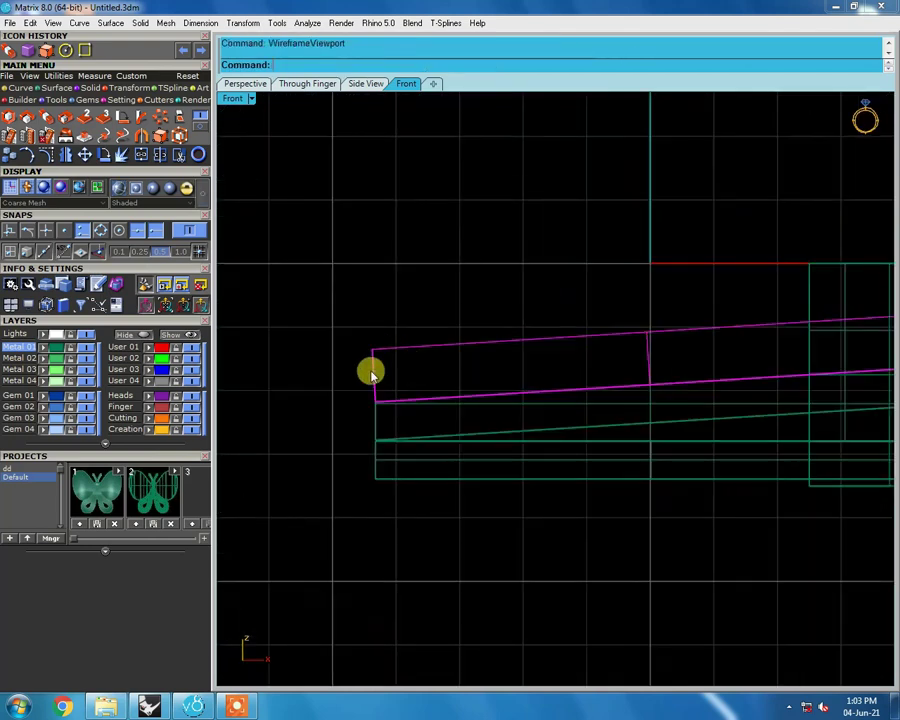
scroll(407, 368, down, 2)
scroll(418, 376, down, 3)
key(ctrl+alt+s)
right_drag(418, 376, 484, 408)
click(538, 444)
scroll(541, 397, down, 2)
key(ctrl+z)
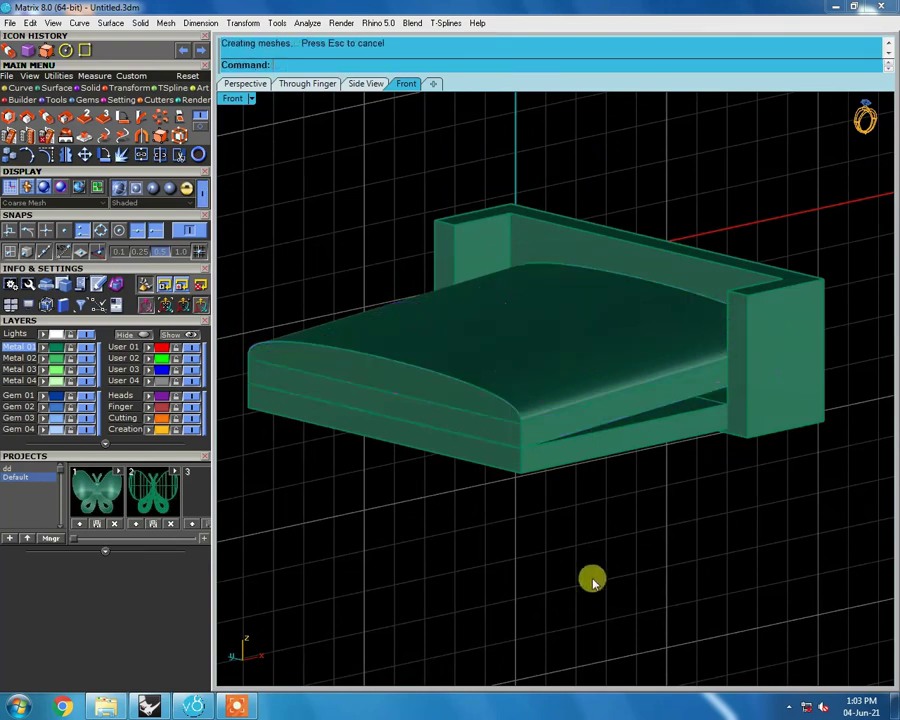
Step: Select the flat seat slab and give its cage 6 control points lengthwise
right_drag(591, 579, 521, 350)
click(521, 350)
key(ctrl+alt+w)
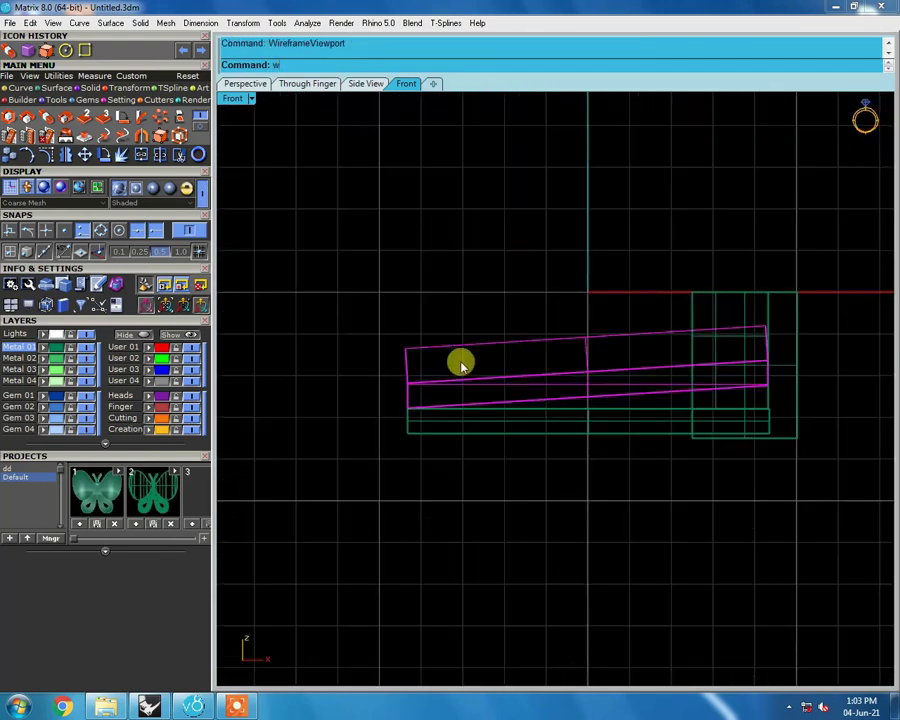
scroll(388, 342, up, 3)
key(ctrl+alt+s)
scroll(427, 358, down, 2)
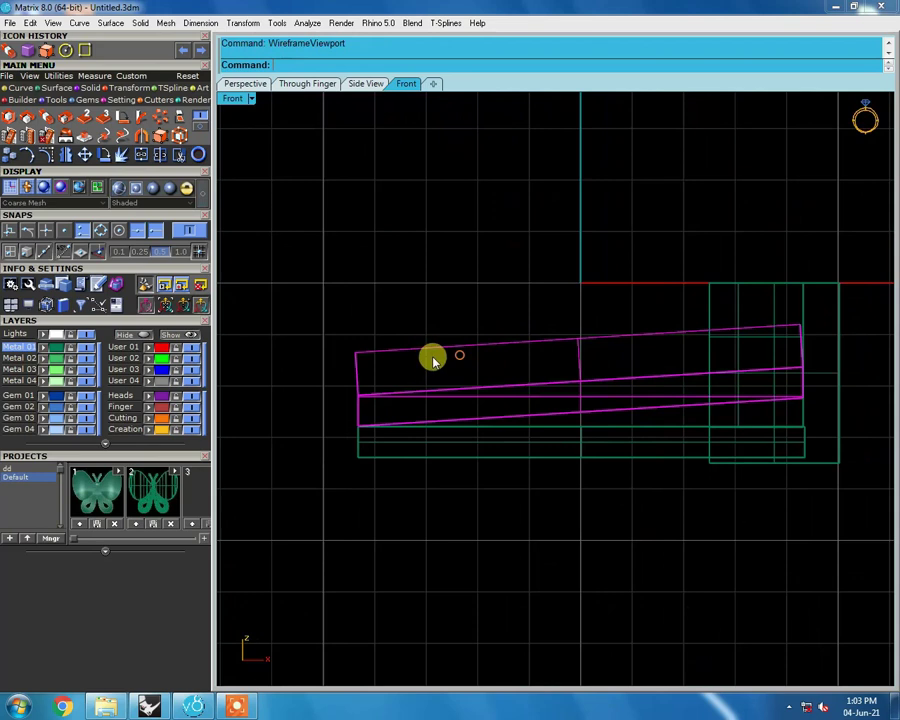
click(318, 65)
text(6)
key(Return)
Step: Create a deformation cage with 6 points per axis around the lower sloped slab
click(385, 65)
key(Return)
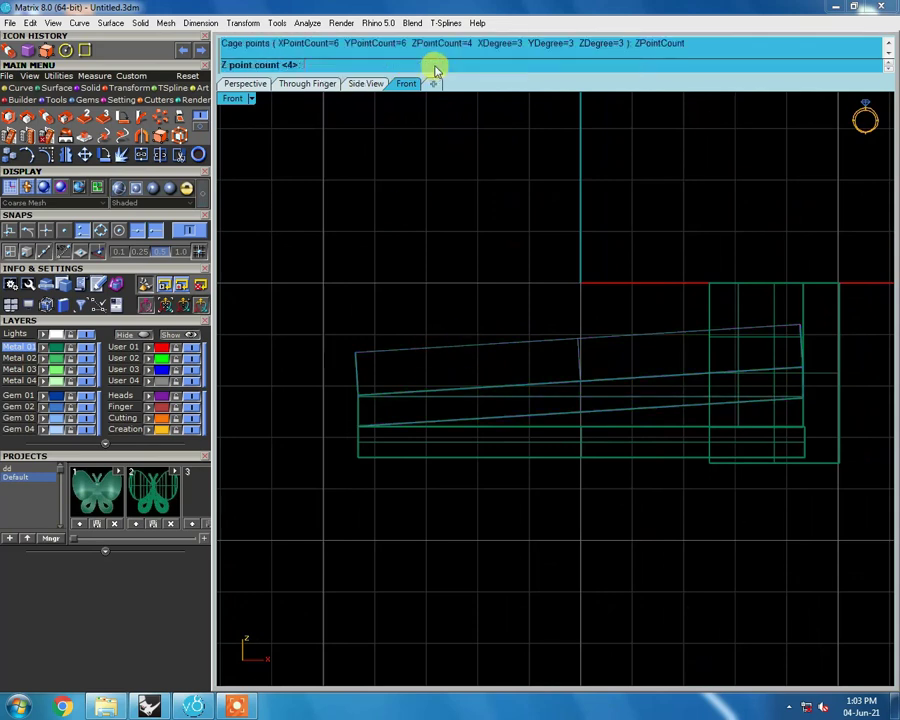
key(Return)
scroll(338, 298, up, 2)
scroll(400, 341, up, 1)
key(ctrl+alt+s)
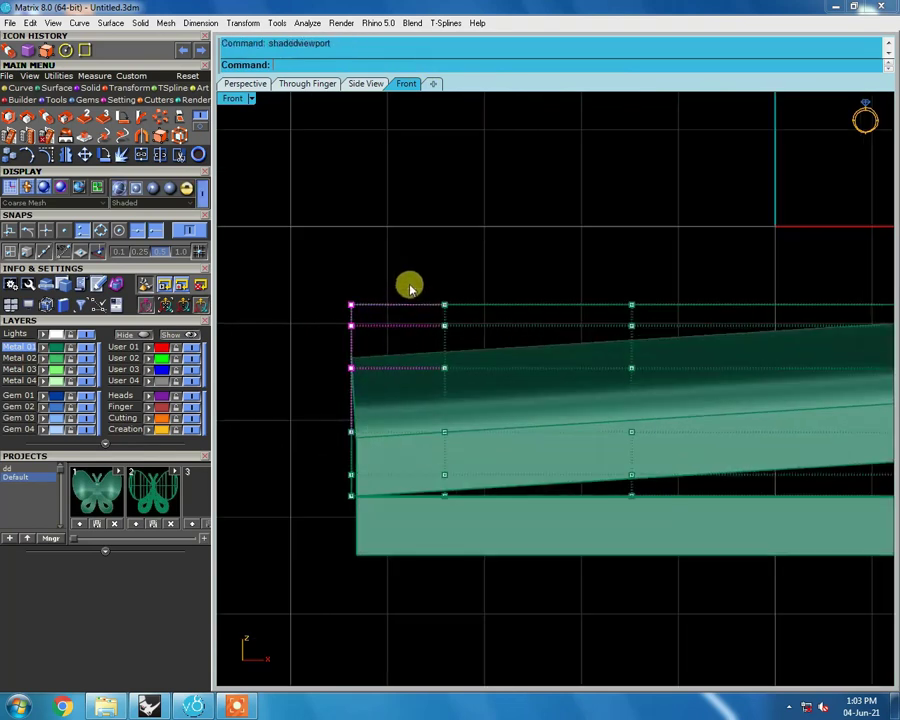
text(m)
Step: Lower the left-end cage points so the slab's end starts curving down
key(Return)
click(416, 254)
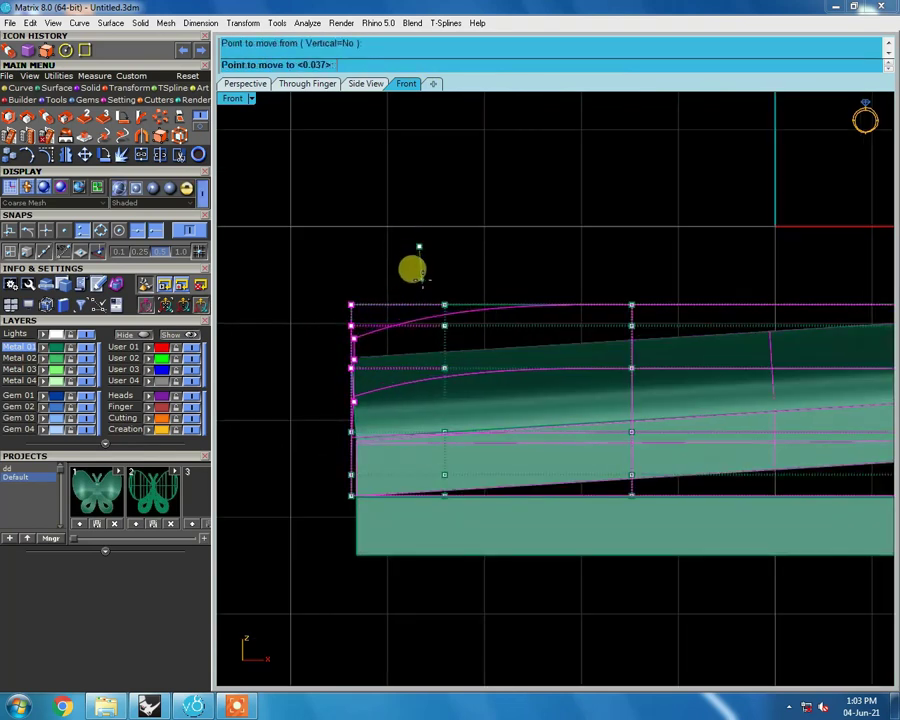
click(420, 270)
key(Return)
click(370, 295)
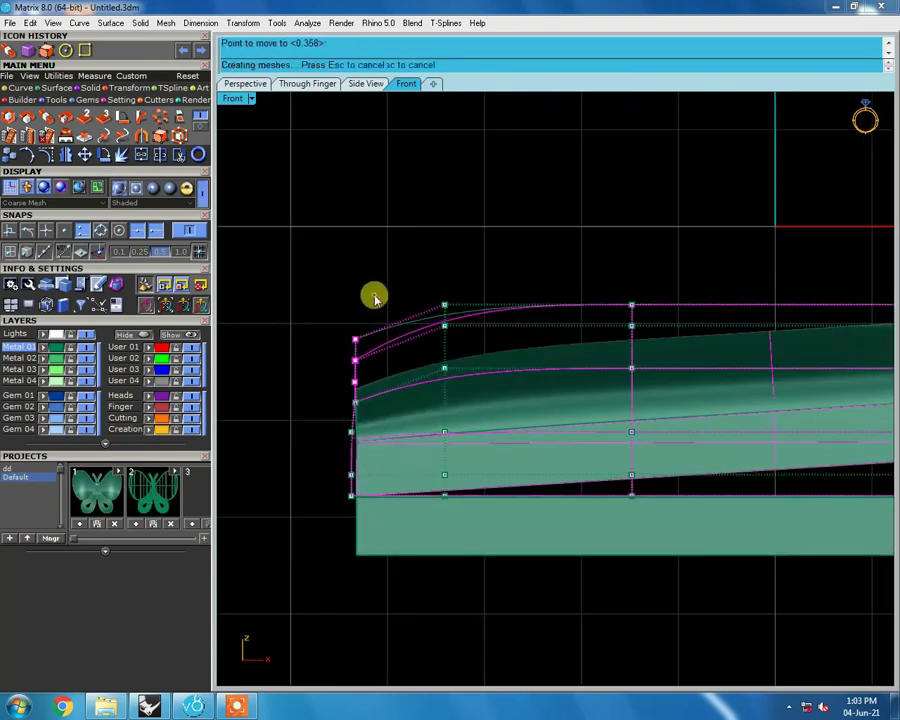
click(375, 297)
drag(332, 295, 367, 403)
click(361, 304)
click(353, 318)
drag(400, 255, 474, 415)
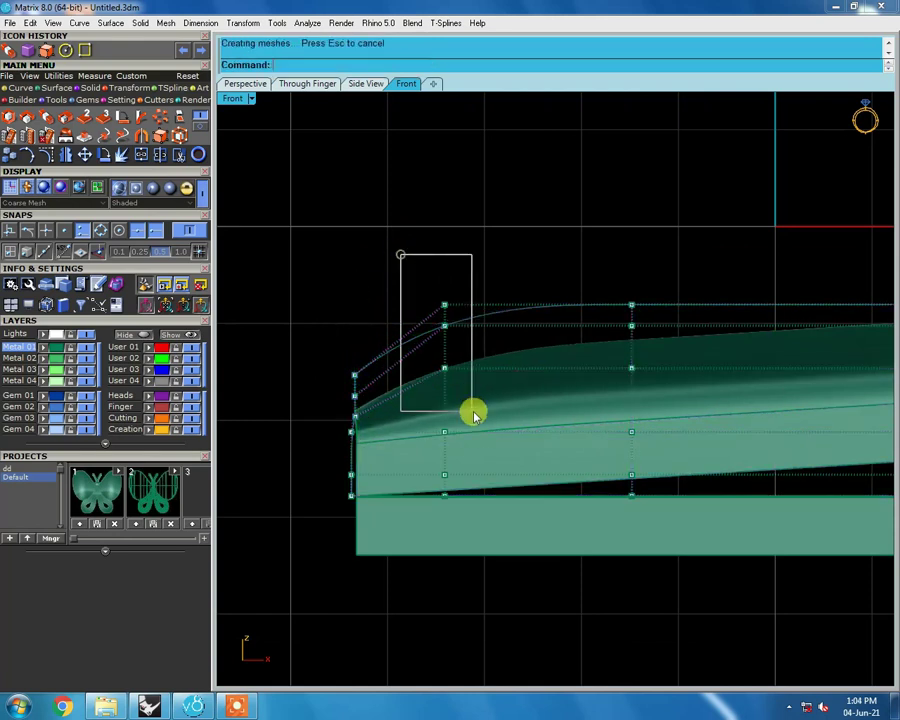
click(474, 274)
click(418, 294)
click(477, 279)
Step: Lower the middle and left cage points further to round off the slab's edge
click(477, 301)
drag(579, 267, 677, 358)
right_click(663, 225)
click(672, 255)
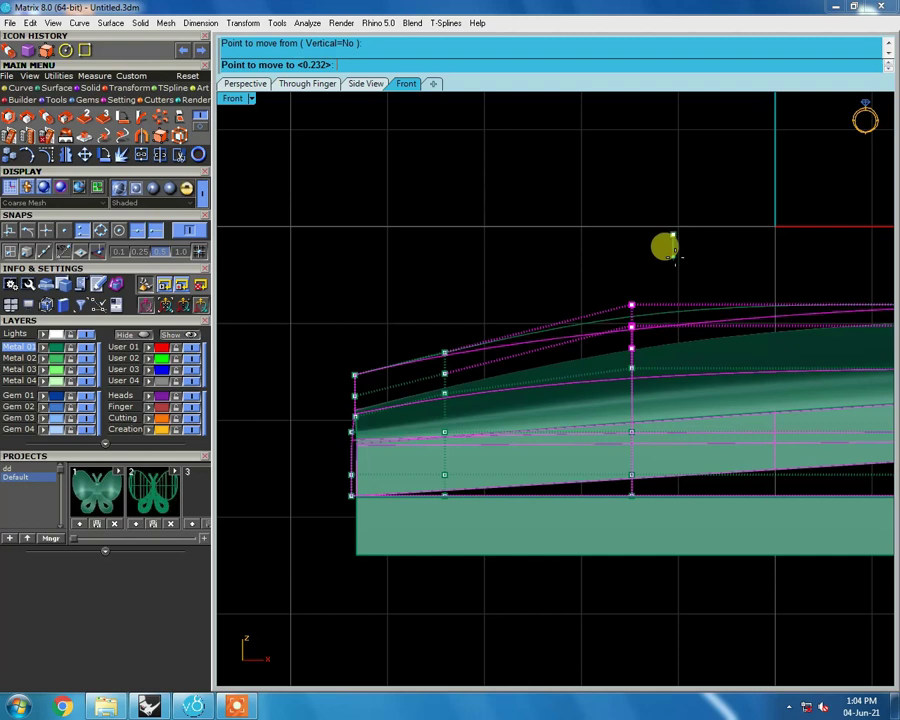
click(674, 276)
right_click(640, 228)
click(632, 232)
click(632, 252)
drag(400, 330, 480, 410)
right_click(455, 250)
click(458, 250)
click(445, 256)
right_click(446, 256)
click(476, 262)
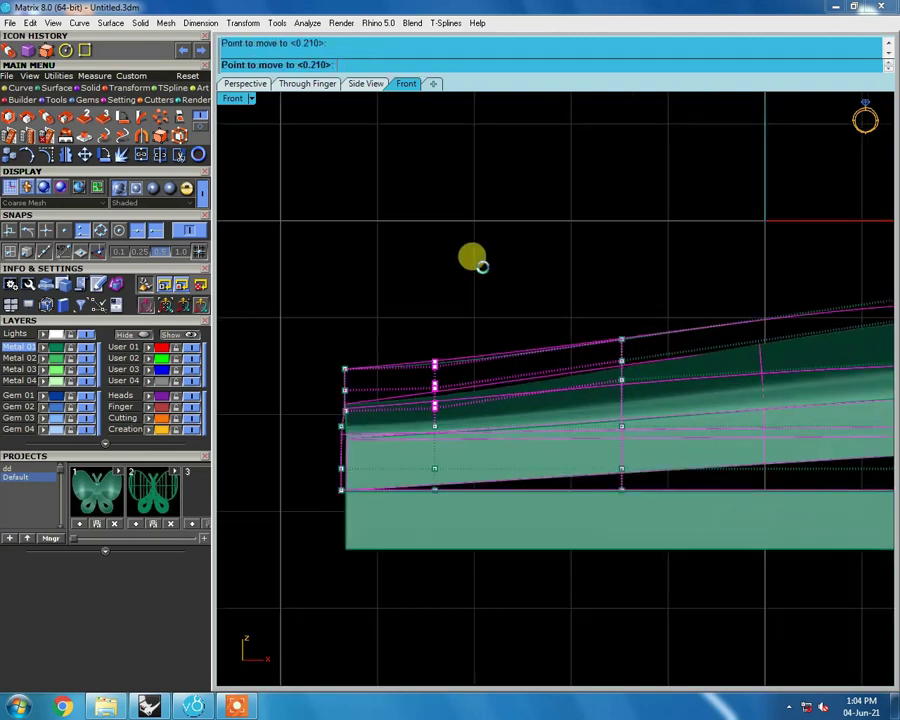
click(476, 262)
scroll(637, 250, down, 1)
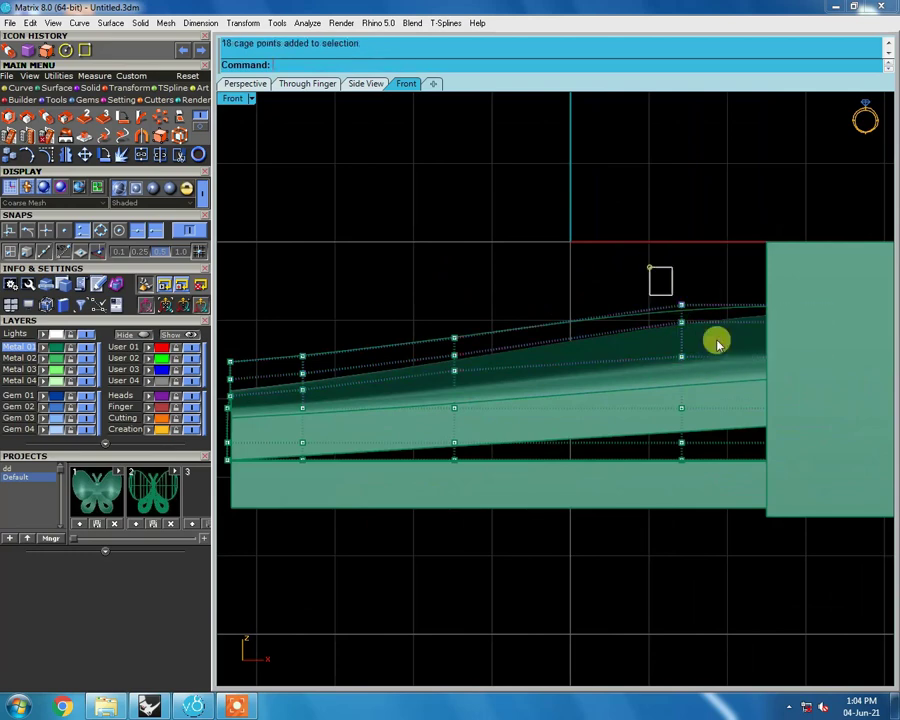
right_click(650, 245)
click(648, 243)
click(650, 252)
scroll(472, 350, down, 2)
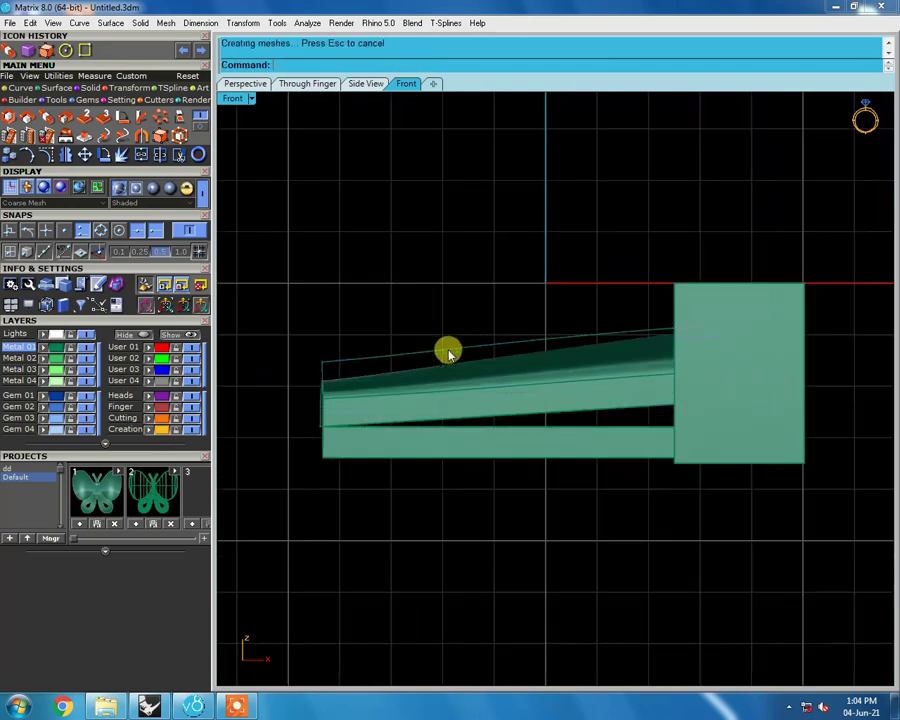
Step: Delete the lower slab's cage and select the top sloped slab in front view
key(Delete)
mouse_move(538, 376)
right_down()
mouse_move(512, 405)
mouse_move(566, 378)
mouse_move(542, 404)
mouse_move(570, 380)
mouse_move(590, 518)
mouse_move(530, 416)
right_up()
click(568, 378)
key(ctrl+F2)
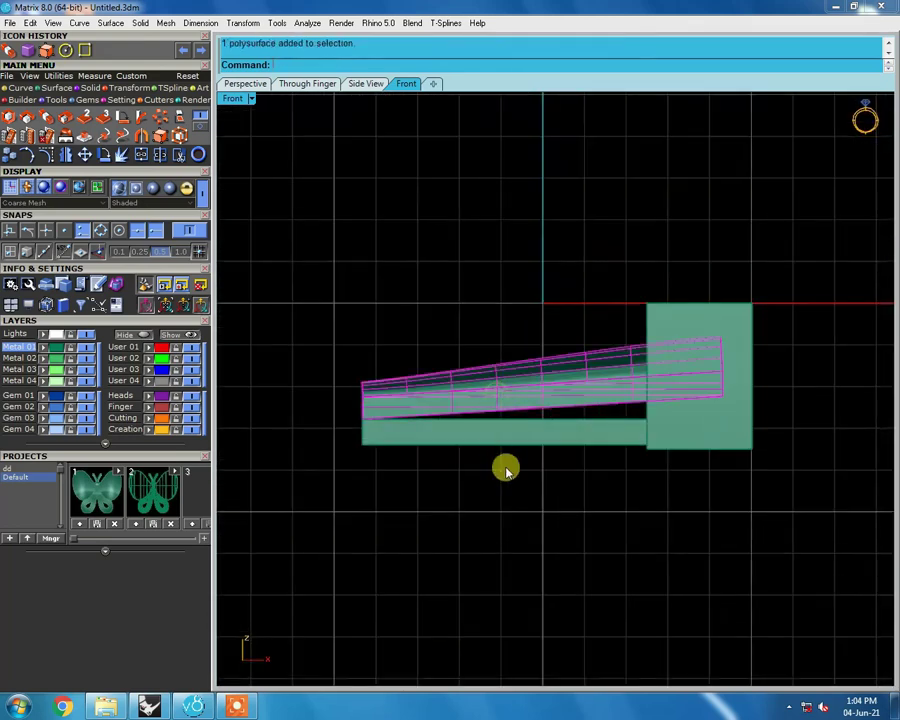
scroll(323, 386, up, 2)
scroll(303, 398, up, 2)
scroll(340, 394, up, 2)
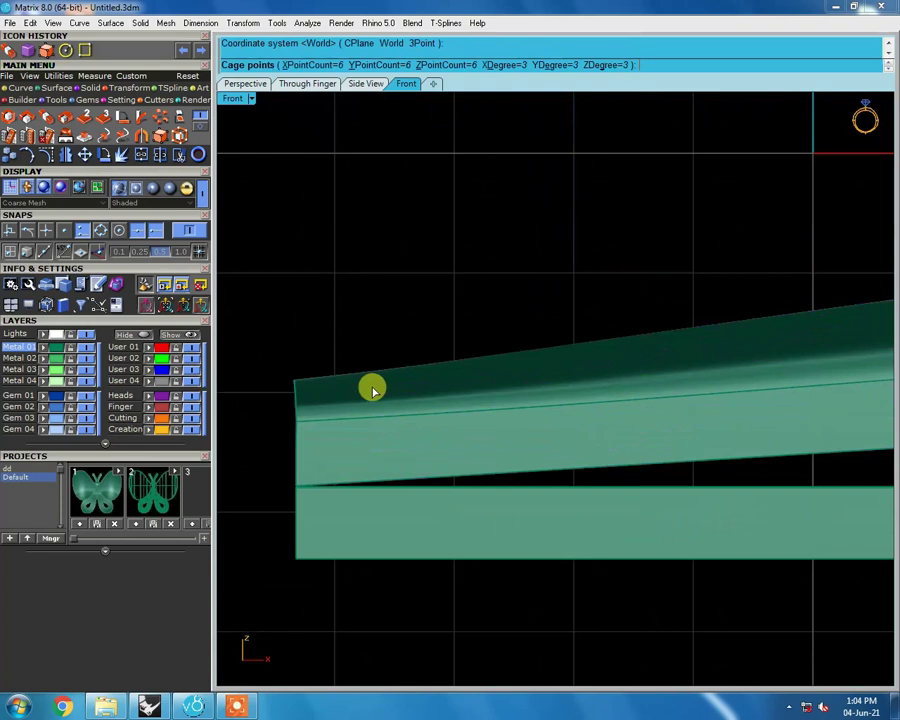
scroll(371, 390, down, 1)
Step: Cage the top slab, lower its end cage points to curve it, then delete the cage
key(Return)
scroll(350, 358, up, 2)
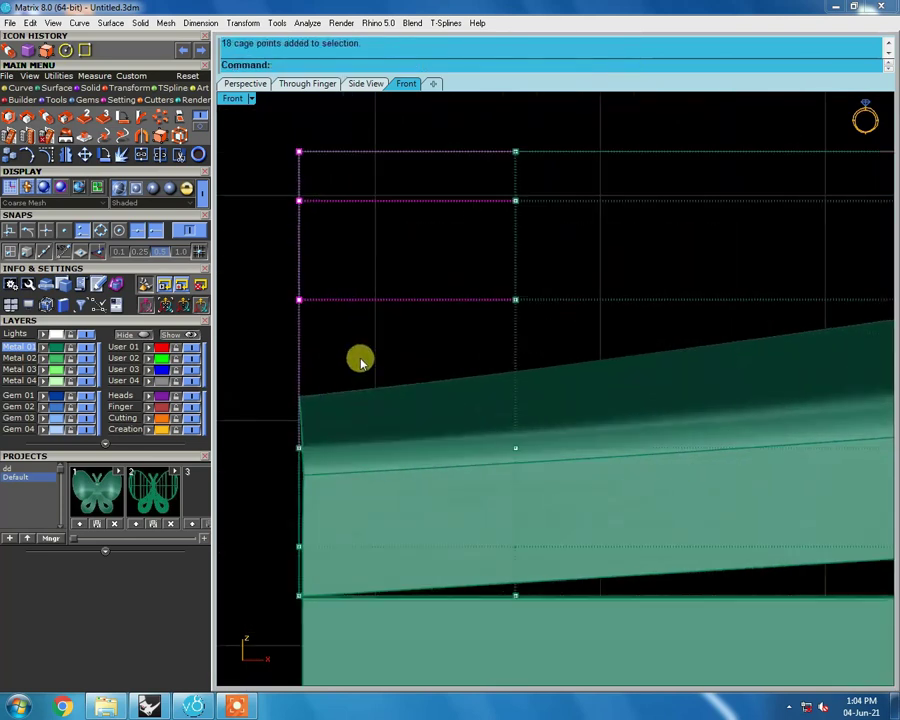
drag(352, 354, 364, 374)
scroll(364, 374, down, 2)
click(380, 362)
key(Delete)
scroll(360, 386, down, 2)
scroll(360, 386, down, 1)
click(788, 355)
Step: Move the bottom bar down by 0.7 in the front view
mouse_move(632, 539)
ctrl+shift+right_down()
mouse_move(546, 311)
mouse_move(643, 422)
ctrl+shift+right_up()
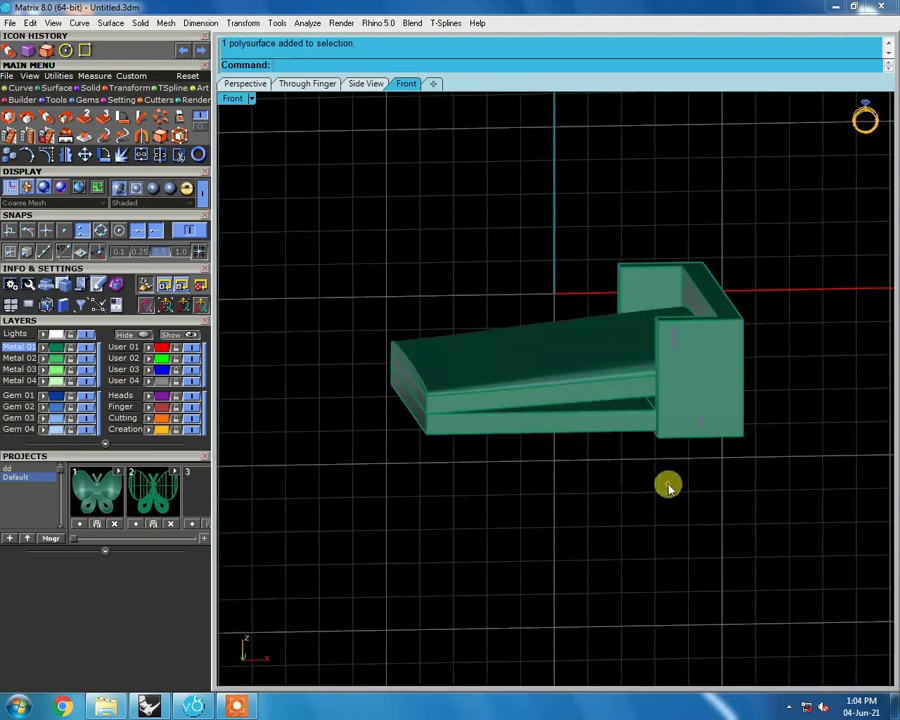
ctrl+shift+right_drag(630, 514, 651, 372)
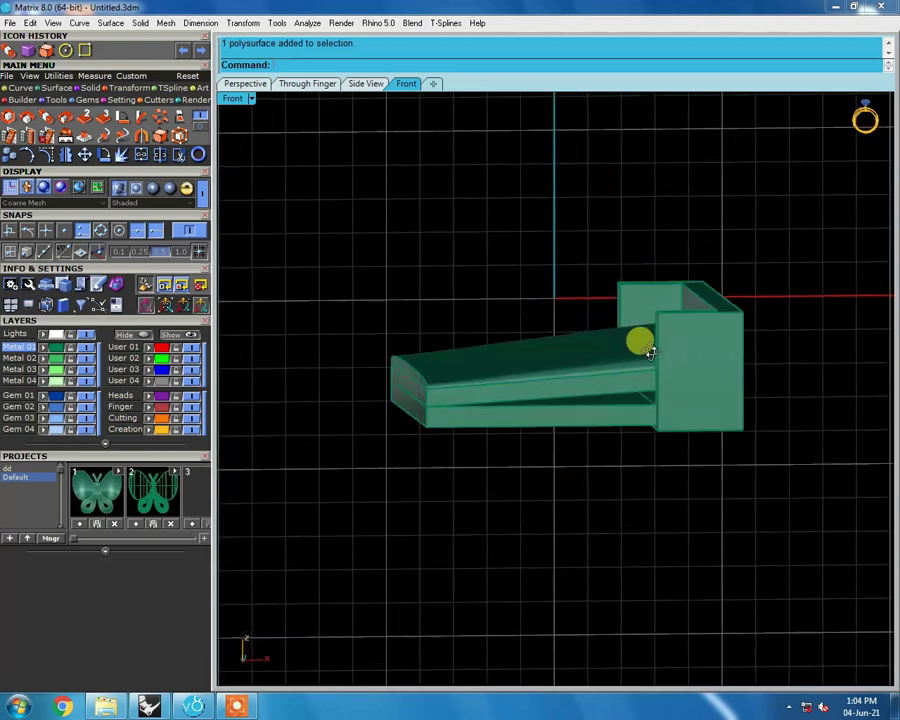
scroll(630, 416, up, 1)
scroll(645, 418, up, 3)
drag(652, 425, 651, 443)
scroll(615, 445, down, 2)
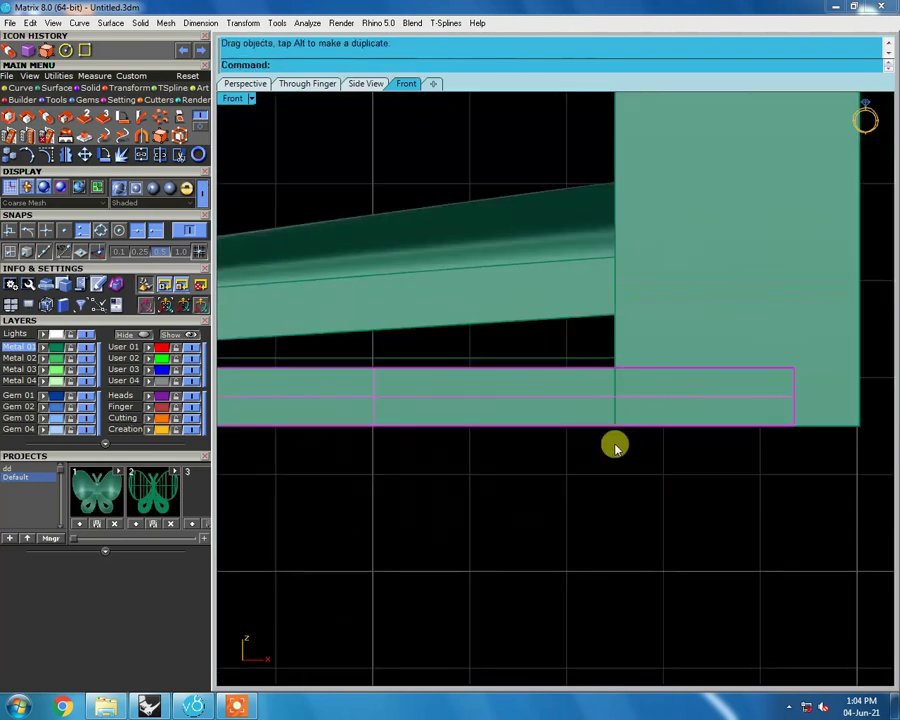
text(.7)
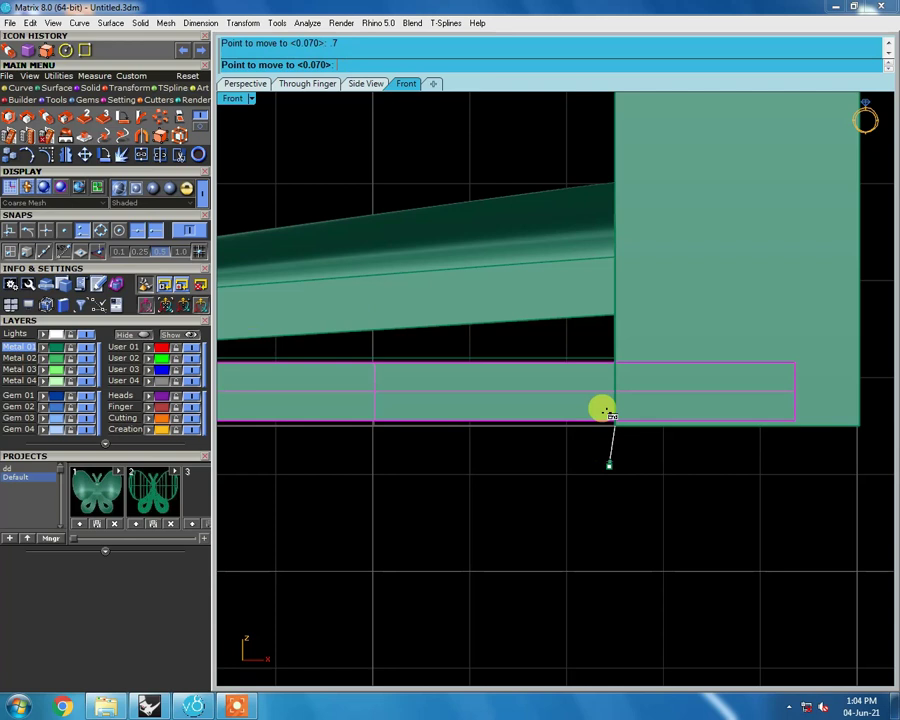
key(Return)
Step: Slide the upper sloped slab right so it overlaps the box
mouse_move(580, 403)
ctrl+shift+right_down()
mouse_move(660, 352)
mouse_move(655, 317)
ctrl+shift+right_up()
click(655, 317)
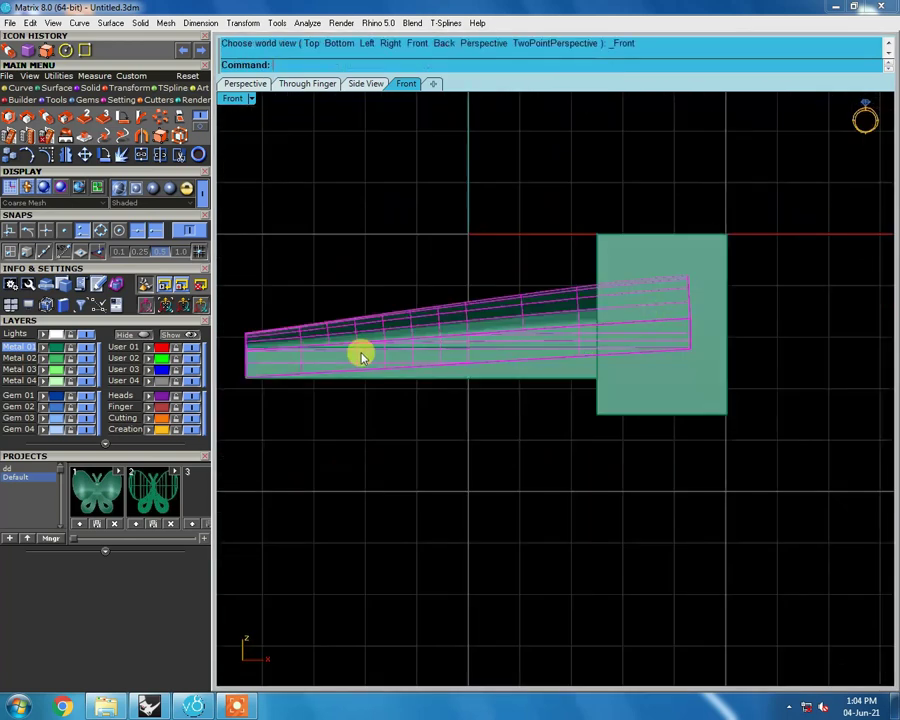
scroll(296, 346, up, 3)
mouse_move(295, 320)
mouse_down()
mouse_move(445, 283)
mouse_move(444, 310)
mouse_up()
scroll(478, 352, down, 5)
mouse_move(478, 352)
ctrl+shift+right_down()
mouse_move(589, 344)
mouse_move(719, 358)
mouse_move(526, 428)
mouse_move(512, 387)
ctrl+shift+right_up()
click(512, 387)
scroll(568, 360, up, 2)
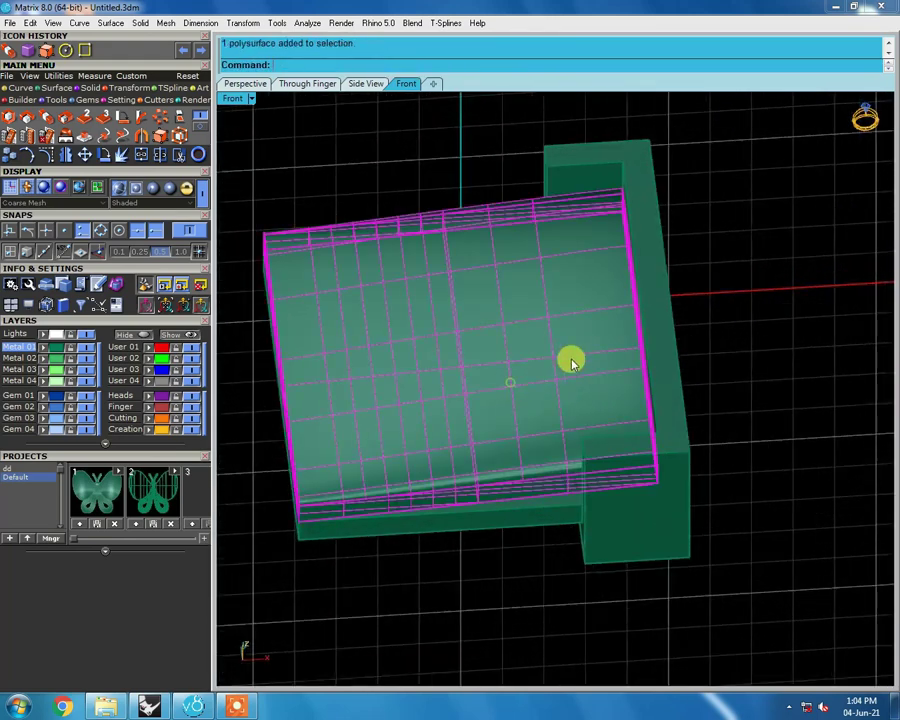
Step: Draw a line from the box corner to a second corner point
key(ctrl+F1)
scroll(540, 356, up, 3)
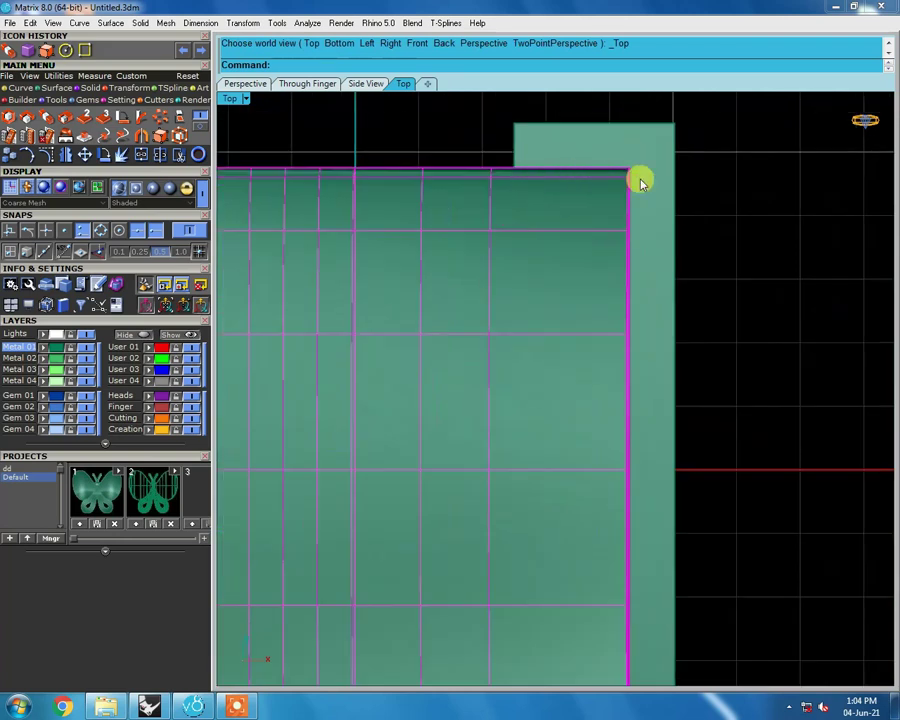
scroll(641, 182, down, 3)
click(727, 263)
scroll(598, 176, up, 3)
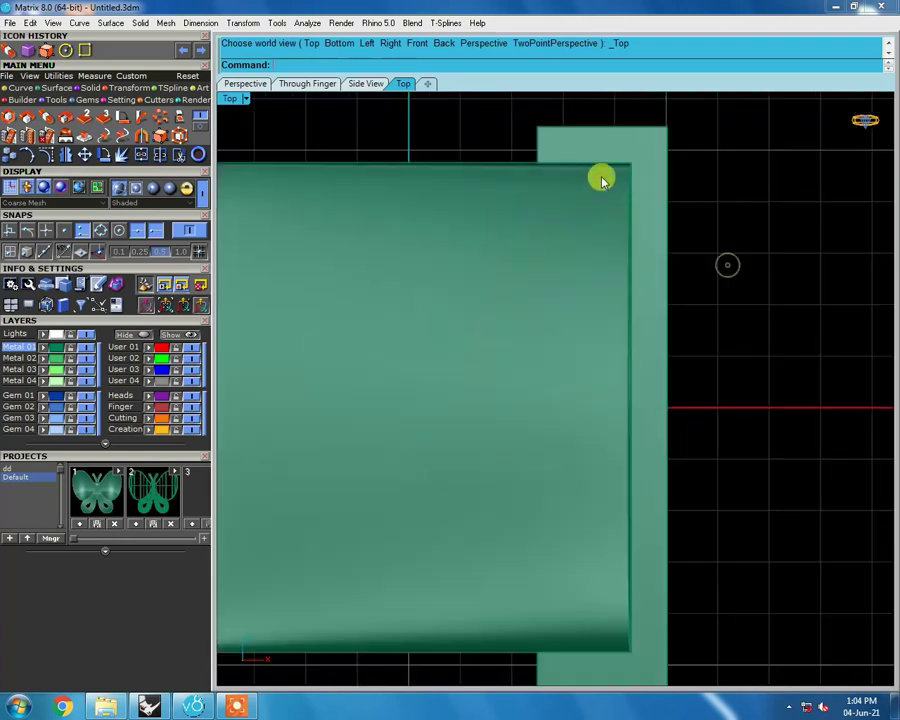
ctrl+shift+right_drag(598, 176, 642, 287)
scroll(568, 496, up, 3)
text(line)
key(Return)
click(636, 393)
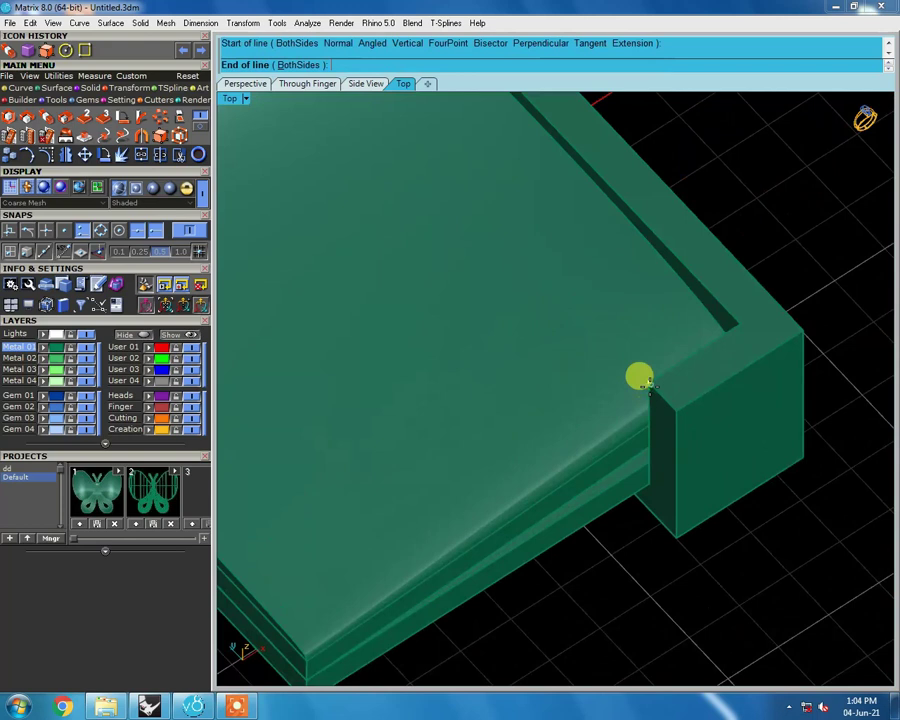
scroll(639, 376, down, 1)
click(373, 118)
Step: Duplicate the sloped slab's edge as a curve
scroll(462, 140, down, 3)
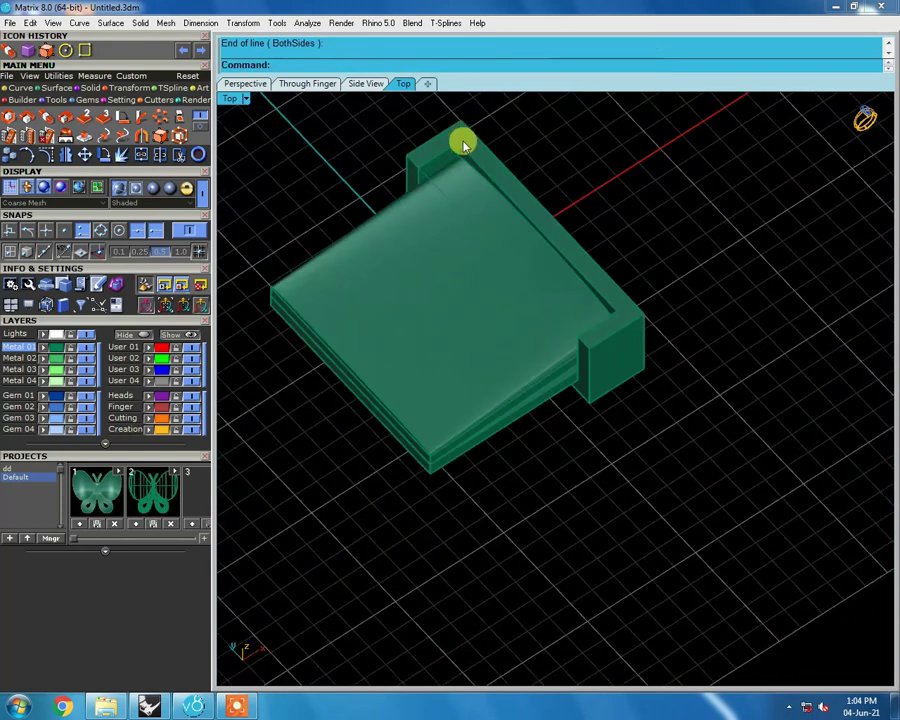
scroll(465, 165, up, 5)
text(D)
click(388, 244)
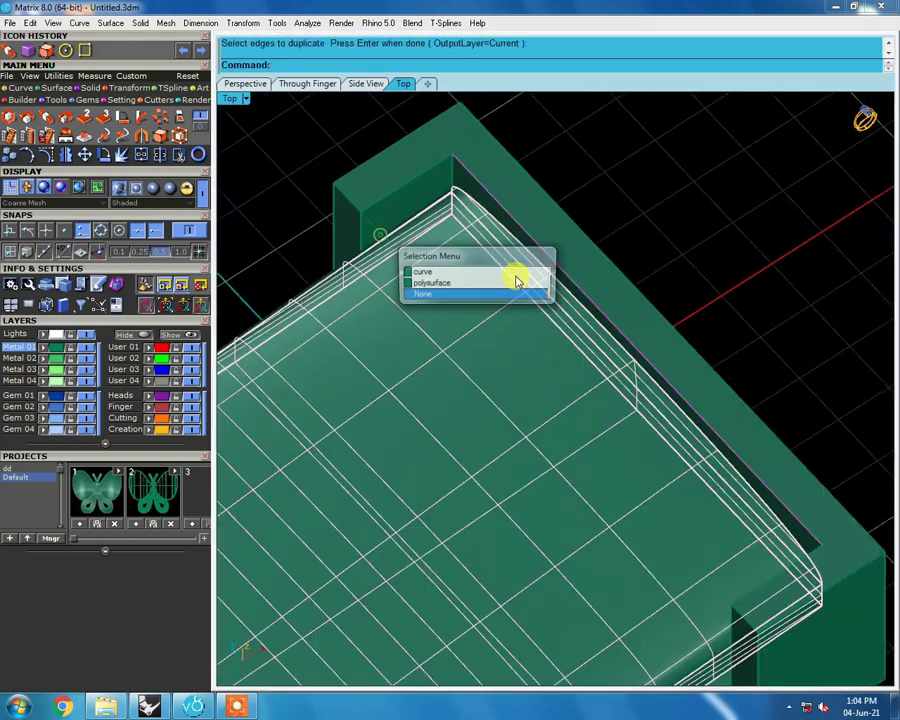
click(455, 266)
mouse_move(455, 266)
right_down()
mouse_move(585, 284)
mouse_move(570, 317)
mouse_move(584, 297)
mouse_move(626, 427)
right_up()
Step: Hide the tall box and the flat lower body
scroll(566, 337, up, 3)
click(566, 337)
click(626, 427)
key(ctrl+h)
click(578, 485)
key(ctrl+h)
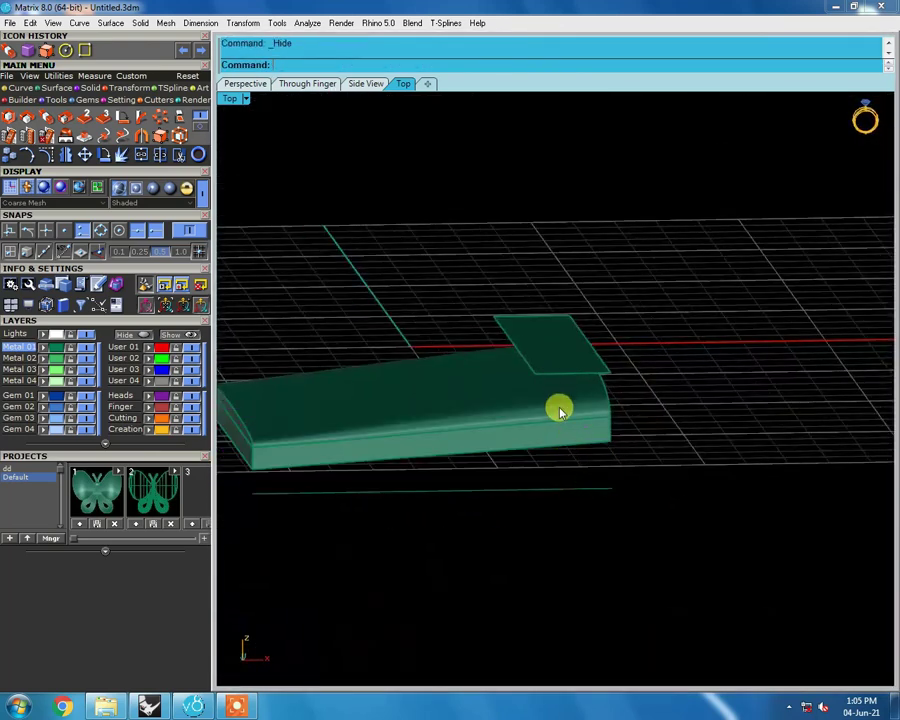
Step: Offset the remaining surface downward into a solid with OffsetSrf
key(ctrl+F2)
mouse_move(570, 320)
right_down()
mouse_move(603, 358)
mouse_move(580, 396)
right_up()
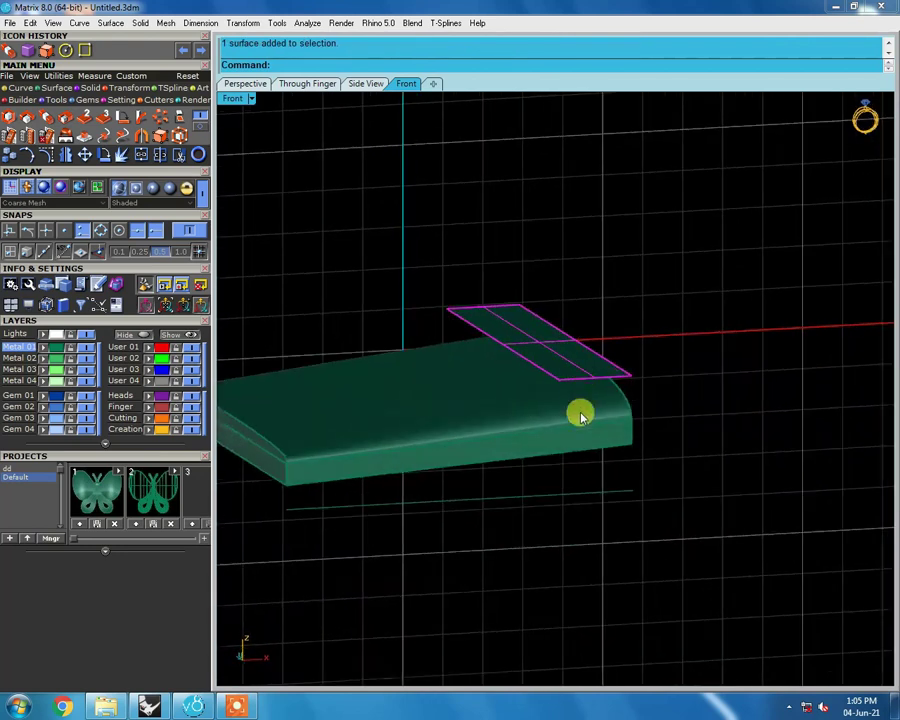
key(ctrl+F2)
text(OffsetSrf)
key(Return)
click(604, 392)
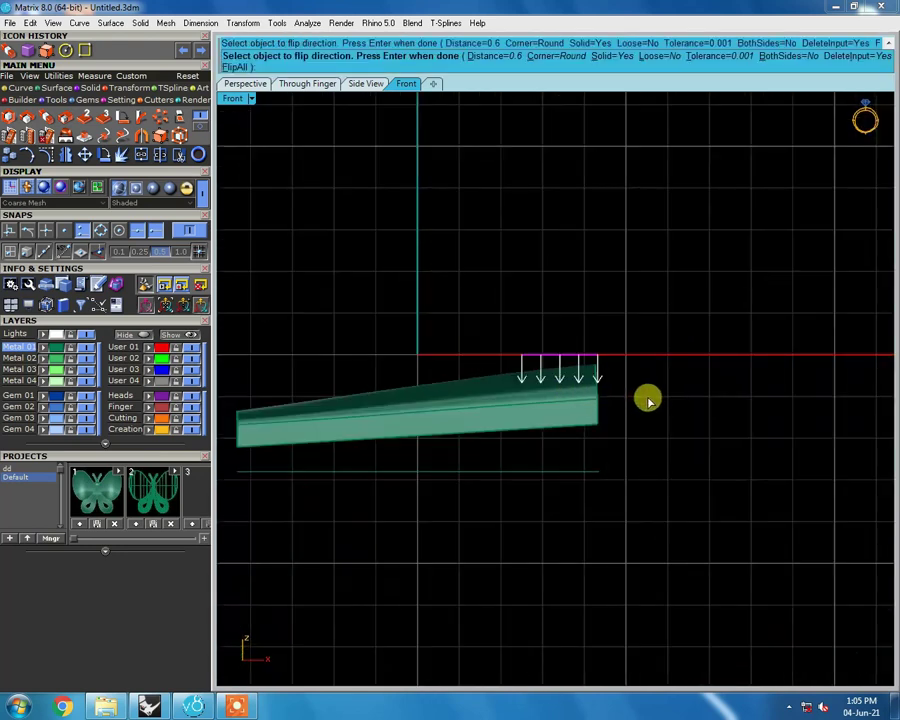
key(Return)
mouse_move(642, 394)
right_down()
mouse_move(596, 346)
mouse_move(566, 398)
right_up()
key(ctrl+F2)
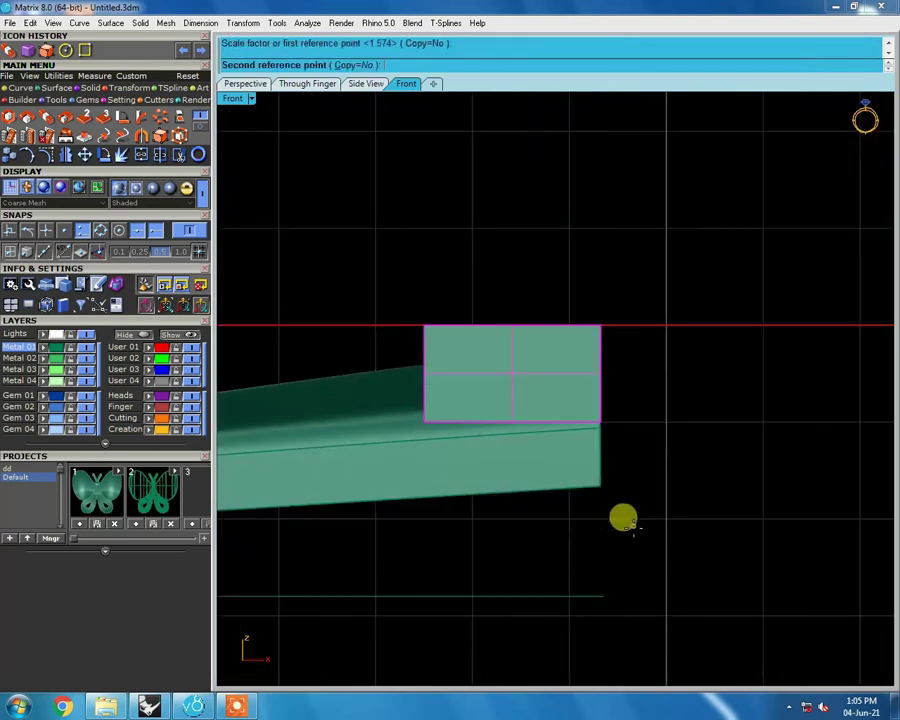
Step: Stretch the solid taller using one-direction scaling
click(600, 463)
right_click(586, 458)
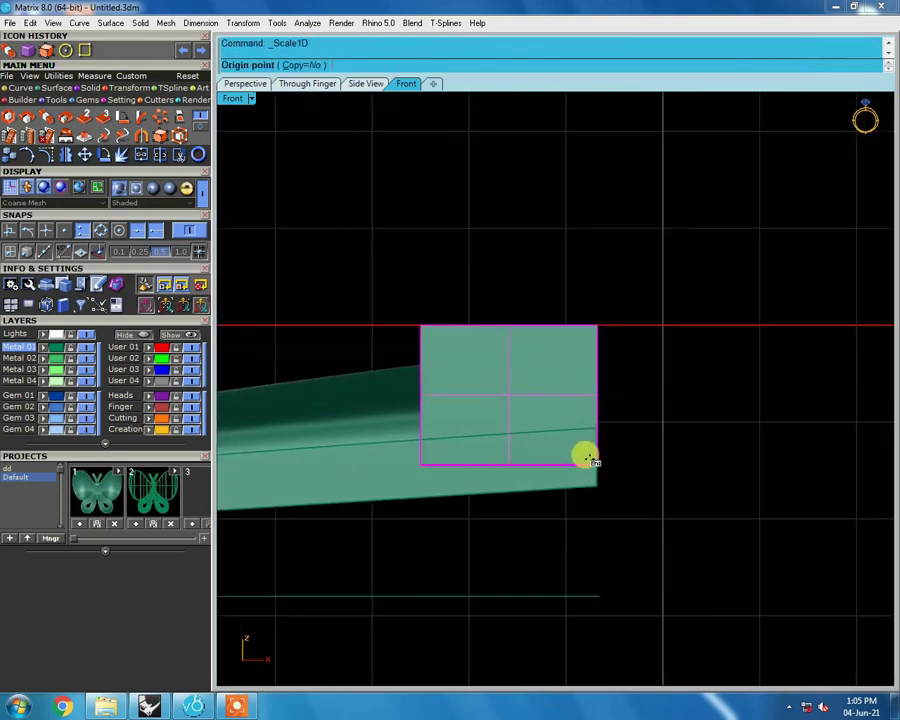
click(612, 180)
click(640, 318)
mouse_move(645, 315)
right_down()
mouse_move(765, 305)
mouse_move(592, 336)
mouse_move(583, 355)
right_up()
Step: Select the solid and zoom in on it in a shaded front view
click(579, 316)
key(ctrl+F3)
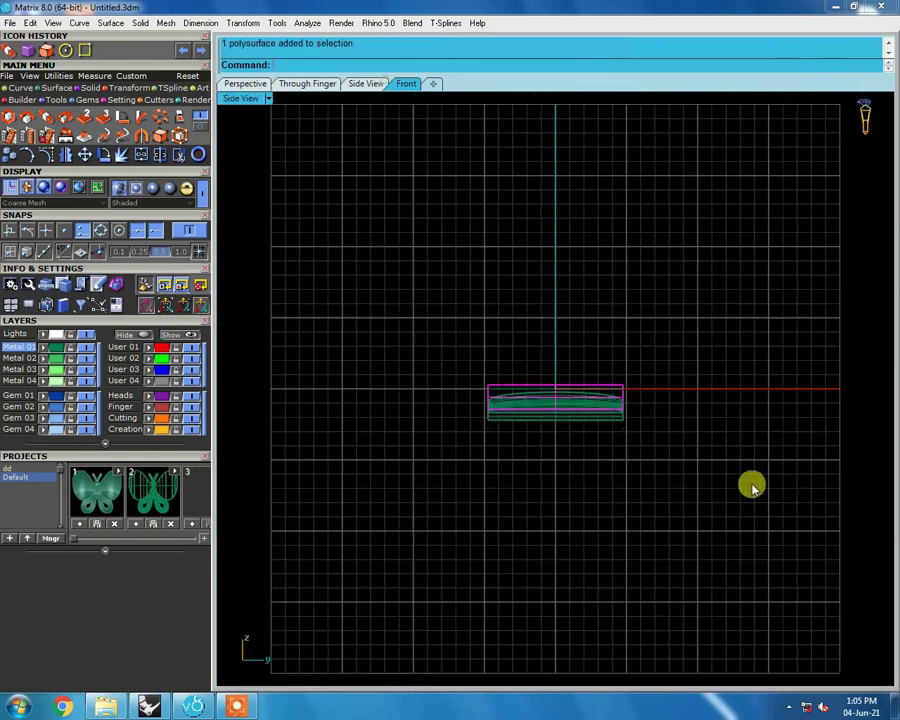
key(ctrl+alt+s)
key(ctrl+F2)
scroll(614, 374, up, 5)
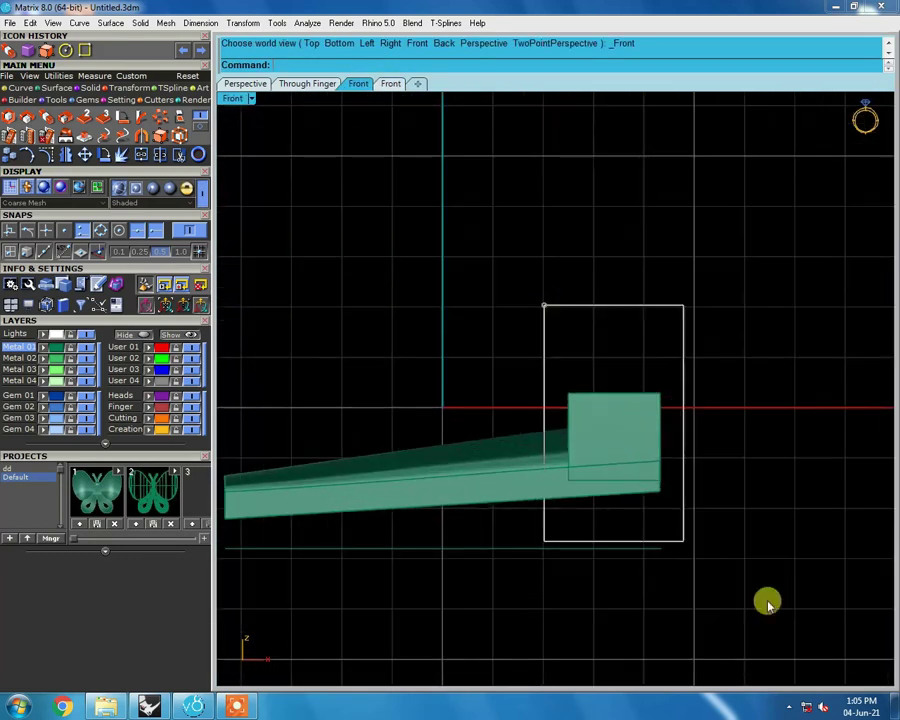
Step: Delete the box outline and the two leftover helper curves
ctrl+click(585, 423)
right_drag(585, 423, 603, 356)
key(Delete)
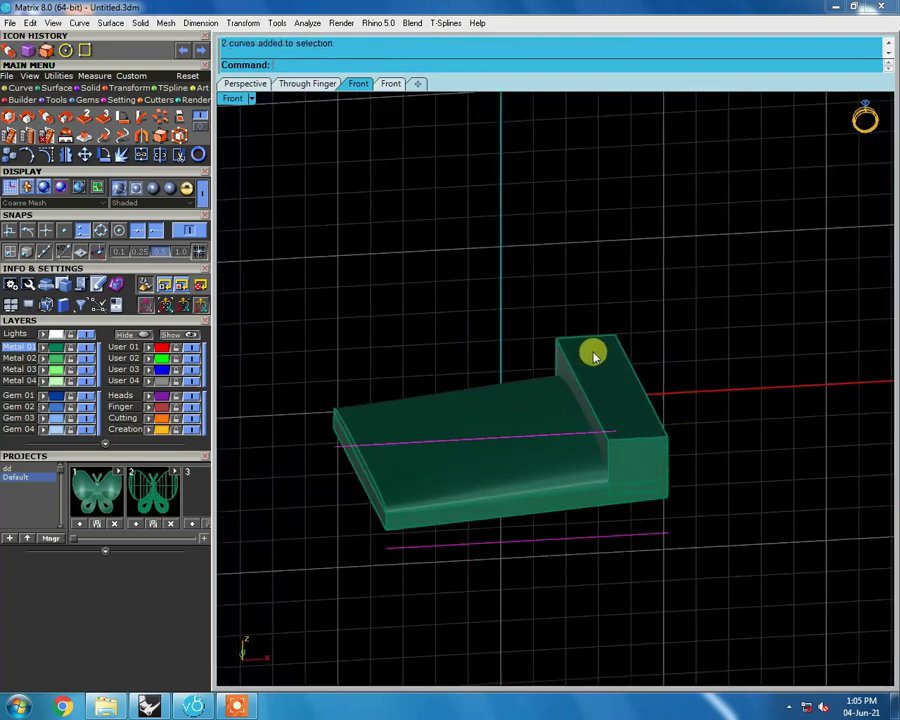
key(Delete)
scroll(610, 385, up, 3)
scroll(600, 400, up, 3)
Step: Measure the tall block's width (1.82) with an aligned dimension in wireframe front view
click(580, 400)
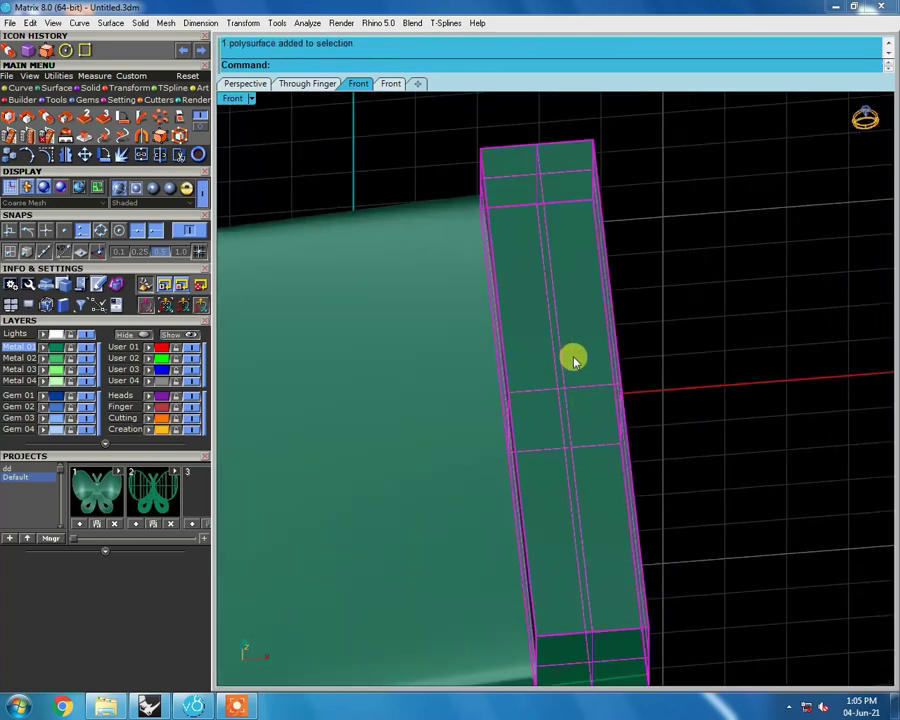
right_drag(574, 360, 598, 373)
key(ctrl+F2)
key(ctrl+alt+w)
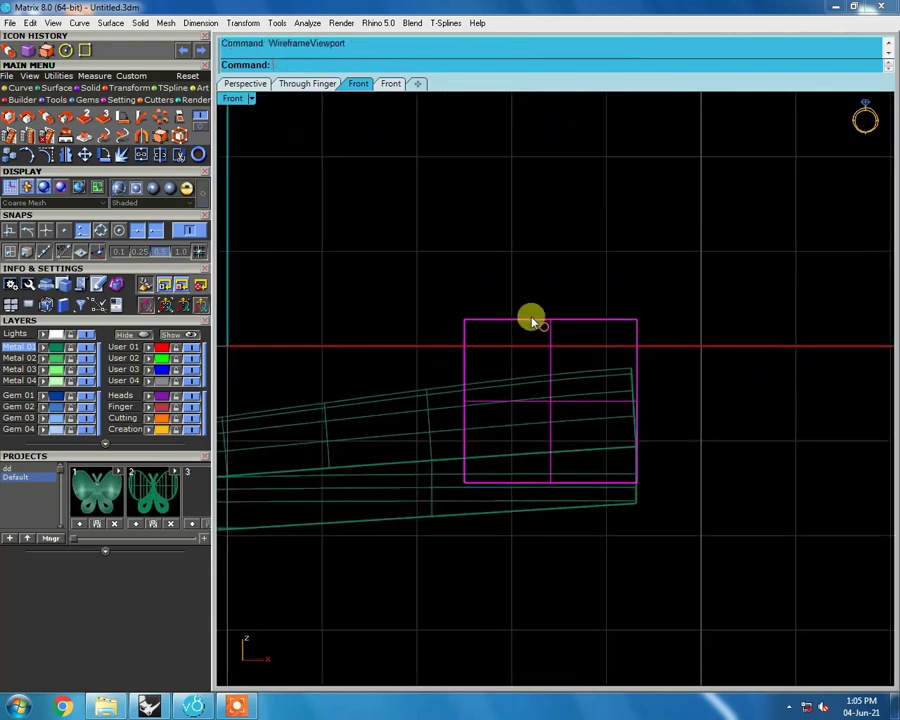
scroll(530, 317, up, 2)
click(427, 324)
click(692, 321)
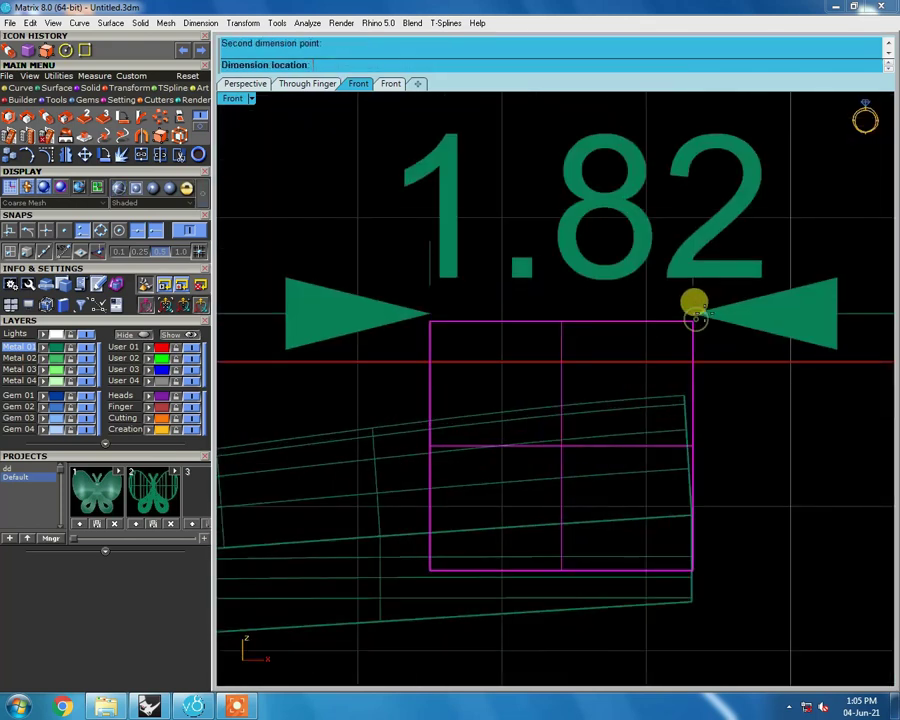
key(Escape)
click(694, 321)
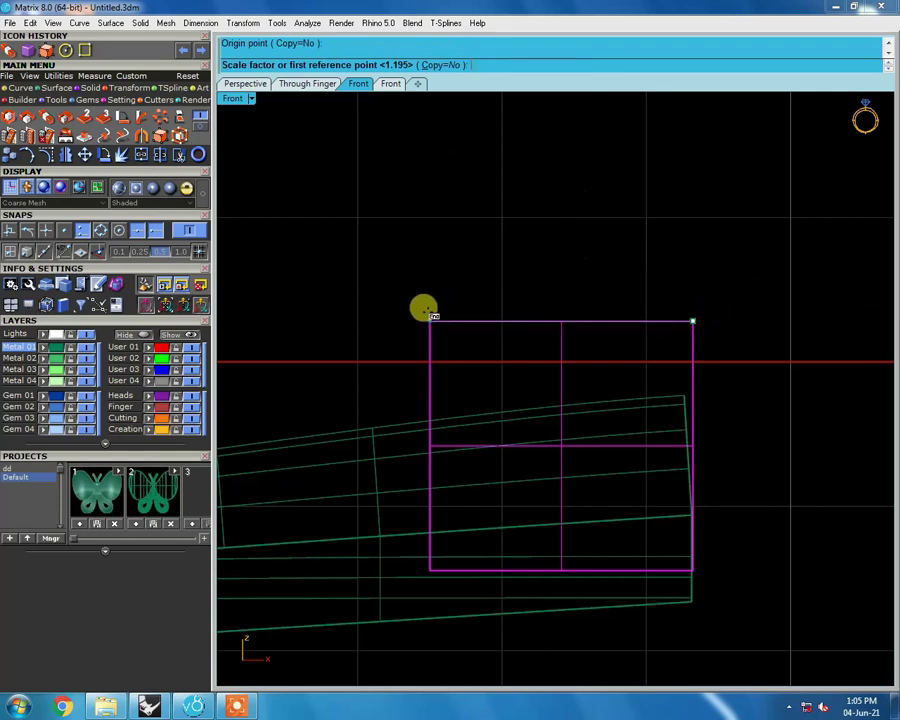
key(Escape)
key(Escape)
Step: Extract the block's top face and delete it, leaving the block open on top
mouse_move(464, 301)
right_down()
mouse_move(550, 357)
mouse_move(585, 337)
right_up()
key(ctrl+alt+s)
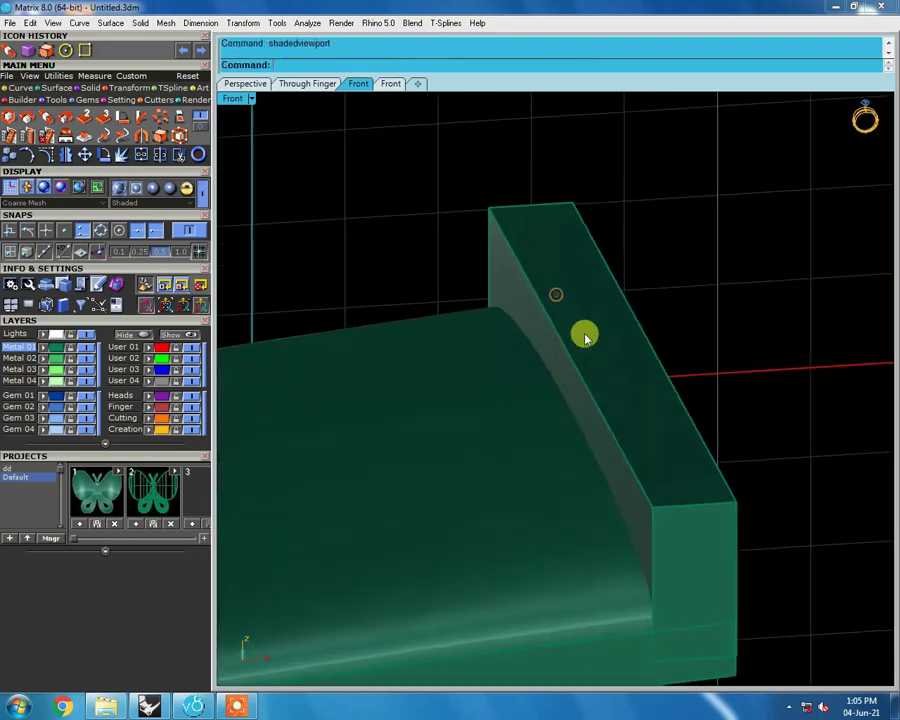
click(590, 329)
key(Return)
key(Delete)
text(Bl)
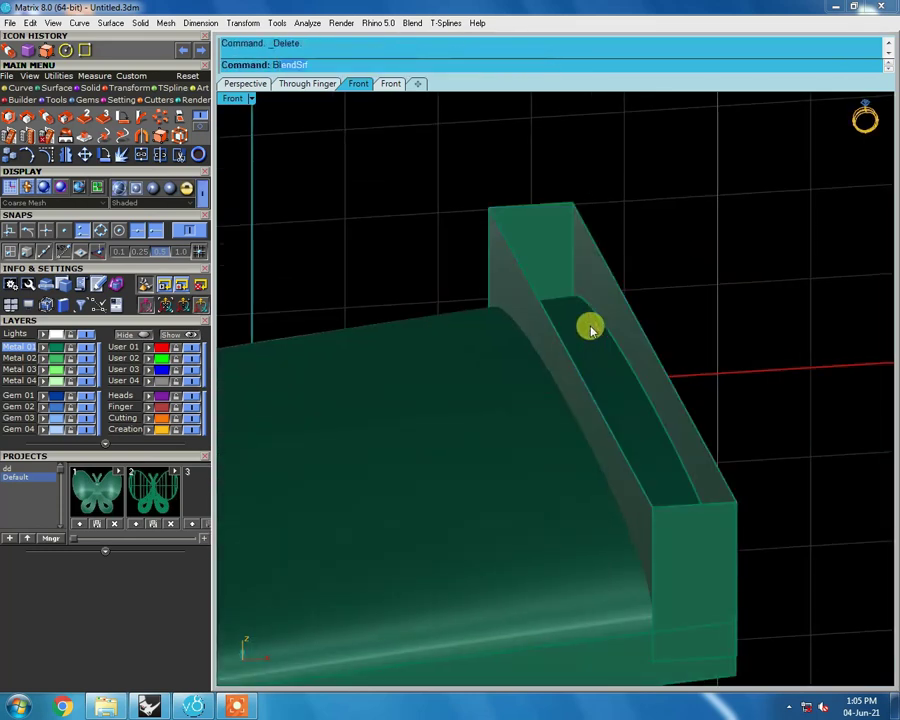
Step: Blend the block's two top edges into a rounded cap with bulge .4, redoing the first attempt
key(Return)
click(520, 256)
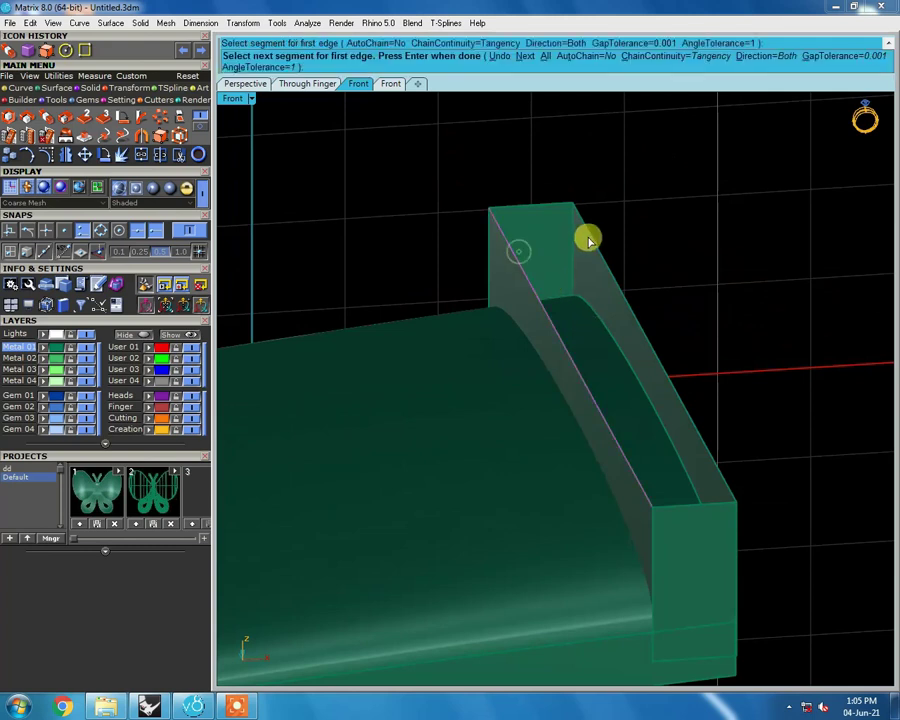
key(Return)
click(586, 236)
key(Return)
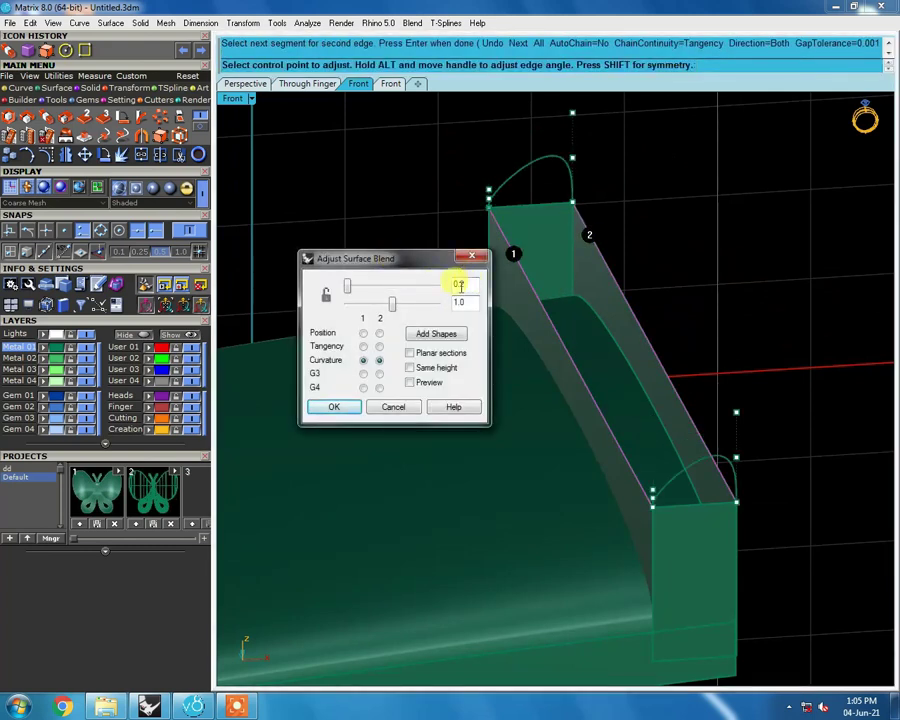
key(Return)
key(ctrl+z)
key(Return)
click(502, 240)
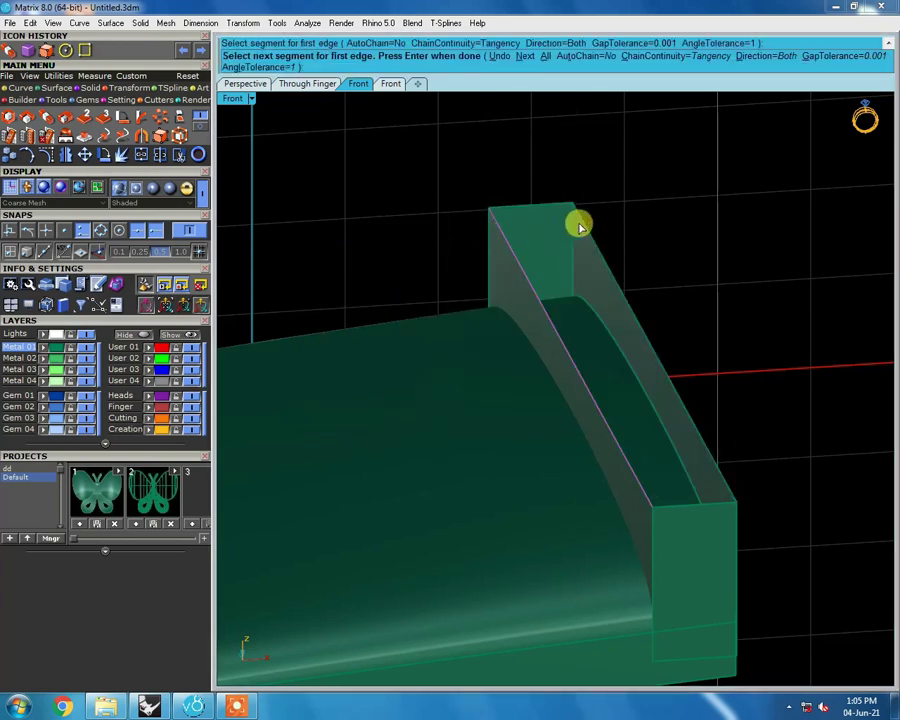
key(Return)
click(574, 223)
key(Return)
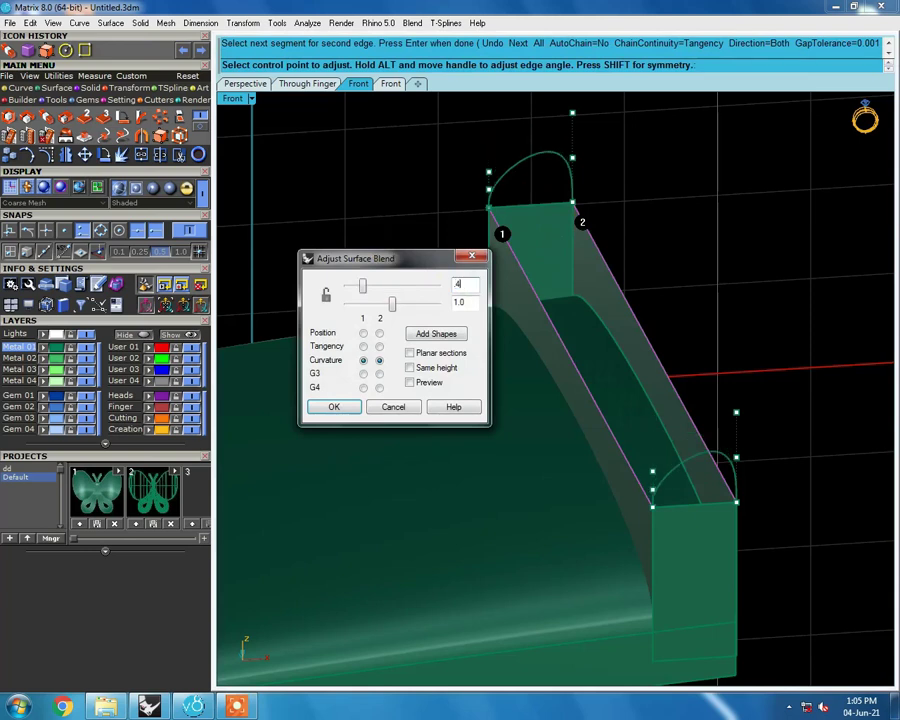
key(Return)
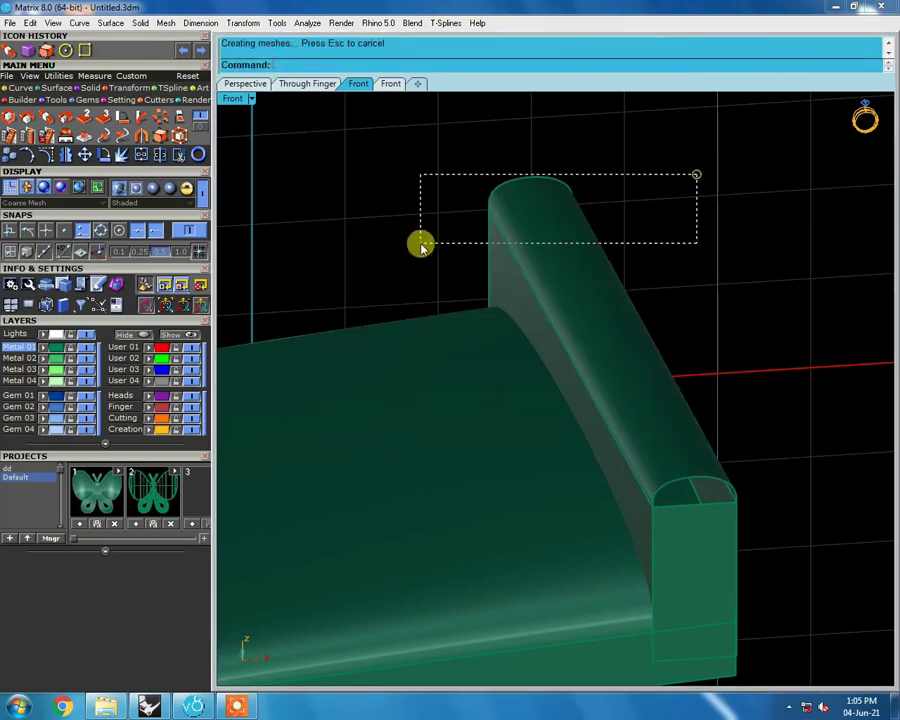
Step: Select the blend with the block, then pick the rounded upright in Front view
drag(421, 244, 476, 242)
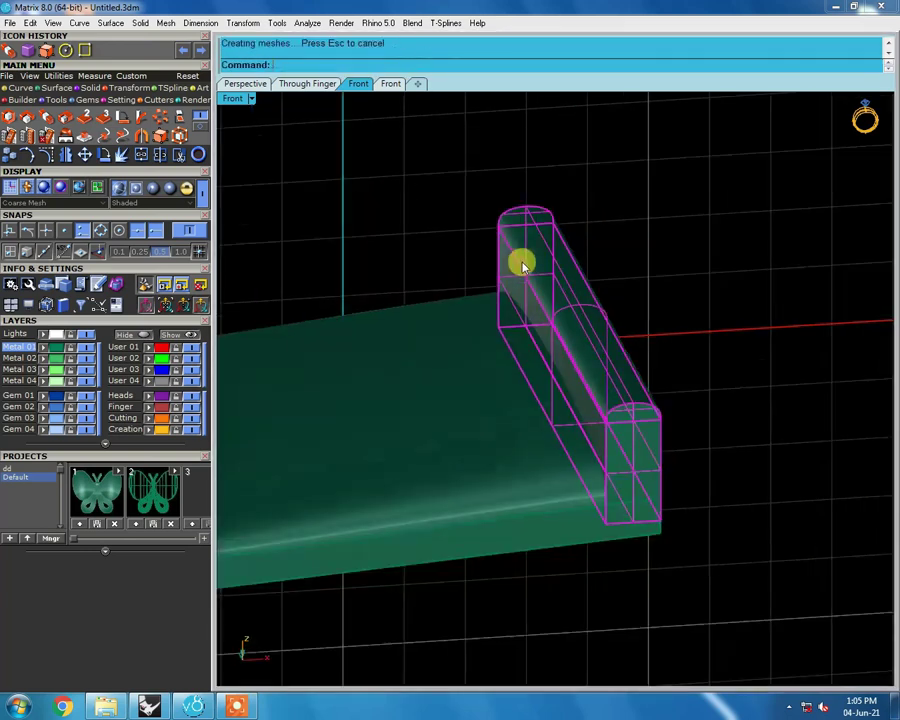
key(Escape)
click(583, 395)
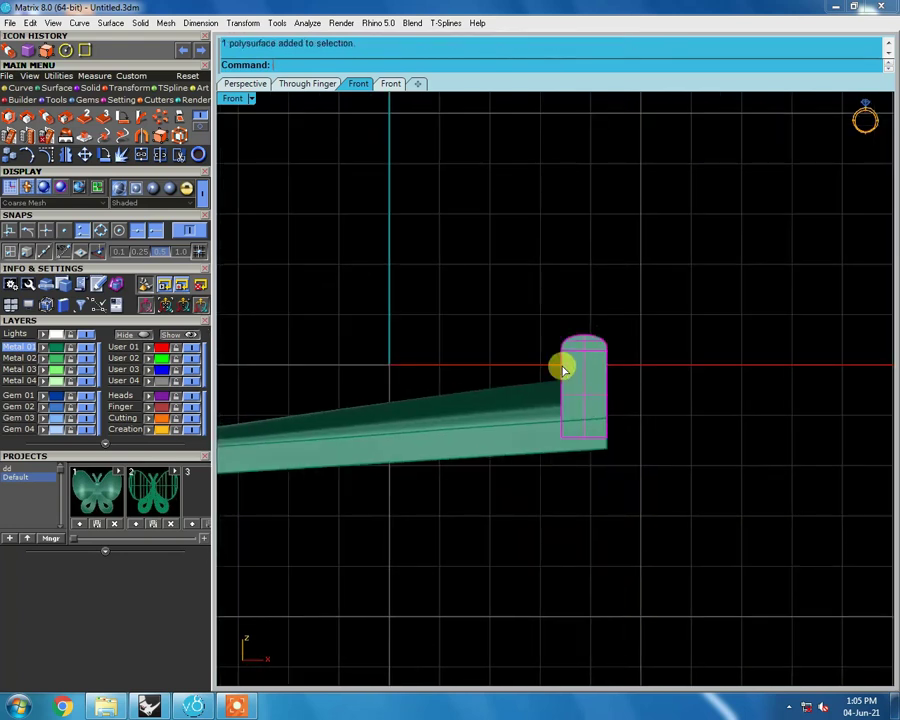
Step: Place a copy of the upright beside the original at the plate's end
key(ctrl+alt+w)
scroll(590, 405, up, 2)
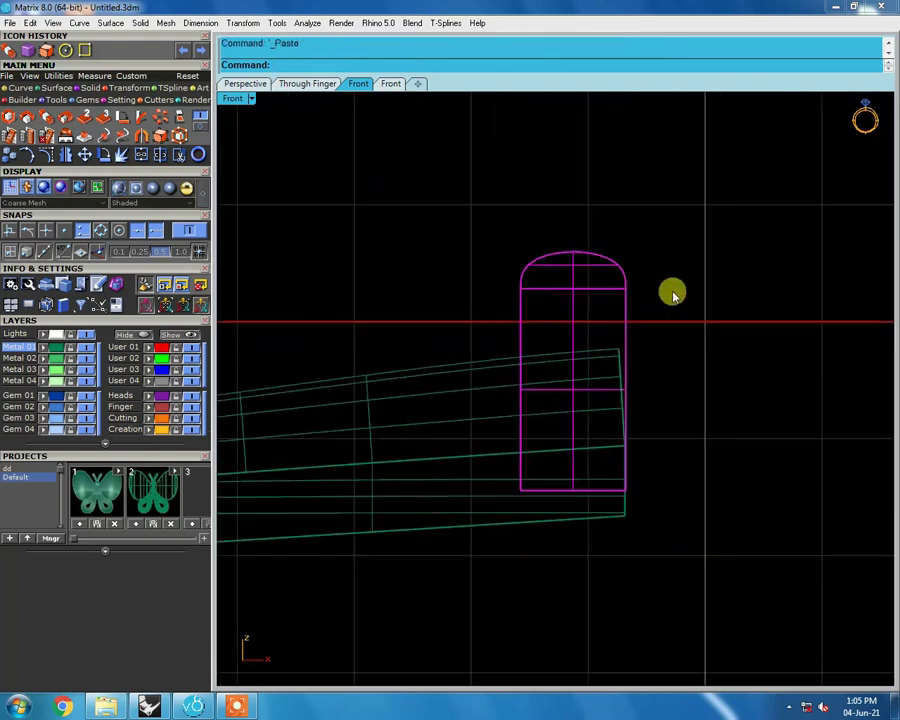
click(672, 286)
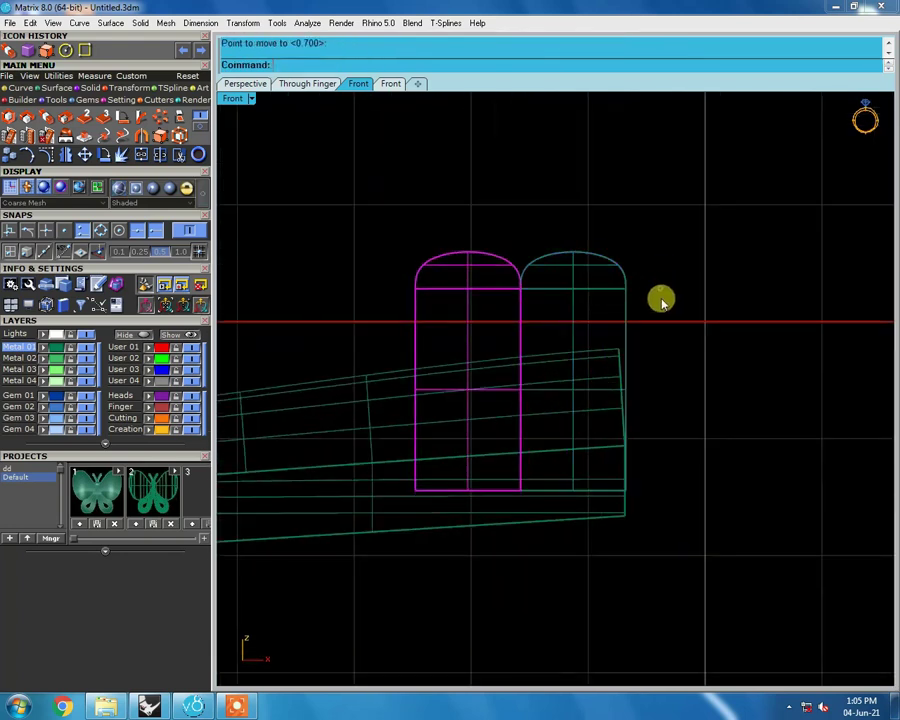
key(ctrl+alt+s)
mouse_move(596, 288)
right_down()
mouse_move(675, 386)
mouse_move(590, 352)
right_up()
Step: Group the upright piece with the plate
click(593, 348)
shift+click(481, 347)
key(ctrl+g)
Step: Show the hidden chain links and move them 25 units away from the part
mouse_move(613, 554)
right_down()
mouse_move(629, 454)
mouse_move(593, 410)
right_up()
click(603, 460)
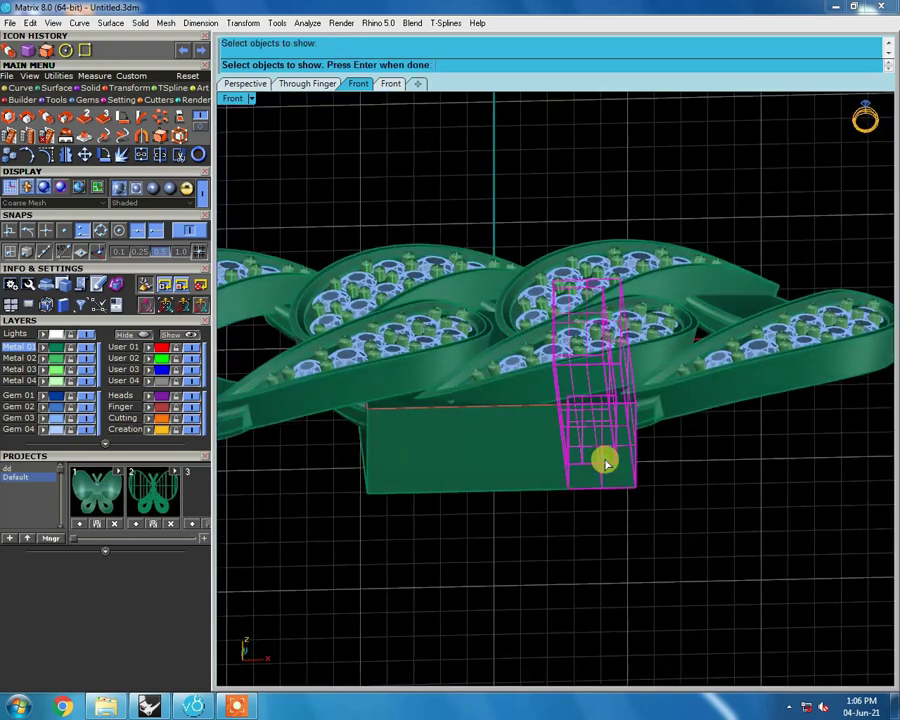
click(595, 458)
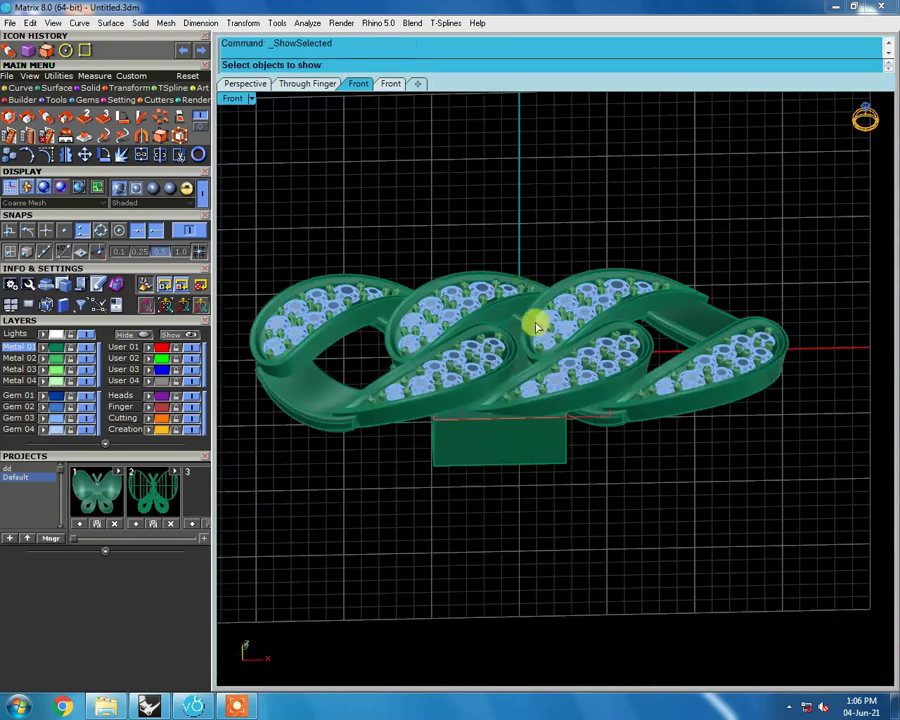
click(436, 283)
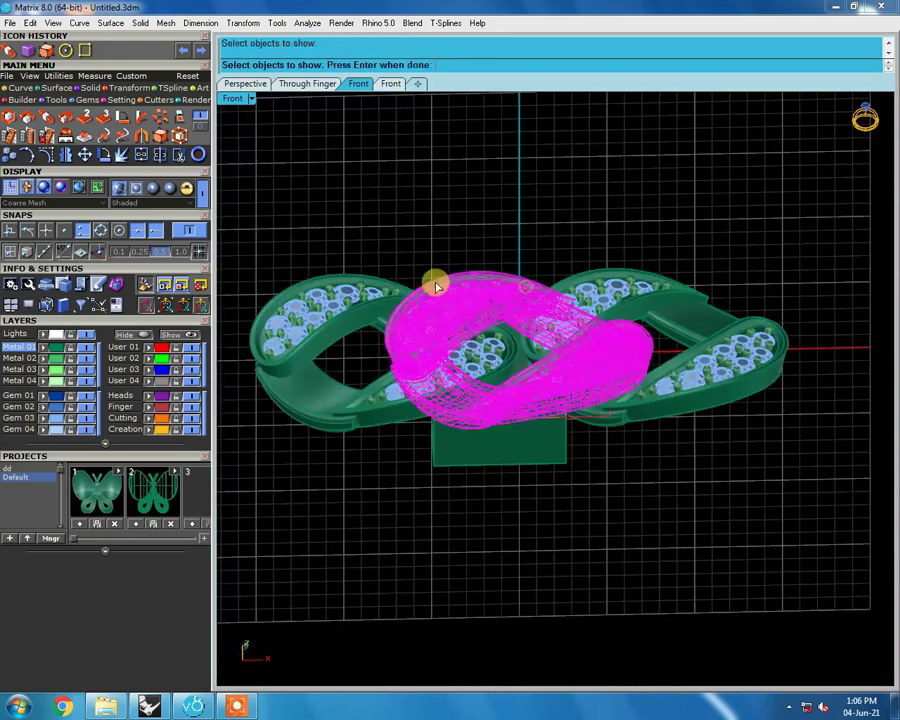
click(629, 297)
key(Return)
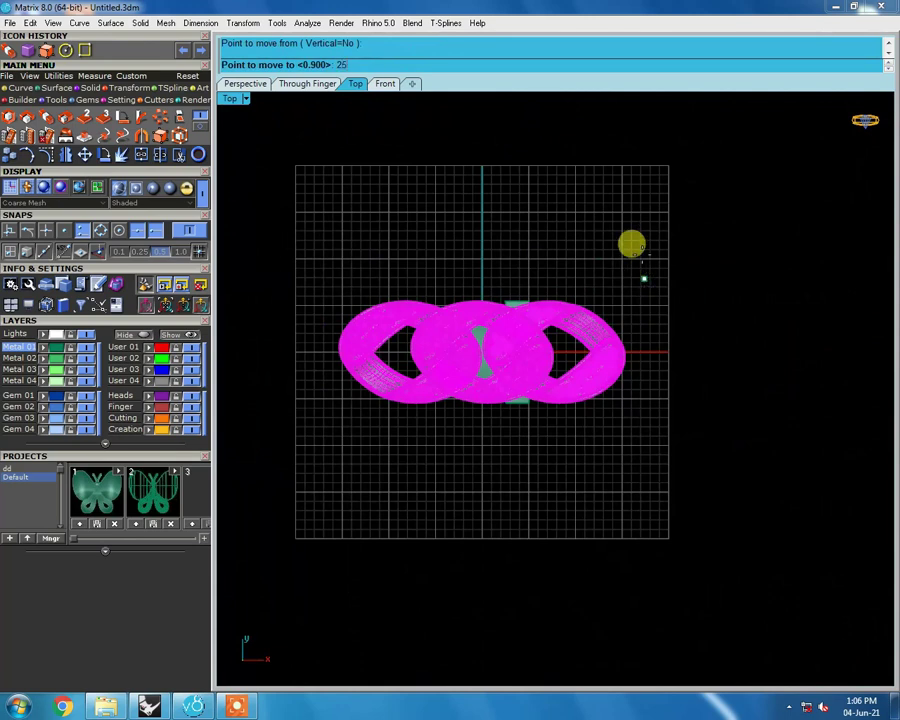
key(Return)
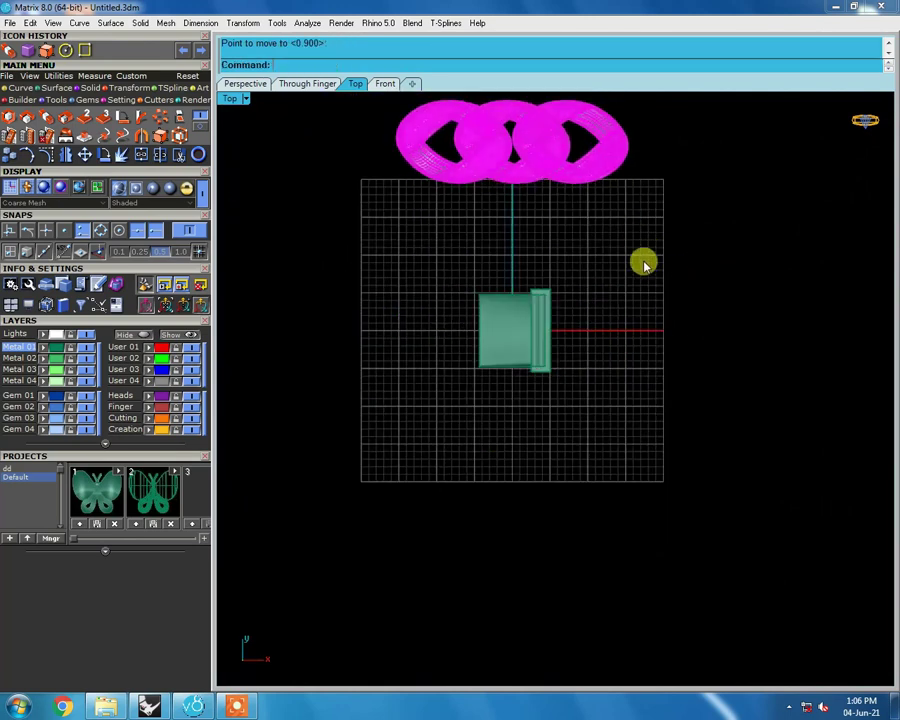
Step: Select the chain links and delete them
drag(766, 242, 358, 92)
key(Delete)
scroll(553, 333, up, 10)
Step: Group the rounded backrest with the lower sloping slab
mouse_move(540, 456)
right_down()
mouse_move(562, 296)
mouse_move(544, 356)
right_up()
key(ctrl+a)
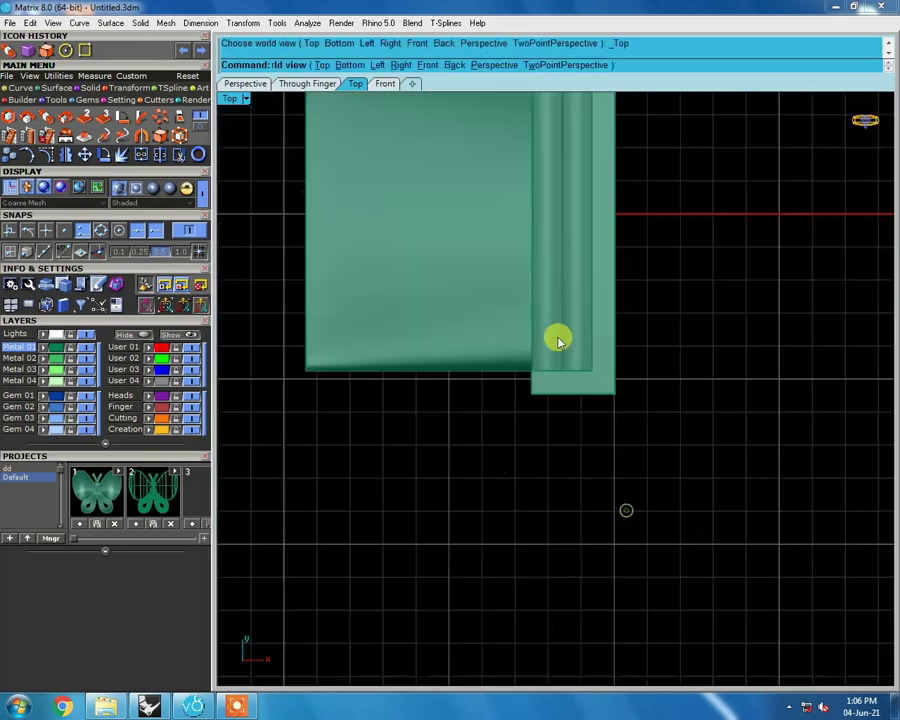
right_drag(570, 580, 543, 378)
key(ctrl+a)
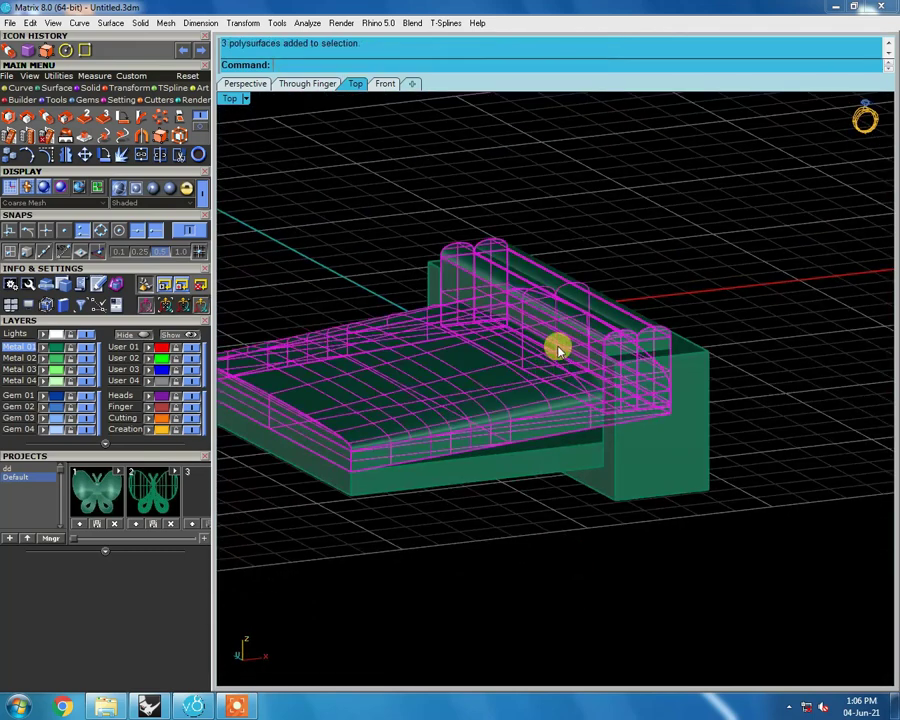
click(577, 462)
shift+click(623, 462)
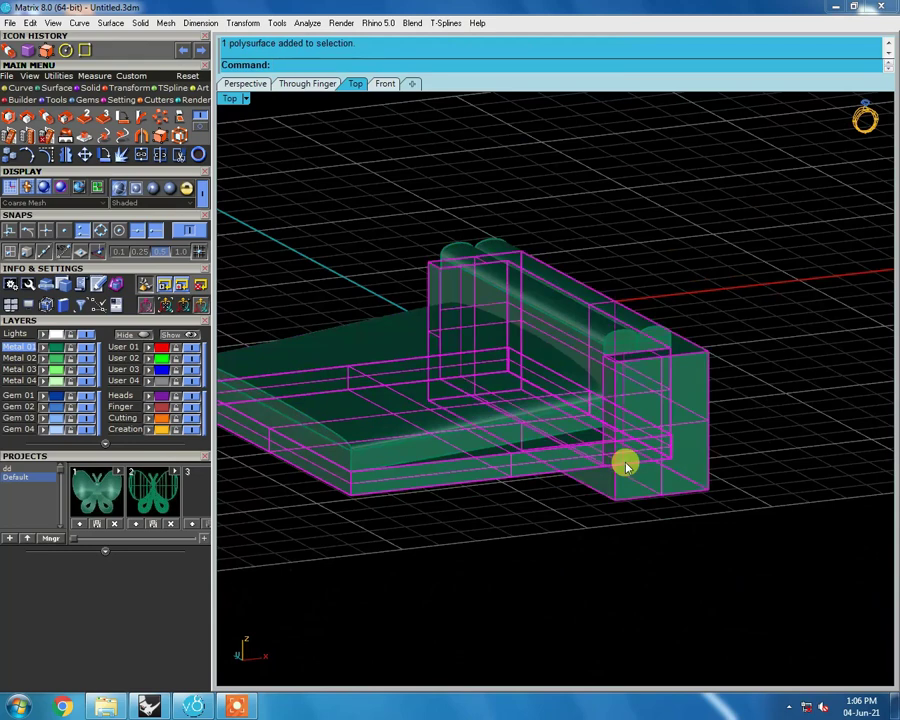
key(ctrl+g)
click(615, 518)
click(618, 460)
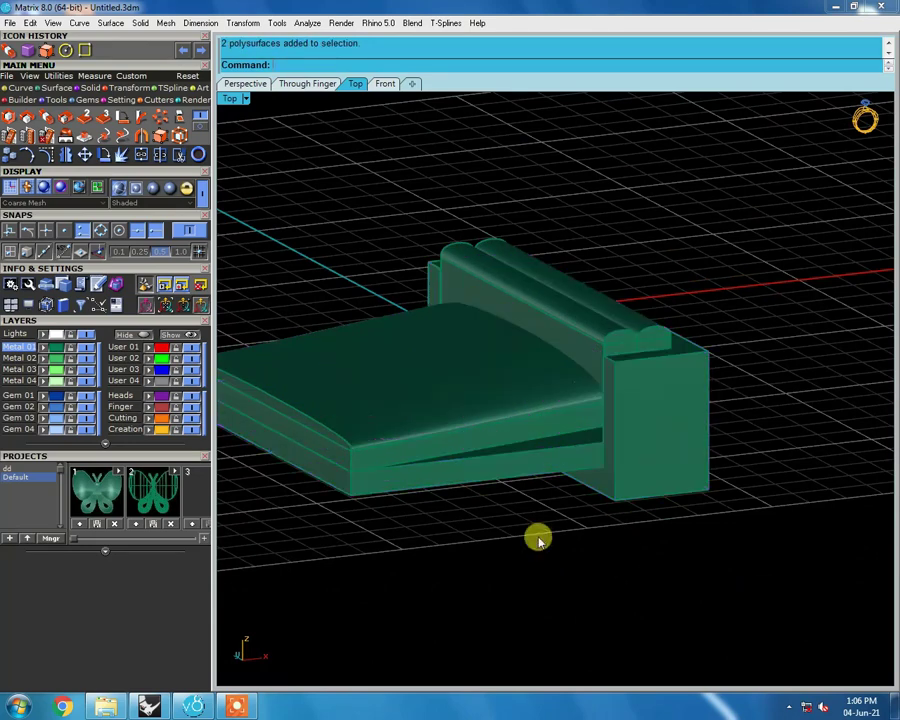
Step: Redisplay the hidden outer box and switch to Top view
key(ctrl+shift+h)
scroll(560, 436, up, 5)
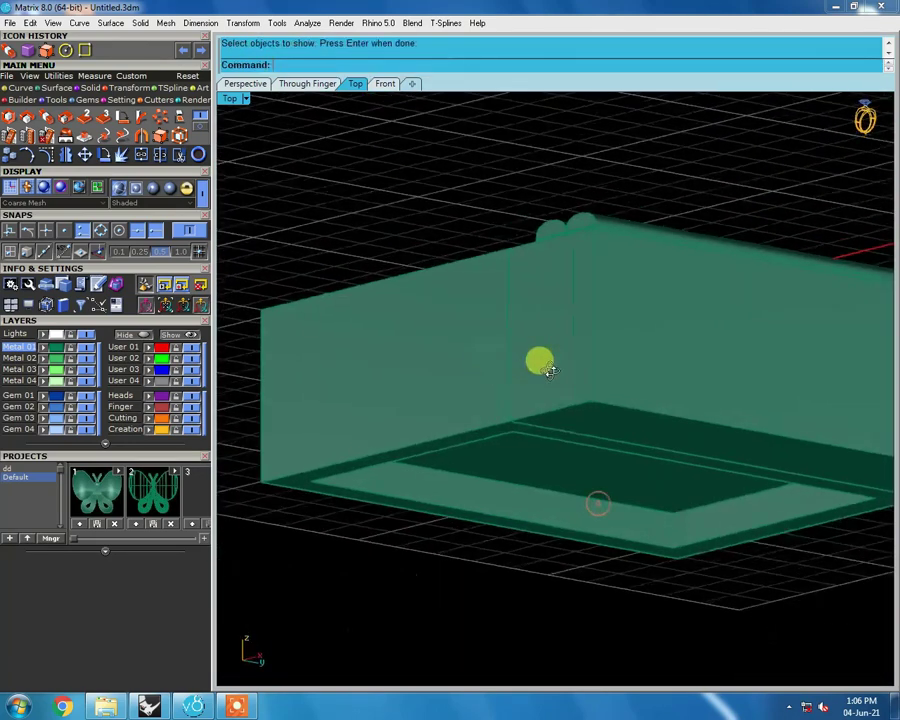
key(ctrl+shift+t)
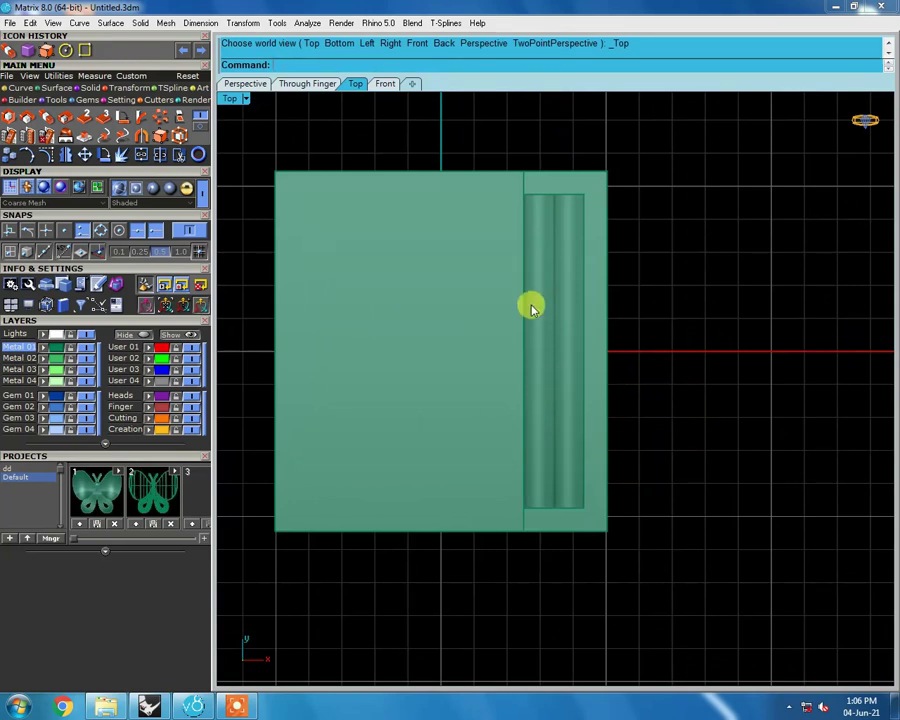
Step: Select the outer box and hide it again
key(ctrl+a)
scroll(560, 305, up, 2)
scroll(647, 227, up, 1)
scroll(578, 291, down, 2)
ctrl+shift+right_drag(578, 291, 537, 286)
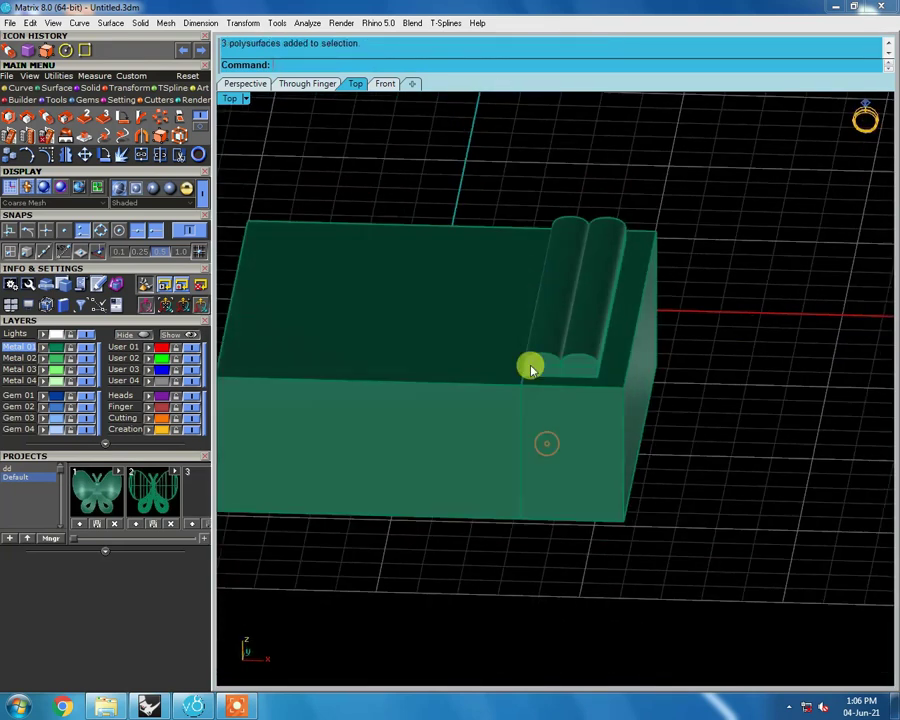
click(537, 286)
scroll(508, 376, up, 2)
key(ctrl+h)
scroll(773, 352, up, 2)
scroll(763, 296, down, 3)
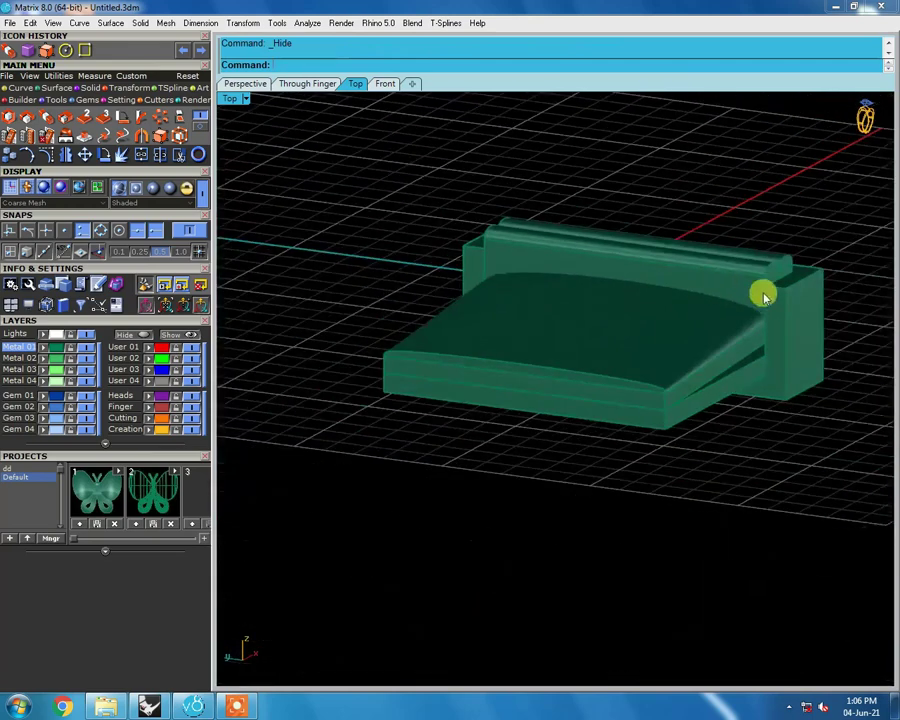
Step: Move from Top to Front view and undo an accidental move of the parts
ctrl+shift+right_drag(763, 296, 743, 426)
scroll(640, 358, up, 2)
key(ctrl+F1)
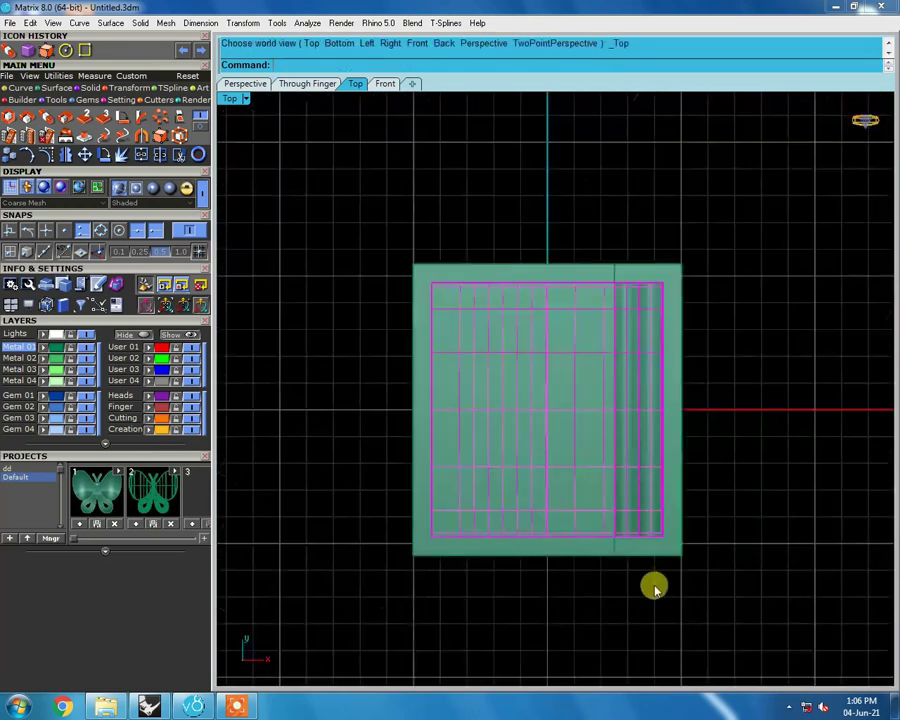
key(ctrl+F2)
scroll(611, 416, up, 2)
right_drag(699, 297, 491, 356)
mouse_move(491, 356)
mouse_down()
mouse_move(820, 372)
mouse_move(820, 392)
mouse_up()
scroll(629, 376, down, 2)
mouse_move(629, 376)
ctrl+shift+right_down()
mouse_move(686, 433)
mouse_move(602, 355)
ctrl+shift+right_up()
key(ctrl+F2)
key(ctrl+alt+w)
key(ctrl+z)
key(Escape)
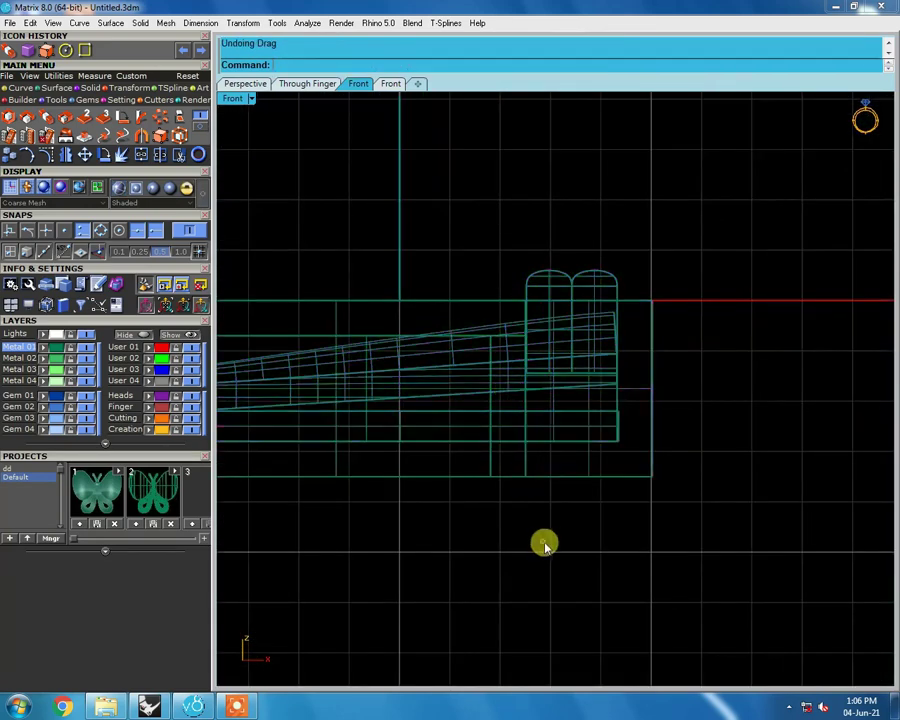
Step: Select the ring's shank and heads and hide them
scroll(500, 340, down, 2)
key(ctrl+alt+s)
click(494, 336)
key(ctrl+alt+w)
scroll(534, 343, up, 2)
scroll(534, 343, up, 2)
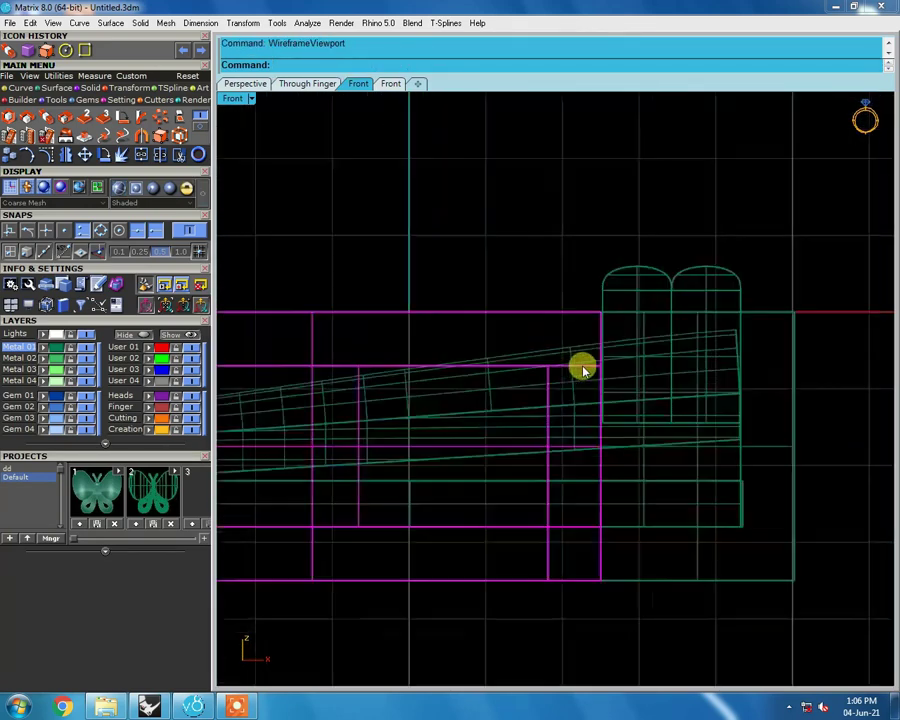
scroll(580, 367, up, 1)
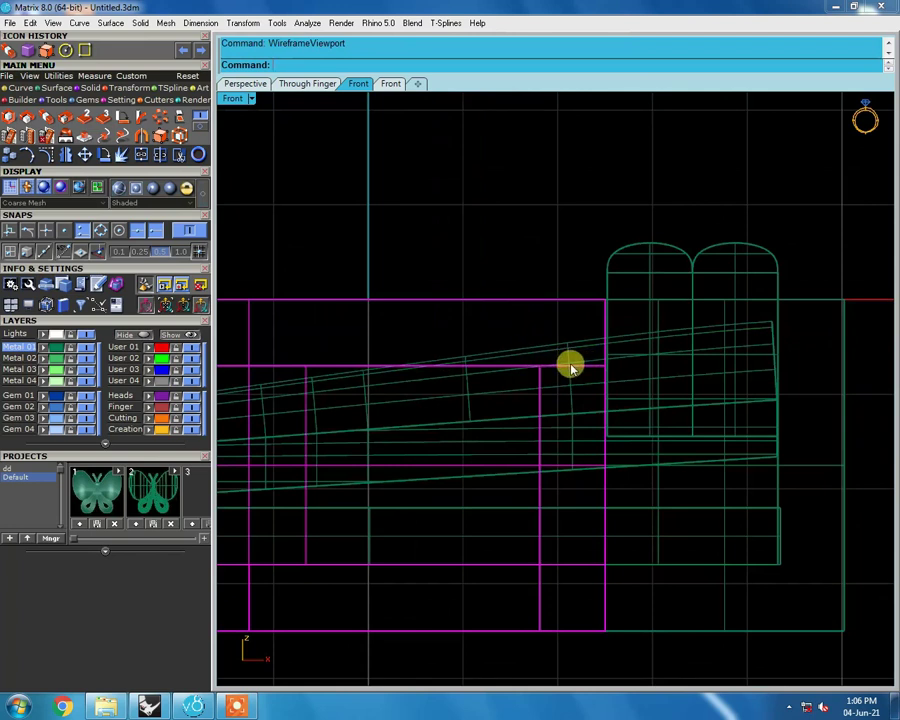
click(570, 367)
scroll(562, 350, down, 2)
scroll(540, 360, down, 1)
scroll(553, 365, down, 1)
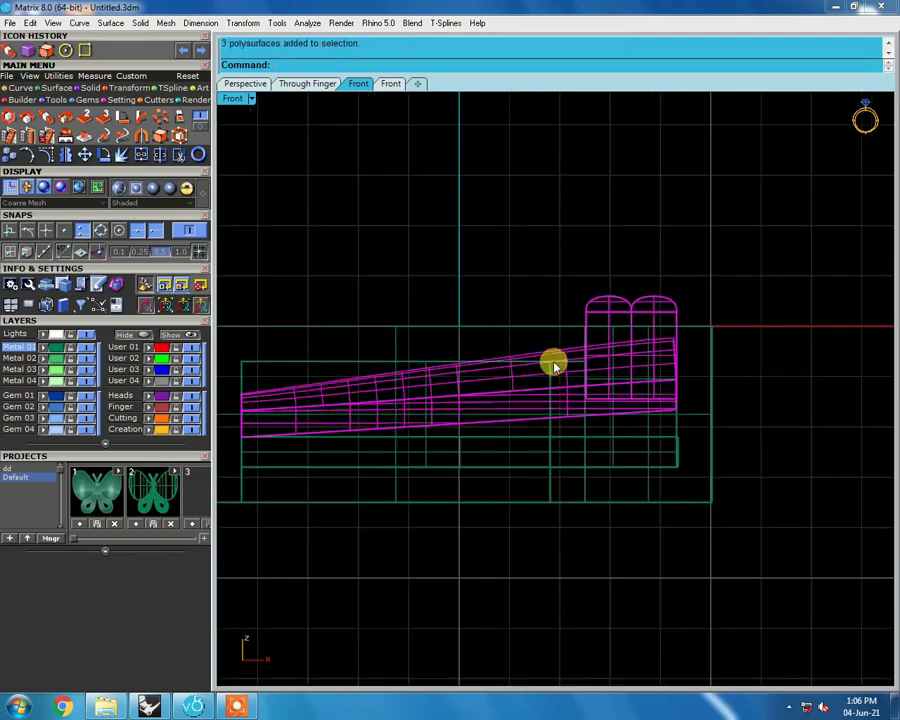
scroll(570, 360, up, 1)
scroll(567, 305, down, 1)
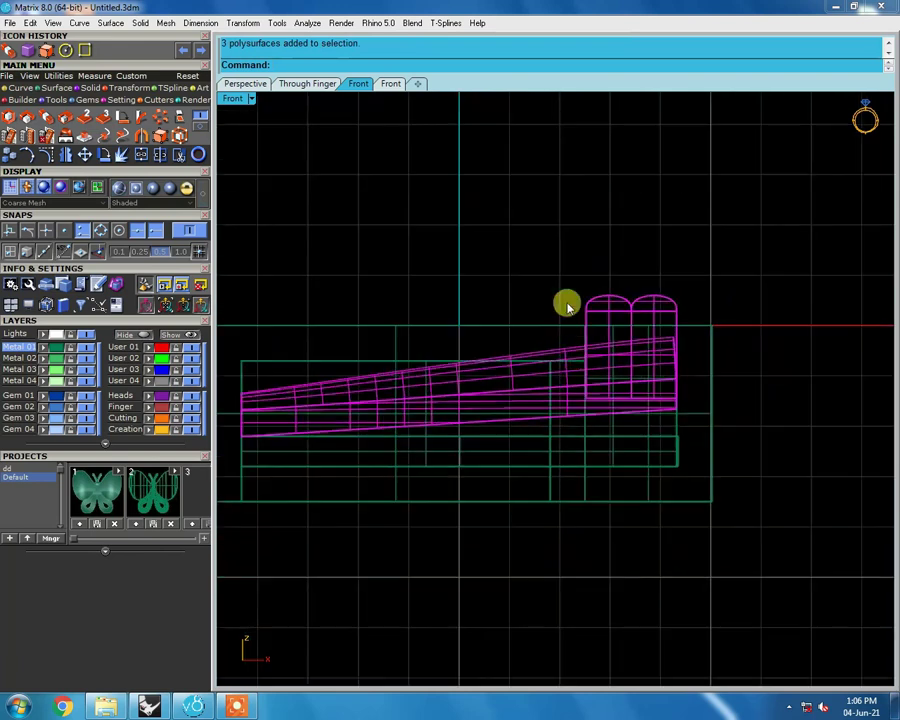
key(ctrl+h)
Step: Return to shaded display and orbit to see the box in 3D
scroll(600, 420, up, 2)
key(ctrl+alt+s)
text(s)
mouse_move(624, 427)
ctrl+shift+right_down()
mouse_move(534, 374)
mouse_move(593, 372)
ctrl+shift+right_up()
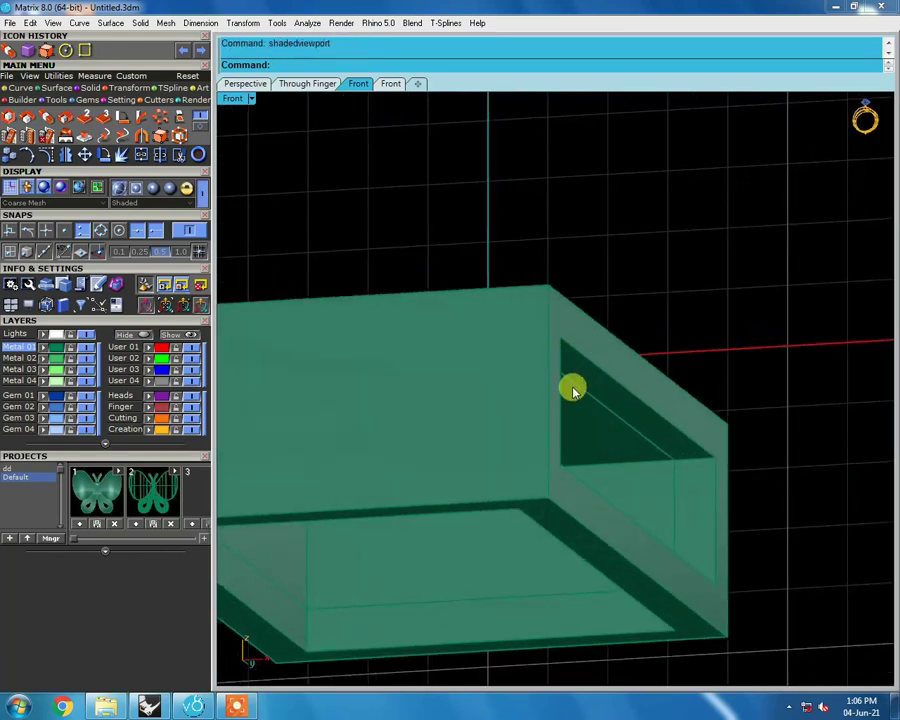
Step: Create a new box from the Builder tools and move it down and right into place
key(ctrl+F2)
key(ctrl+alt+w)
scroll(494, 350, down, 1)
key(ctrl+alt+s)
mouse_move(506, 303)
ctrl+shift+right_down()
mouse_move(693, 382)
mouse_move(389, 433)
ctrl+shift+right_up()
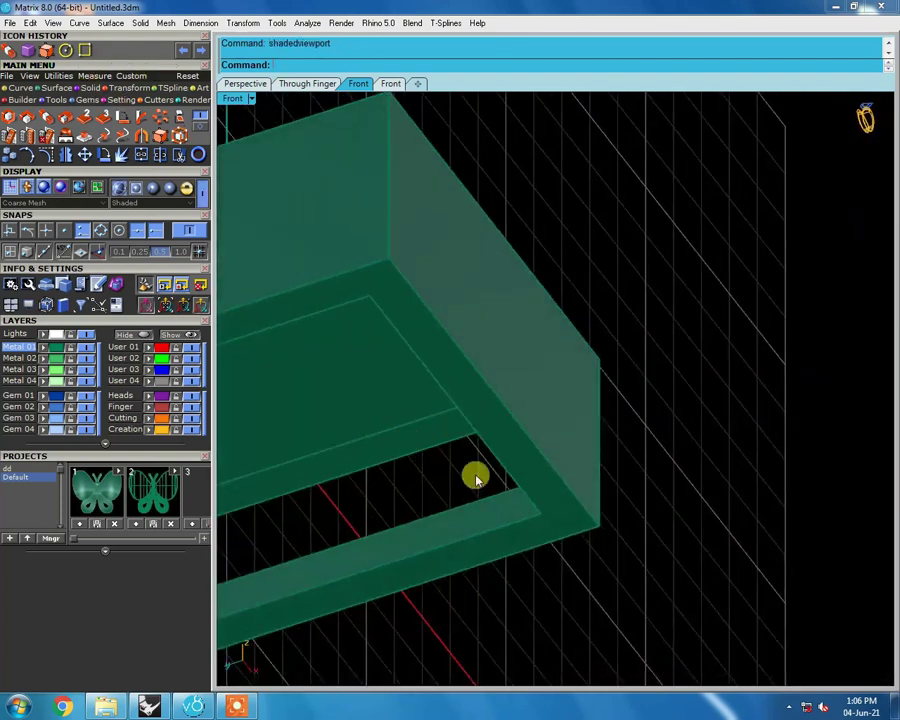
key(ctrl+F2)
key(ctrl+alt+w)
click(20, 100)
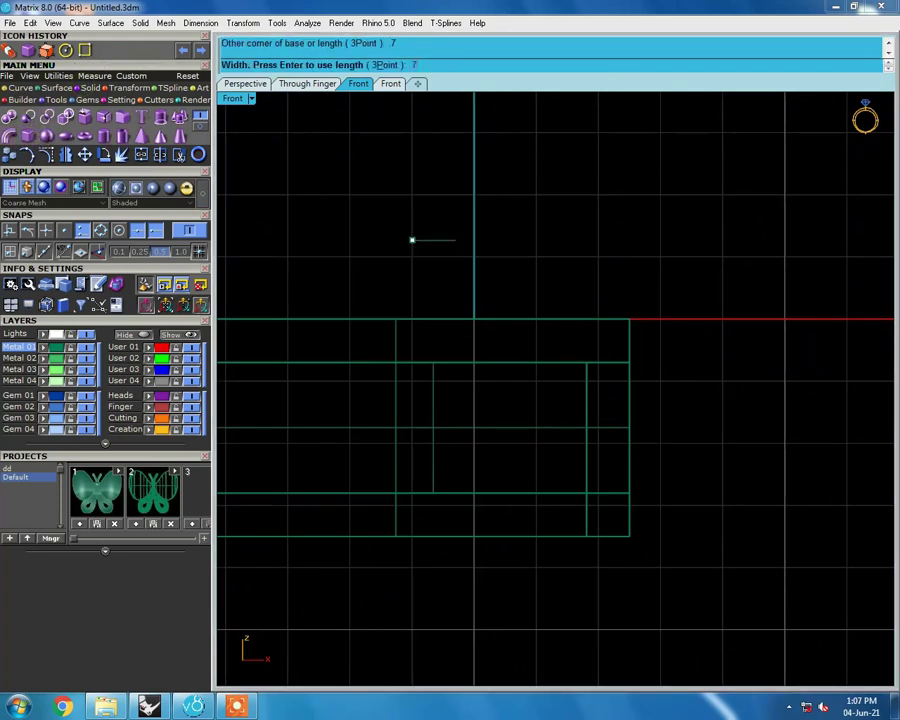
key(Return)
mouse_move(458, 222)
mouse_down()
mouse_move(622, 380)
mouse_move(650, 372)
mouse_move(641, 358)
mouse_move(650, 368)
mouse_up()
scroll(622, 380, up, 3)
scroll(520, 382, up, 3)
Step: Scale the box in Top view, stretching it into a long bar across the case
mouse_move(520, 382)
right_down()
mouse_move(676, 348)
mouse_move(299, 373)
right_up()
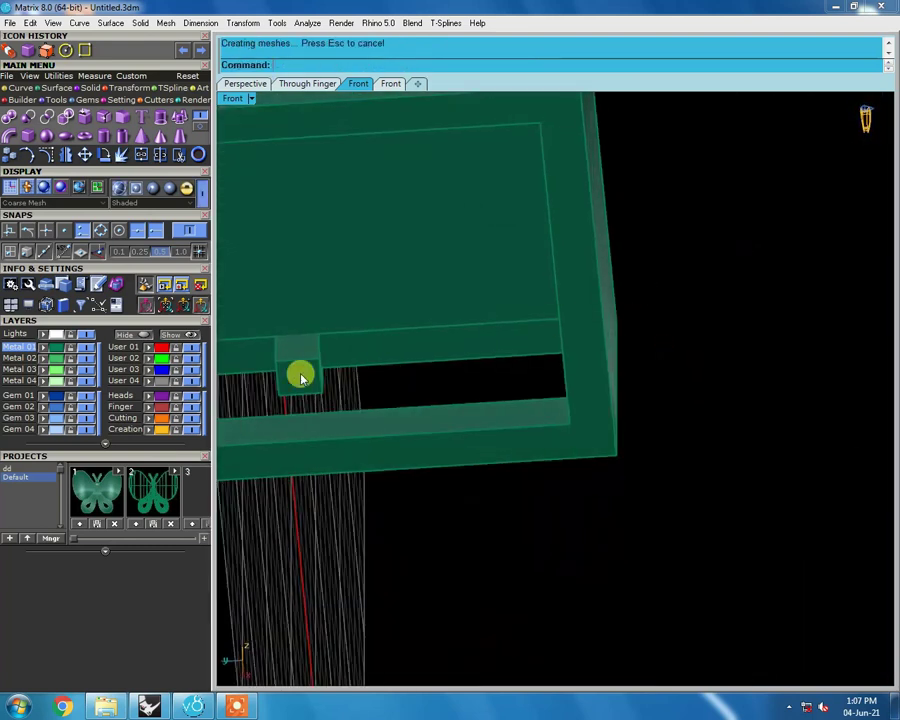
key(ctrl+F2)
key(ctrl+F1)
key(ctrl+alt+w)
right_drag(566, 160, 580, 244)
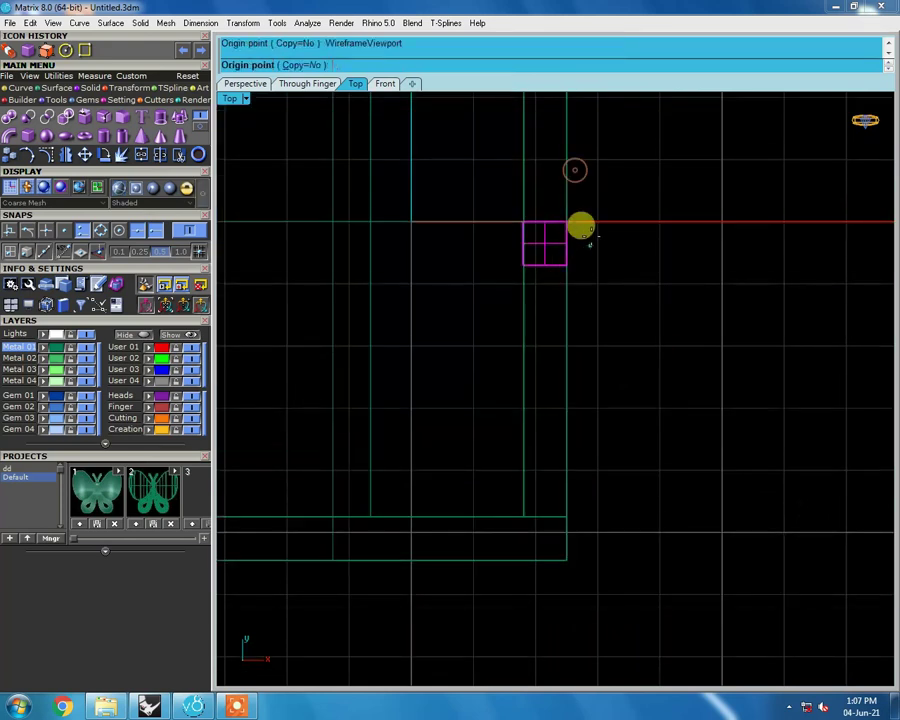
click(586, 221)
click(586, 272)
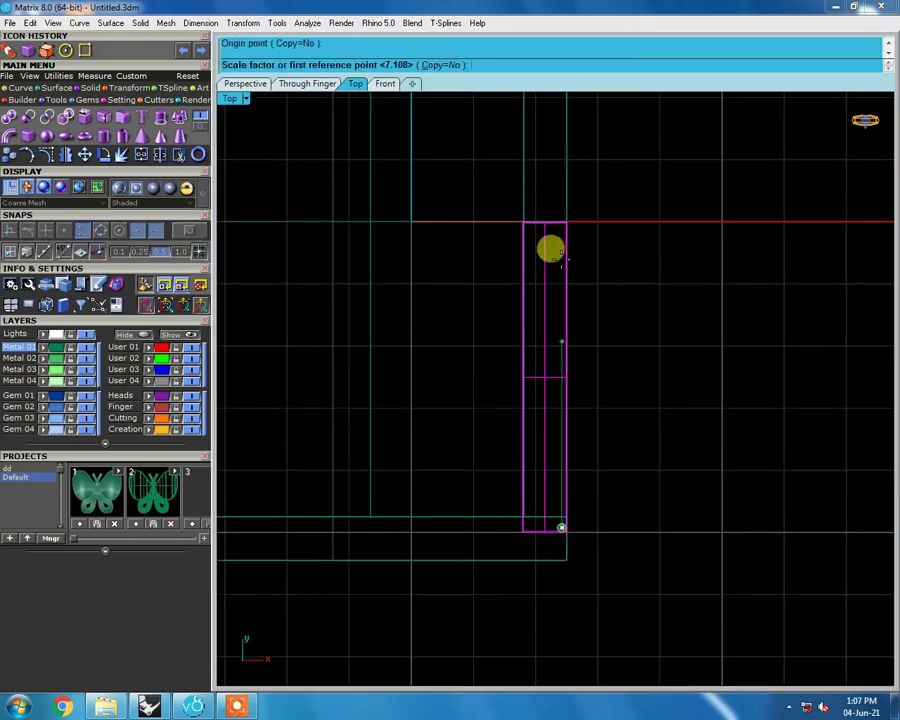
right_drag(560, 224, 600, 305)
click(601, 178)
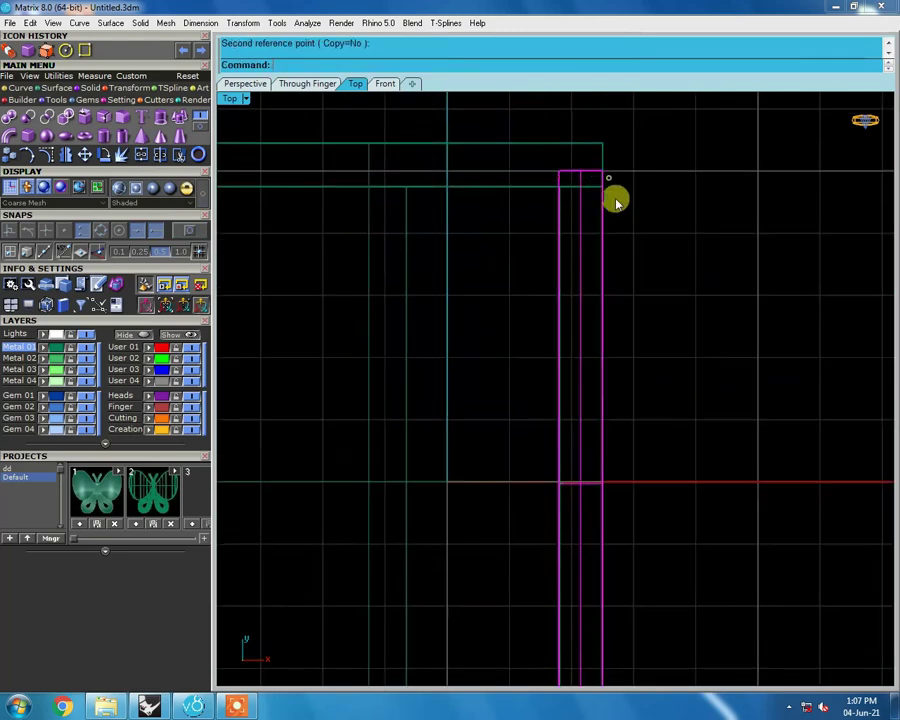
Step: Review the bar across the case in shaded 3D and select it
key(ctrl+alt+s)
mouse_move(542, 436)
ctrl+shift+right_down()
mouse_move(542, 316)
mouse_move(643, 418)
ctrl+shift+right_up()
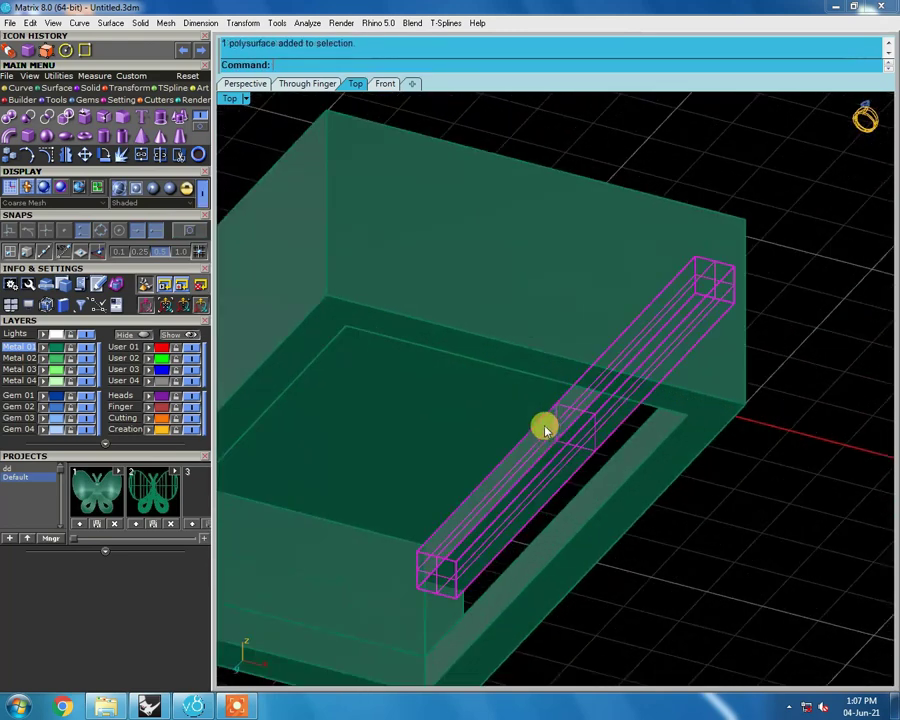
key(ctrl+F2)
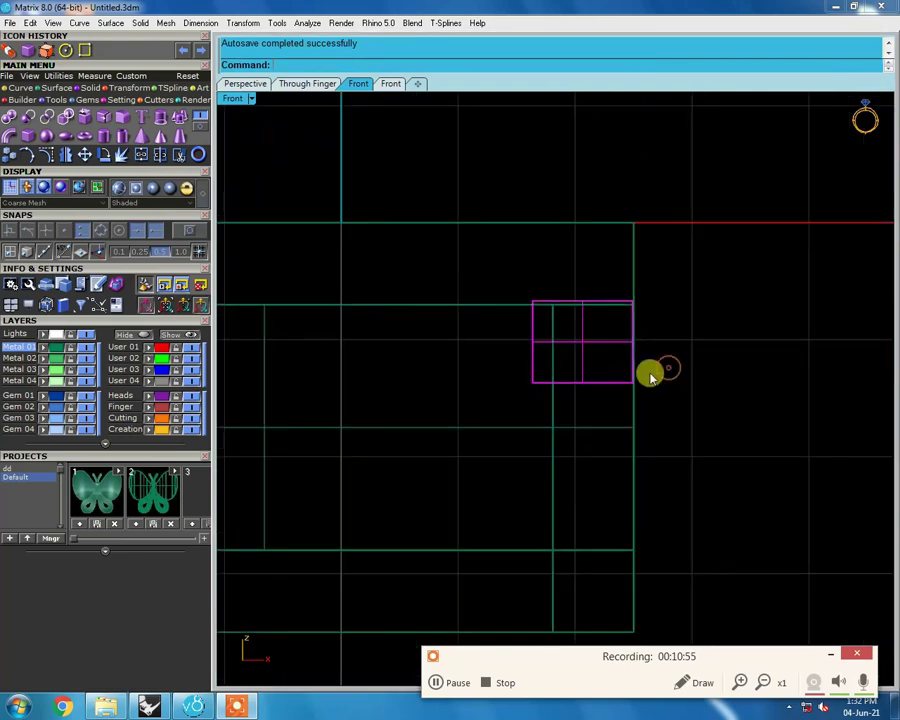
key(ctrl+alt+s)
mouse_move(688, 386)
ctrl+shift+right_down()
mouse_move(665, 370)
mouse_move(640, 408)
ctrl+shift+right_up()
click(610, 402)
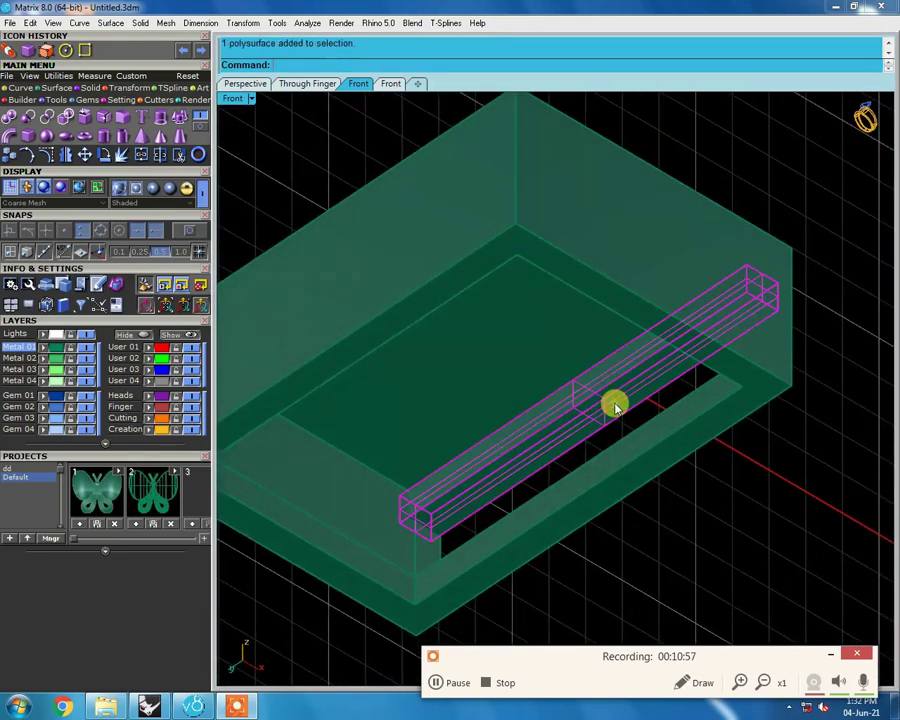
Step: Add a 0.86 aligned dimension across the bar's profile in Front wireframe
mouse_move(658, 328)
ctrl+shift+right_down()
mouse_move(717, 426)
mouse_move(639, 402)
ctrl+shift+right_up()
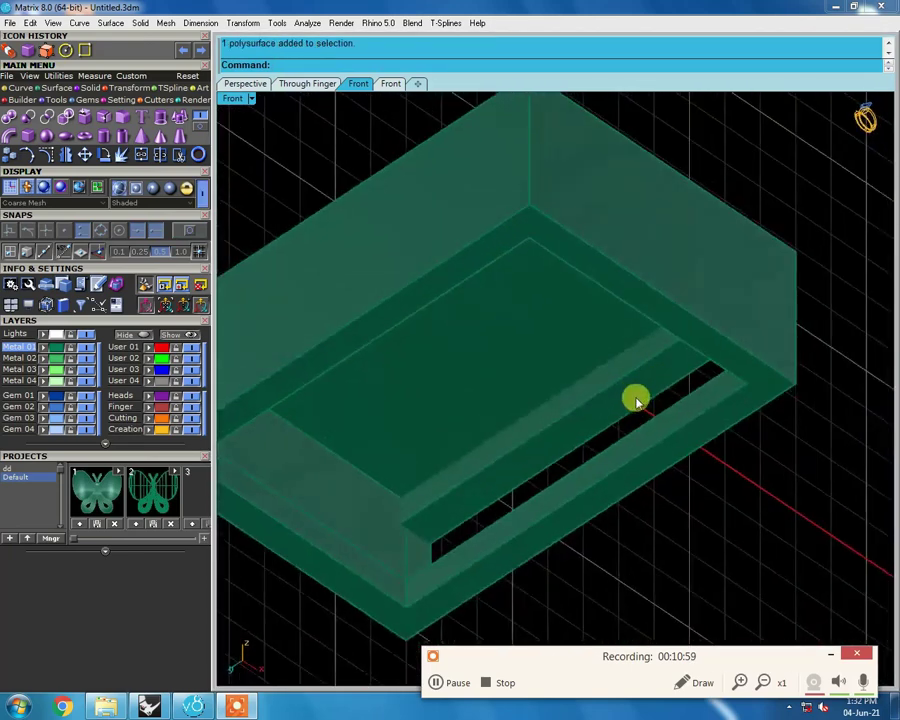
key(ctrl+F2)
key(ctrl+alt+w)
scroll(667, 368, up, 2)
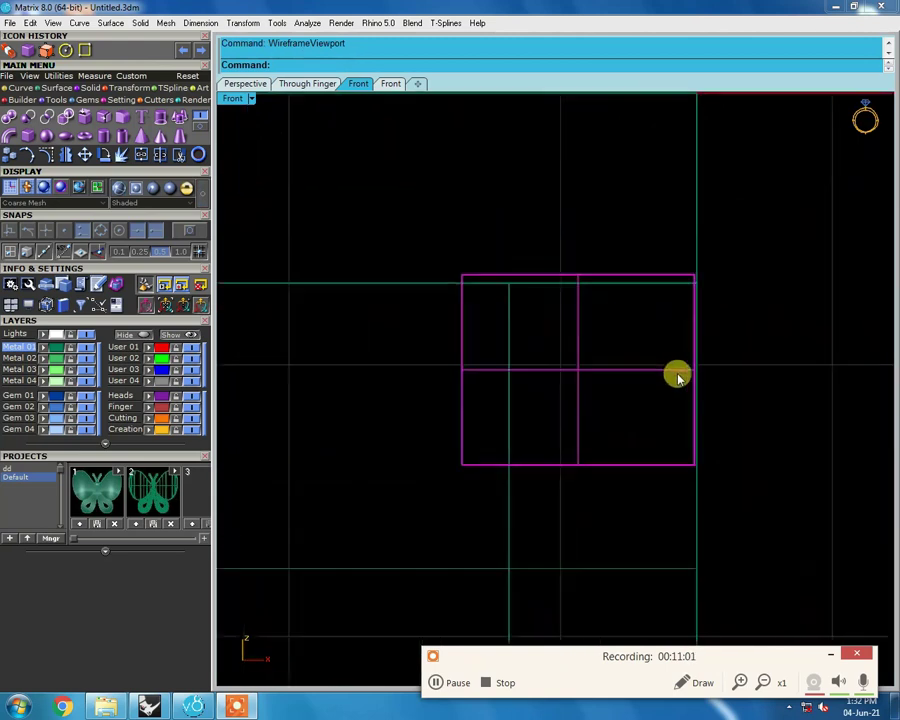
scroll(678, 372, up, 1)
click(400, 373)
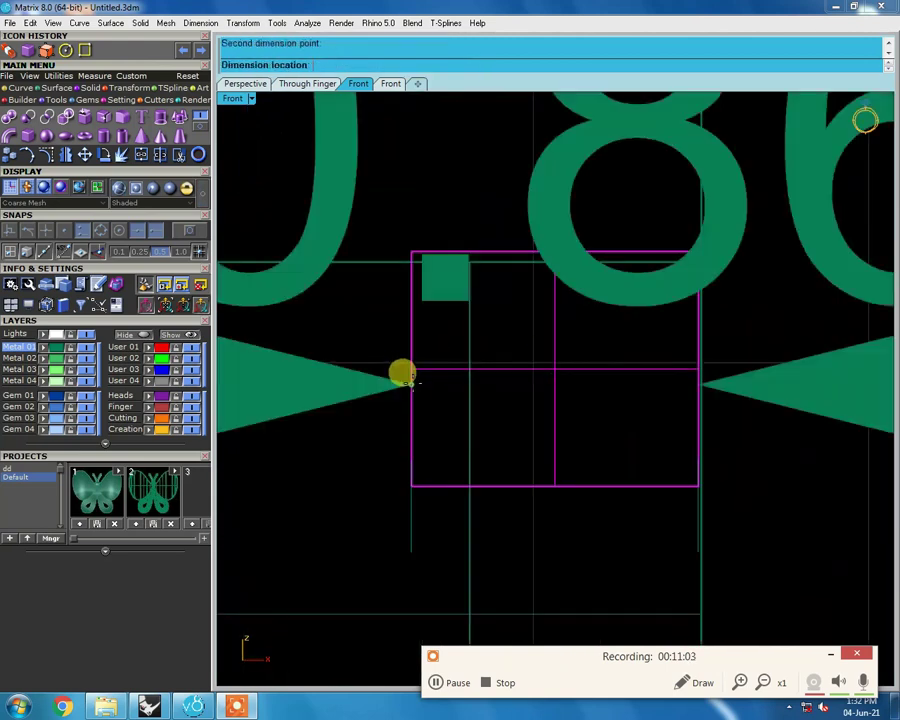
scroll(460, 340, down, 2)
click(510, 320)
Step: Move the bar into position and stretch it in one direction to fit the case slot
scroll(526, 326, up, 2)
scroll(535, 380, up, 2)
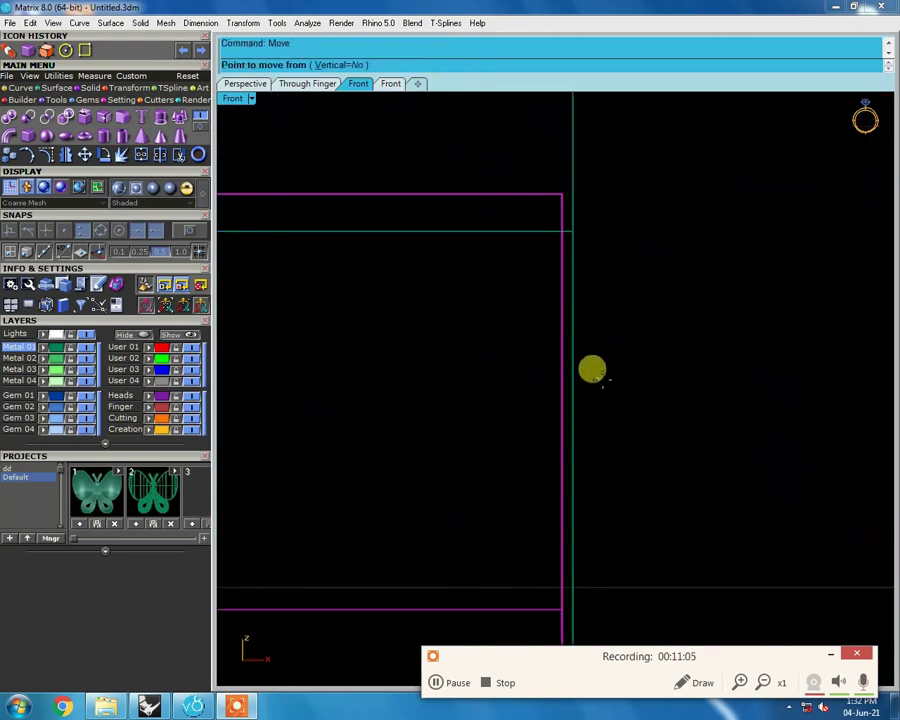
click(604, 378)
scroll(590, 376, down, 2)
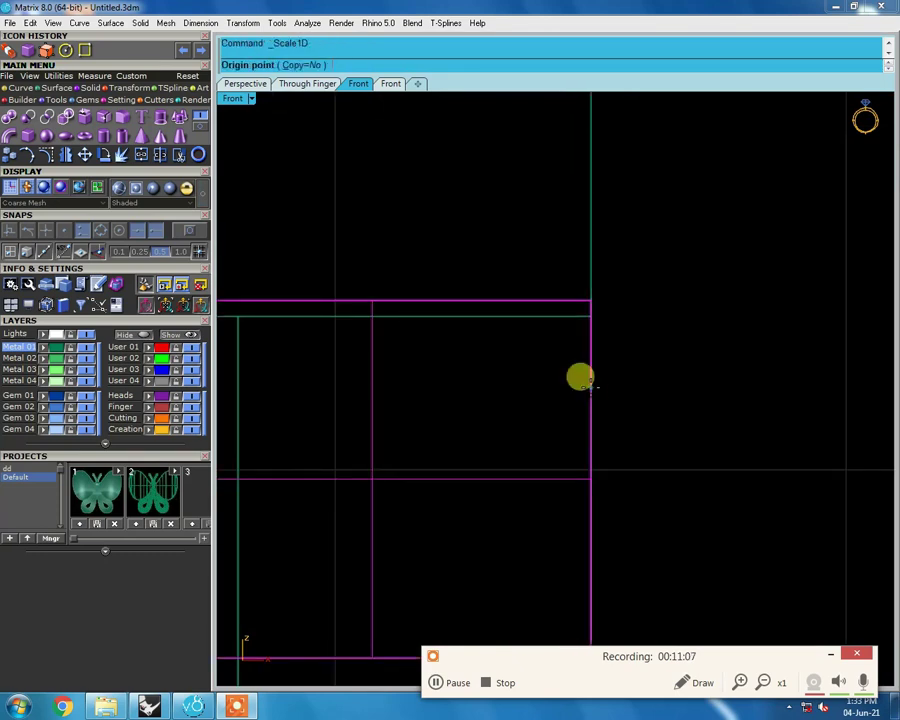
click(590, 388)
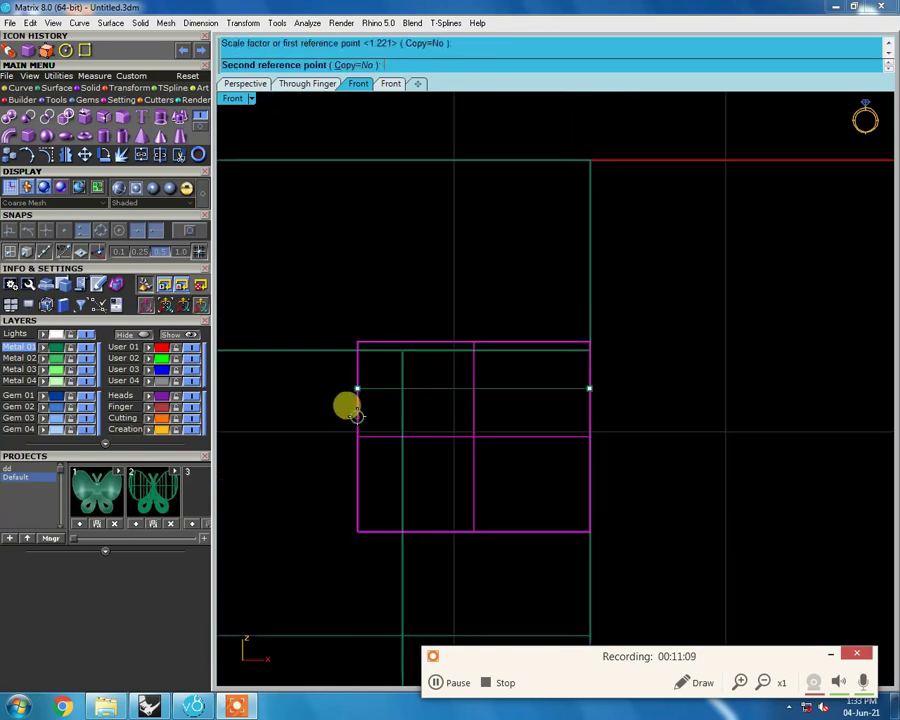
text(1)
click(629, 363)
mouse_move(614, 356)
ctrl+shift+right_down()
mouse_move(666, 340)
mouse_move(520, 377)
mouse_move(551, 364)
ctrl+shift+right_up()
mouse_move(659, 394)
ctrl+shift+right_down()
mouse_move(558, 393)
mouse_move(568, 374)
mouse_move(651, 444)
mouse_move(530, 358)
mouse_move(639, 412)
mouse_move(675, 356)
ctrl+shift+right_up()
Step: Start showing the hidden clasp pieces, cancelling the preview twice
key(ctrl+shift+h)
key(Escape)
key(ctrl+shift+h)
key(Escape)
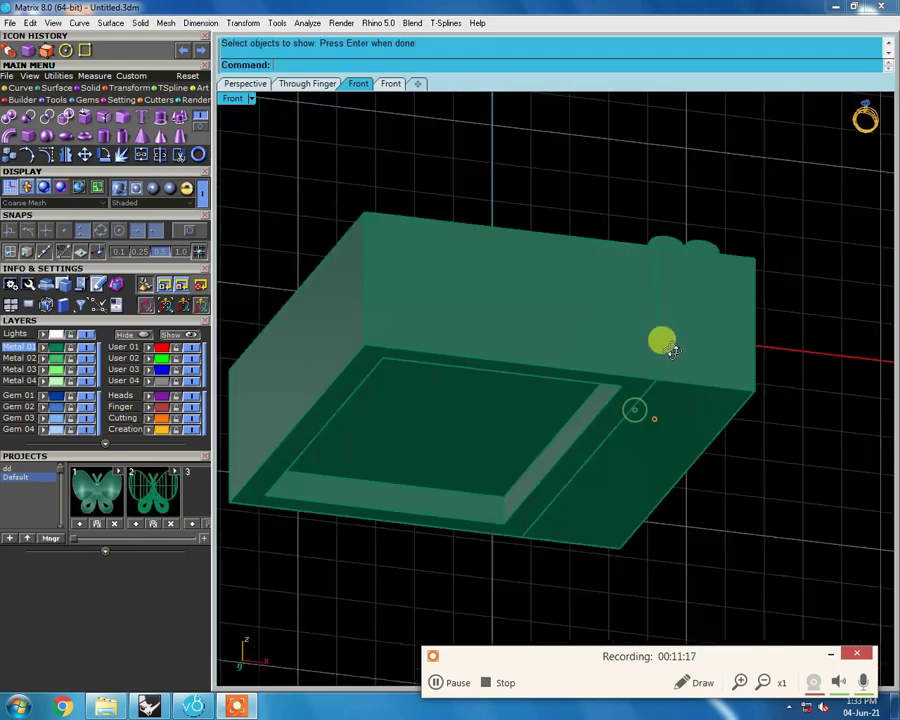
Step: Undo a stray hide of the picked polysurface and switch to wireframe display
click(514, 357)
key(ctrl+h)
mouse_move(514, 357)
ctrl+shift+right_down()
mouse_move(602, 277)
mouse_move(634, 327)
mouse_move(562, 337)
ctrl+shift+right_up()
key(ctrl+z)
key(ctrl+alt+w)
Step: Select the box and angled shank pieces, undo an accidental shank move, and return to wireframe
click(549, 342)
click(350, 277)
scroll(617, 283, down, 3)
text(w)
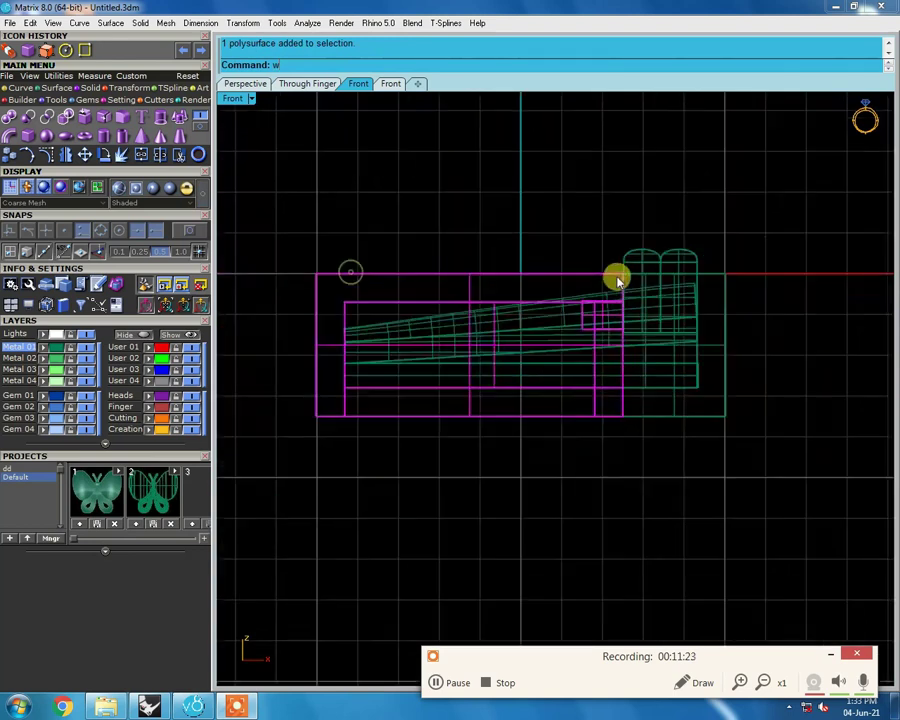
click(664, 301)
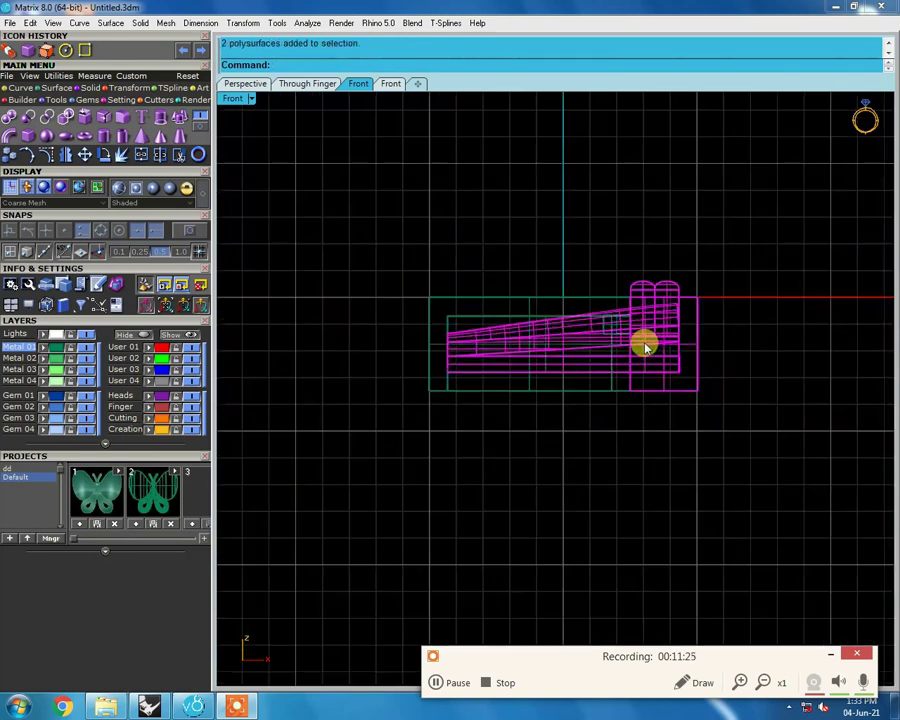
drag(639, 344, 755, 428)
scroll(640, 328, up, 3)
mouse_move(638, 326)
right_down()
mouse_move(609, 275)
mouse_move(729, 346)
right_up()
key(ctrl+z)
text(w)
key(Return)
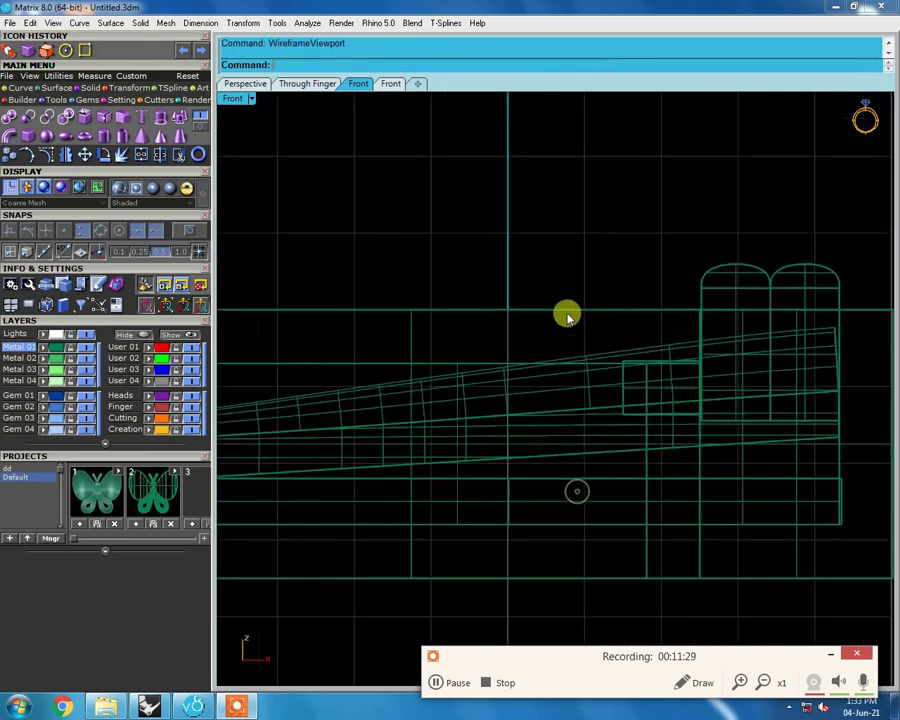
Step: Select just the shank and Scale1D it shorter so it ends inside the box
click(645, 344)
scroll(645, 346, down, 1)
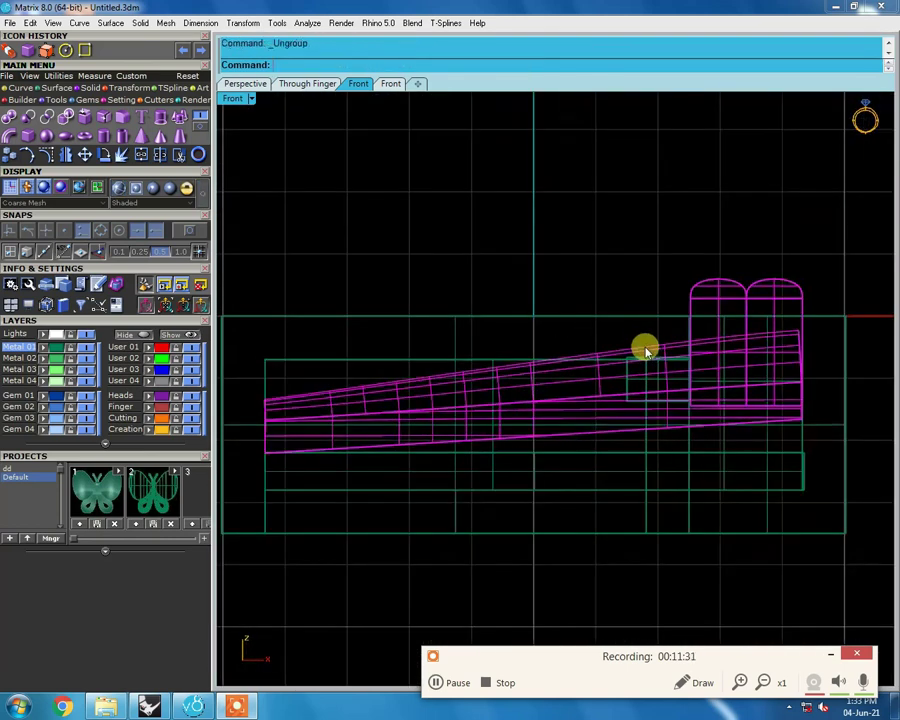
click(646, 352)
scroll(646, 352, down, 1)
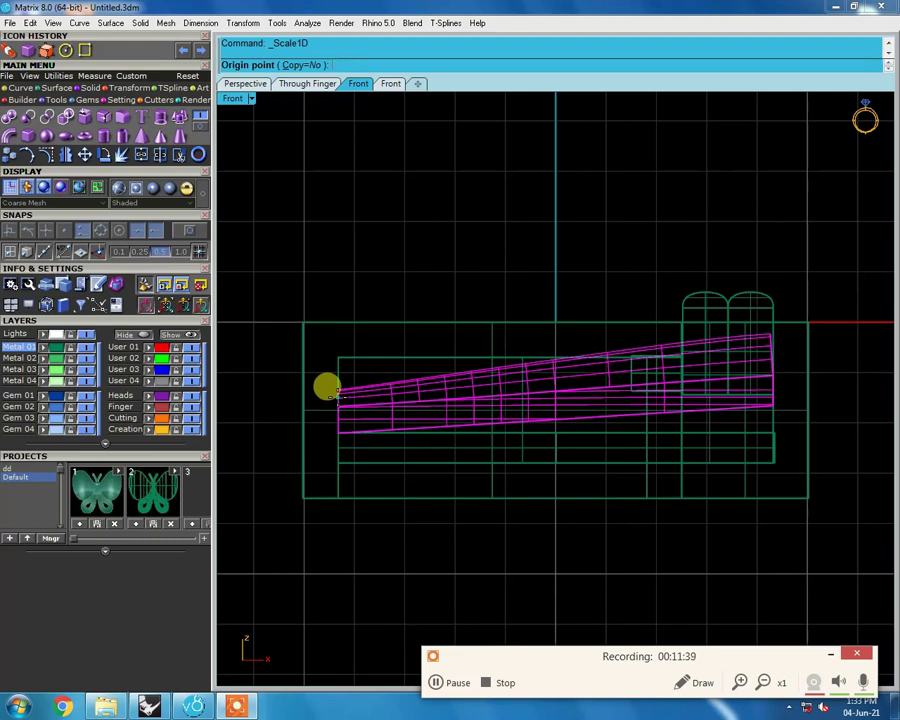
click(774, 398)
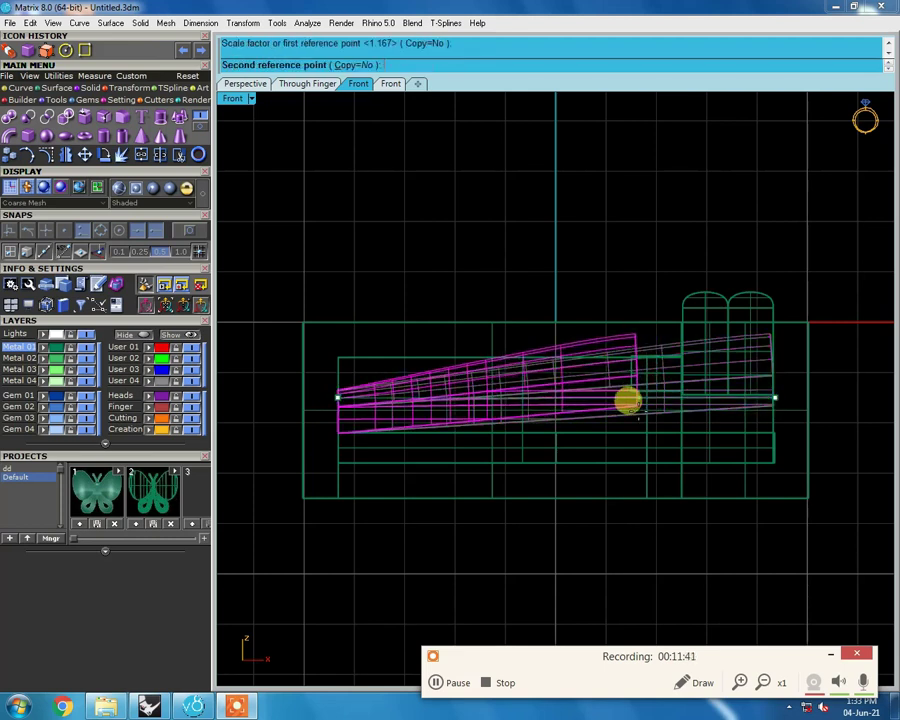
click(636, 411)
click(648, 420)
mouse_move(532, 377)
right_down()
mouse_move(560, 374)
mouse_move(636, 393)
mouse_move(725, 435)
right_up()
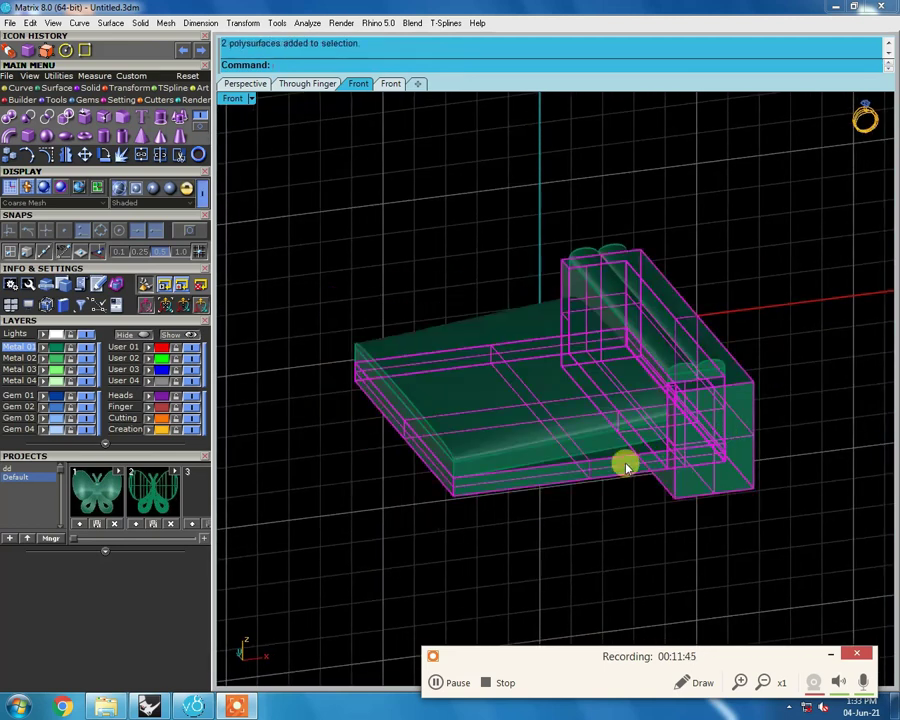
Step: Hide the selected boxes and the upright rail standing on the slab
key(ctrl+h)
mouse_move(576, 410)
right_down()
mouse_move(578, 354)
mouse_move(657, 372)
right_up()
click(657, 372)
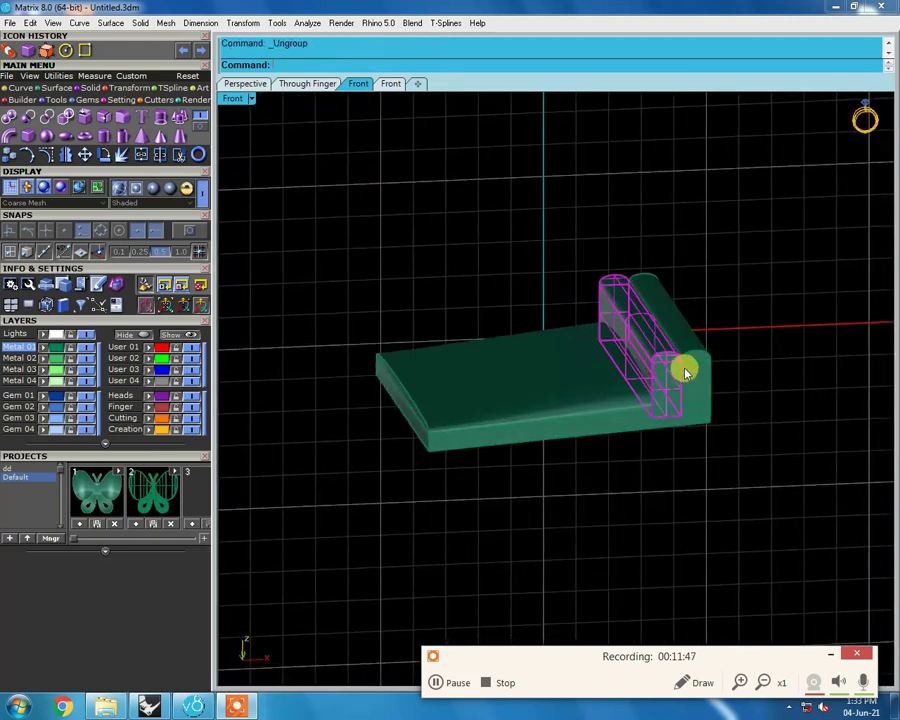
key(ctrl+h)
mouse_move(590, 377)
right_down()
mouse_move(546, 437)
mouse_move(498, 337)
mouse_move(540, 412)
mouse_move(678, 327)
mouse_move(542, 374)
right_up()
Step: Turn the slab to an oblique view of its top and select it
click(671, 454)
key(Escape)
mouse_move(635, 424)
right_down()
mouse_move(566, 403)
mouse_move(498, 400)
mouse_move(731, 340)
mouse_move(699, 345)
right_up()
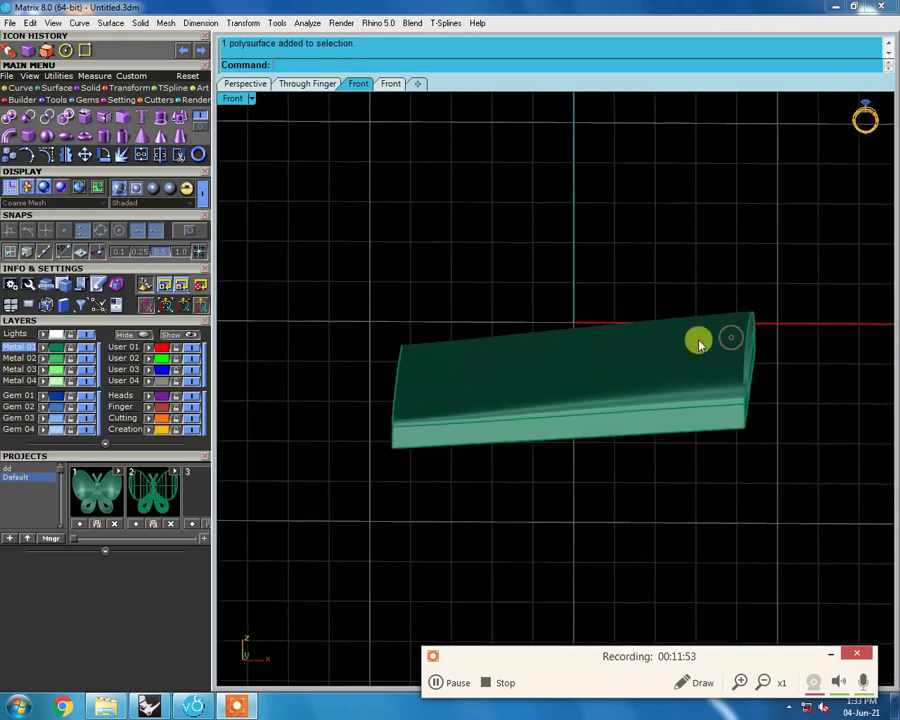
mouse_move(768, 365)
right_down()
mouse_move(715, 346)
mouse_move(717, 410)
right_up()
click(717, 410)
key(Escape)
mouse_move(731, 487)
right_down()
mouse_move(747, 212)
mouse_move(747, 460)
mouse_move(784, 504)
mouse_move(447, 245)
right_up()
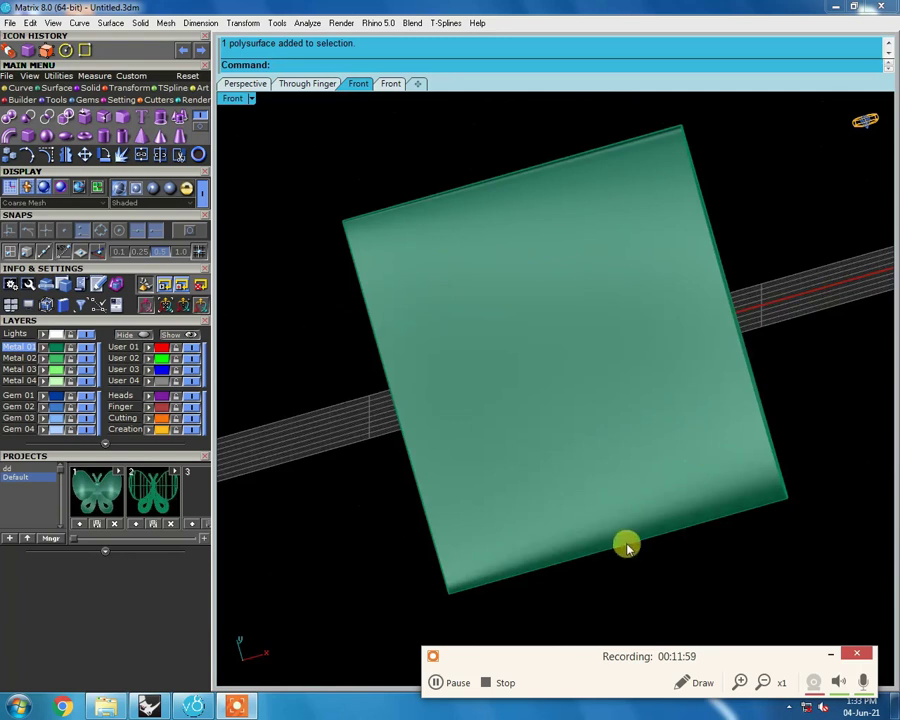
right_drag(497, 420, 620, 322)
click(610, 324)
key(Escape)
click(572, 403)
Step: Extract the slab's top face with ExtractSrf and delete it
click(112, 118)
click(636, 410)
scroll(498, 394, up, 5)
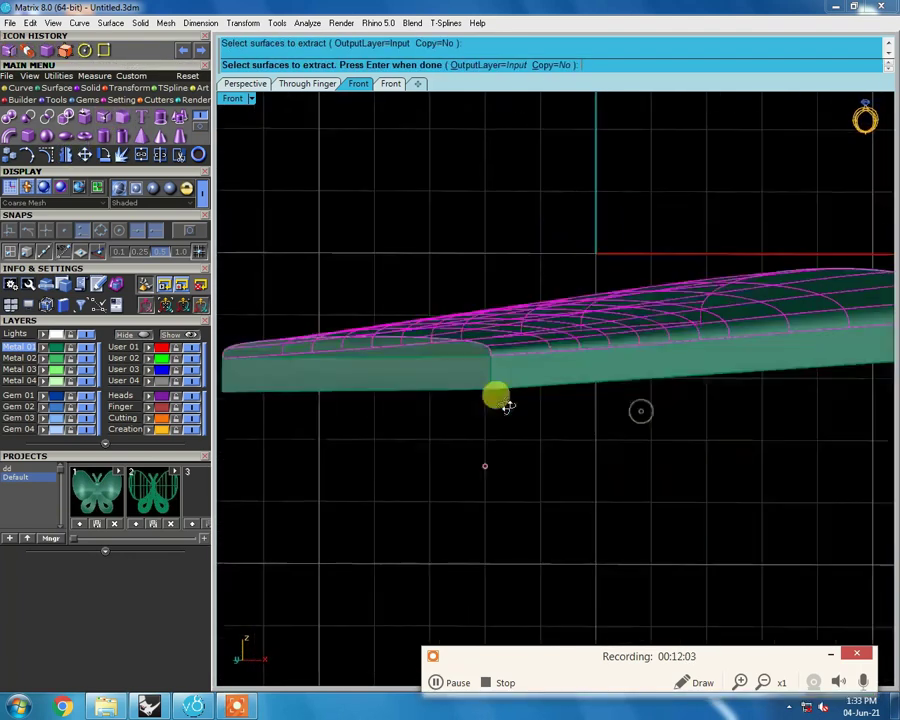
scroll(426, 307, up, 3)
mouse_move(426, 307)
right_down()
mouse_move(428, 452)
mouse_move(556, 376)
mouse_move(498, 398)
mouse_move(697, 422)
right_up()
scroll(494, 396, down, 3)
key(Return)
scroll(550, 392, up, 3)
key(Delete)
Step: Loft from the open edge curve to close the slab's top again
right_drag(595, 444, 581, 455)
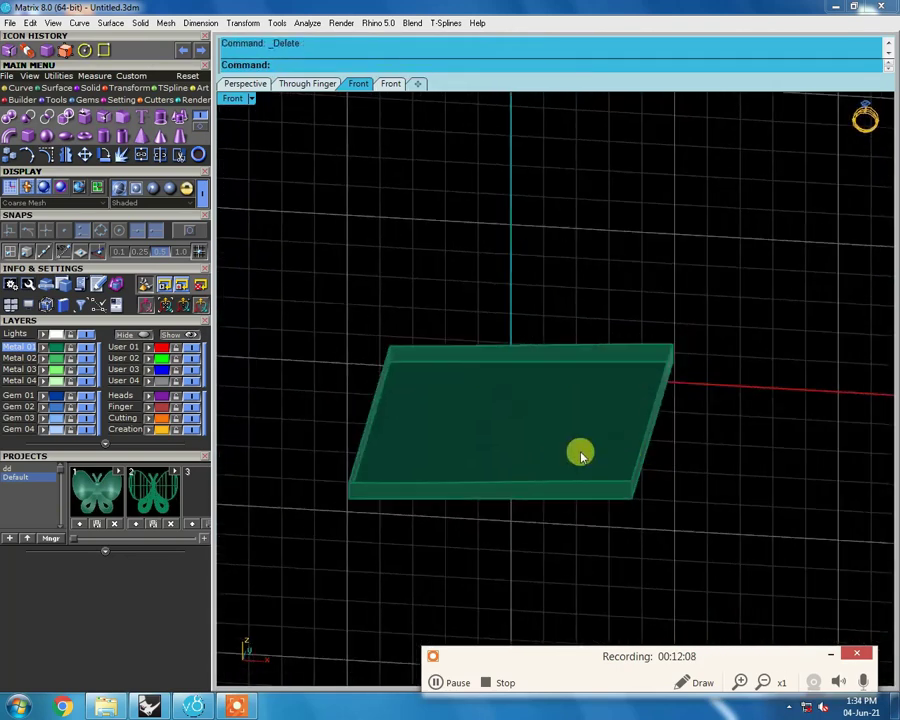
click(614, 350)
key(Return)
drag(741, 222, 444, 466)
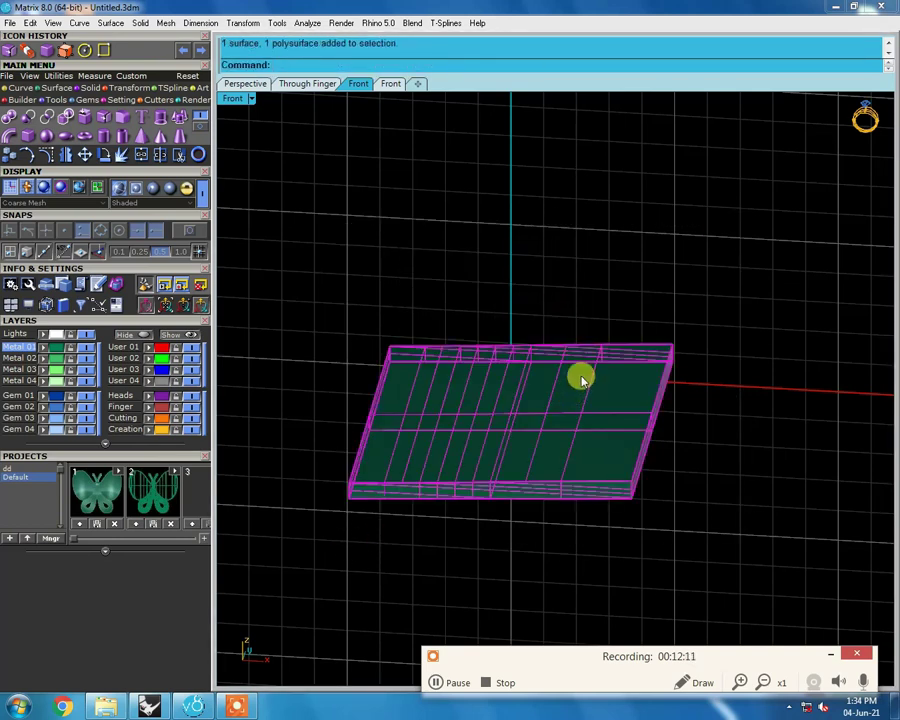
Step: Copy two edges of the square plate, hide the plate, and loft the two curves
mouse_move(532, 424)
right_down()
mouse_move(673, 388)
mouse_move(617, 394)
mouse_move(519, 540)
right_up()
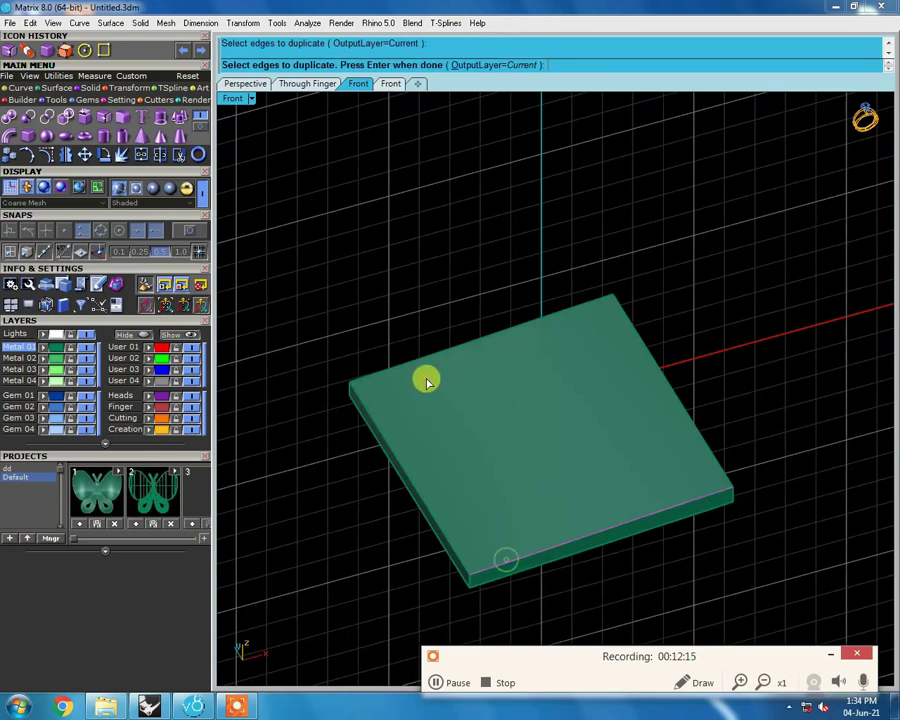
key(Escape)
click(476, 412)
key(ctrl+h)
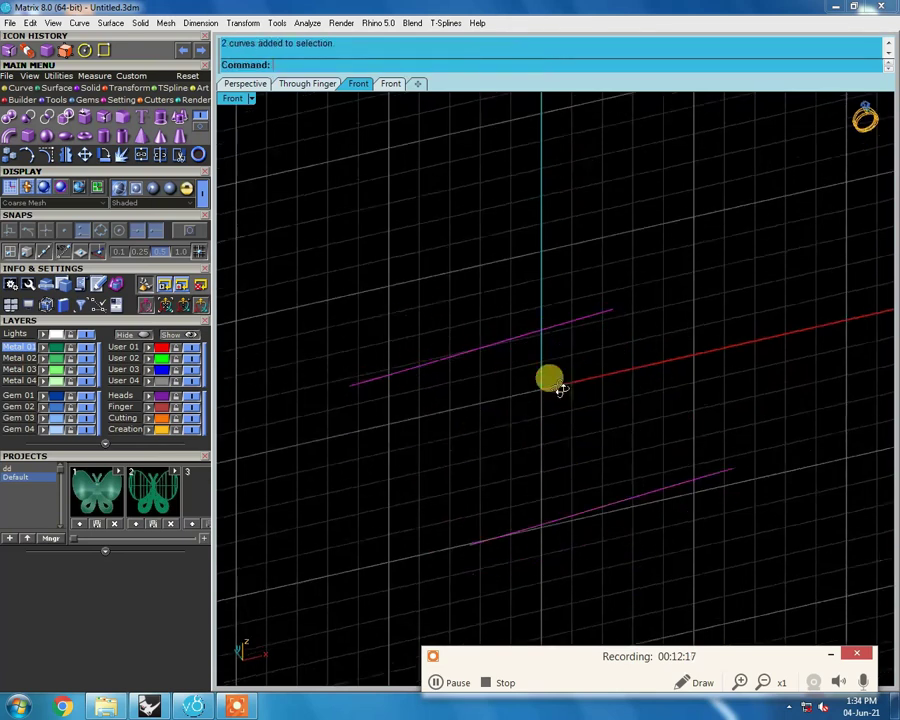
key(Return)
Step: Offset the lofted surface into a thin solid slab, then extract and delete its top face
key(Return)
text(OffsetSrf)
key(Return)
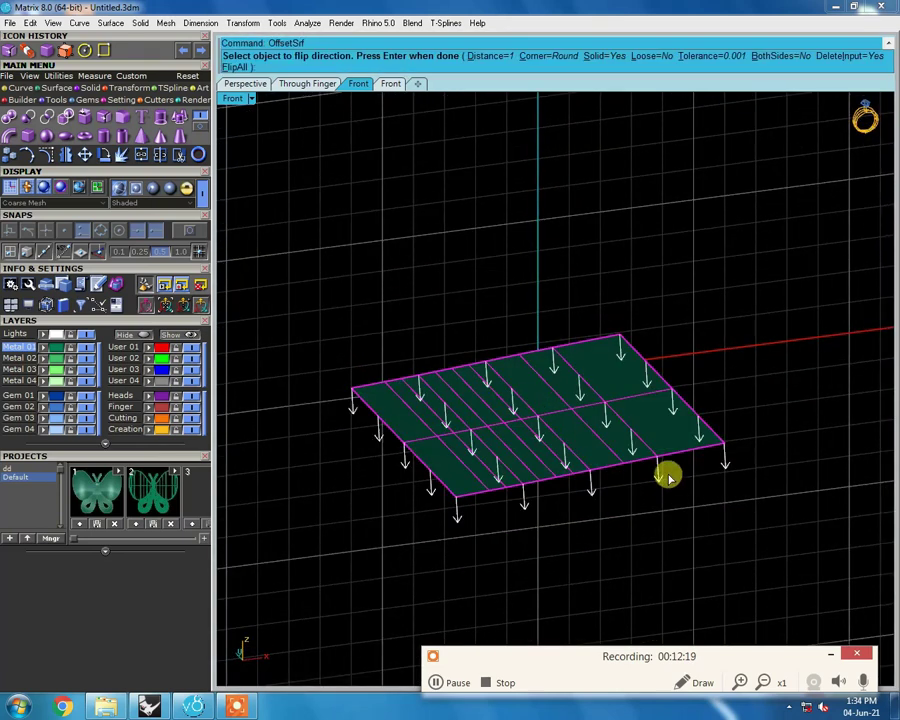
key(Return)
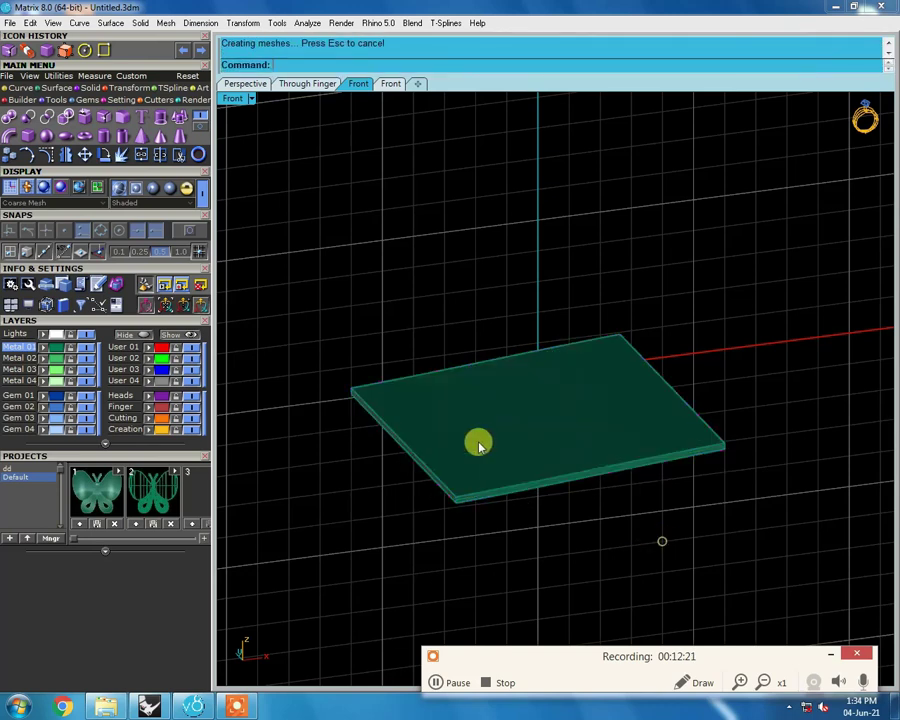
scroll(476, 438, up, 2)
text(ExtractSrf)
key(Return)
click(478, 441)
key(Delete)
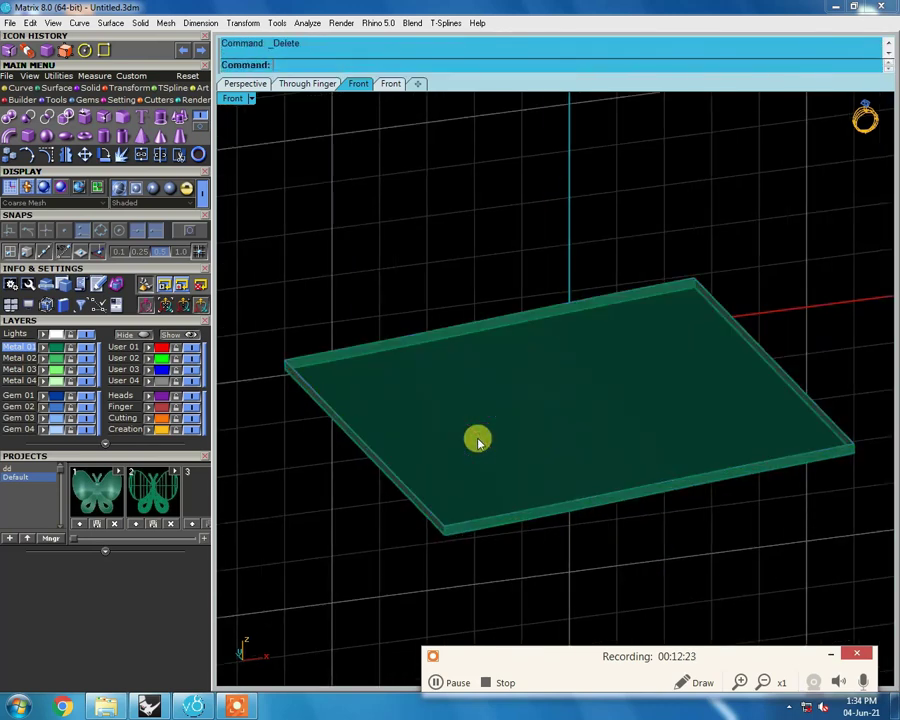
Step: Blend the two open top edges with value 0.2, then undo the tall result
click(467, 521)
key(Return)
click(362, 346)
key(Return)
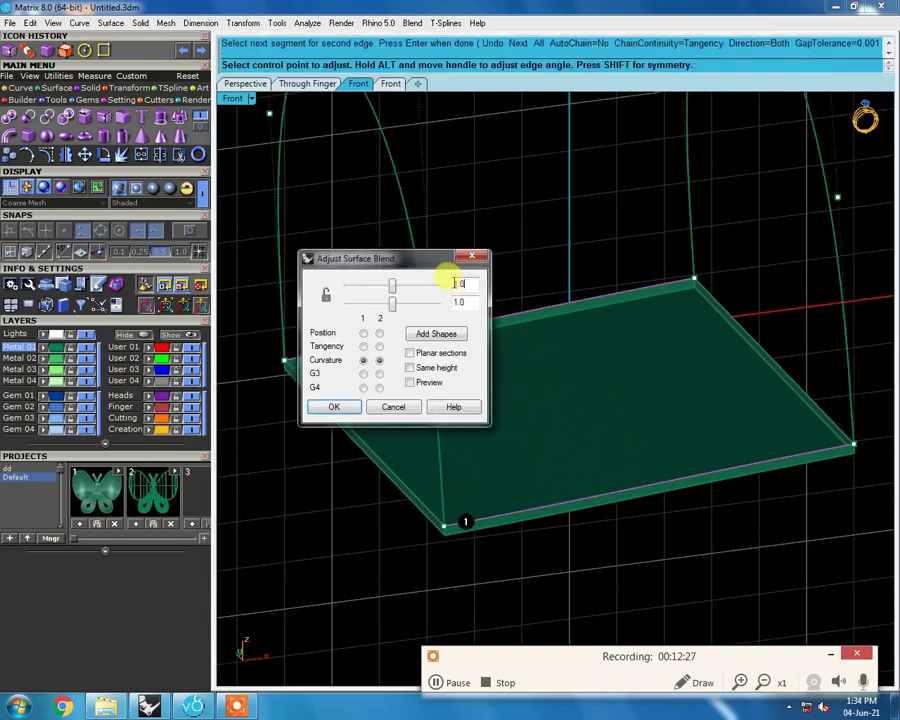
text(0.2)
key(Return)
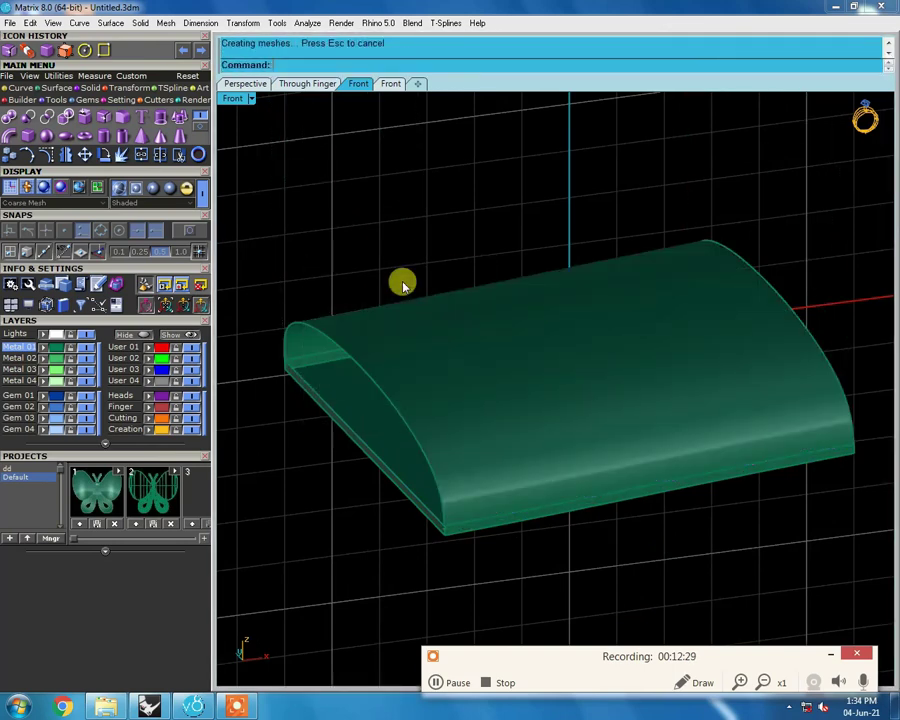
key(ctrl+z)
Step: Redo the blend between the two top edges with values 0.05 and .02
key(Return)
click(452, 521)
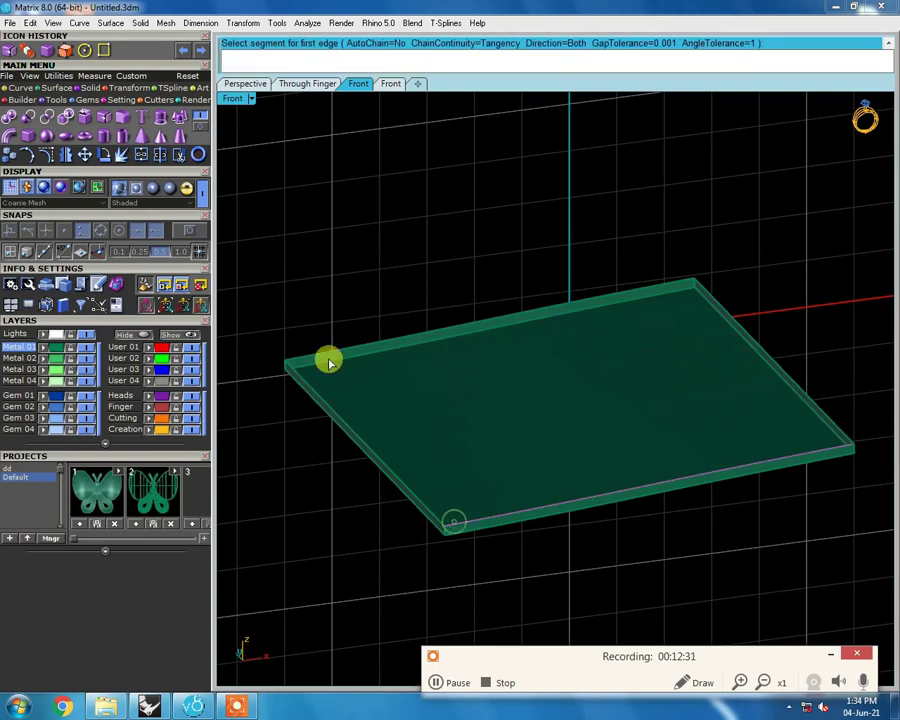
key(Return)
click(374, 350)
click(463, 284)
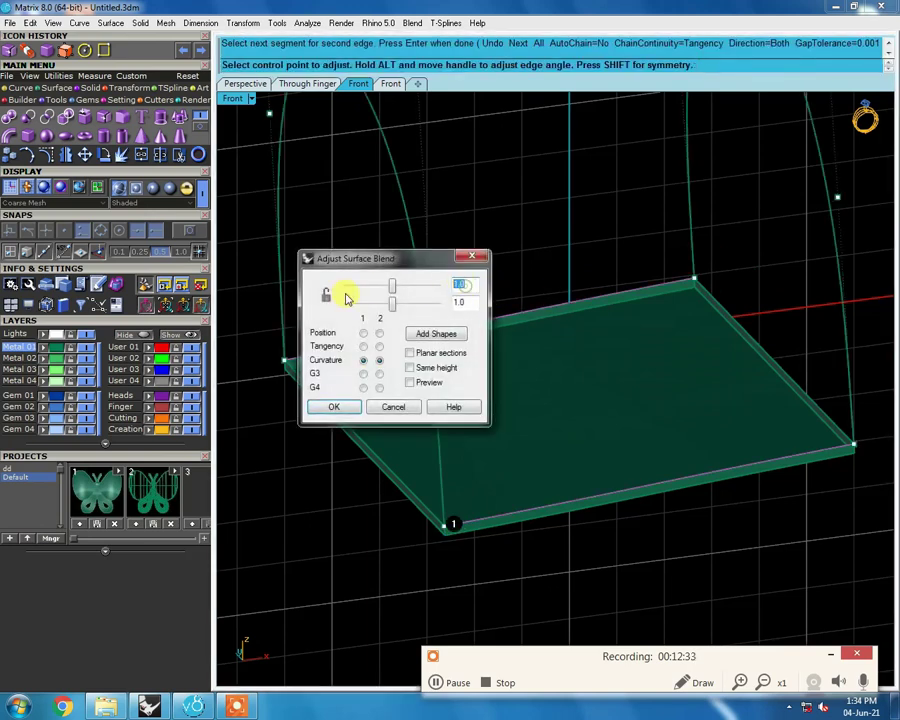
text(0.05)
key(Tab)
text(.02)
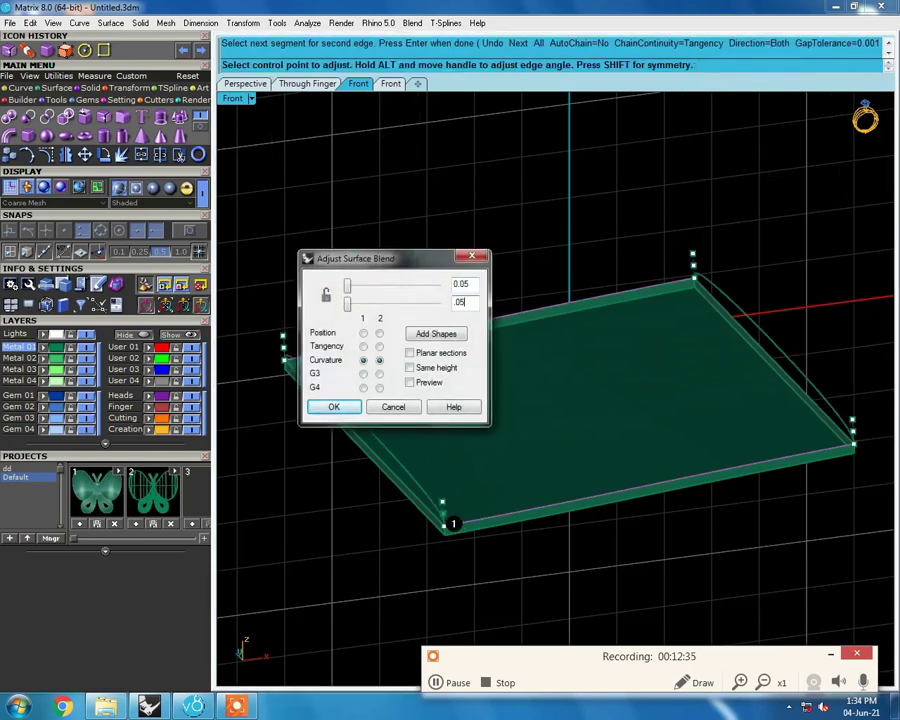
key(Return)
Step: Select the new curved top and the whole domed slab to check them, then deselect
click(536, 408)
scroll(473, 563, up, 3)
click(472, 539)
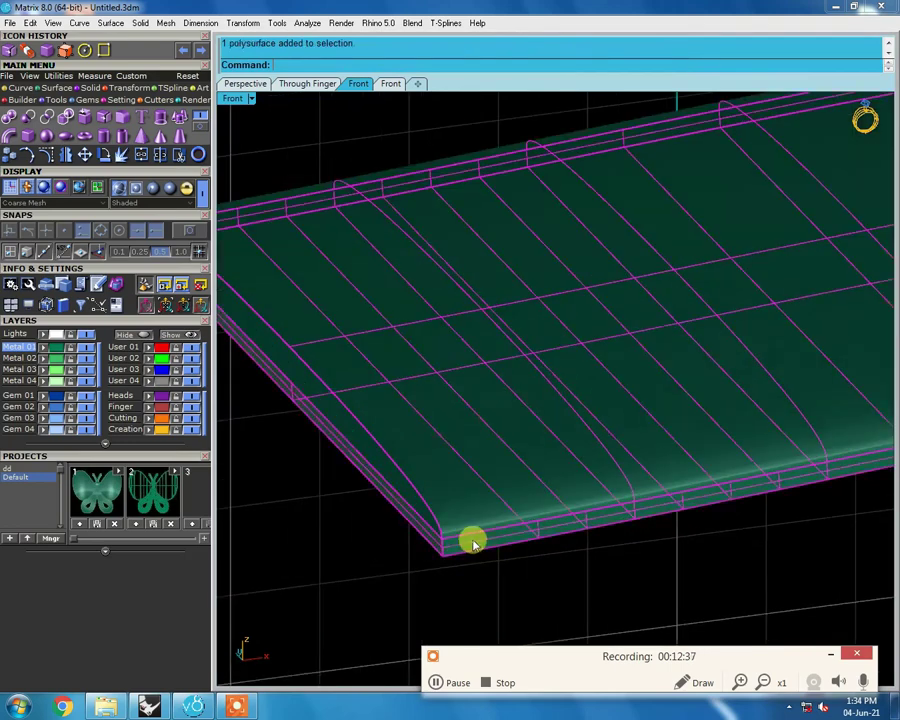
scroll(527, 433, down, 5)
click(594, 558)
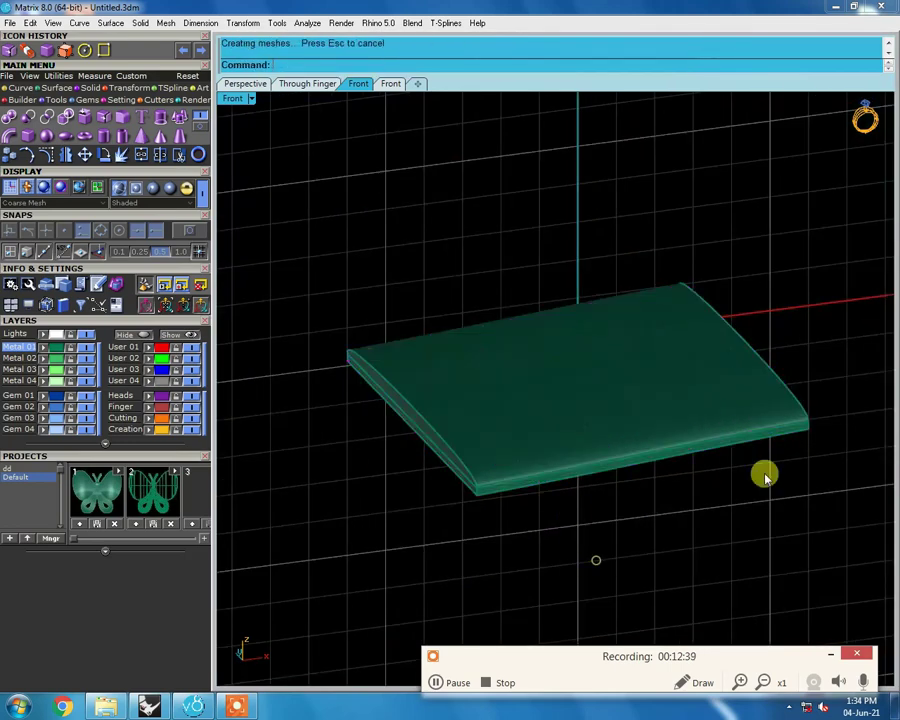
Step: Show the hidden parts, then isolate the domed slab and view it shaded
right_drag(763, 472, 693, 458)
key(ctrl+shift+h)
key(ctrl+alt+w)
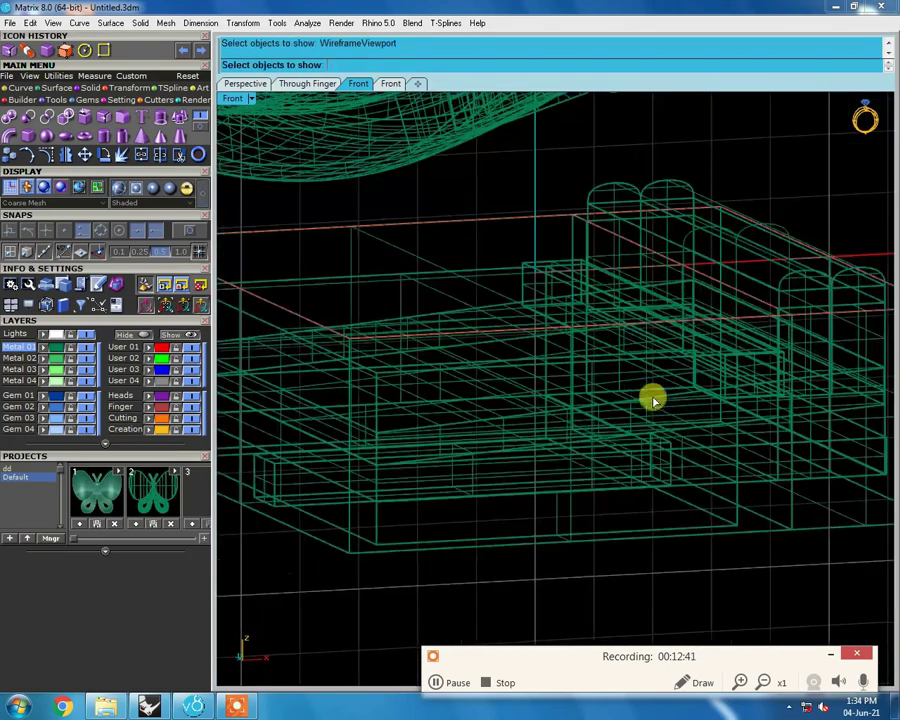
key(ctrl+F2)
scroll(420, 370, up, 3)
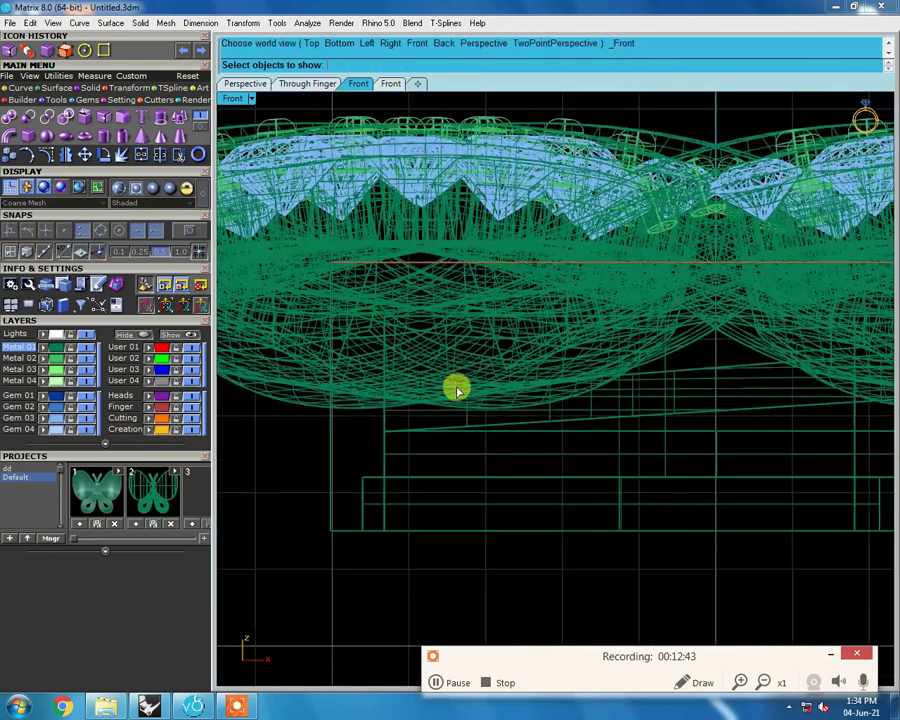
click(472, 440)
key(Return)
key(ctrl+alt+s)
right_drag(566, 400, 633, 376)
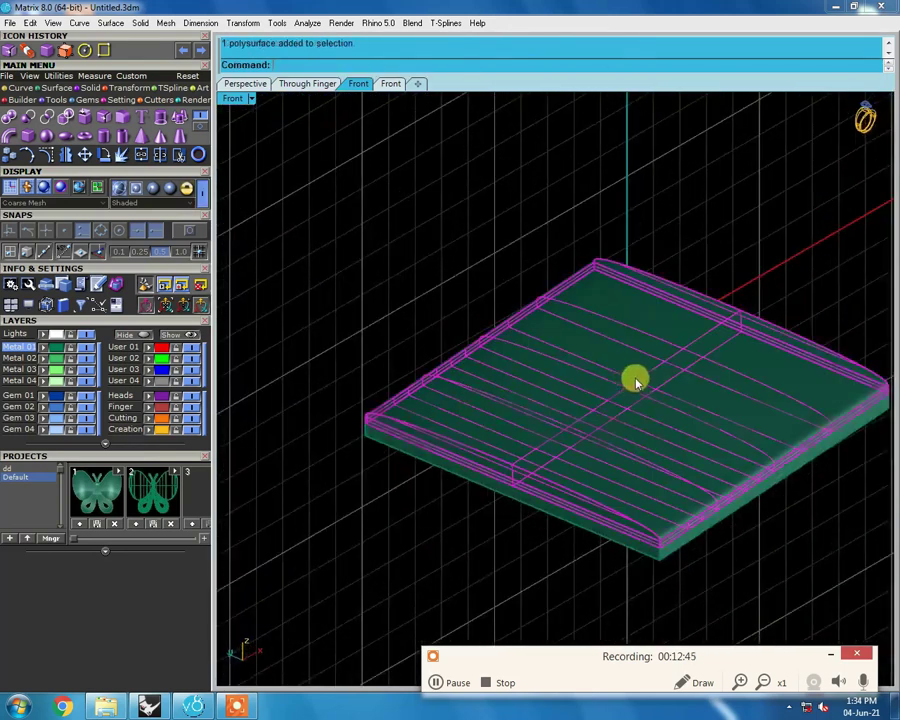
Step: In Top view, Scale1D the slab from origin 0 to stretch it in one direction
key(ctrl+F1)
scroll(430, 376, down, 1)
text(0)
key(Return)
click(555, 173)
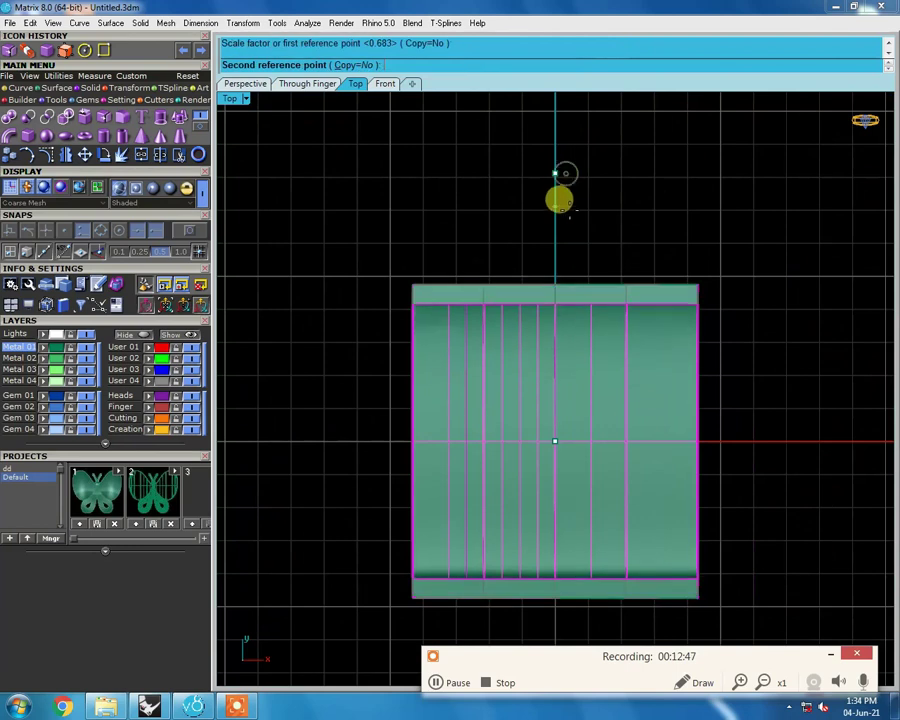
click(560, 207)
Step: In a wireframe Front view, start a cage edit on the slab and choose XPointCount
key(ctrl+F2)
key(ctrl+alt+w)
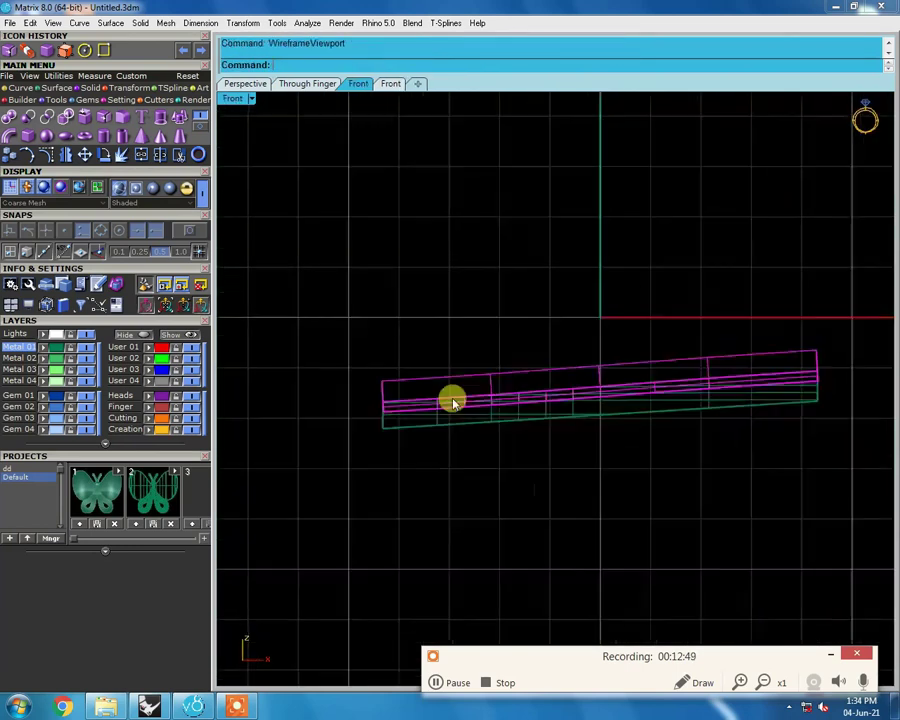
scroll(398, 344, down, 1)
scroll(390, 336, down, 1)
scroll(400, 325, up, 1)
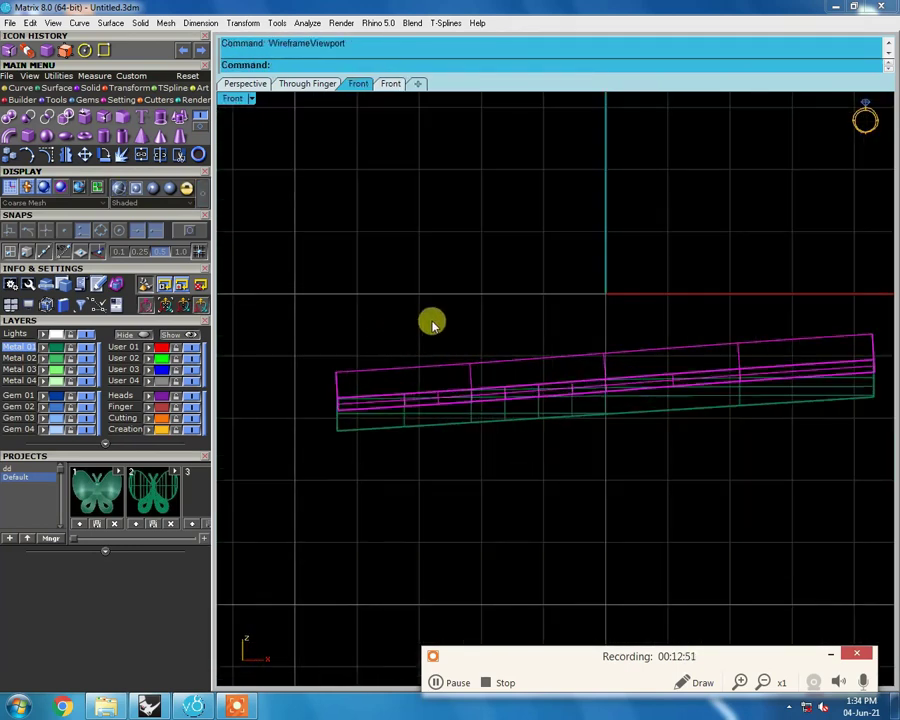
click(313, 66)
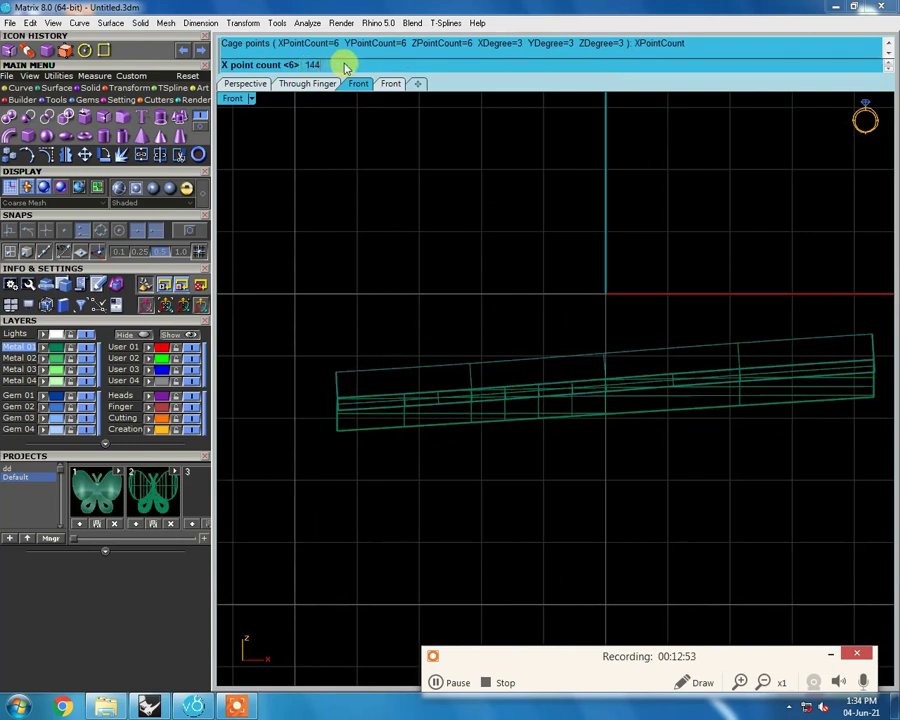
Step: Give the deformation cage 4 points in each of X, Y and Z
key(4)
key(Return)
click(358, 64)
key(4)
key(Return)
click(446, 66)
key(4)
key(Return)
key(Return)
key(Return)
Step: Move cage points, including a column of 16, to reshape the slab
scroll(367, 323, up, 1)
click(380, 214)
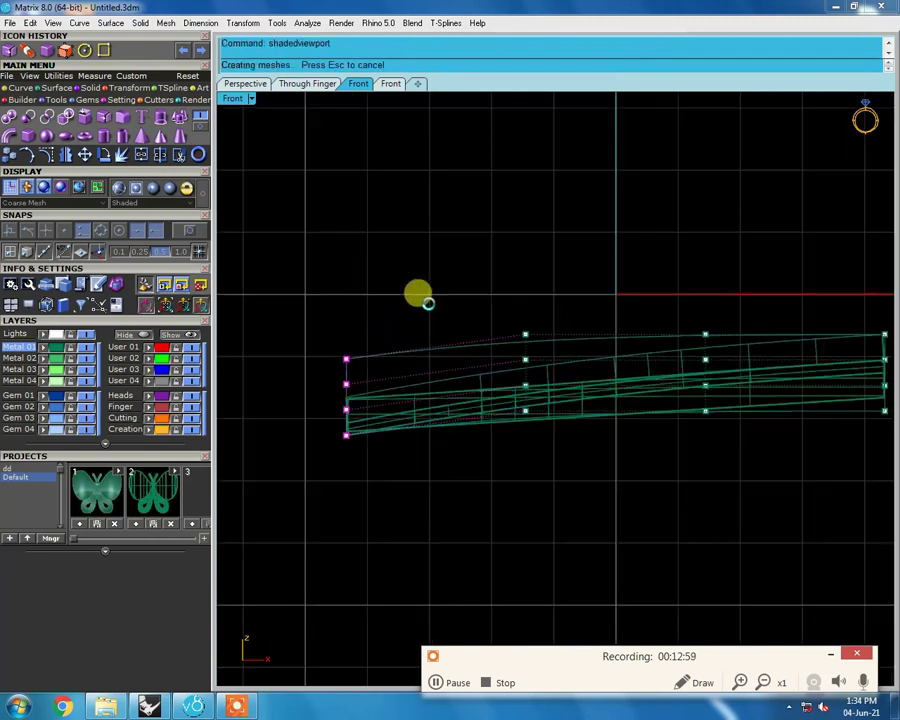
click(418, 321)
right_drag(462, 392, 402, 416)
scroll(398, 257, up, 2)
shift+drag(420, 300, 476, 354)
key(Return)
click(488, 270)
click(488, 270)
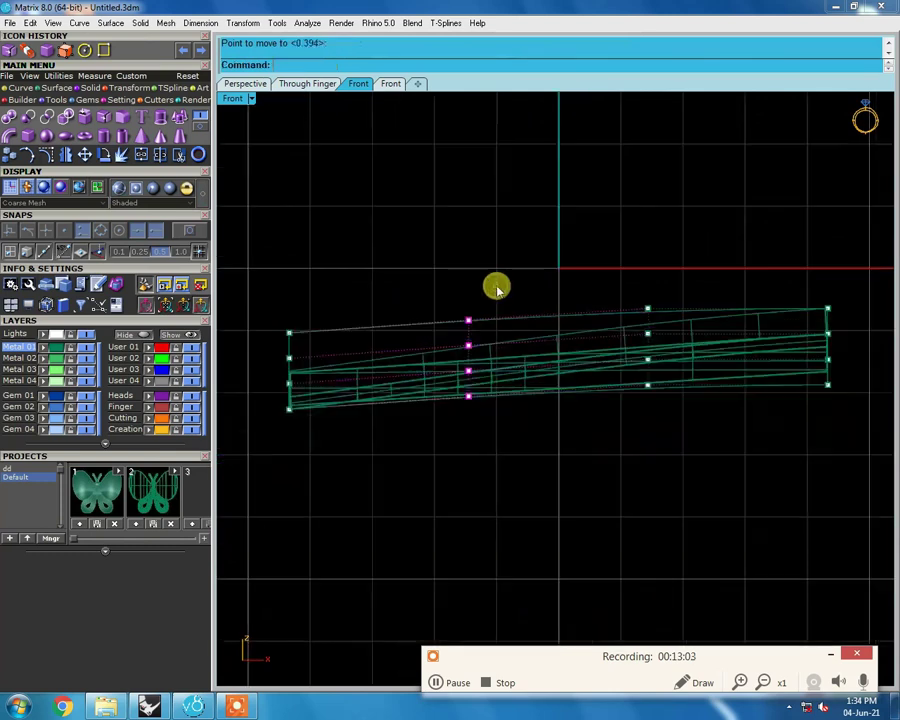
Step: Move the right-end cage points in to taper the slab, then pick the box in wireframe
scroll(706, 415, up, 1)
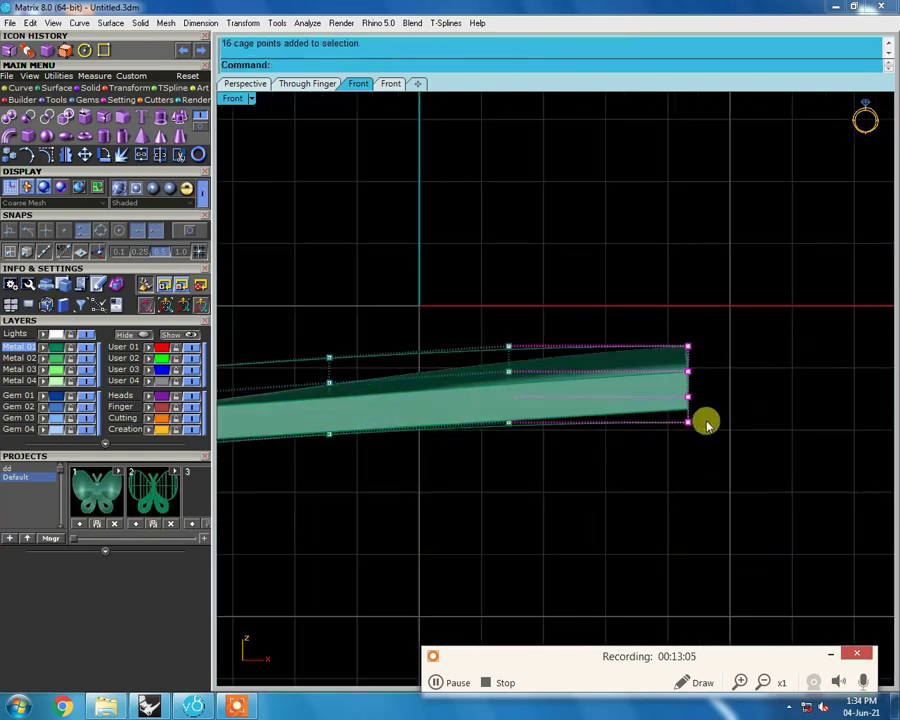
scroll(775, 410, up, 1)
key(Return)
click(776, 410)
click(651, 381)
mouse_move(587, 462)
right_down()
mouse_move(568, 446)
mouse_move(556, 408)
mouse_move(663, 230)
mouse_move(619, 372)
mouse_move(542, 446)
mouse_move(619, 372)
right_up()
key(ctrl+alt+w)
click(627, 416)
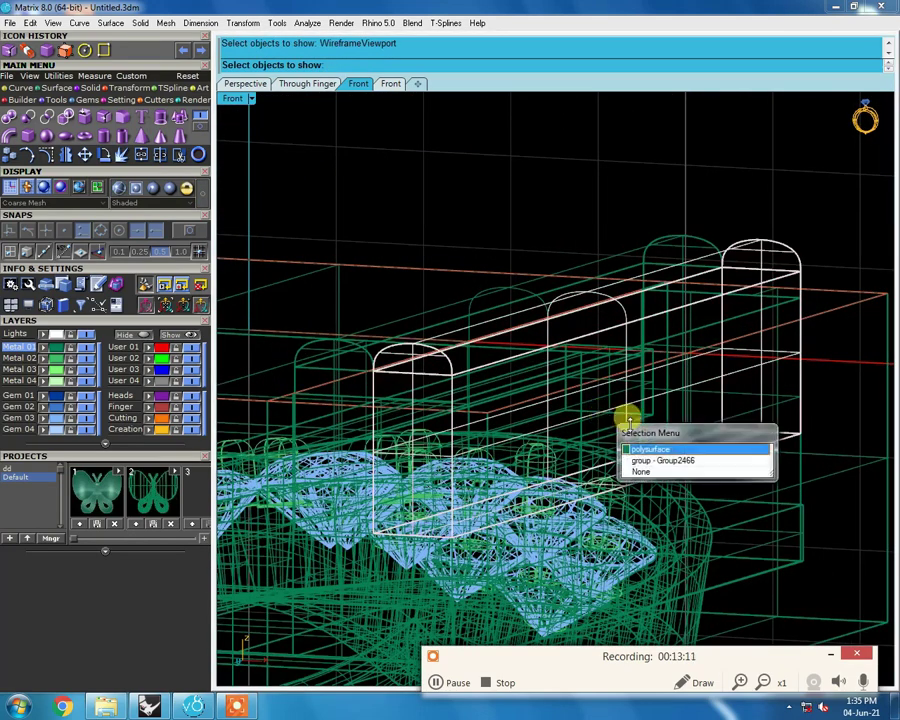
Step: Show the grouped parts, then try moving the selection in Front view and undo the move
click(637, 454)
key(Return)
key(F3)
scroll(576, 382, down, 2)
scroll(694, 318, down, 2)
right_click(694, 318)
click(688, 335)
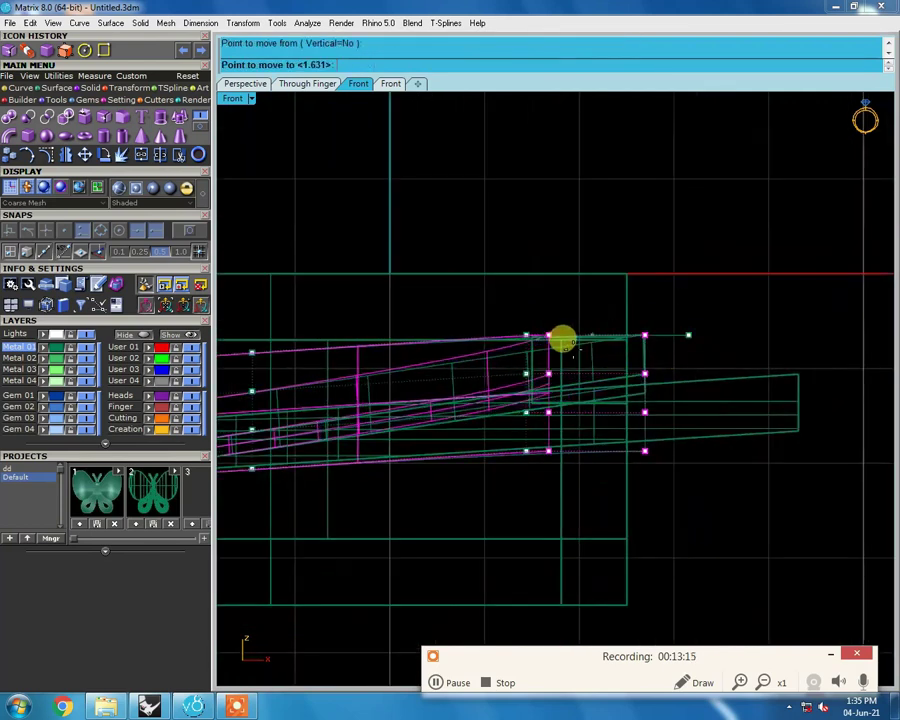
click(566, 348)
key(ctrl+z)
Step: Delete the overlapping cage and scale the bar's end between two reference points
scroll(583, 375, down, 1)
click(617, 350)
click(648, 380)
key(Delete)
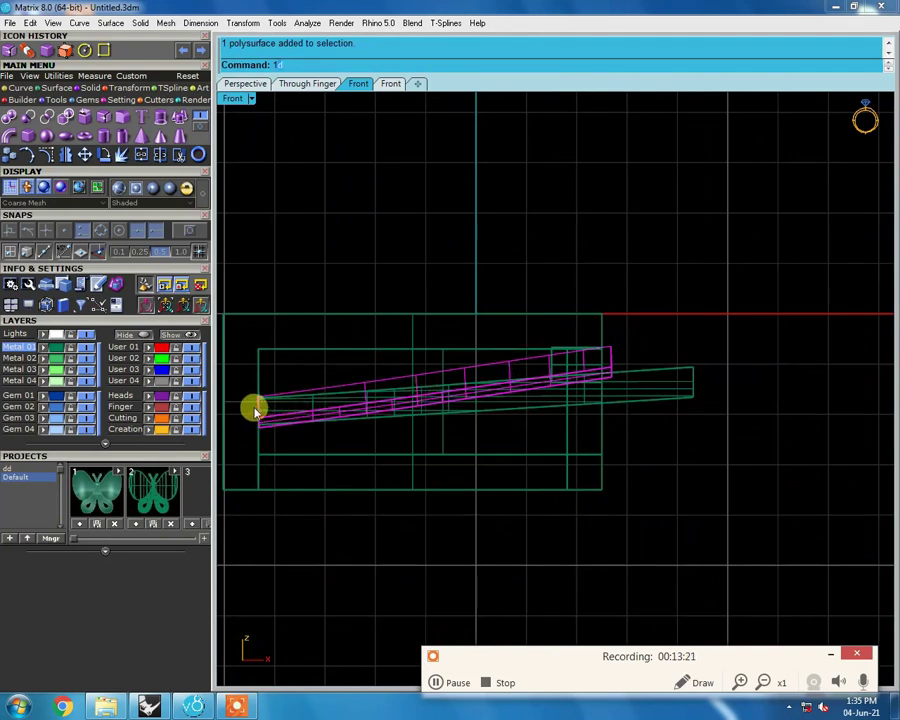
click(681, 352)
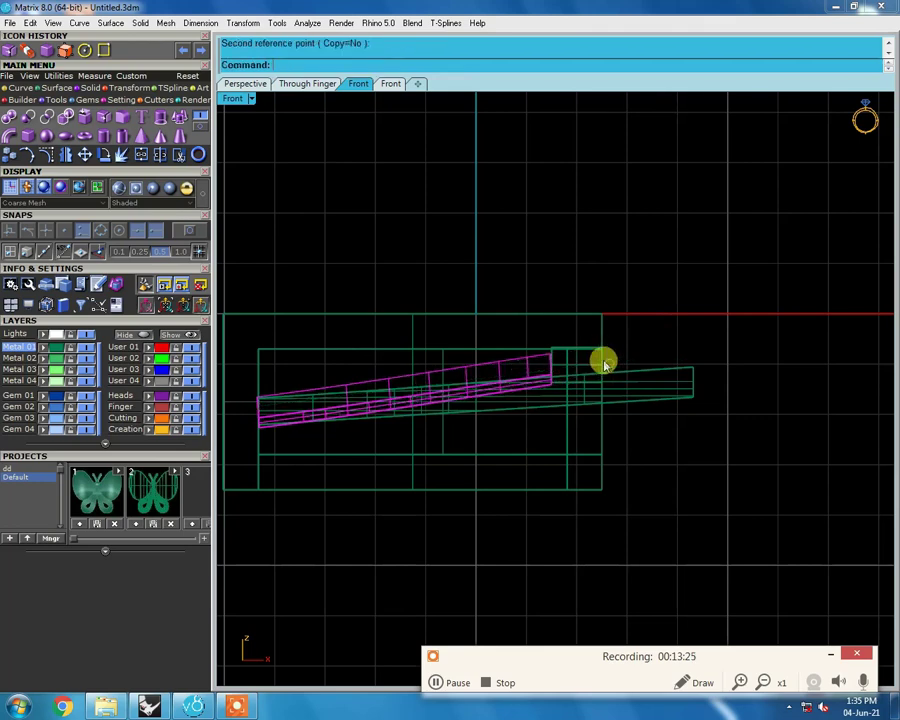
click(604, 363)
Step: Hide the cage objects so only the green slab shows, then select the bar
click(535, 352)
key(ctrl+h)
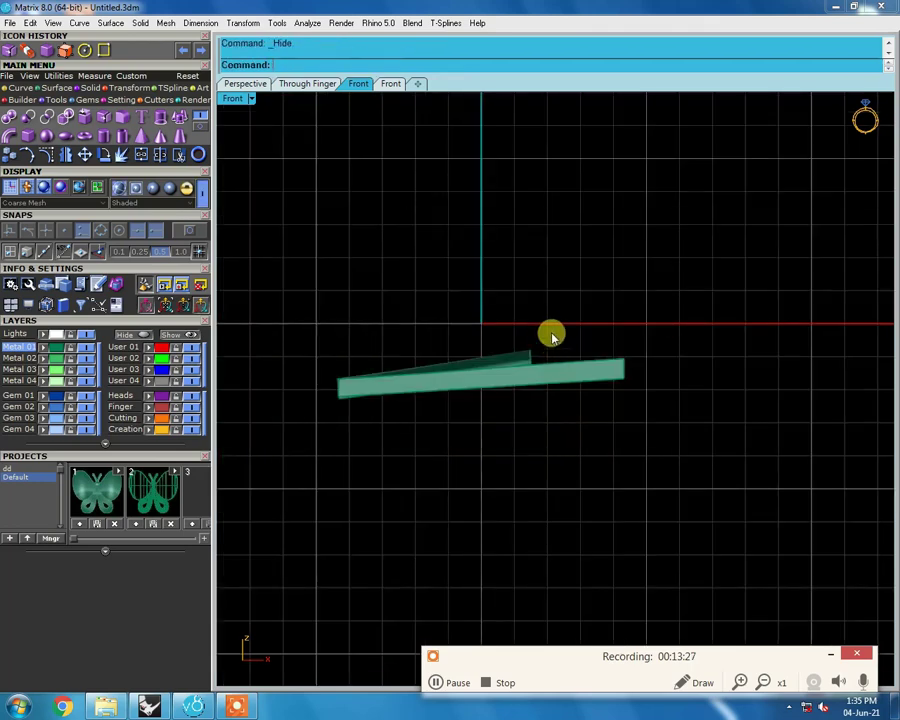
right_drag(547, 345, 583, 517)
click(460, 348)
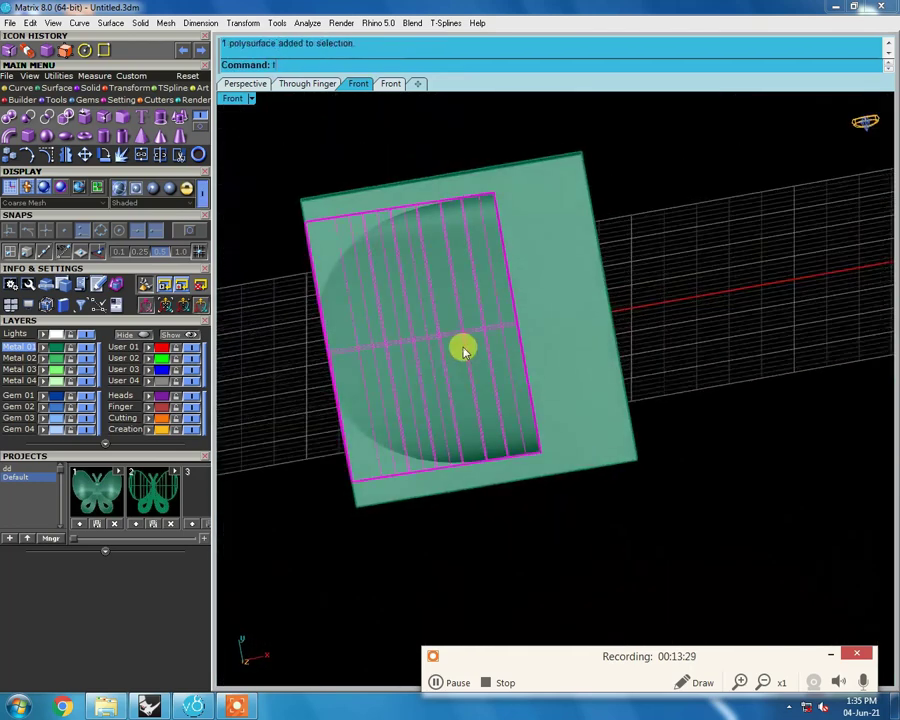
Step: Finish showing the hidden objects and undo the parts' grouping
mouse_move(552, 436)
right_down()
mouse_move(608, 313)
mouse_move(583, 366)
mouse_move(635, 326)
mouse_move(697, 503)
mouse_move(533, 300)
right_up()
key(Return)
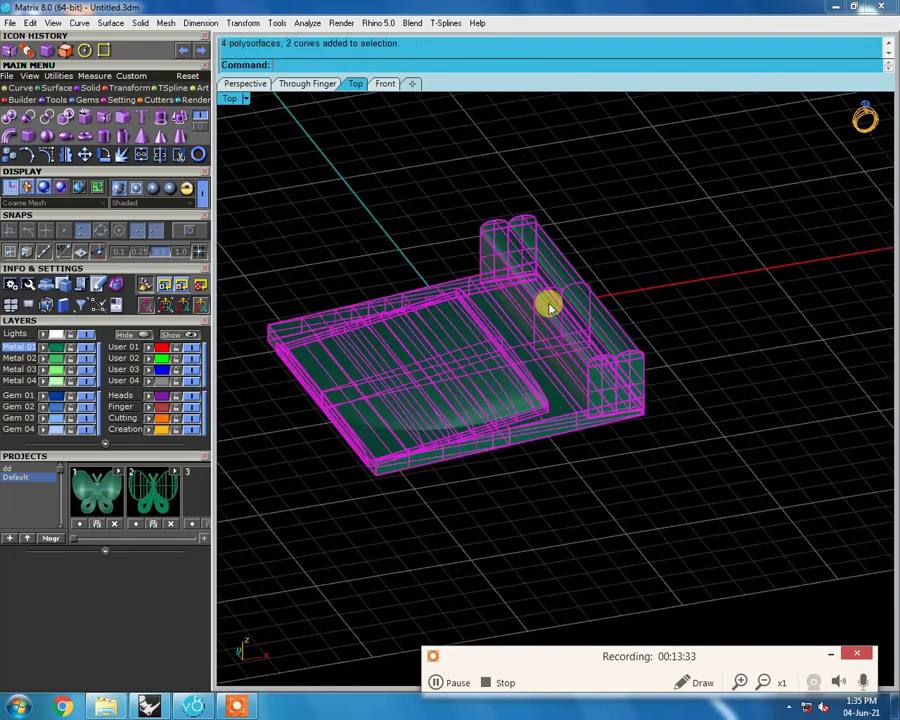
key(ctrl+z)
Step: Cage-edit the bar's left end in Front view, then delete the cage
key(ctrl+F2)
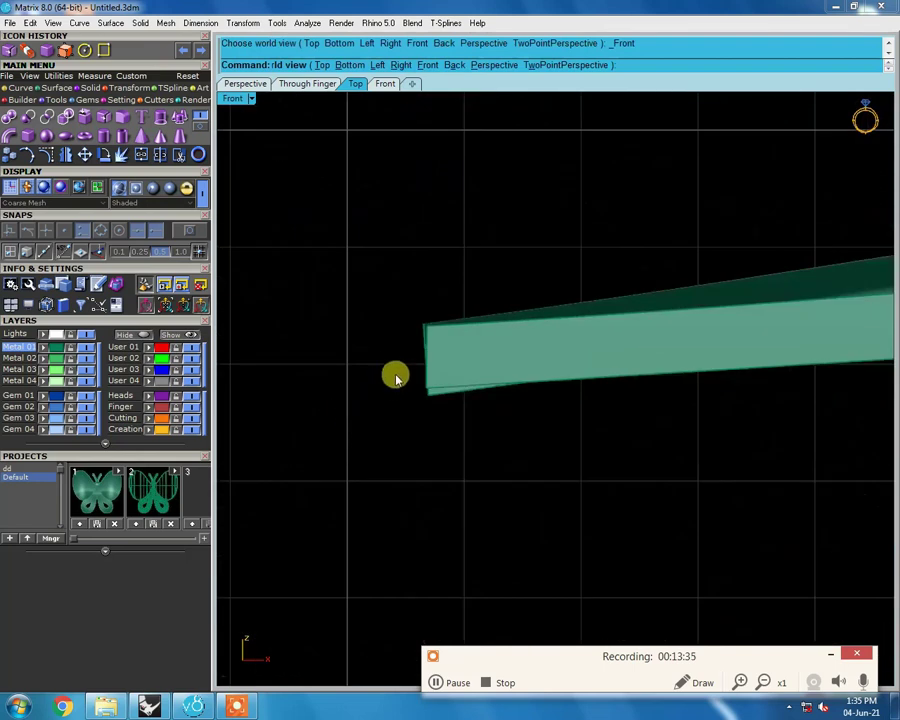
scroll(440, 397, down, 3)
key(Return)
scroll(405, 380, up, 3)
click(436, 431)
key(Delete)
scroll(560, 236, down, 3)
mouse_move(560, 236)
right_down()
mouse_move(656, 260)
mouse_move(510, 330)
mouse_move(733, 203)
right_up()
Step: Group all the clasp parts and show the hidden box again
key(ctrl+a)
key(ctrl+g)
key(ctrl+shift+h)
click(650, 309)
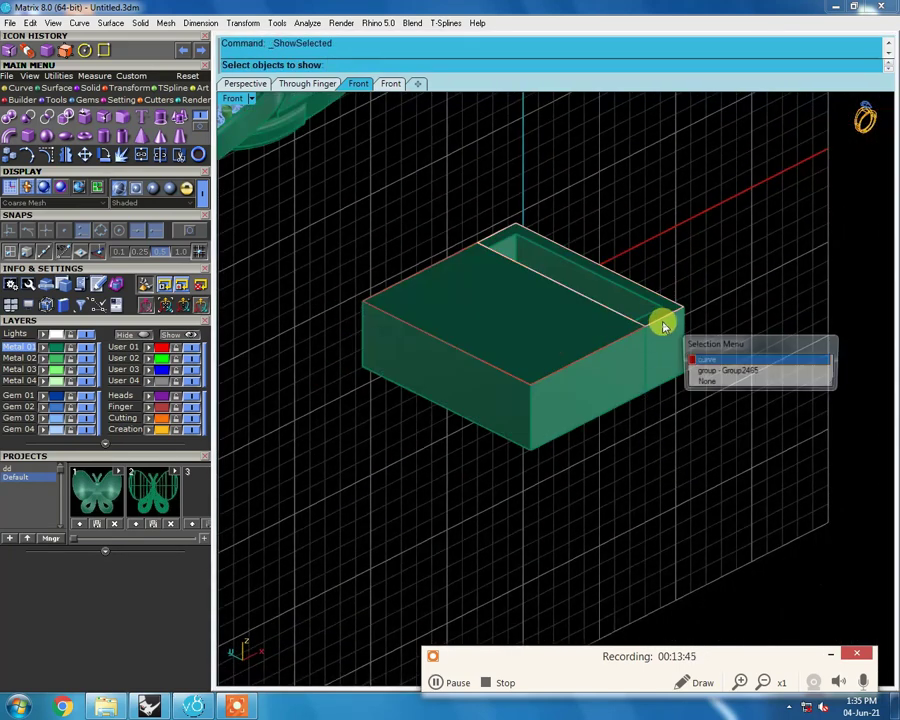
key(Return)
right_drag(656, 332, 560, 302)
click(560, 302)
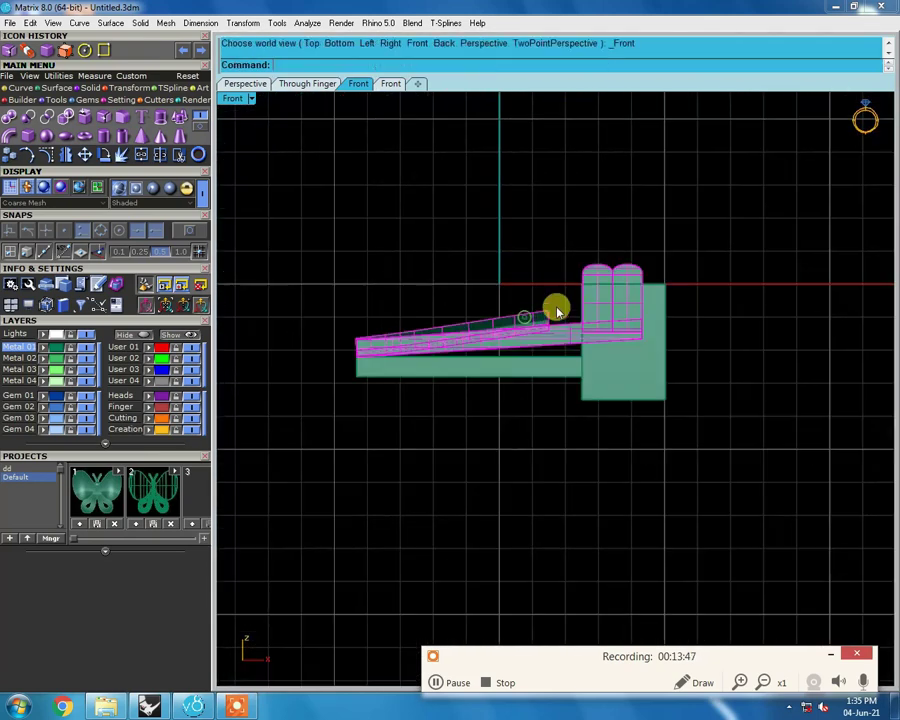
Step: Trial-drag the body to the left, then undo the move
click(400, 446)
mouse_move(400, 446)
right_down()
mouse_move(627, 353)
mouse_move(647, 450)
mouse_move(647, 333)
mouse_move(552, 345)
mouse_move(572, 231)
right_up()
key(ctrl+a)
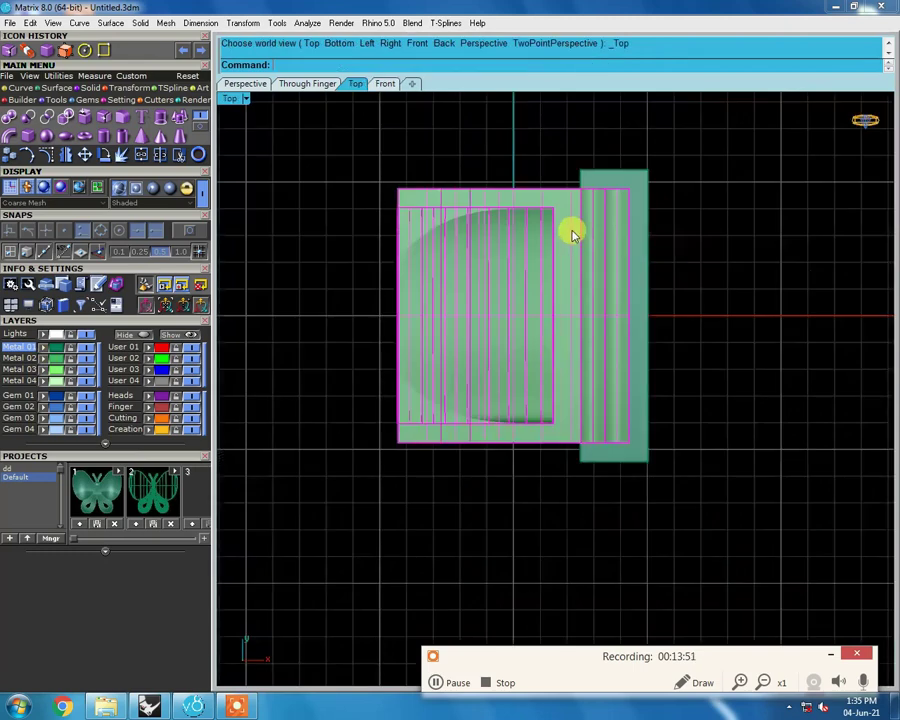
scroll(585, 158, down, 2)
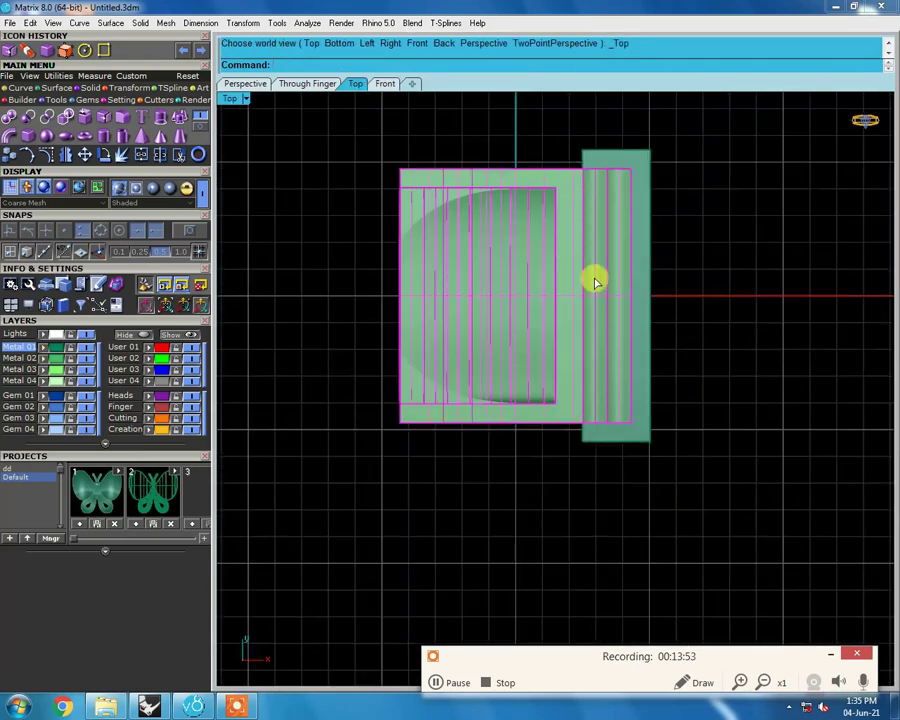
drag(595, 277, 428, 271)
key(Escape)
mouse_move(643, 248)
right_down()
mouse_move(690, 225)
mouse_move(711, 231)
right_up()
key(ctrl+z)
right_drag(545, 362, 514, 390)
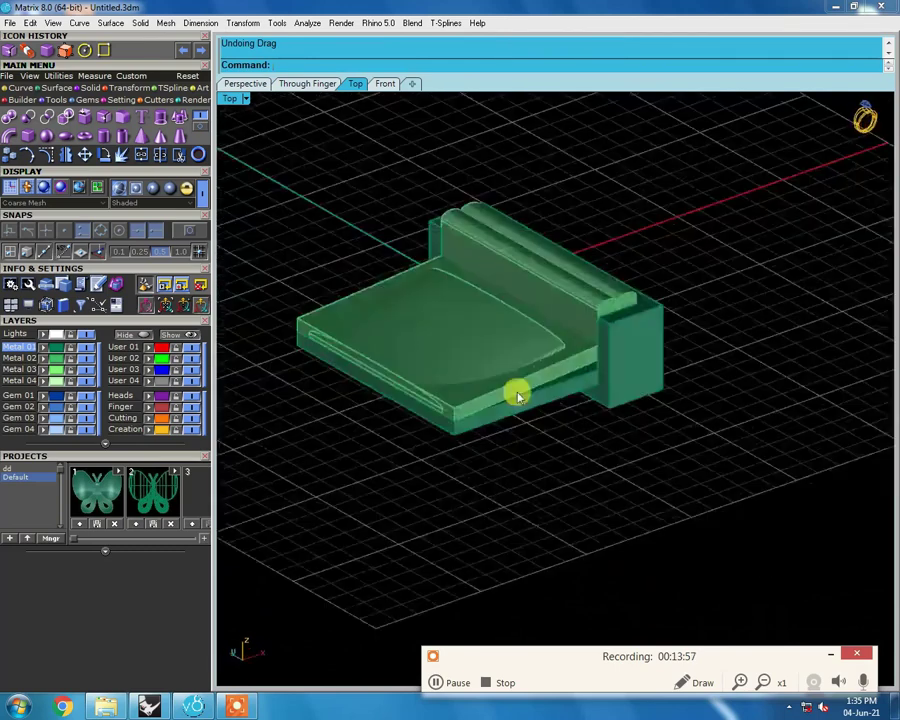
Step: Show the hidden box and rings and switch to a wireframe Front view
key(ctrl+shift+h)
mouse_move(542, 352)
right_down()
mouse_move(510, 340)
mouse_move(596, 330)
mouse_move(516, 418)
right_up()
key(Return)
key(ctrl+alt+w)
key(ctrl+F2)
Step: Select the bar and box, shift them right, then raise the bar and undo the raise
drag(619, 436, 599, 361)
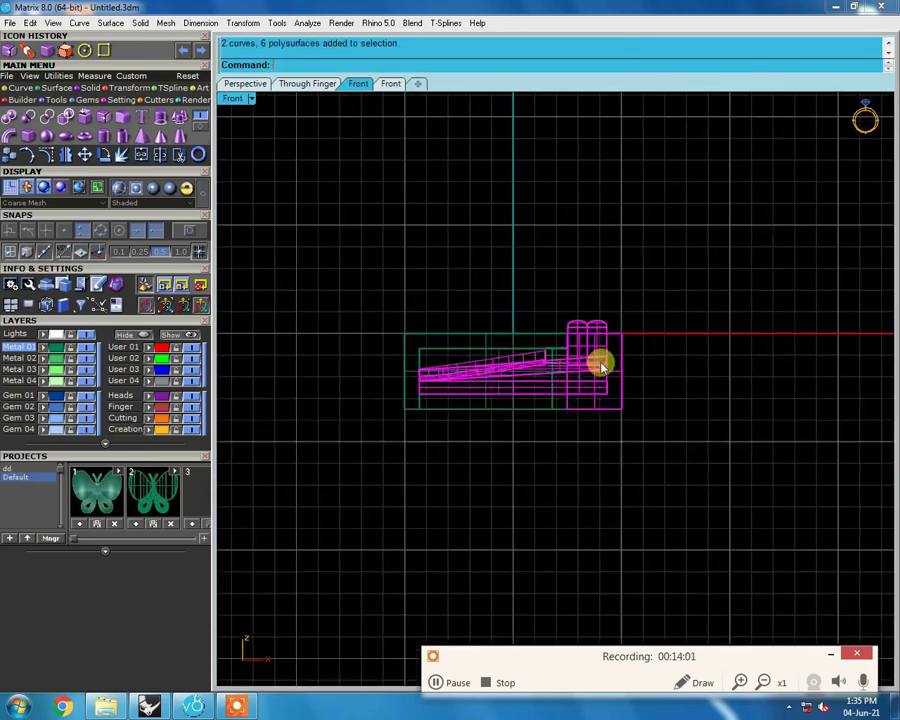
key(ctrl+alt+s)
drag(489, 352, 638, 383)
key(ctrl+alt+w)
scroll(670, 336, down, 2)
key(ctrl+alt+s)
scroll(620, 343, down, 2)
drag(620, 343, 618, 222)
mouse_move(598, 472)
right_down()
mouse_move(580, 304)
mouse_move(473, 492)
right_up()
key(ctrl+F2)
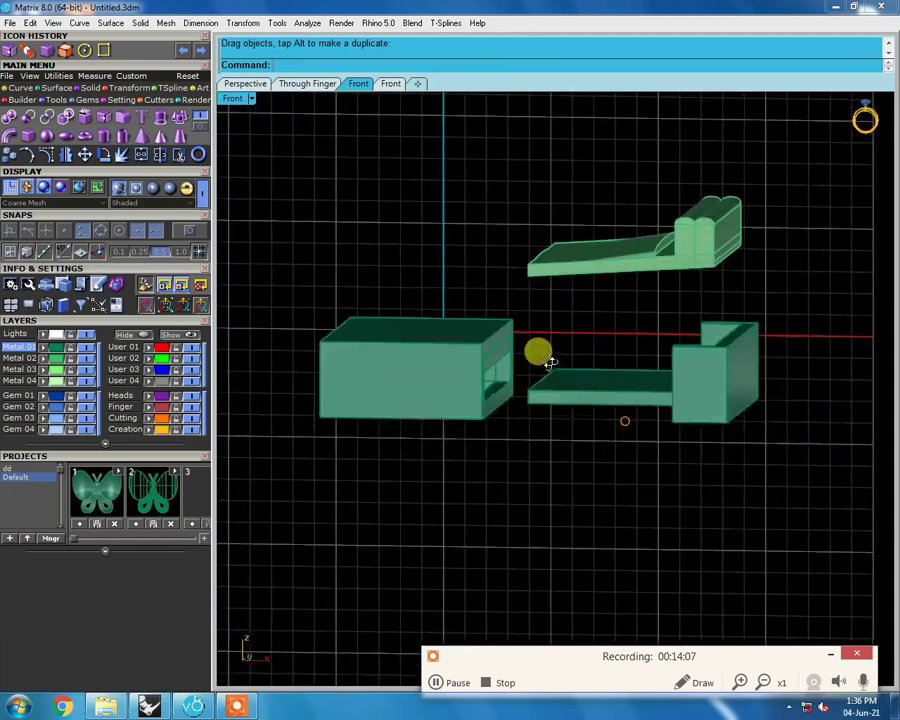
scroll(590, 300, up, 2)
scroll(586, 262, up, 2)
key(ctrl+z)
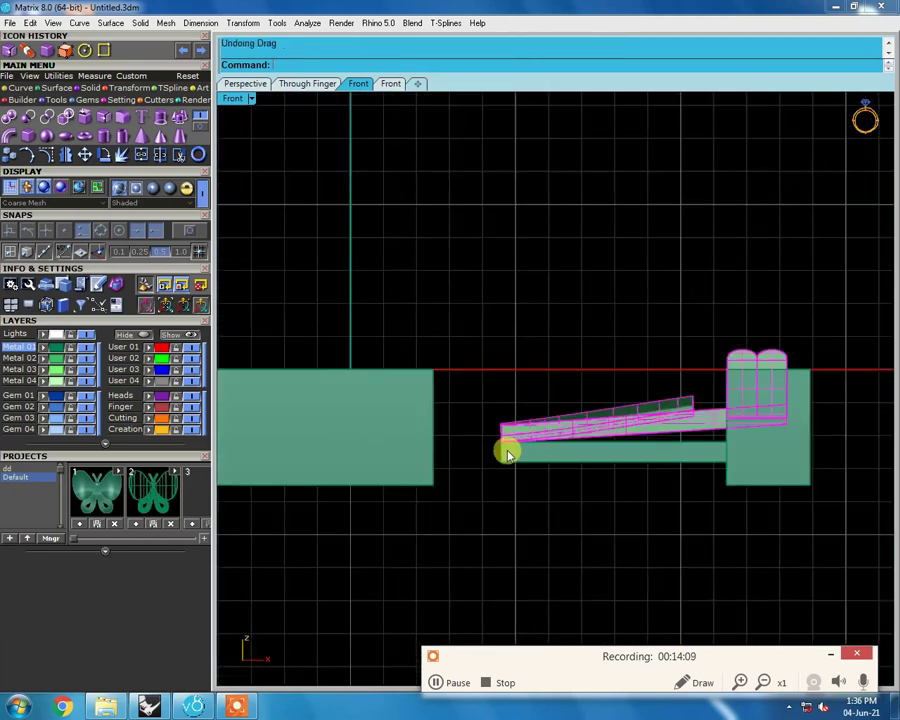
Step: Crossing-select the tongue bar and rounded heads and slide them left into the box
scroll(498, 451, up, 3)
scroll(515, 432, up, 1)
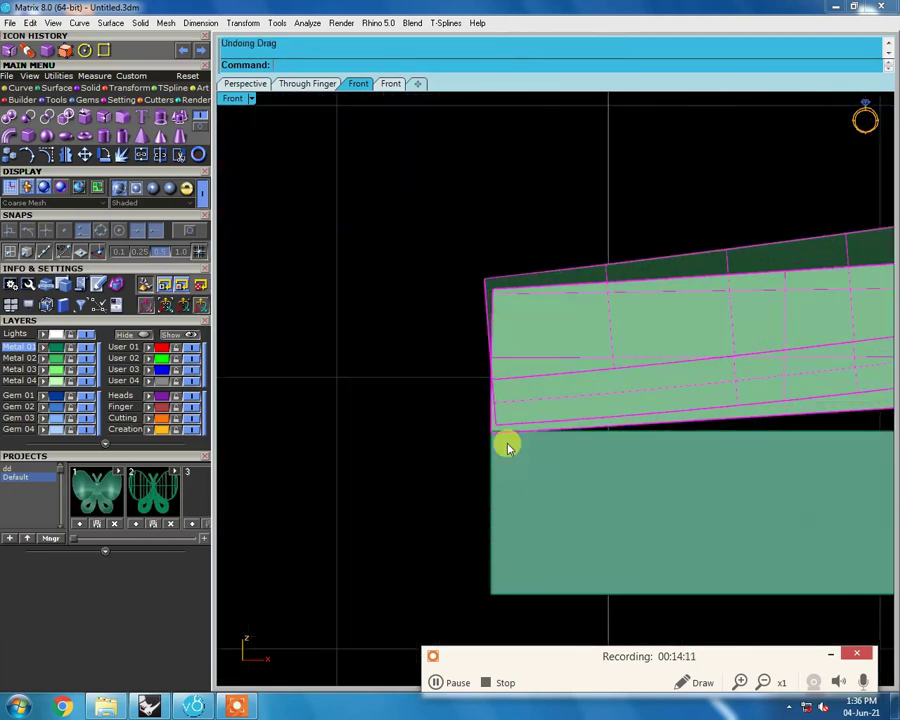
scroll(511, 411, down, 3)
scroll(510, 420, down, 2)
key(Escape)
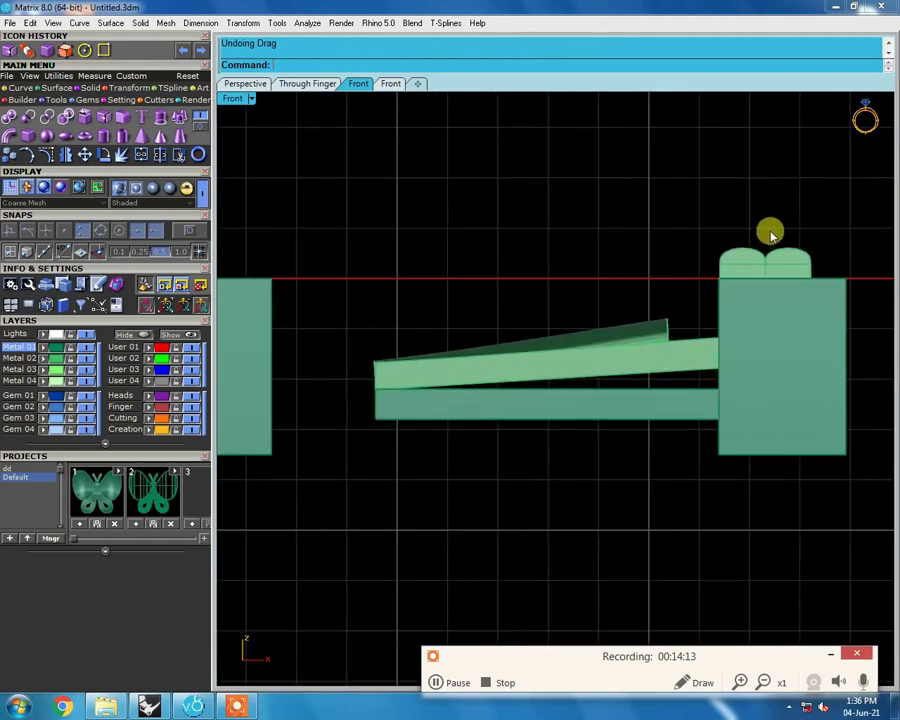
drag(809, 209, 629, 482)
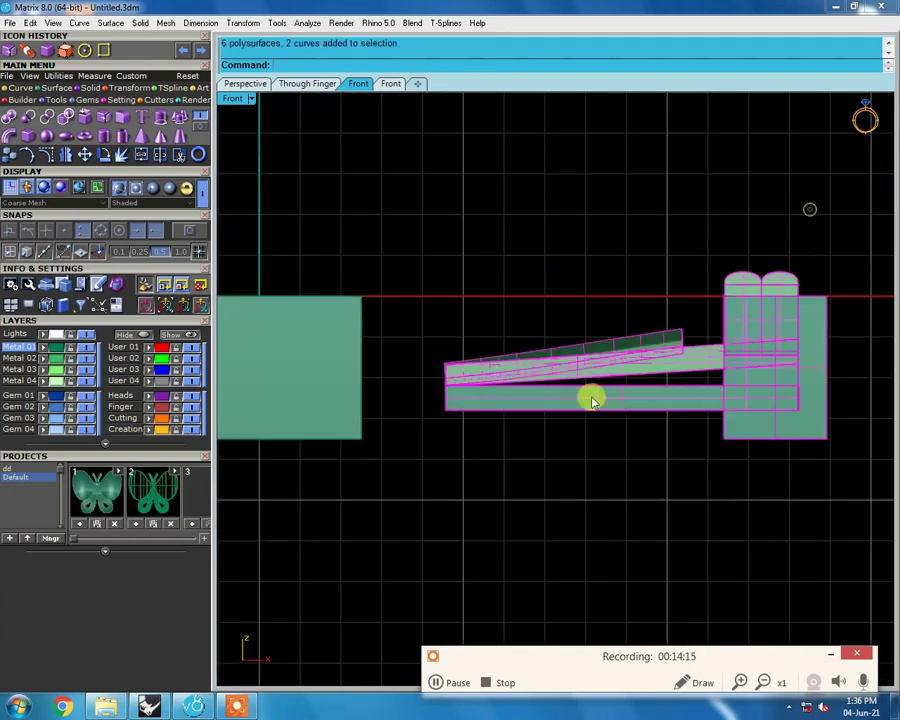
scroll(646, 366, down, 2)
key(ctrl+alt+w)
scroll(580, 374, up, 2)
scroll(576, 370, down, 2)
mouse_move(576, 370)
mouse_down()
mouse_move(487, 373)
mouse_move(490, 350)
mouse_up()
scroll(498, 310, up, 2)
scroll(604, 340, down, 1)
scroll(593, 337, up, 1)
drag(598, 335, 492, 340)
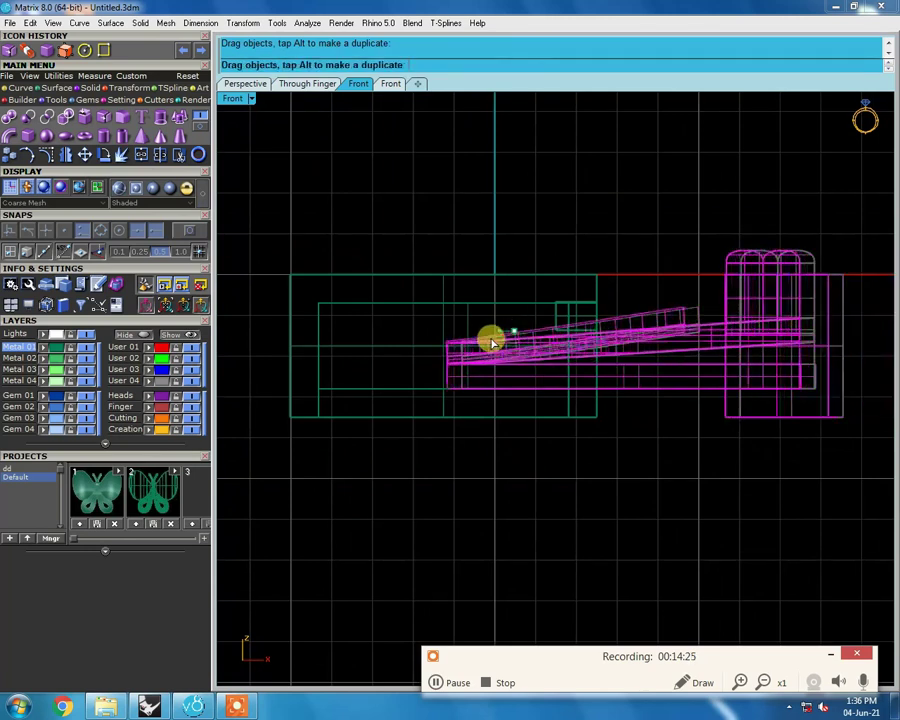
scroll(466, 352, up, 1)
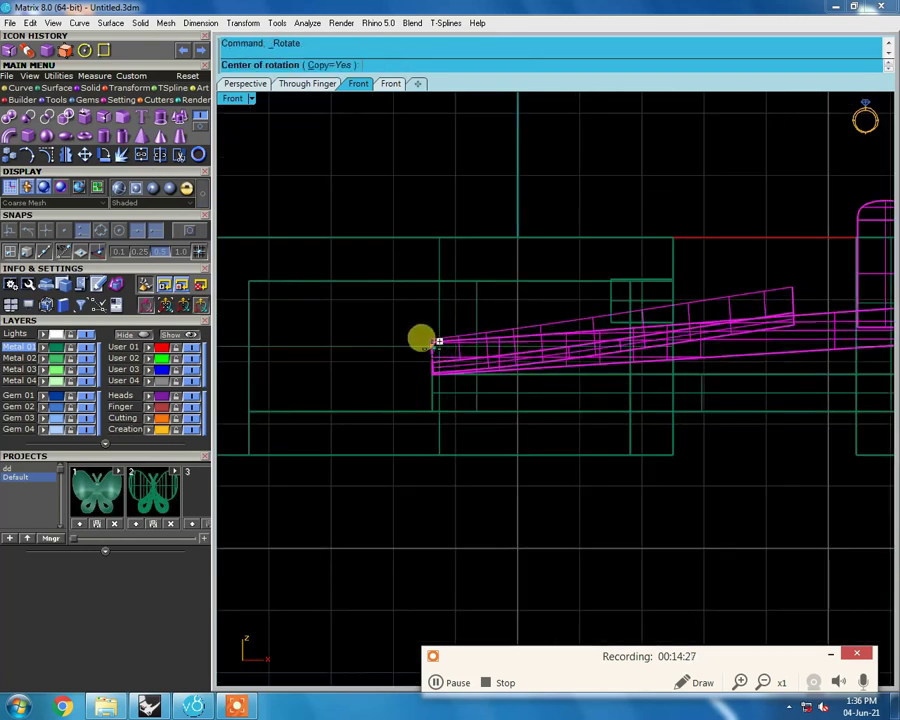
Step: Rotate the tongue part slightly with its centre at the left end
scroll(423, 341, down, 2)
key(Escape)
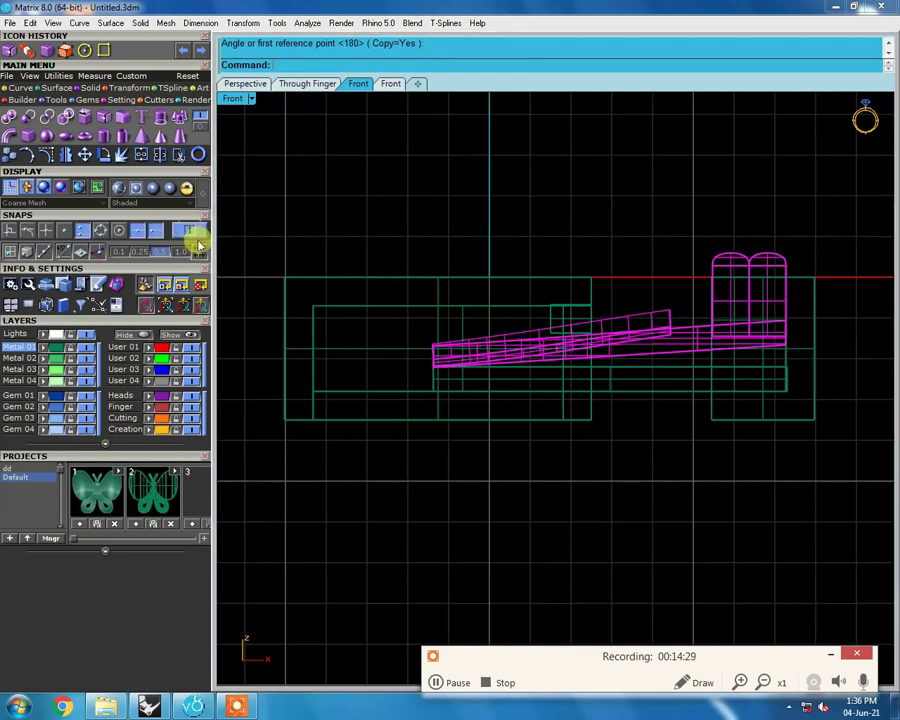
key(Return)
click(432, 349)
click(773, 258)
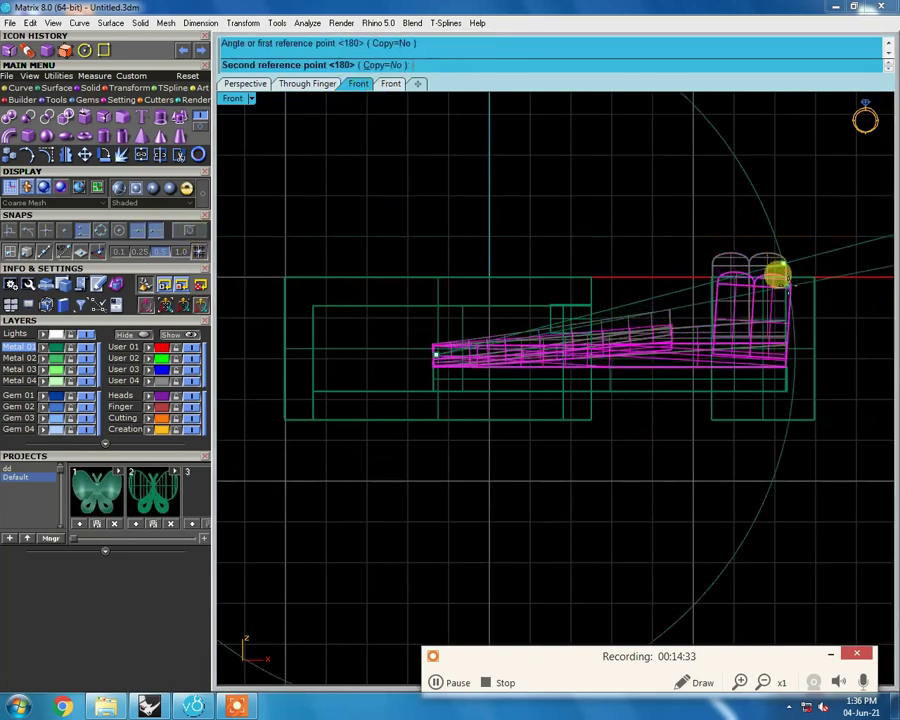
click(779, 271)
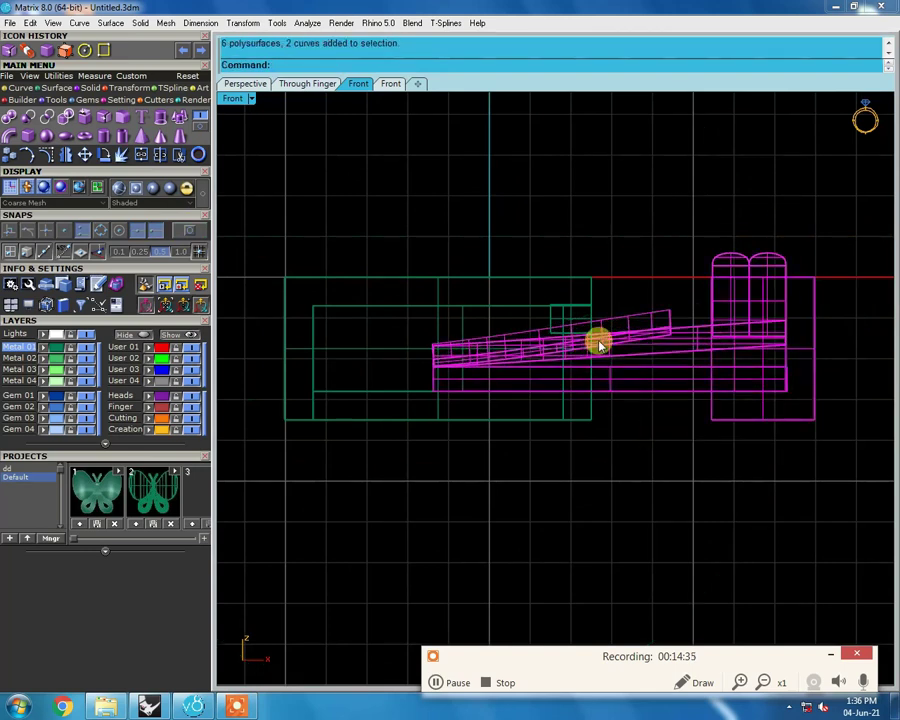
Step: Drag the rotated part left into the box, undoing a small extra nudge
drag(598, 345, 483, 357)
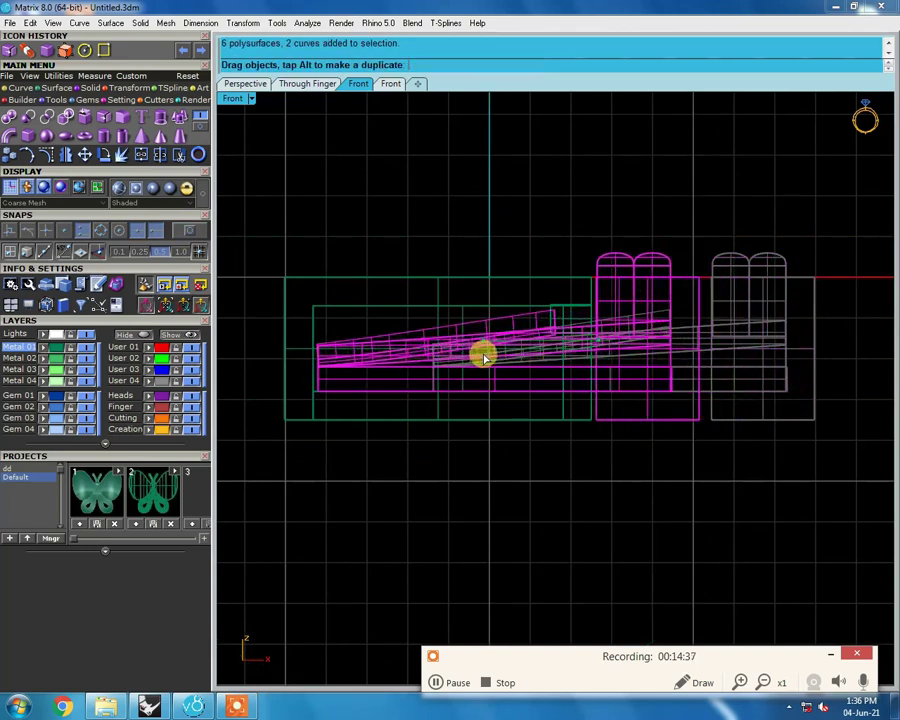
drag(481, 357, 483, 356)
scroll(483, 356, up, 4)
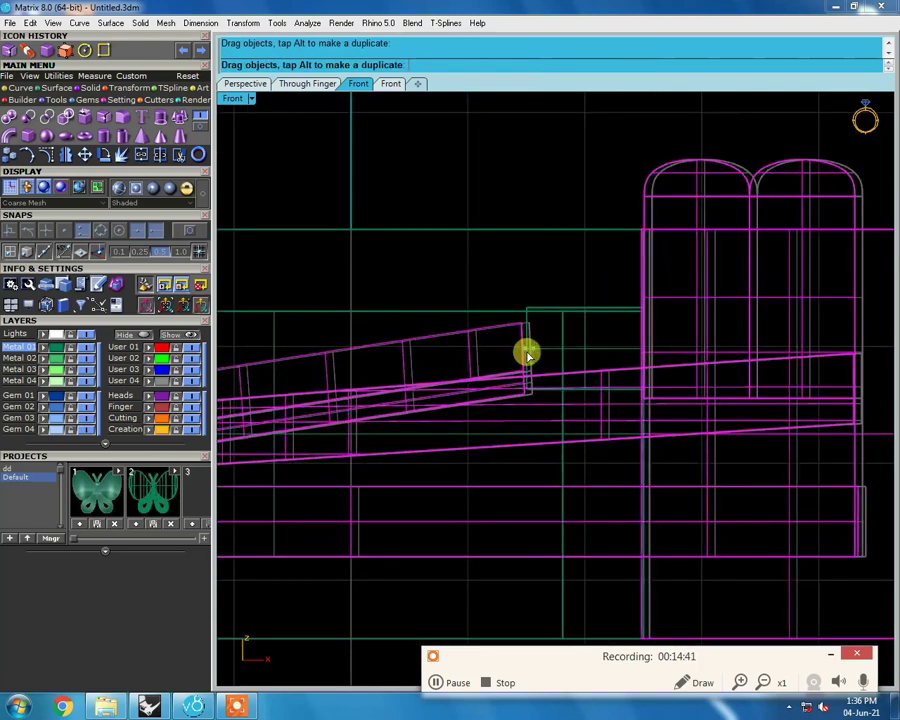
drag(534, 353, 533, 351)
key(ctrl+z)
scroll(533, 351, down, 2)
scroll(277, 388, down, 2)
scroll(371, 301, up, 4)
scroll(412, 285, up, 2)
Step: Move the part precisely with M between two picked points to seat it
text(m)
key(Return)
click(418, 289)
click(402, 312)
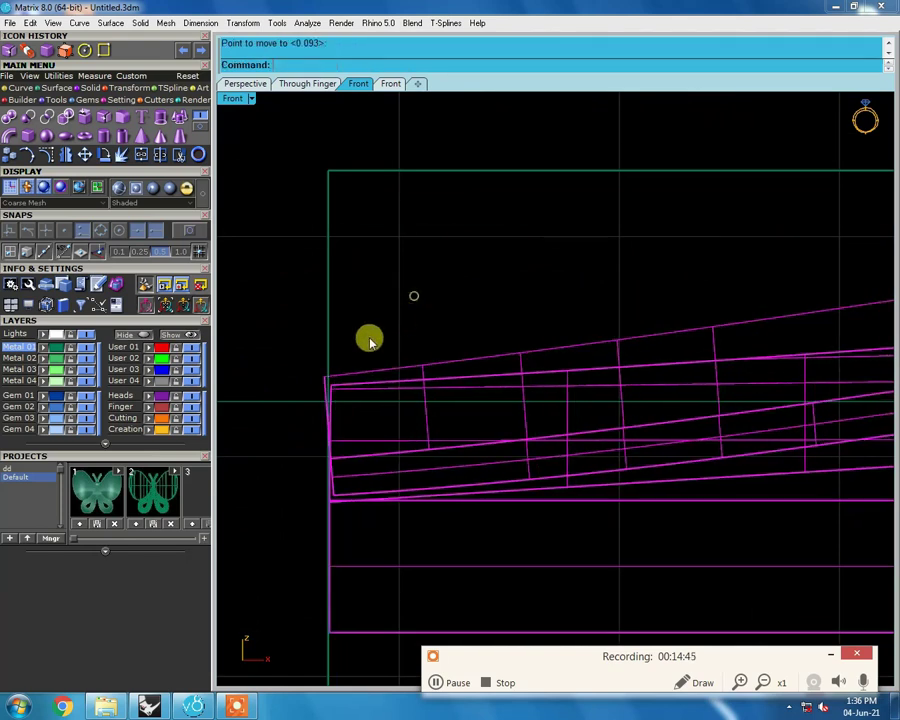
scroll(570, 320, down, 2)
scroll(600, 360, up, 2)
scroll(601, 295, down, 2)
Step: Select the two tongue parts, then try moving all parts and undo it
click(600, 290)
scroll(590, 320, up, 2)
scroll(596, 295, down, 2)
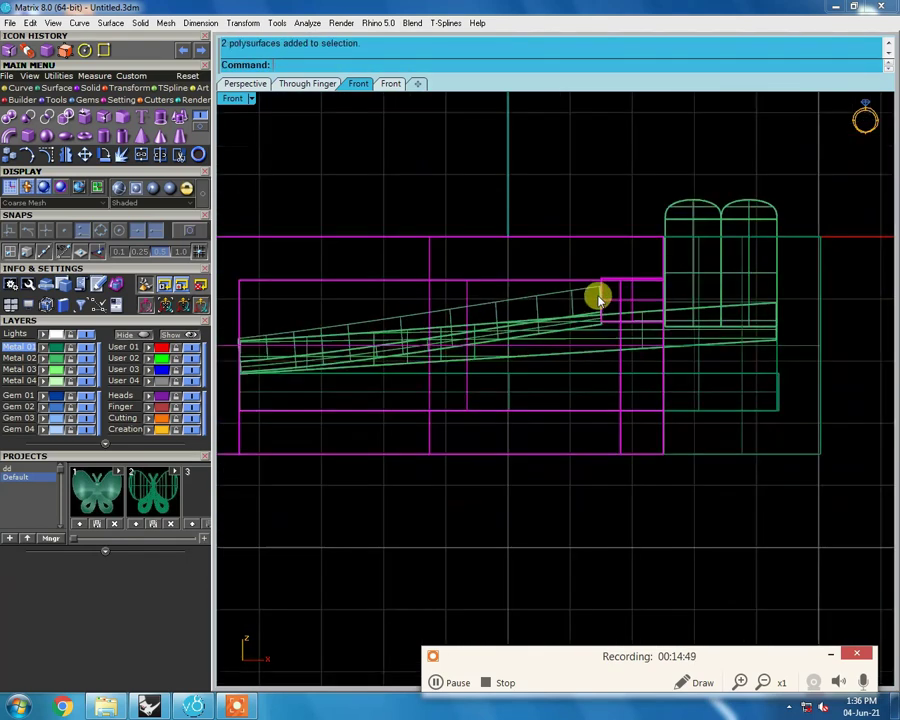
scroll(630, 292, down, 1)
key(Escape)
scroll(813, 186, down, 1)
key(ctrl+a)
drag(655, 318, 702, 325)
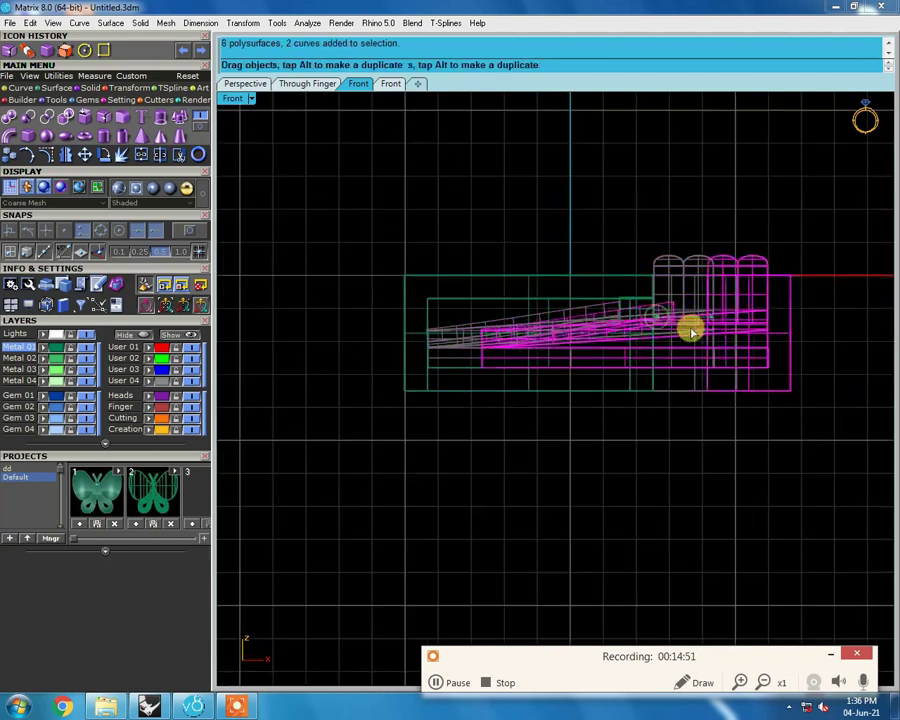
scroll(716, 215, up, 1)
key(ctrl+z)
Step: Check the fit in shaded and wireframe views, undoing a trial move to the right
key(ctrl+a)
key(ctrl+alt+s)
mouse_move(669, 281)
right_down()
mouse_move(655, 382)
mouse_move(670, 270)
mouse_move(543, 318)
right_up()
key(ctrl+alt+w)
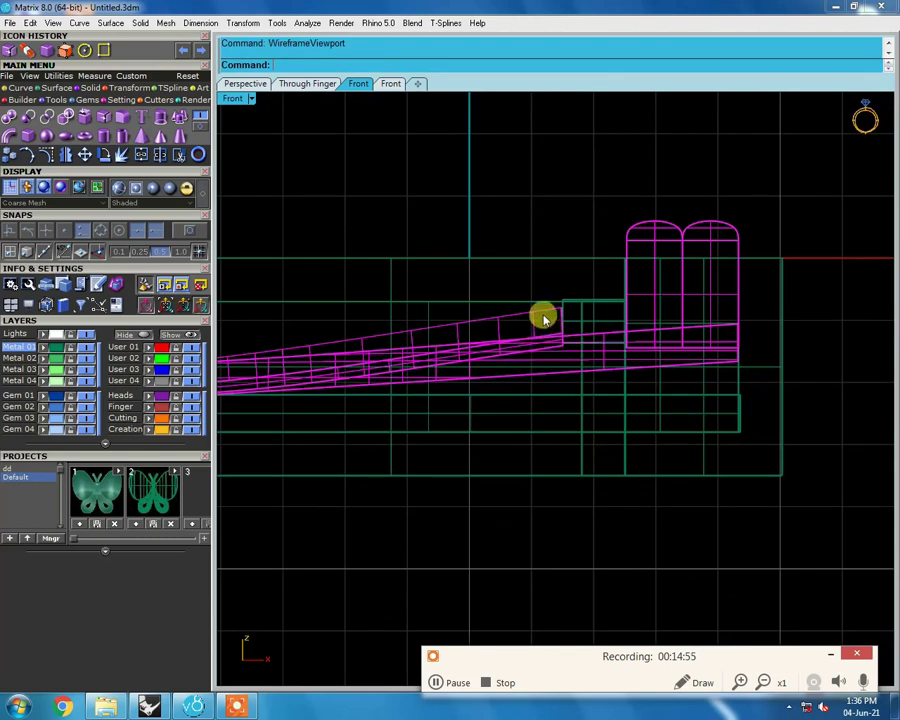
scroll(800, 355, down, 2)
key(ctrl+a)
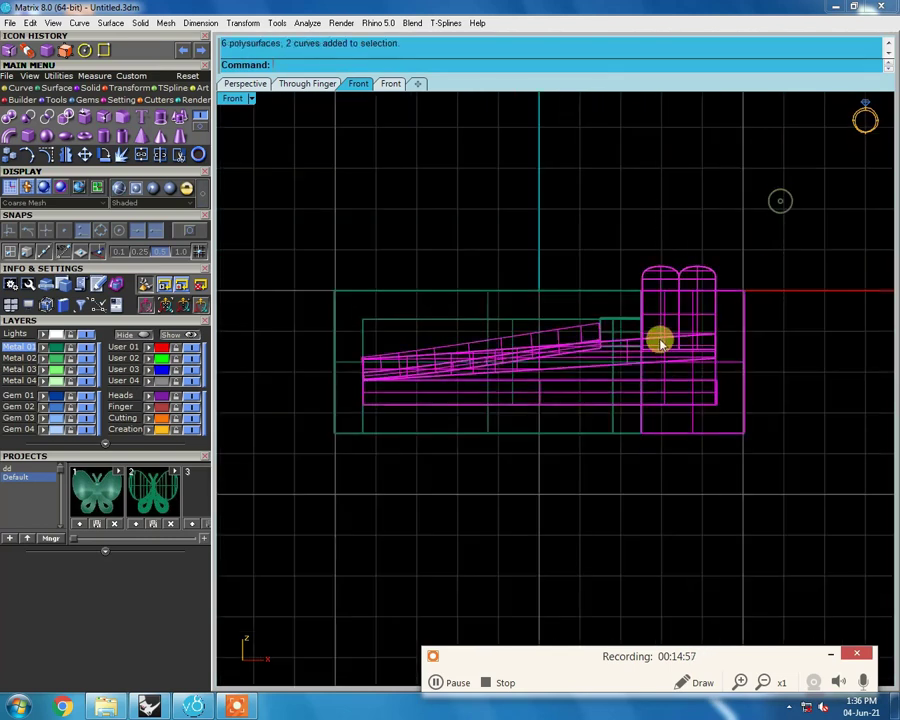
drag(659, 342, 763, 340)
key(ctrl+z)
Step: Hide the clasp parts in shaded view, undo the hide, and start ShowSelected
key(ctrl+alt+s)
mouse_move(666, 390)
right_down()
mouse_move(632, 256)
mouse_move(660, 313)
mouse_move(597, 322)
right_up()
key(ctrl+h)
key(ctrl+z)
key(ctrl+shift+h)
Step: Show the hidden box and group all the clasp parts into one unit
click(528, 494)
key(Return)
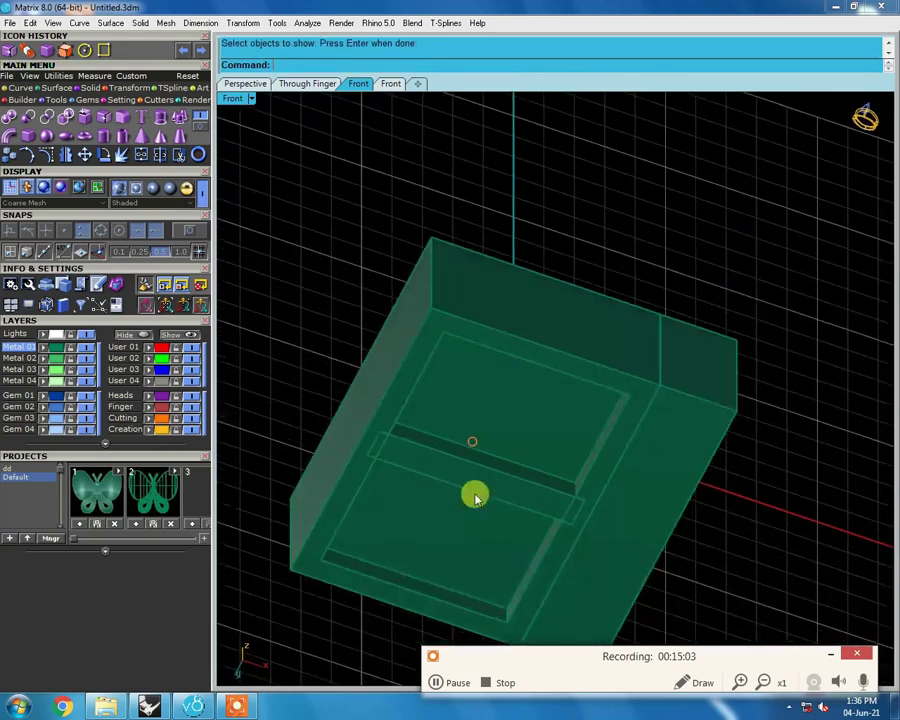
key(ctrl+a)
key(ctrl+g)
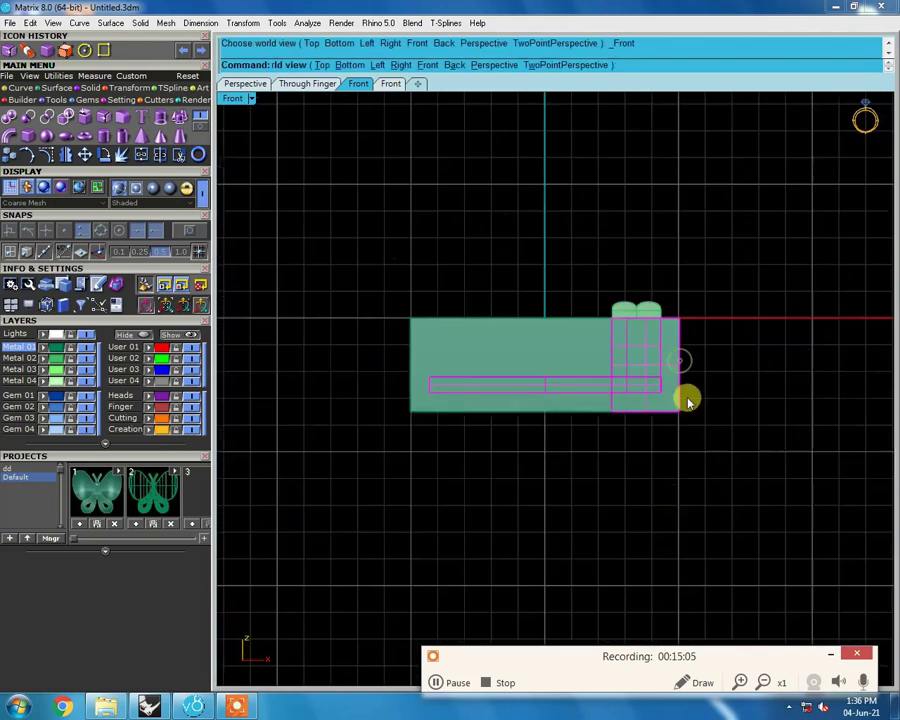
Step: Select the grouped clasp parts and view them straight down in Top view
scroll(520, 384, up, 5)
scroll(724, 410, down, 2)
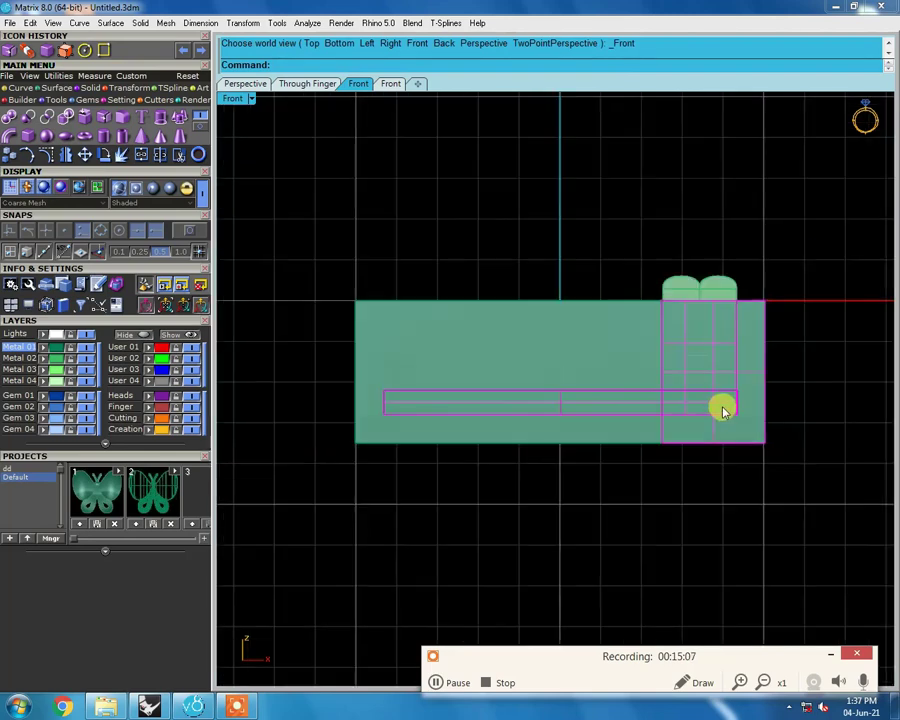
click(708, 300)
scroll(536, 362, down, 2)
mouse_move(598, 497)
right_down()
mouse_move(665, 211)
mouse_move(623, 480)
mouse_move(647, 625)
mouse_move(815, 512)
mouse_move(711, 607)
right_up()
key(ctrl+F1)
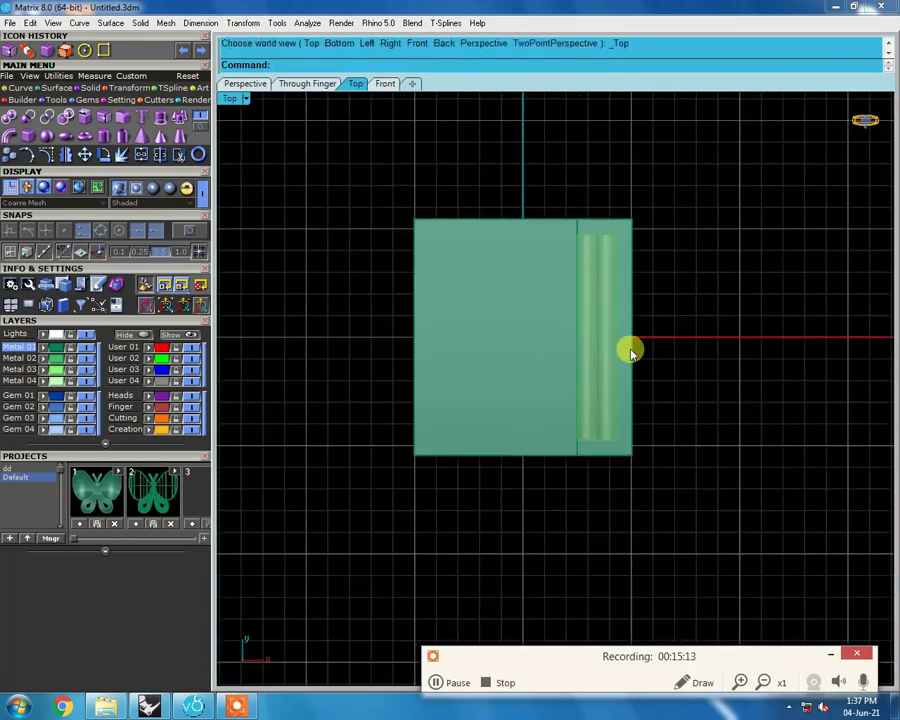
Step: Bring the hidden box back into view with ShowSelected
key(ctrl+shift+h)
click(473, 344)
key(Return)
scroll(473, 344, down, 3)
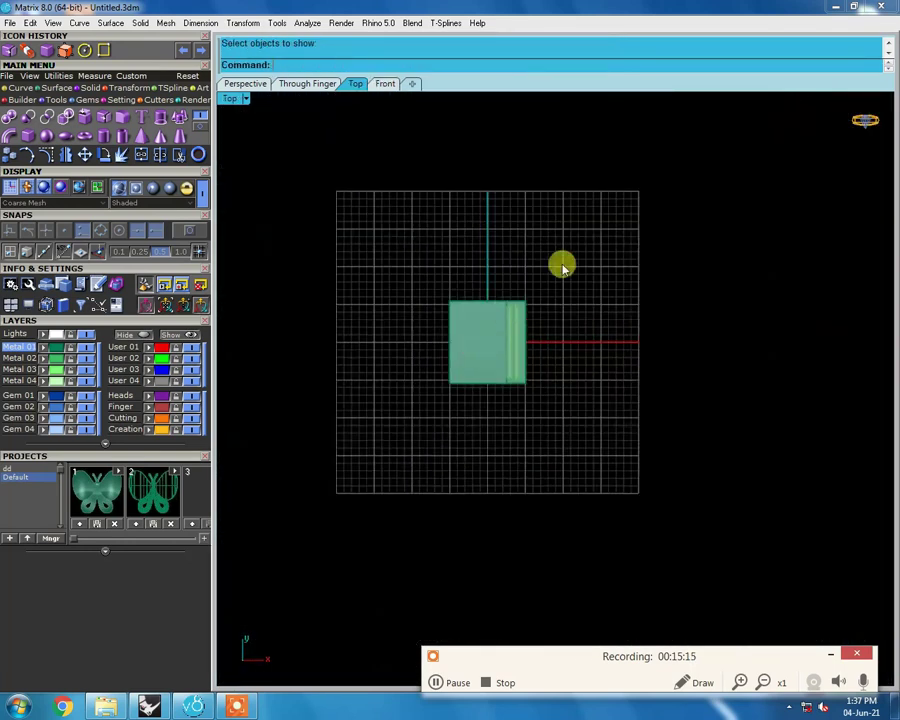
Step: Show the hidden curb chain again and move it 25 units down
key(Return)
click(412, 150)
key(Return)
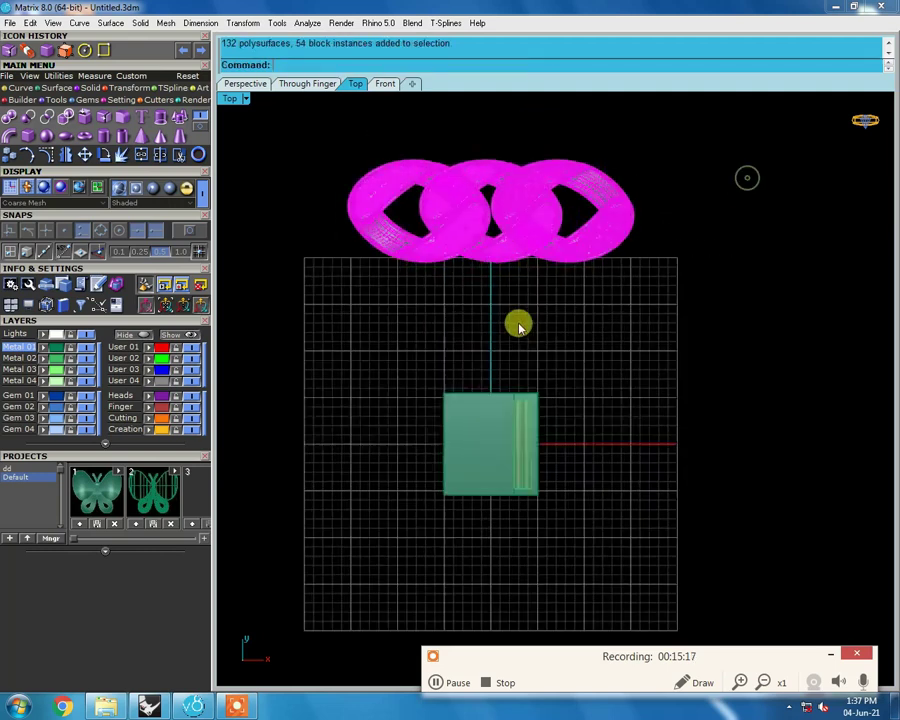
scroll(615, 297, up, 3)
key(Return)
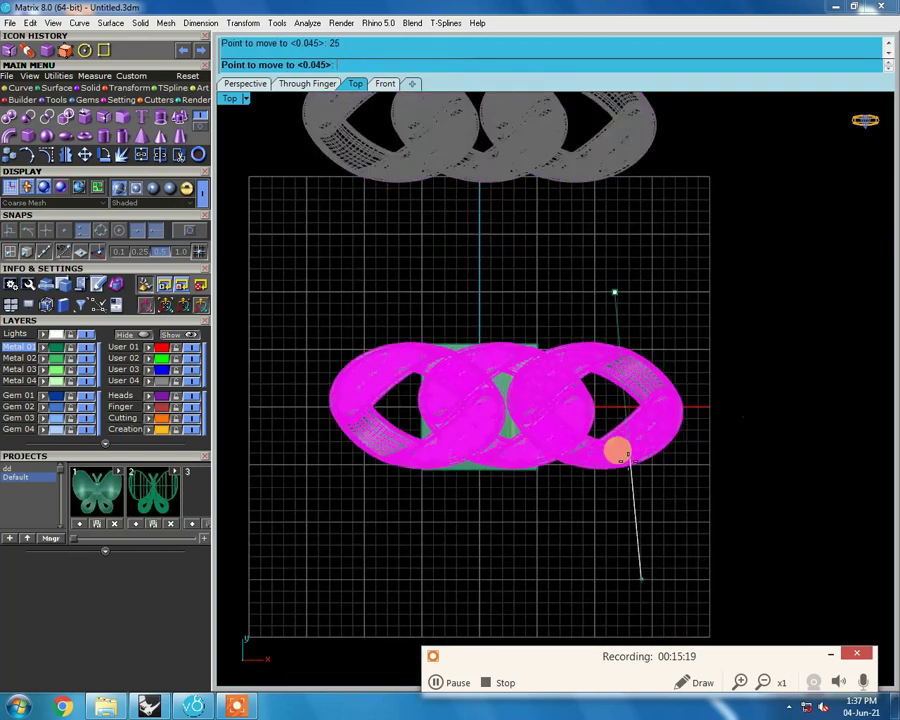
click(555, 440)
Step: Slide the chain toward the box until a link's edge snaps against the box edge
scroll(596, 420, up, 5)
mouse_move(596, 420)
mouse_down()
mouse_move(505, 427)
mouse_move(500, 437)
mouse_up()
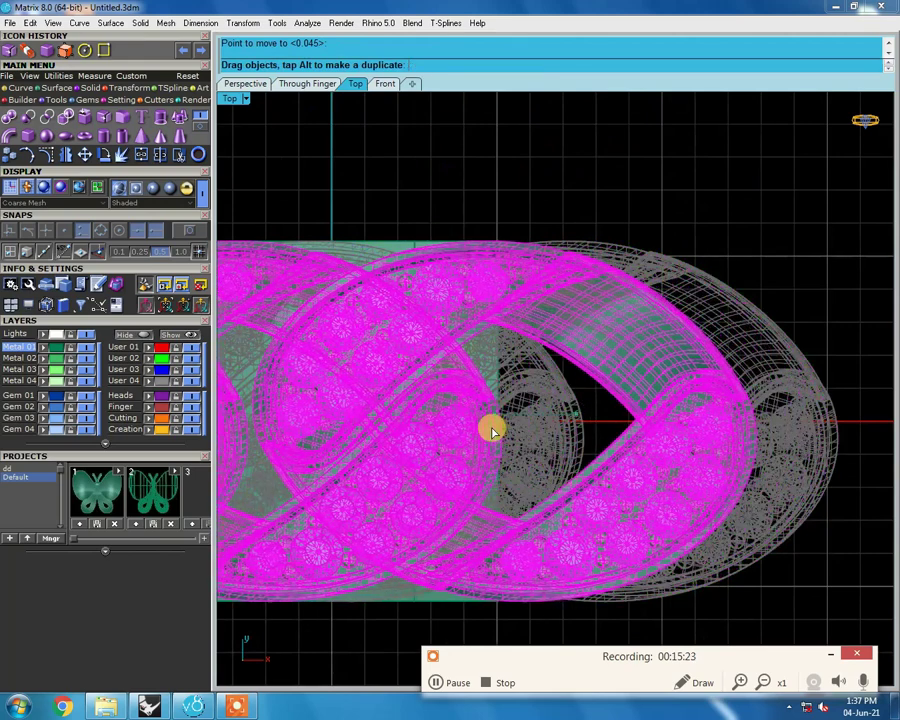
scroll(494, 437, up, 5)
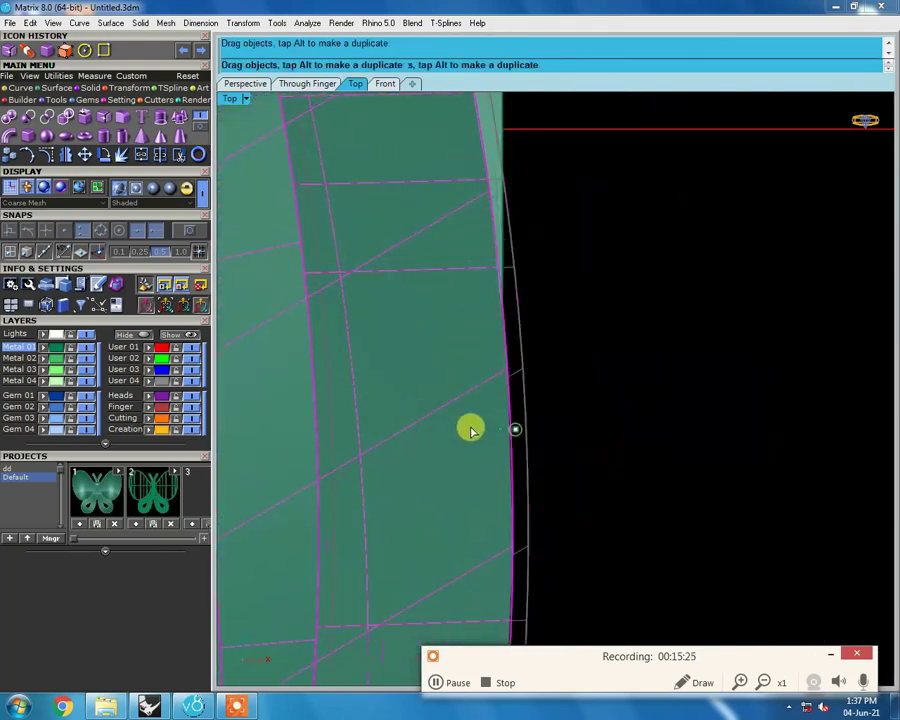
drag(506, 427, 486, 430)
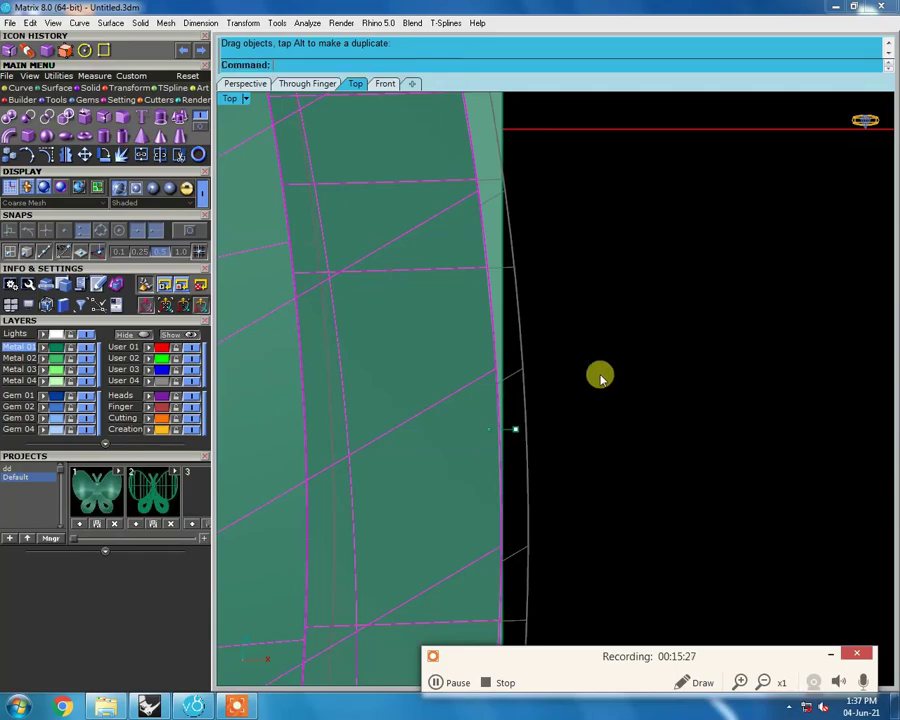
Step: Zoom and tilt the view to inspect the gem-set link against the box
scroll(600, 377, down, 3)
scroll(604, 364, down, 3)
scroll(604, 364, down, 3)
scroll(651, 331, down, 2)
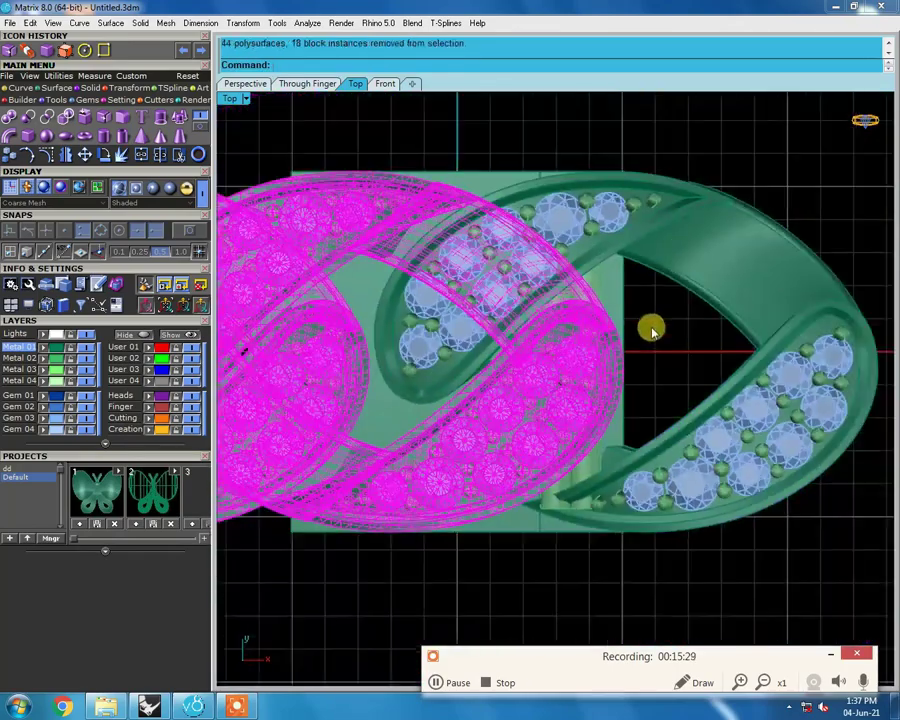
scroll(651, 331, down, 2)
scroll(661, 247, up, 3)
drag(661, 247, 636, 530)
mouse_move(584, 344)
ctrl+shift+right_down()
mouse_move(497, 390)
mouse_move(747, 150)
ctrl+shift+right_up()
scroll(490, 320, up, 2)
scroll(540, 340, down, 2)
Step: Nudge the gem-set link with its stones flush against the box's right side
key(ctrl+a)
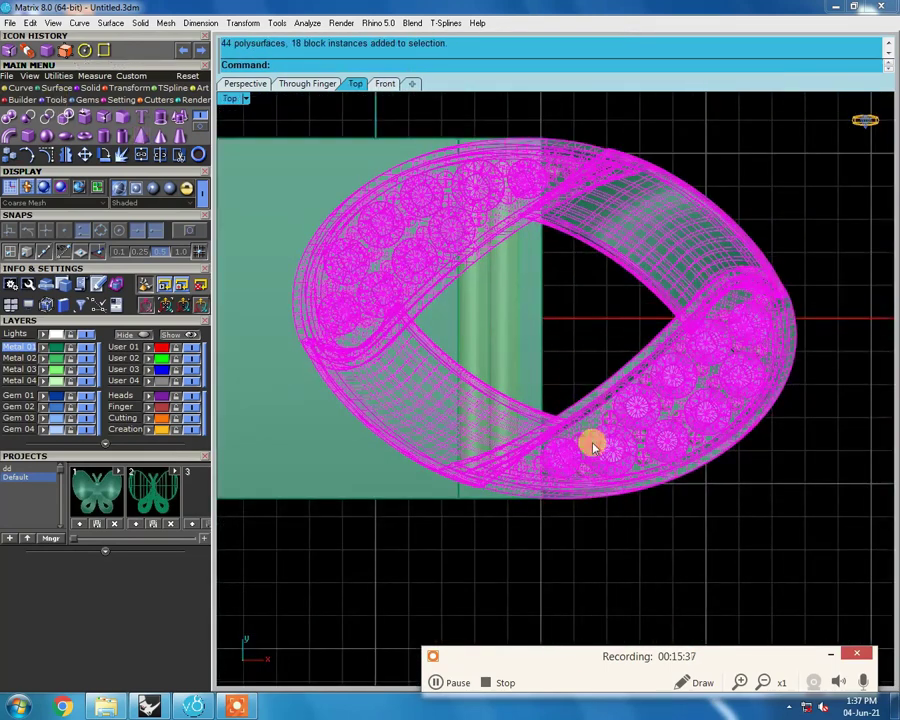
scroll(590, 480, up, 3)
click(582, 558)
key(ctrl+a)
drag(598, 452, 604, 456)
scroll(604, 456, down, 1)
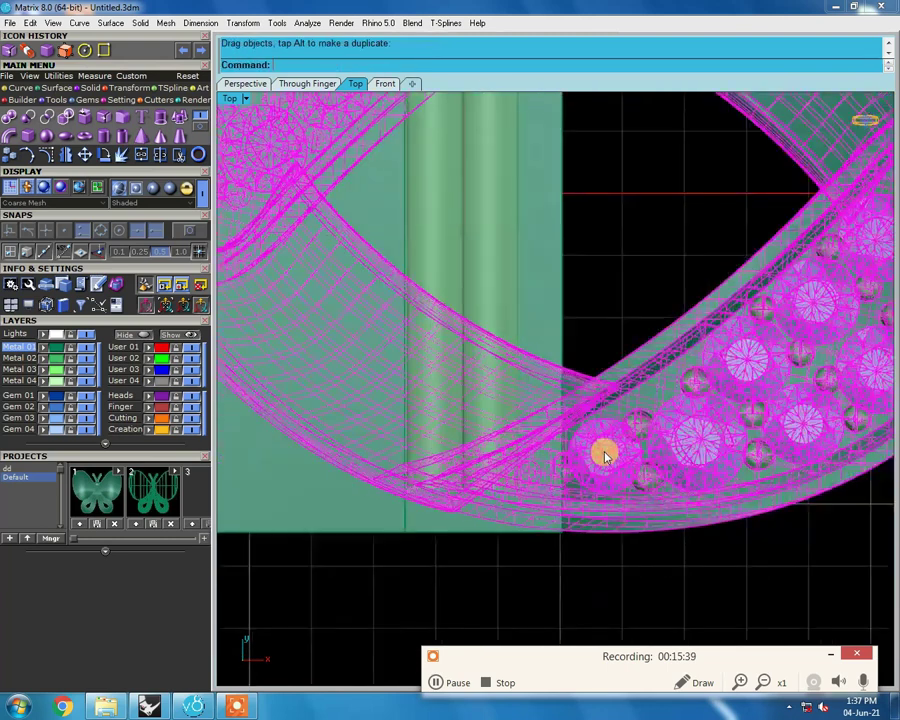
scroll(604, 456, down, 5)
key(Escape)
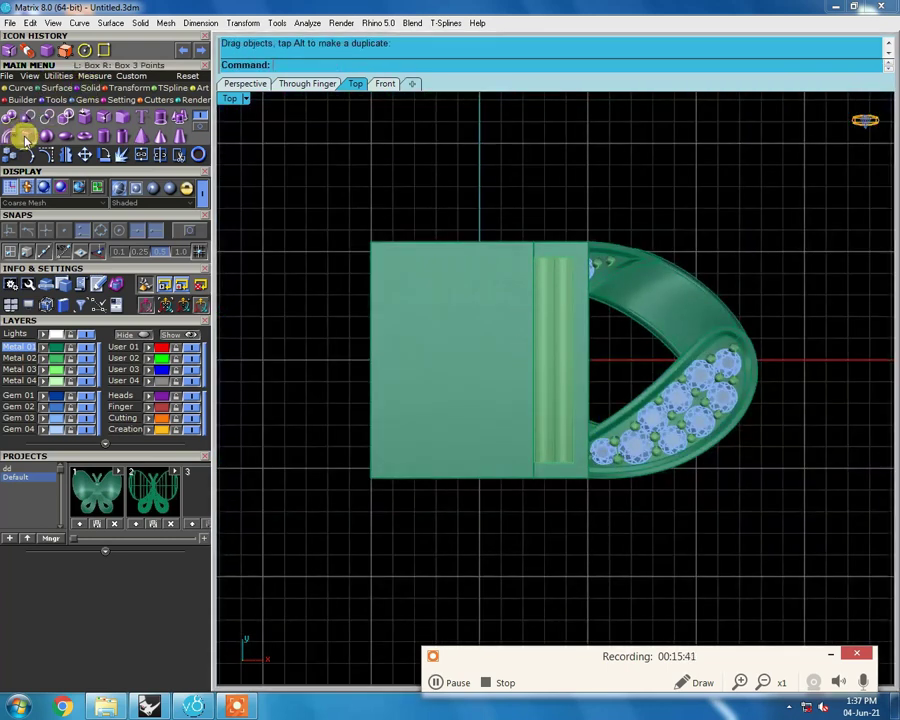
Step: Draw a box solid covering the part of the link that overlaps the clasp box
click(25, 140)
click(325, 157)
key(ctrl+F2)
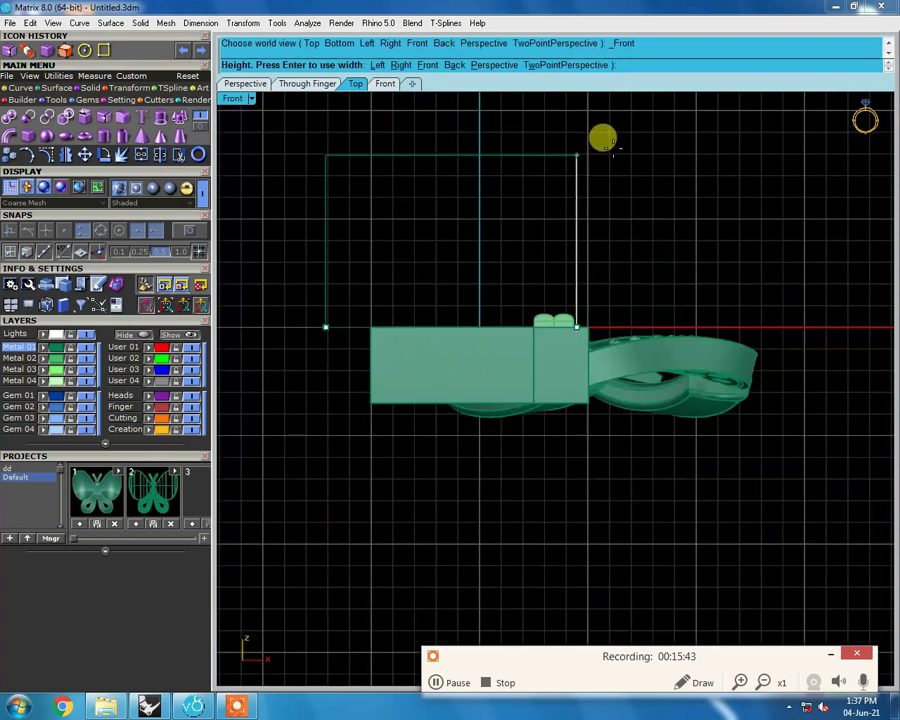
click(603, 128)
drag(569, 223, 569, 305)
key(ctrl+F1)
Step: Subtract the new box from the link with Boolean Difference, then hide the cutting box
click(545, 320)
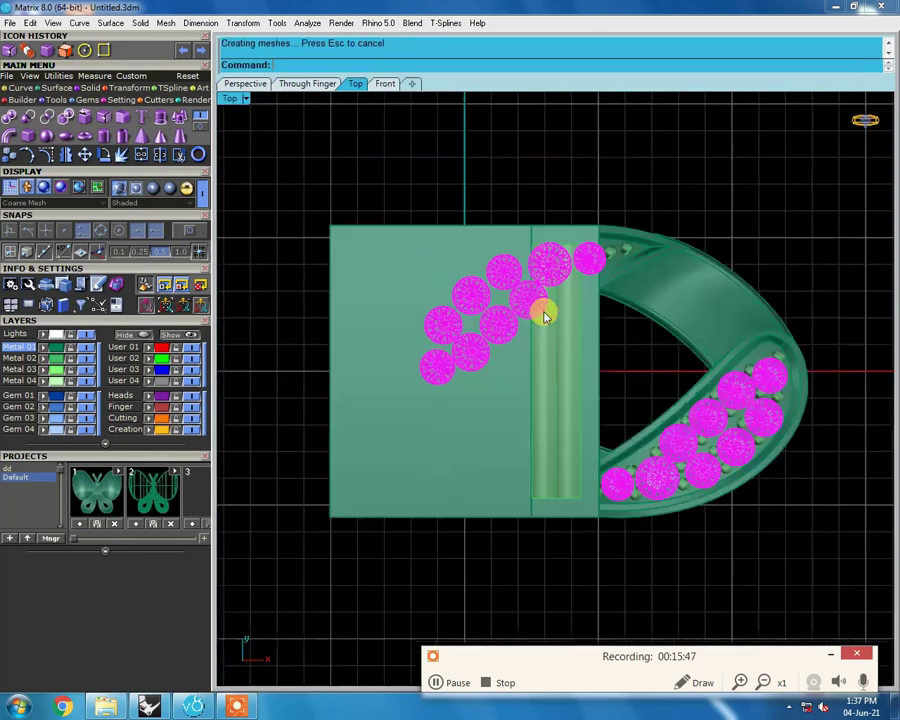
key(ctrl+a)
scroll(648, 270, down, 1)
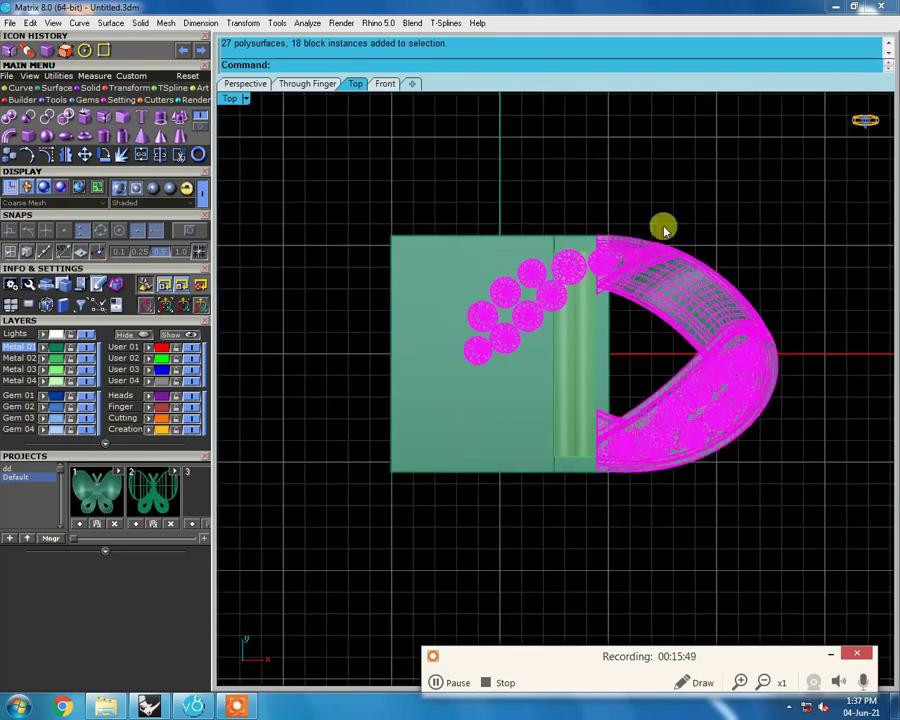
scroll(645, 268, up, 1)
key(ctrl+i)
key(ctrl+h)
Step: Delete the loose gems left over the box and bring the hidden box back
drag(462, 316, 502, 297)
key(Delete)
scroll(605, 257, up, 2)
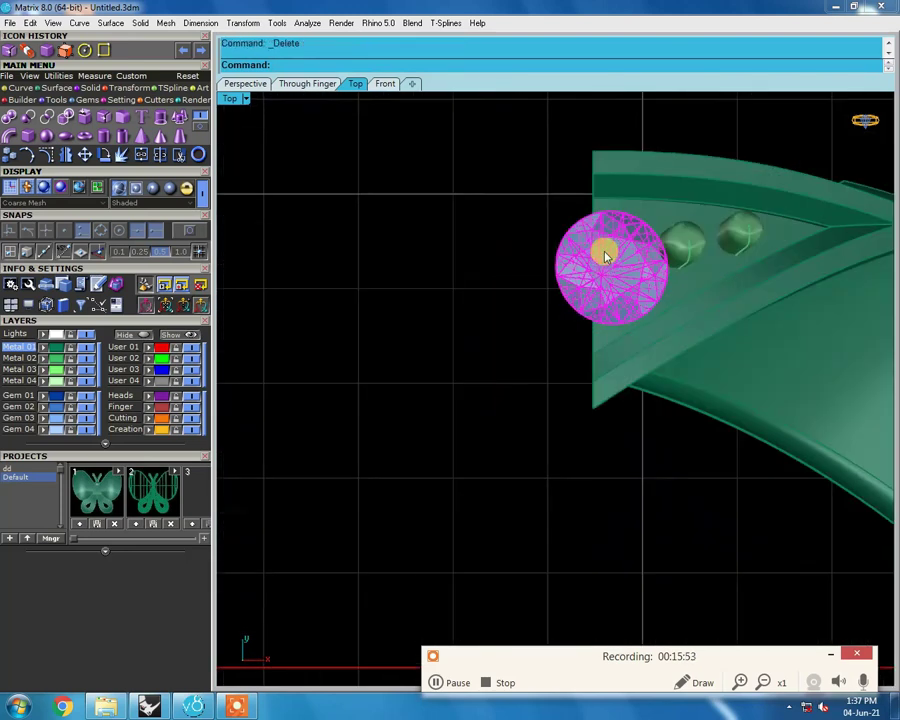
scroll(596, 262, down, 2)
scroll(480, 286, down, 1)
scroll(481, 293, down, 1)
key(ctrl+shift+h)
drag(281, 203, 723, 514)
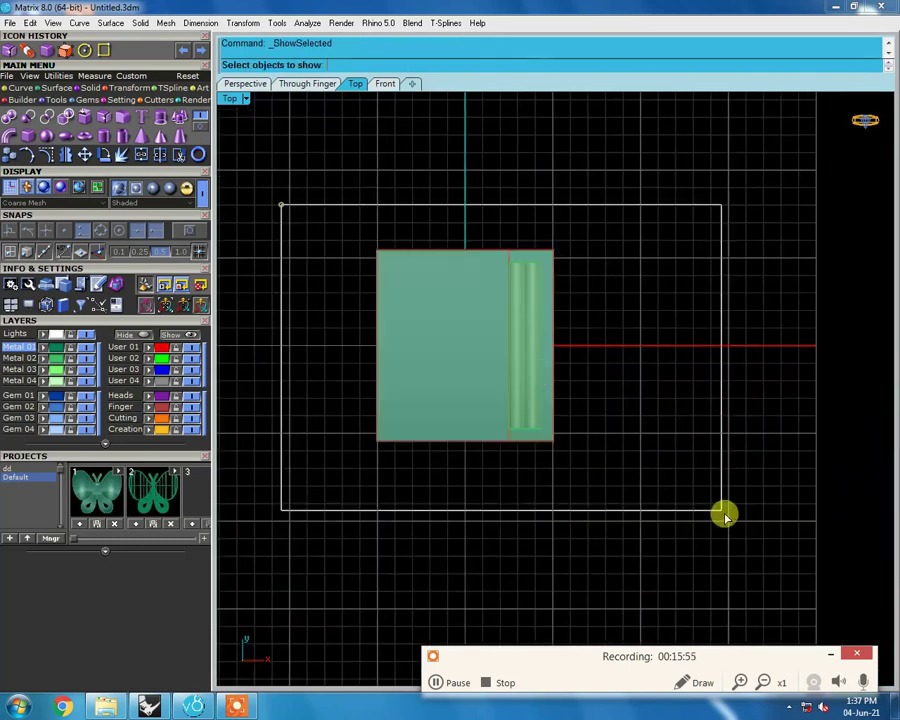
Step: Invert the selection and rotate a copy of the link and gems 180° about 0,0,0
key(Return)
key(ctrl+i)
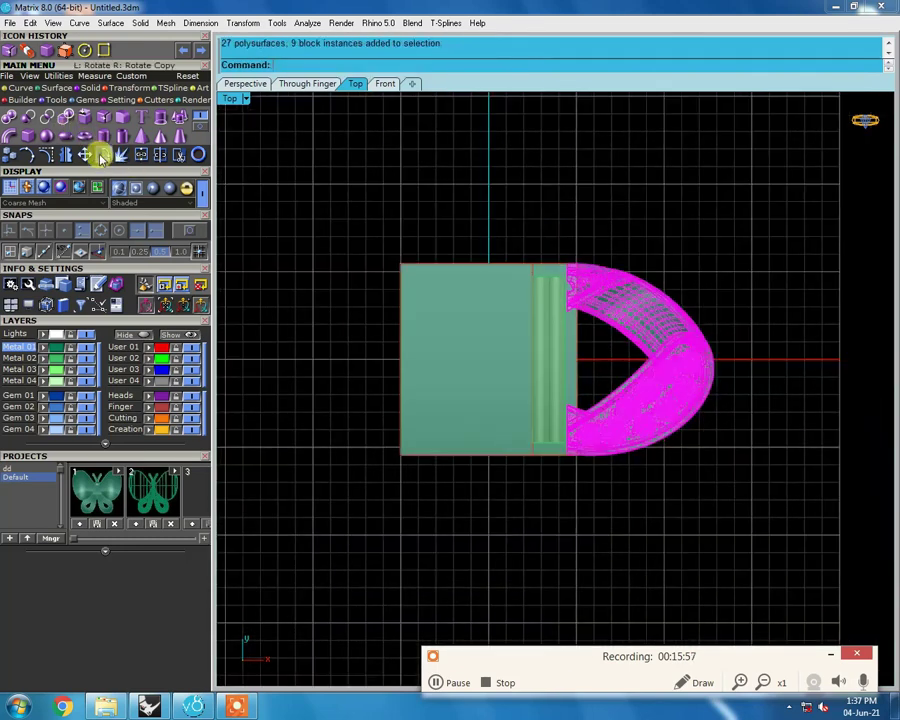
text(180)
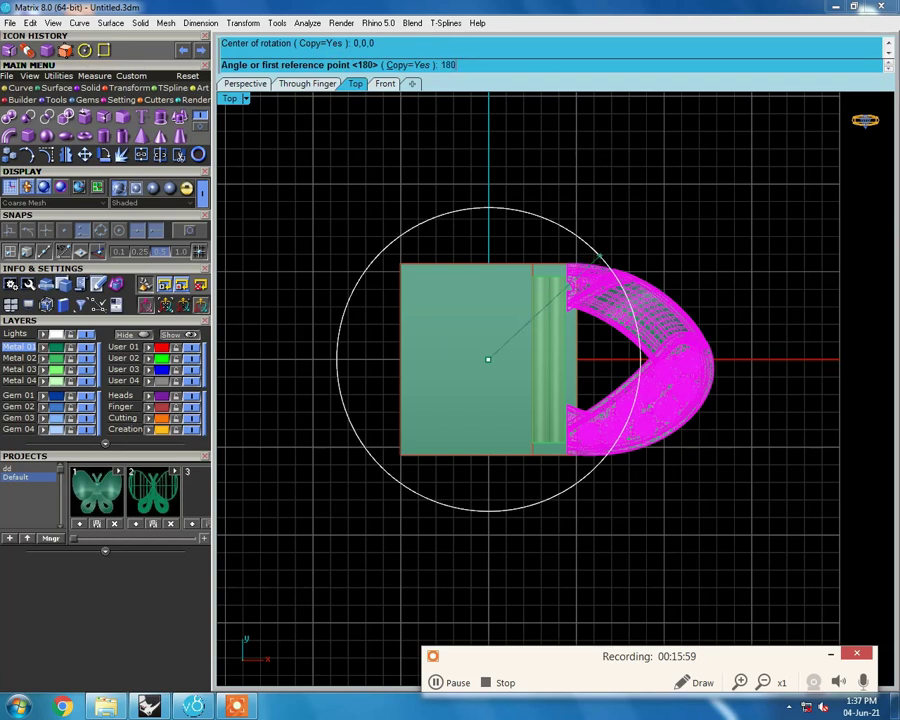
key(Return)
key(Escape)
Step: Select only the right link pieces and group them
click(452, 378)
scroll(492, 315, up, 2)
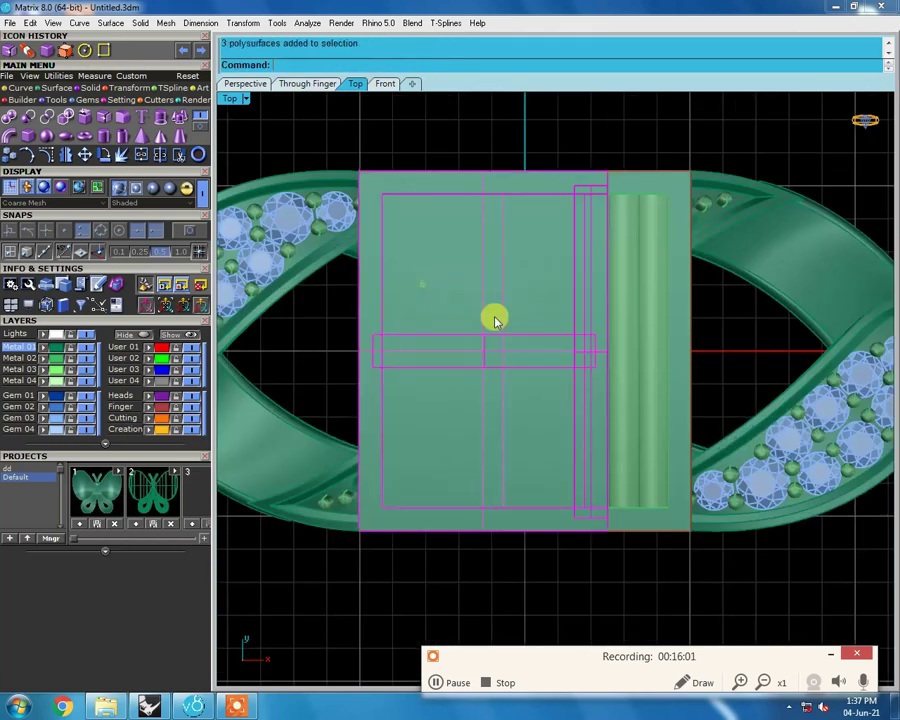
scroll(328, 268, down, 1)
shift+click(328, 268)
scroll(595, 262, up, 3)
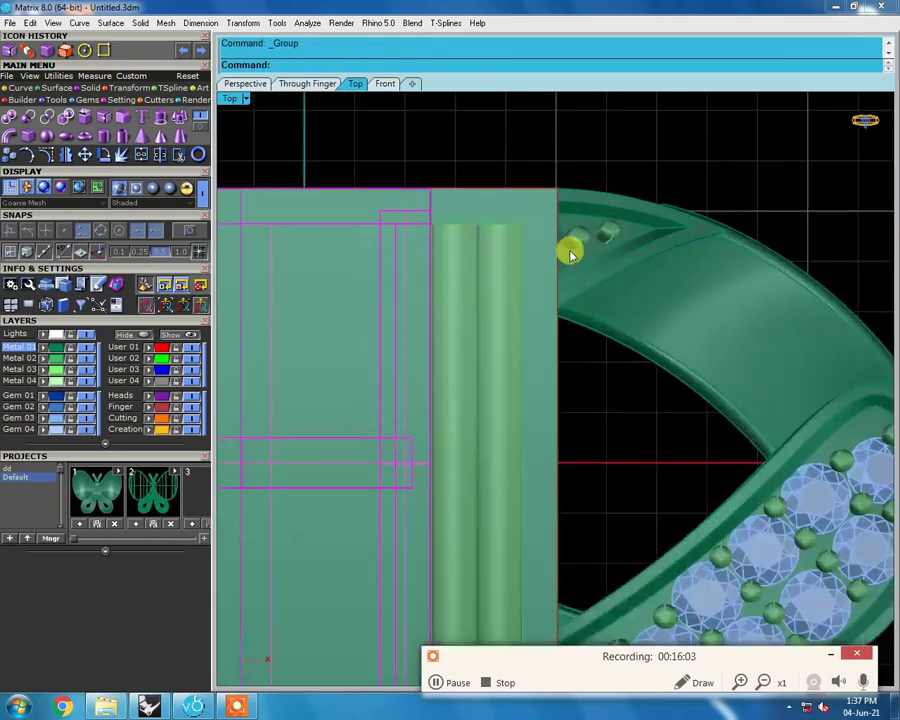
click(538, 237)
scroll(538, 237, down, 3)
shift+click(650, 290)
key(ctrl+g)
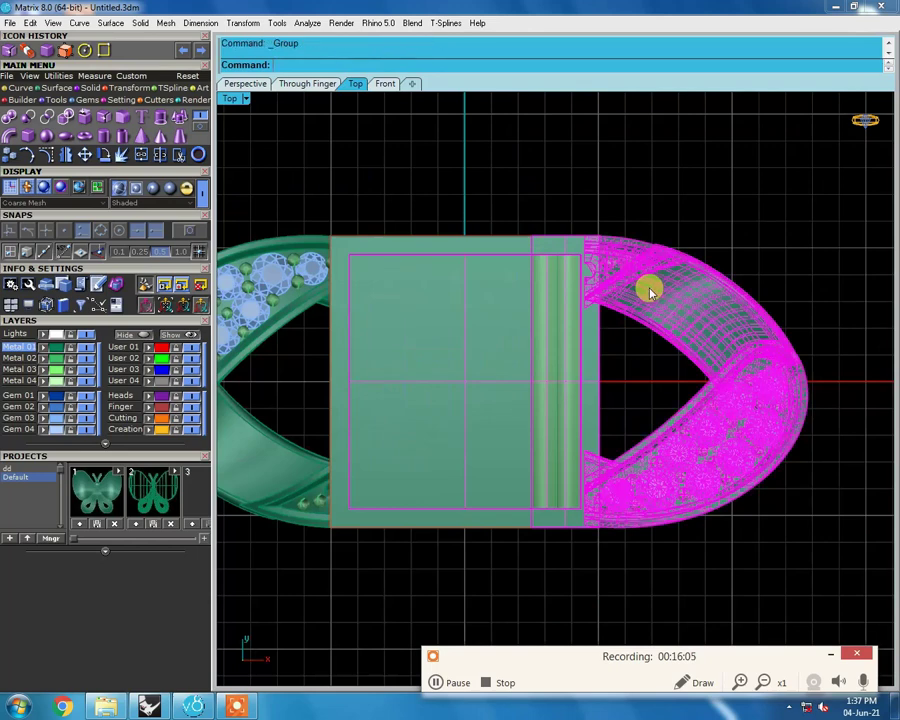
Step: Select the curves inside the clasp box
scroll(587, 311, down, 2)
scroll(587, 311, down, 1)
click(587, 311)
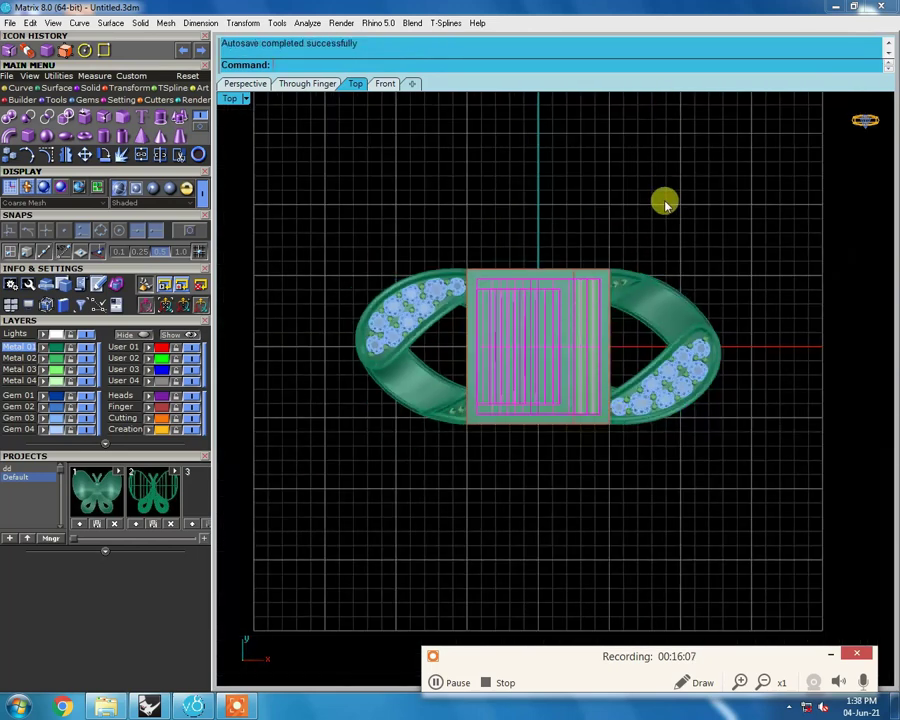
key(Escape)
scroll(619, 506, up, 2)
mouse_move(619, 506)
right_down()
mouse_move(623, 267)
mouse_move(655, 200)
mouse_move(645, 435)
right_up()
scroll(644, 344, up, 2)
click(644, 344)
key(ctrl+F1)
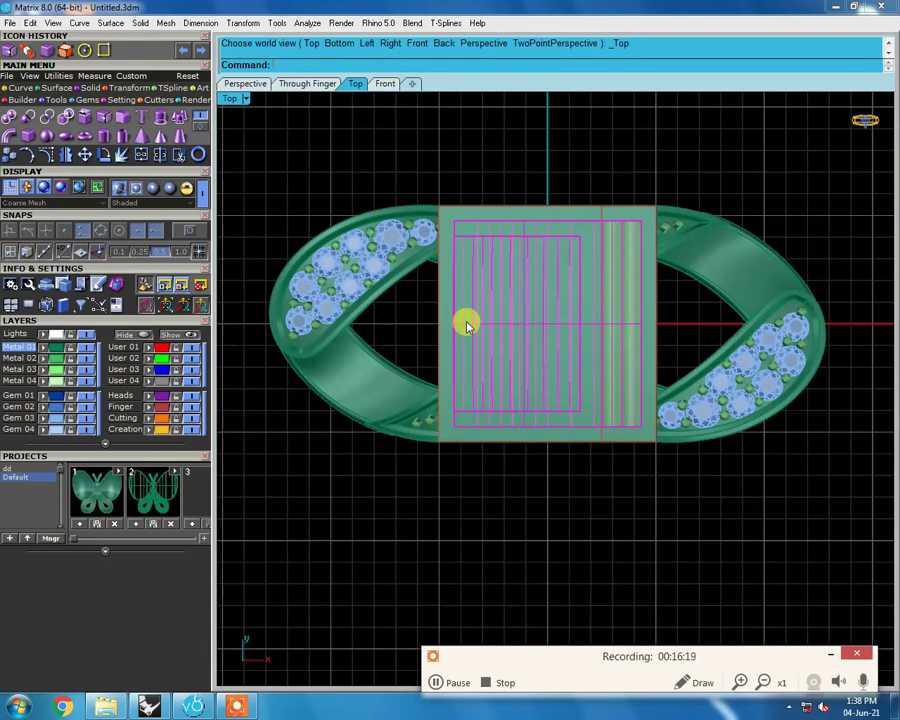
Step: Pull the left half of the clasp to the left and the right half to the right
scroll(450, 310, down, 3)
drag(456, 420, 416, 270)
scroll(486, 300, down, 2)
drag(486, 300, 377, 306)
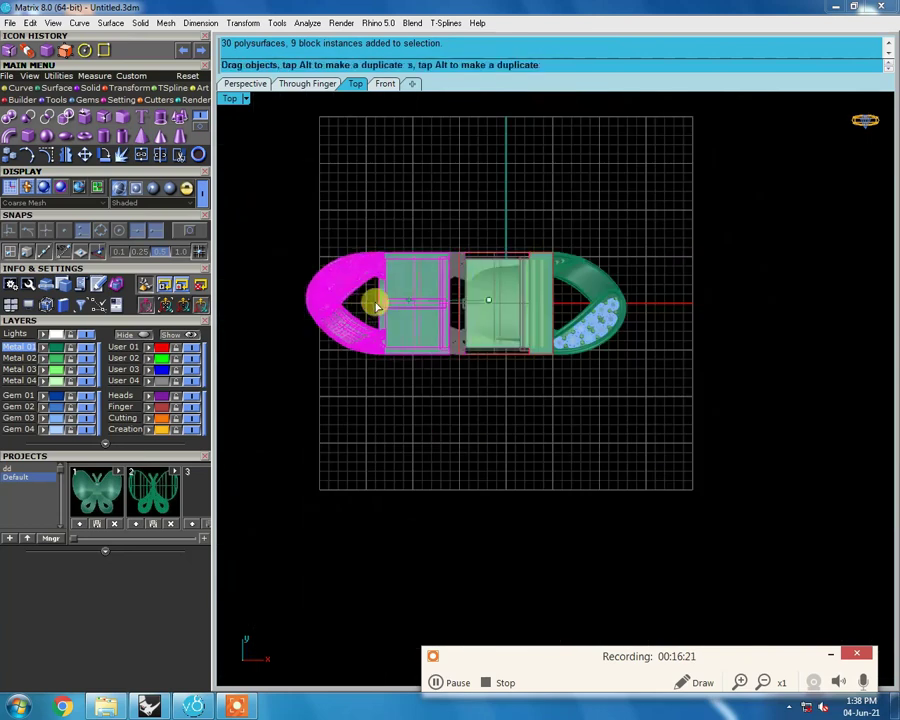
scroll(536, 286, up, 3)
click(594, 350)
drag(594, 350, 770, 373)
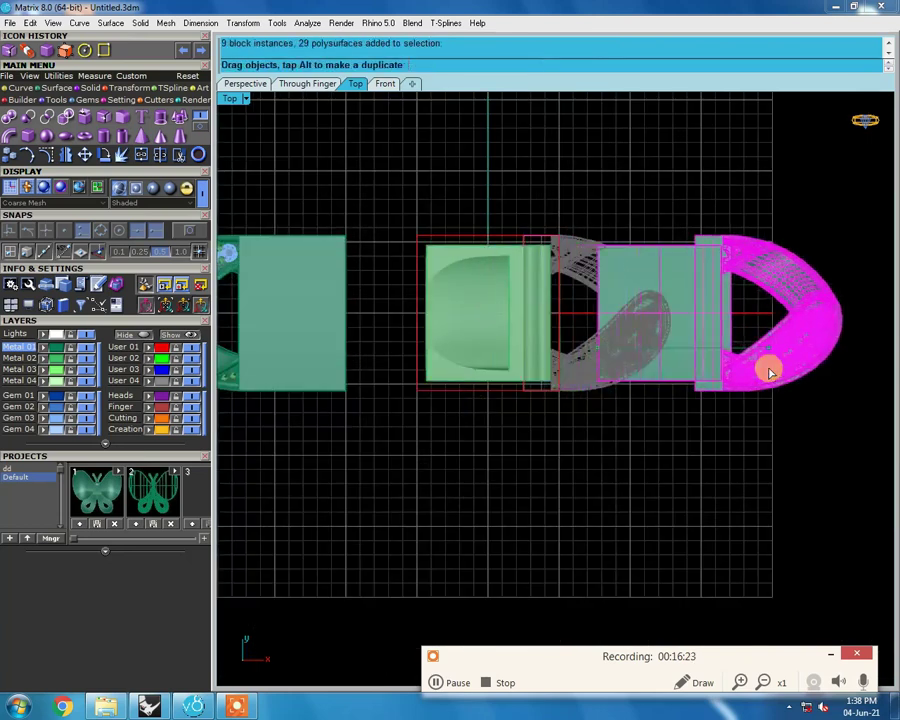
Step: Move the centre head piece up above the two halves
scroll(518, 275, down, 1)
click(500, 304)
drag(500, 304, 500, 124)
click(428, 483)
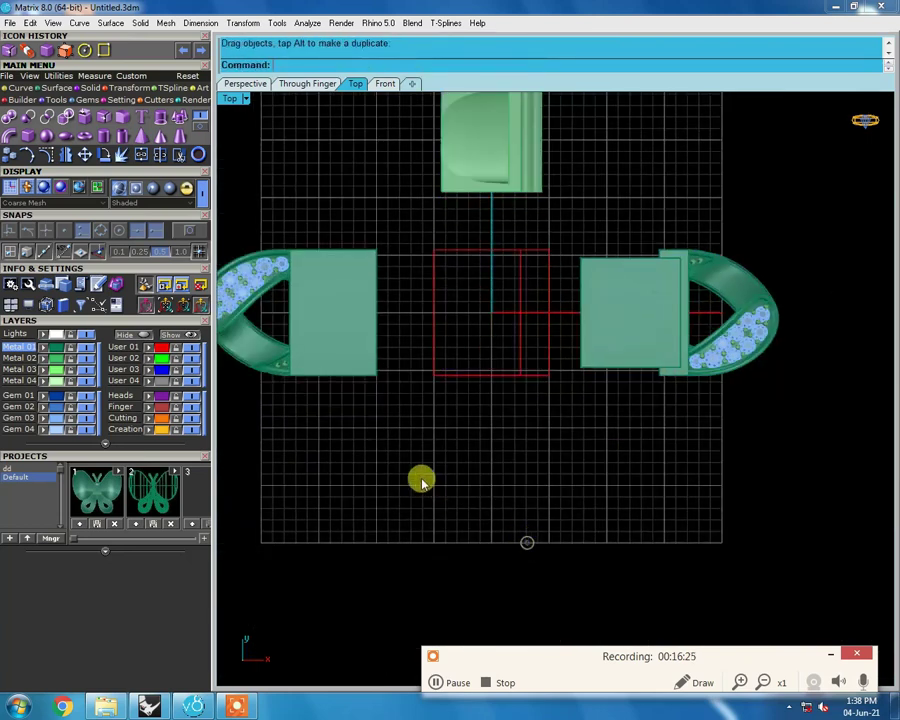
Step: Delete the leftover red curves and orbit into a tilted 3-D view
drag(588, 222, 588, 222)
key(Delete)
mouse_move(542, 364)
right_down()
mouse_move(550, 292)
mouse_move(488, 306)
right_up()
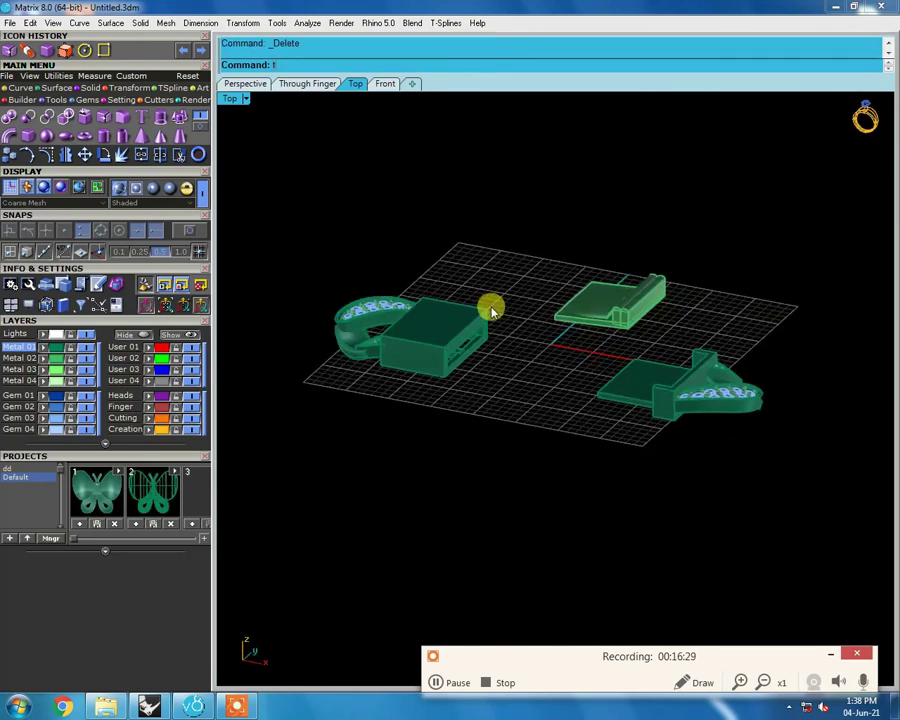
key(ctrl+F1)
scroll(528, 327, up, 1)
scroll(718, 415, down, 1)
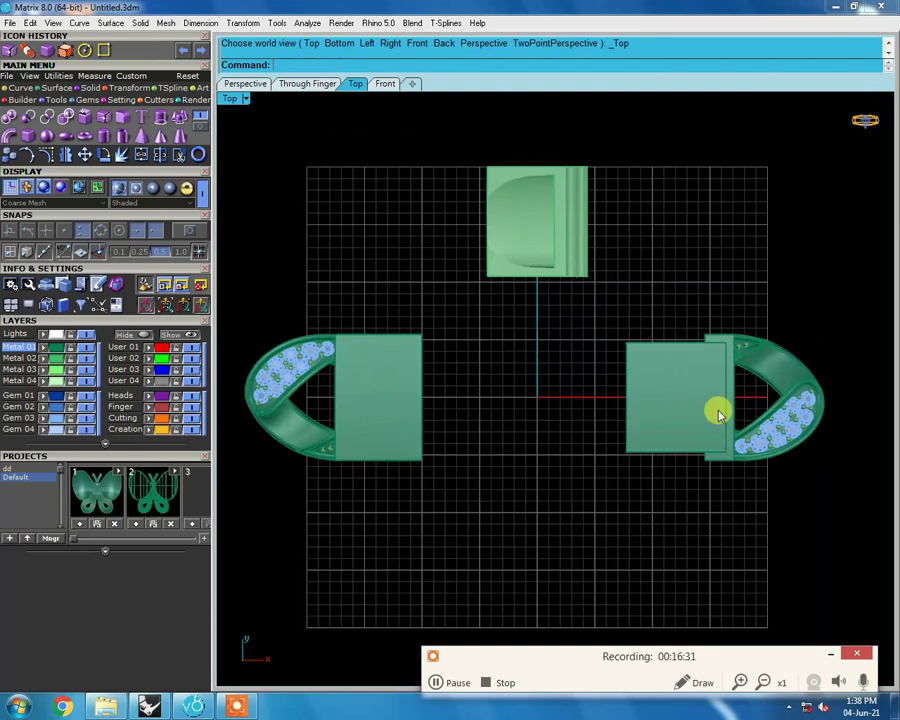
scroll(512, 373, up, 1)
mouse_move(598, 430)
right_down()
mouse_move(512, 293)
mouse_move(522, 321)
right_up()
scroll(520, 322, down, 1)
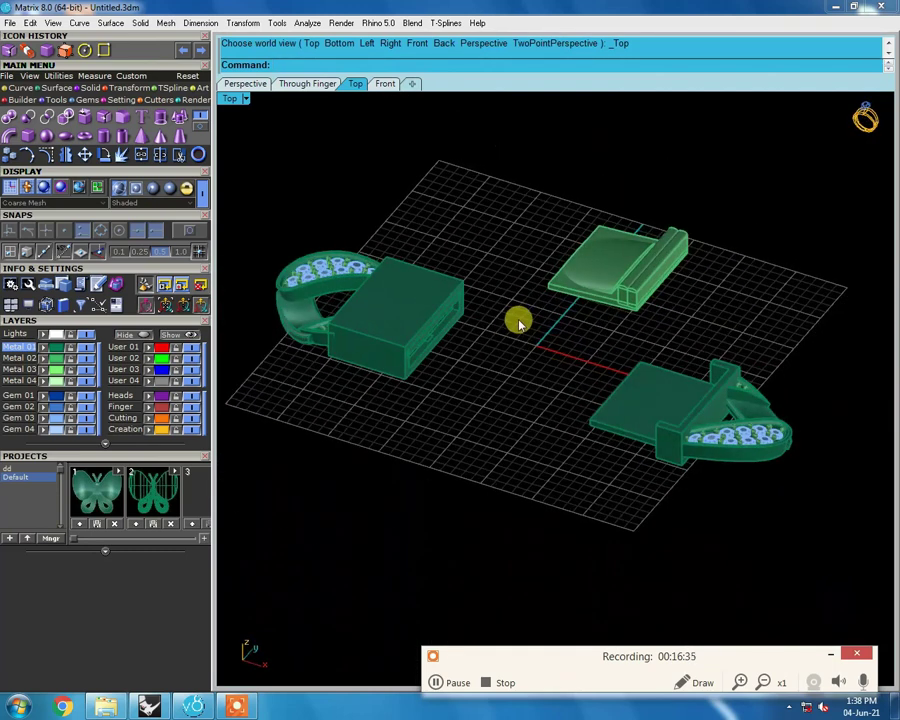
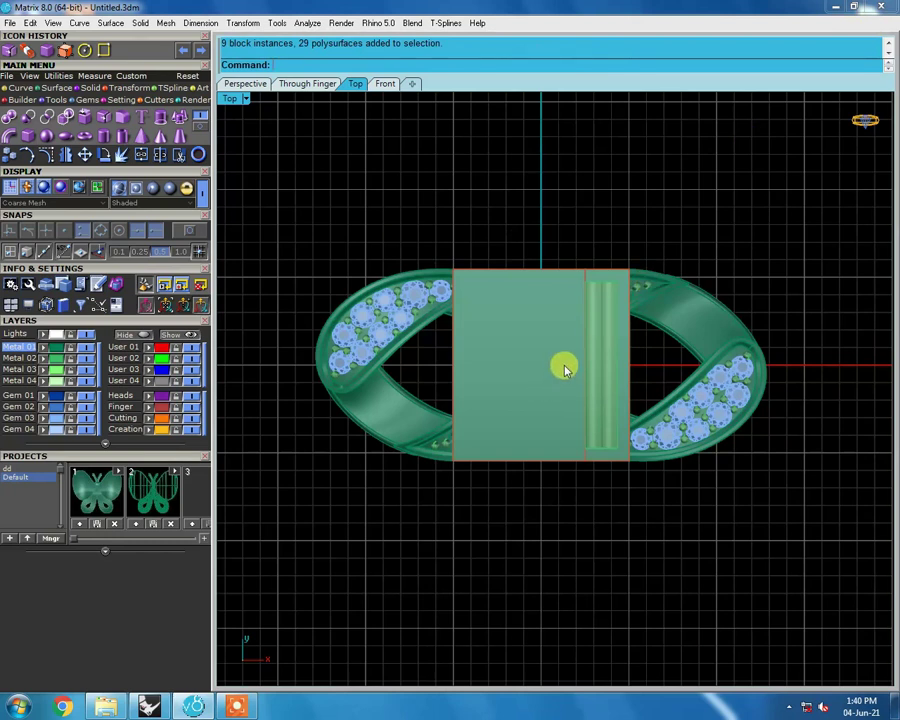
Step: Check the model from the Front view, return to Top view, and select the left gem-studded loop
key(ctrl+F2)
key(ctrl+F1)
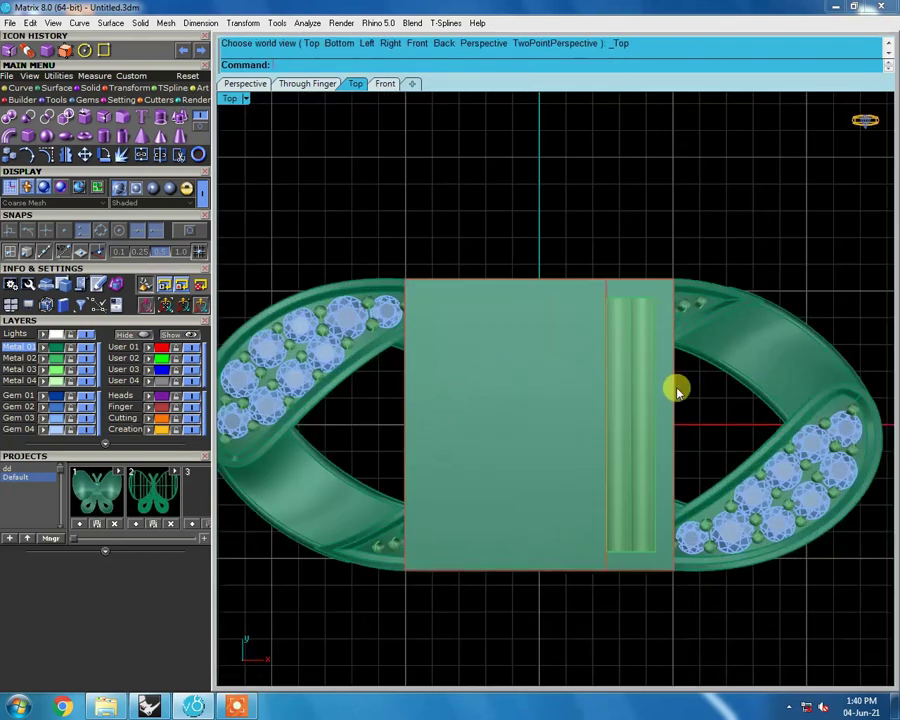
scroll(677, 390, down, 2)
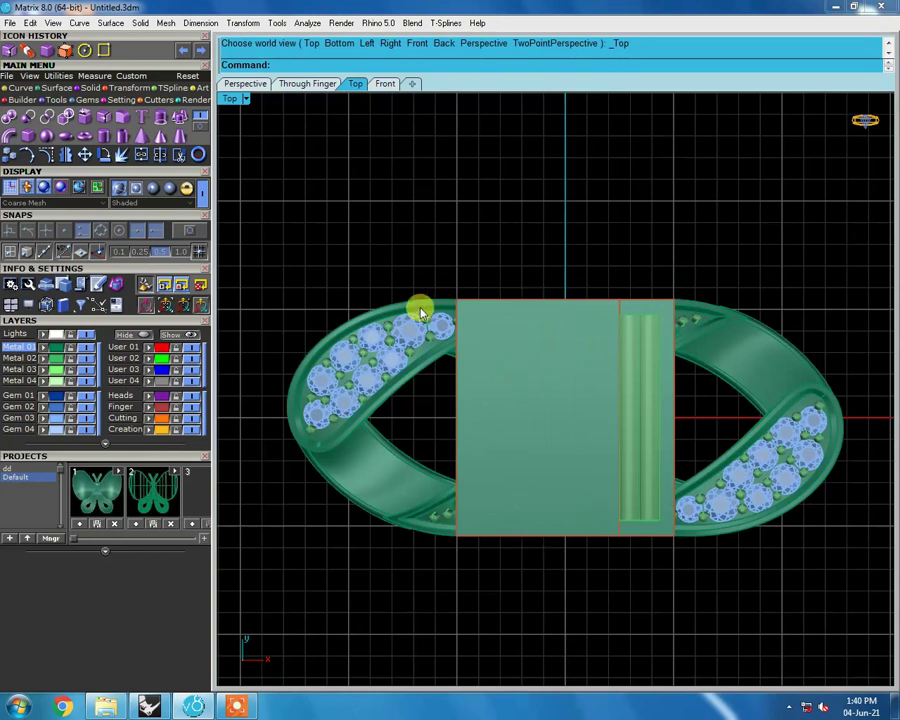
drag(418, 305, 418, 557)
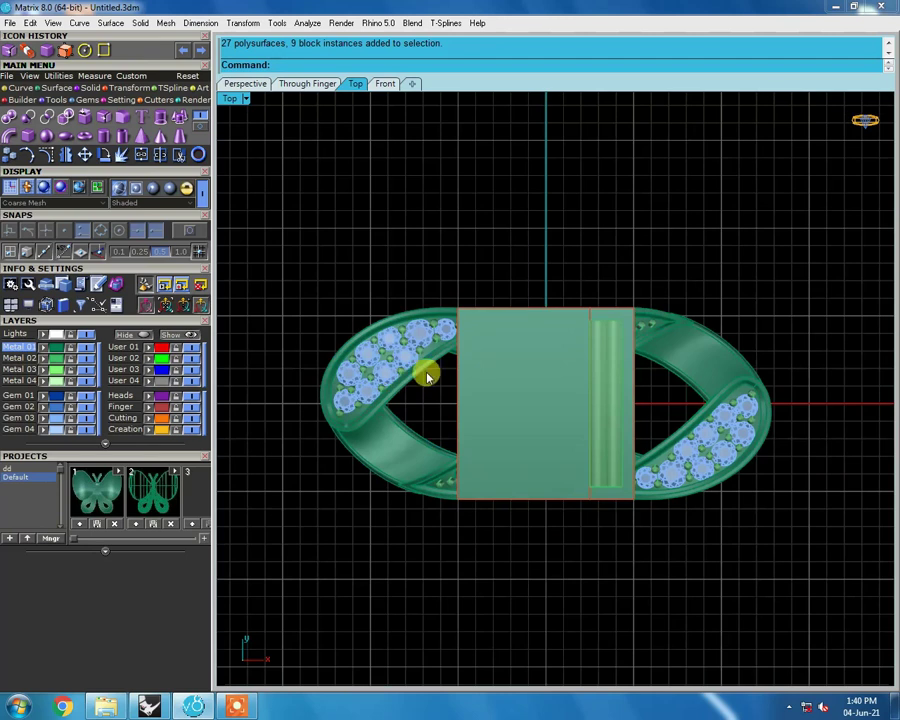
scroll(443, 368, up, 2)
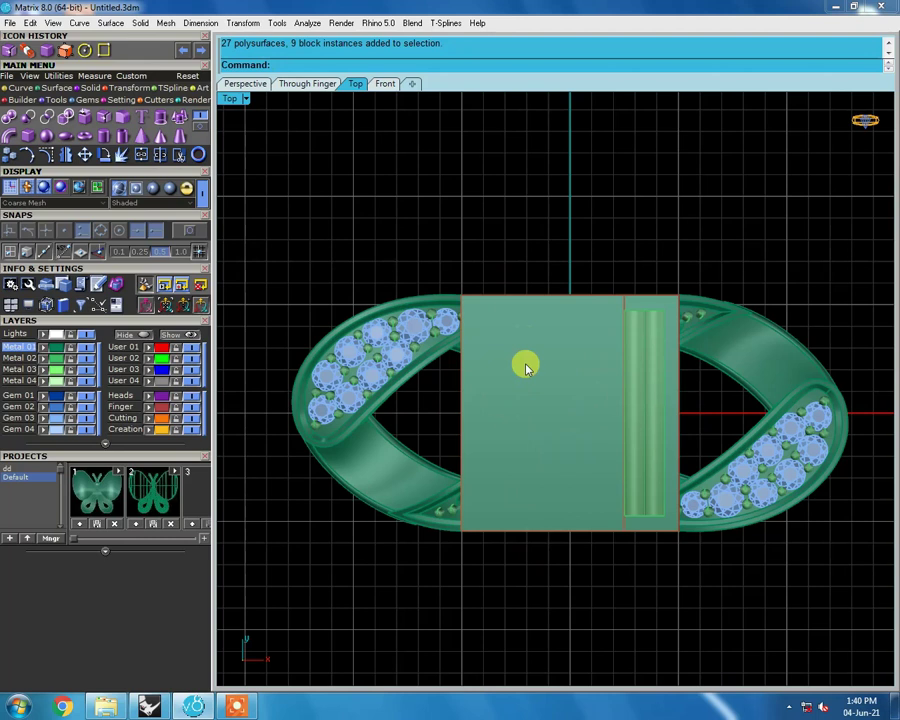
Step: Select only the central block, try a one-direction Scale1D, and undo the unwanted widening
drag(607, 297, 659, 293)
shift+drag(613, 349, 689, 311)
ctrl+click(649, 295)
key(s)
click(570, 160)
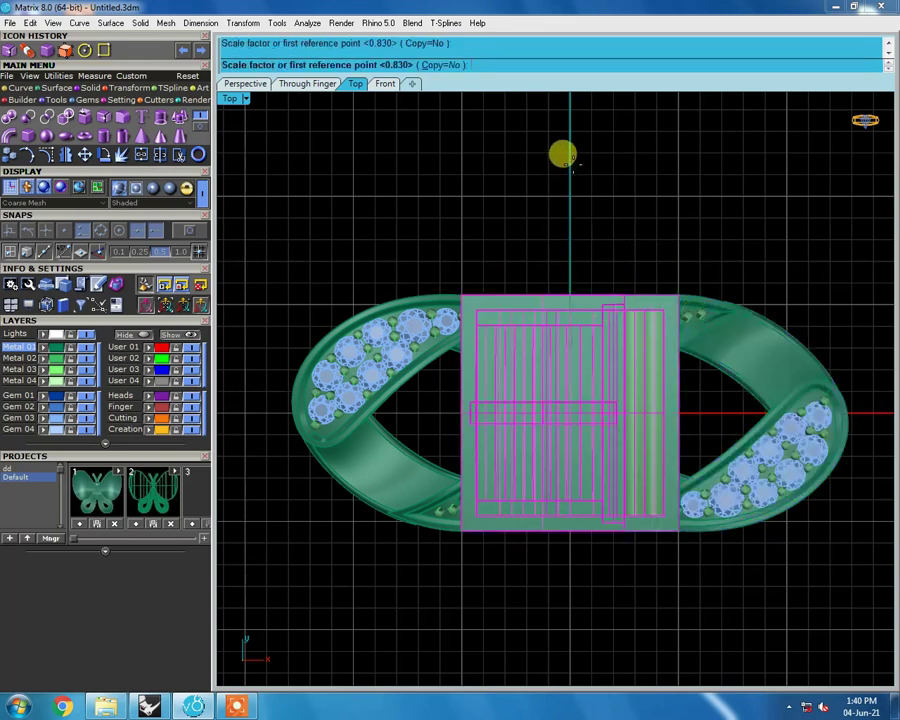
click(568, 218)
click(570, 222)
key(ctrl+z)
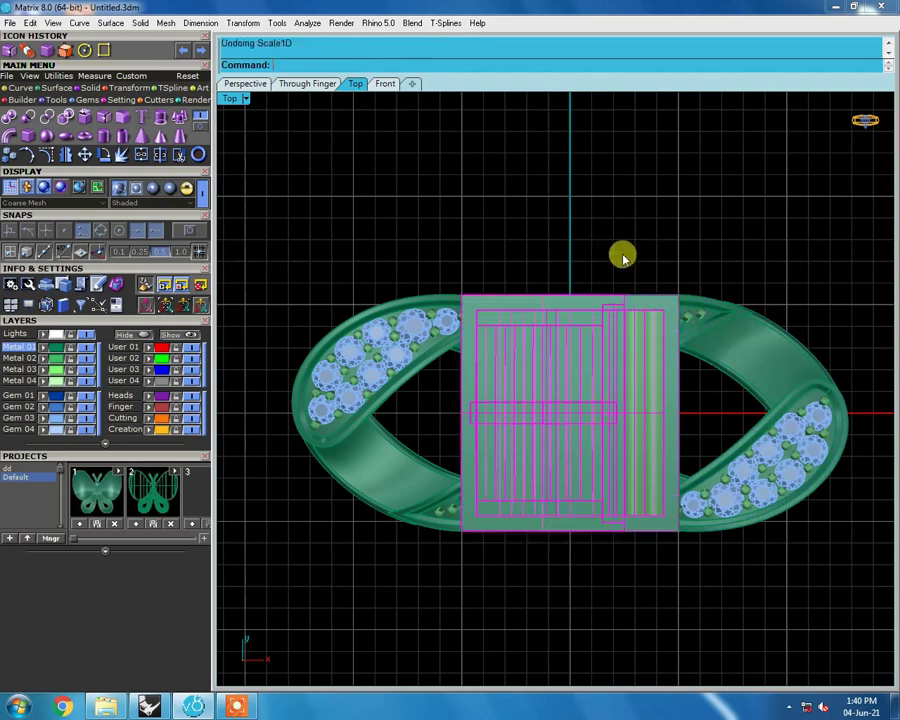
Step: Reselect the central block and scale it down vertically to a shorter height using two reference points
click(787, 368)
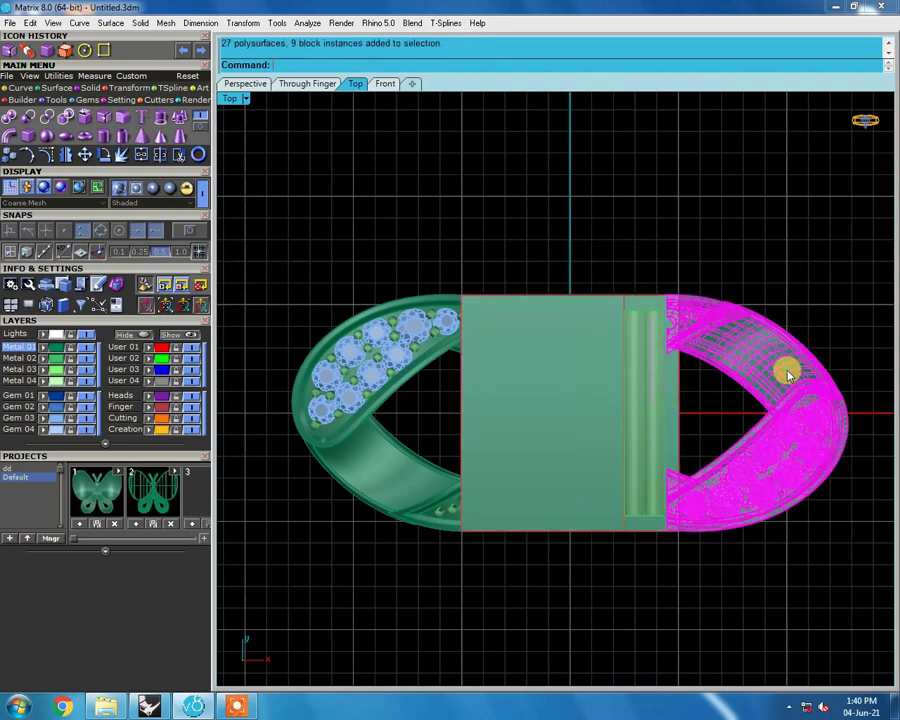
key(Delete)
click(621, 301)
key(s)
click(566, 152)
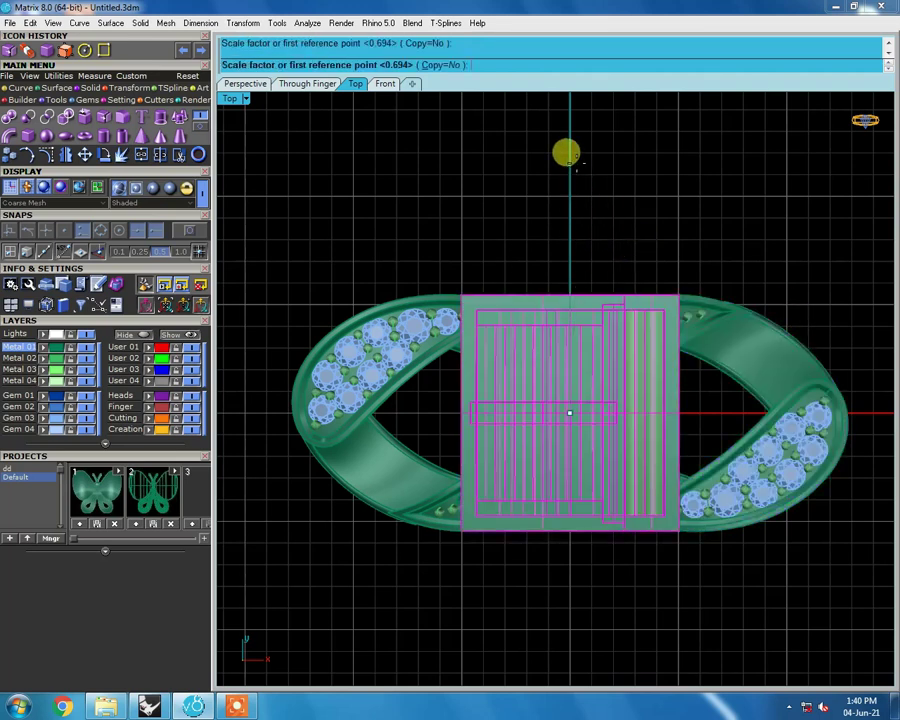
click(571, 160)
click(588, 254)
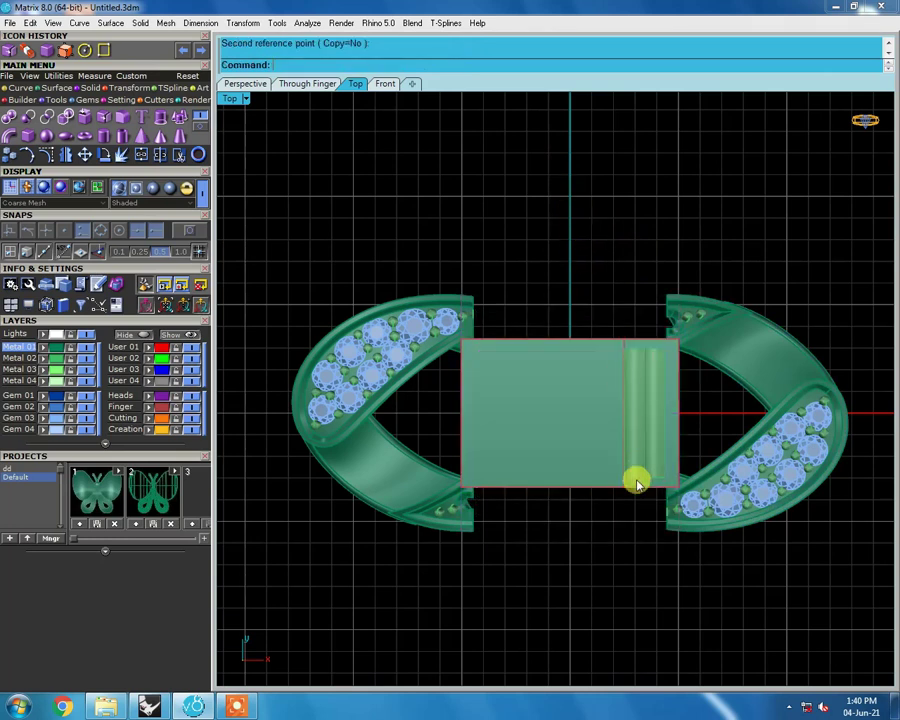
scroll(572, 450, up, 1)
scroll(563, 376, up, 1)
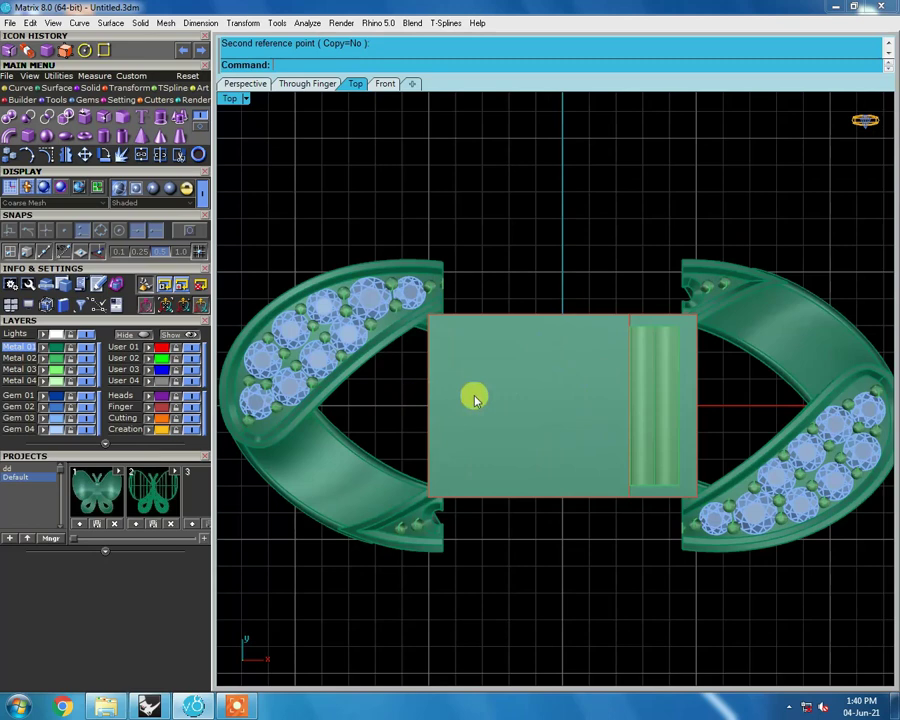
mouse_move(599, 460)
right_down()
mouse_move(660, 172)
mouse_move(683, 291)
mouse_move(603, 372)
mouse_move(549, 352)
right_up()
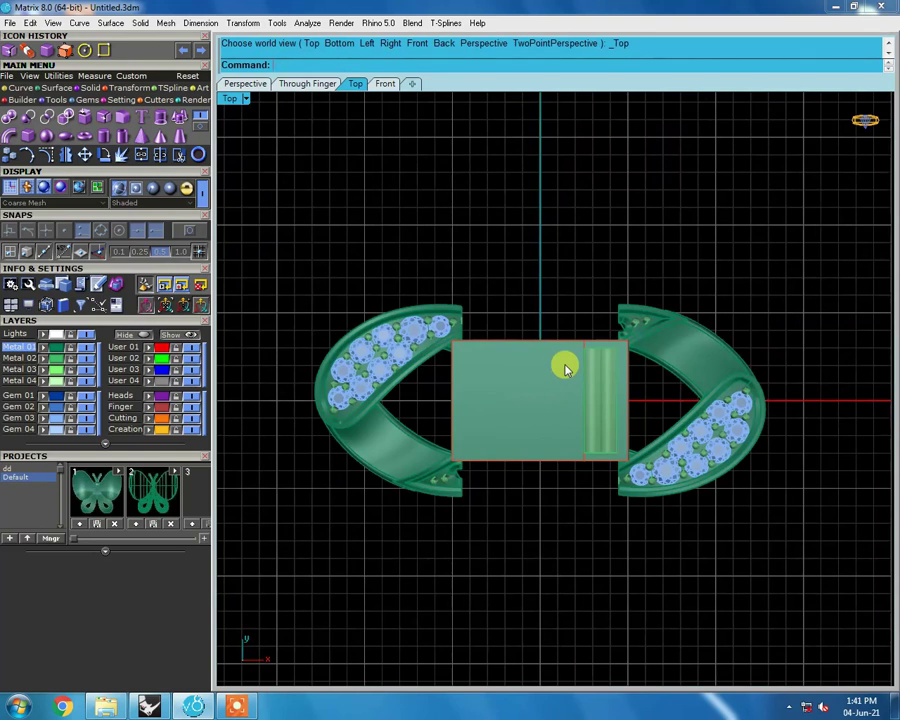